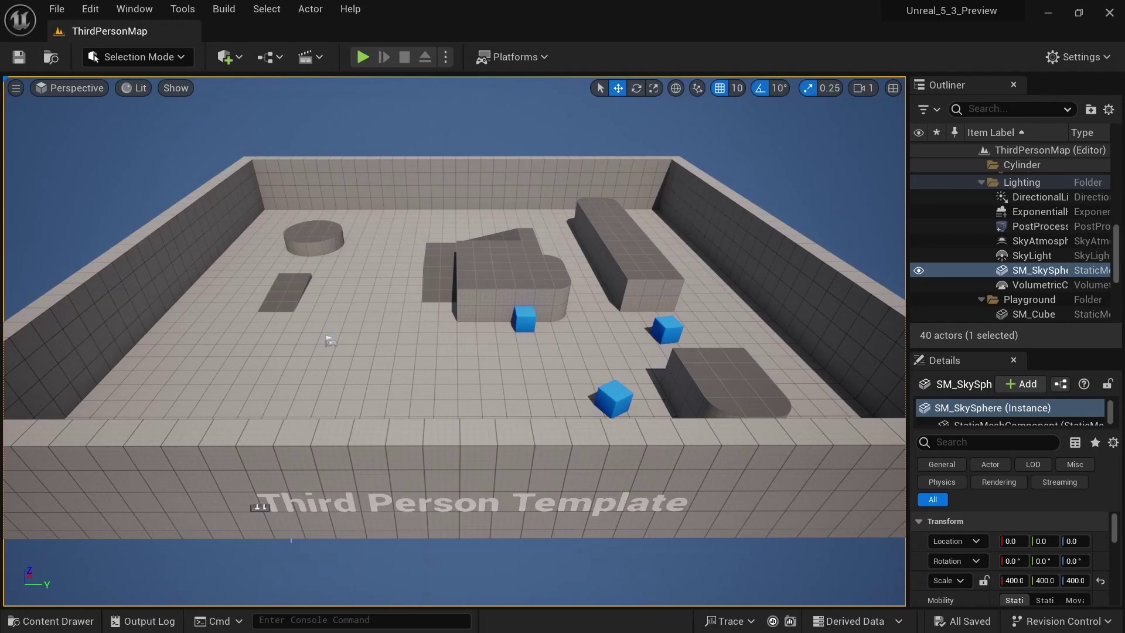
- Dock the content browser in the layout below the viewport and reduce its height
left_click(93, 615)
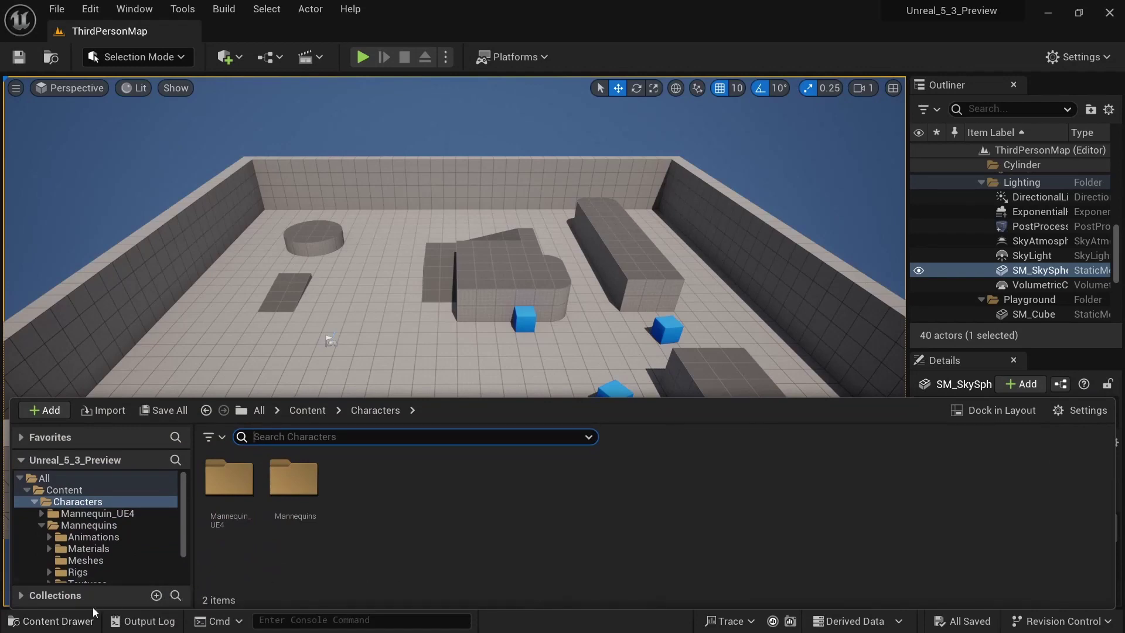
left_click(996, 414)
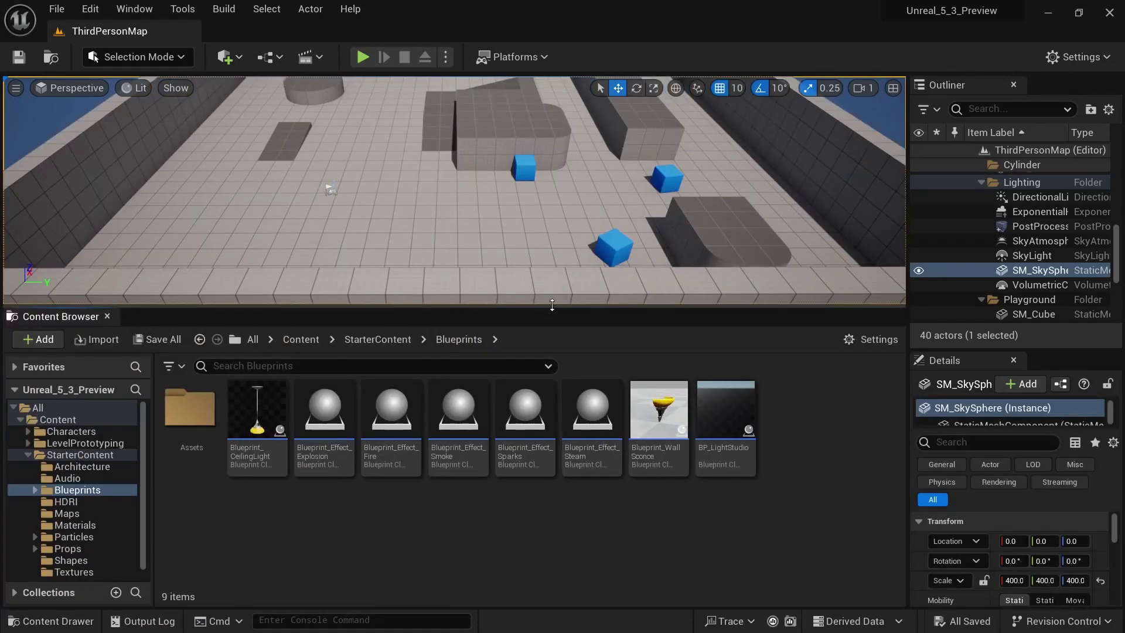
left_click_drag(554, 305, 587, 384)
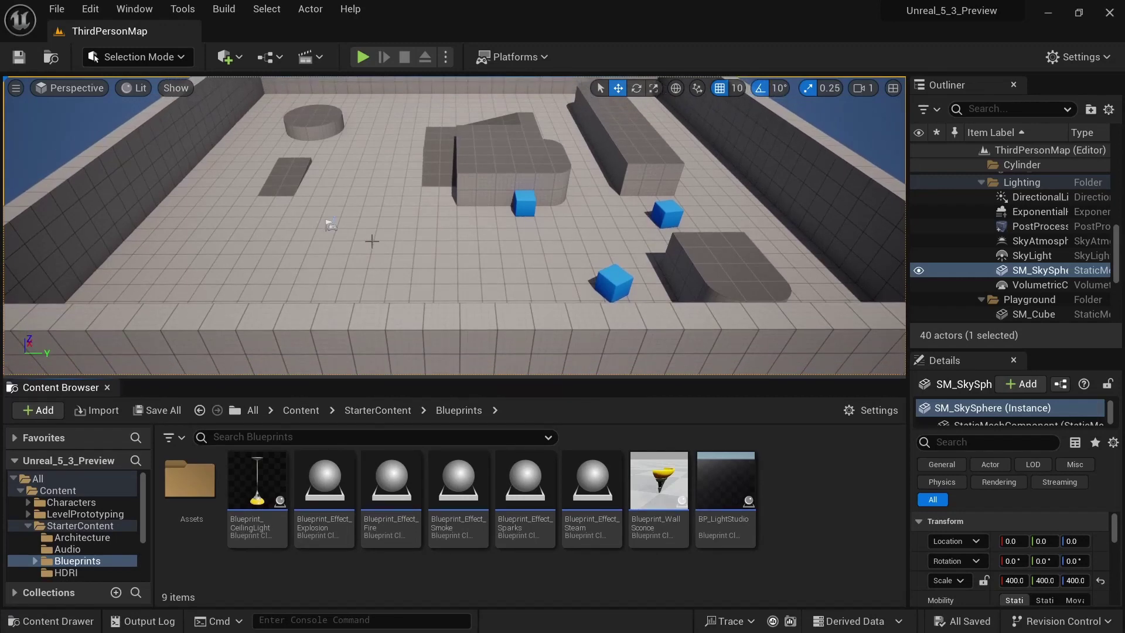
- Select the blue chamfer cube beside the central block in the level and frame it in the viewport
scroll(395, 225, "down", 6)
scroll(398, 237, "down", 2)
left_click_drag(394, 245, 402, 235, "alt")
left_click(406, 238)
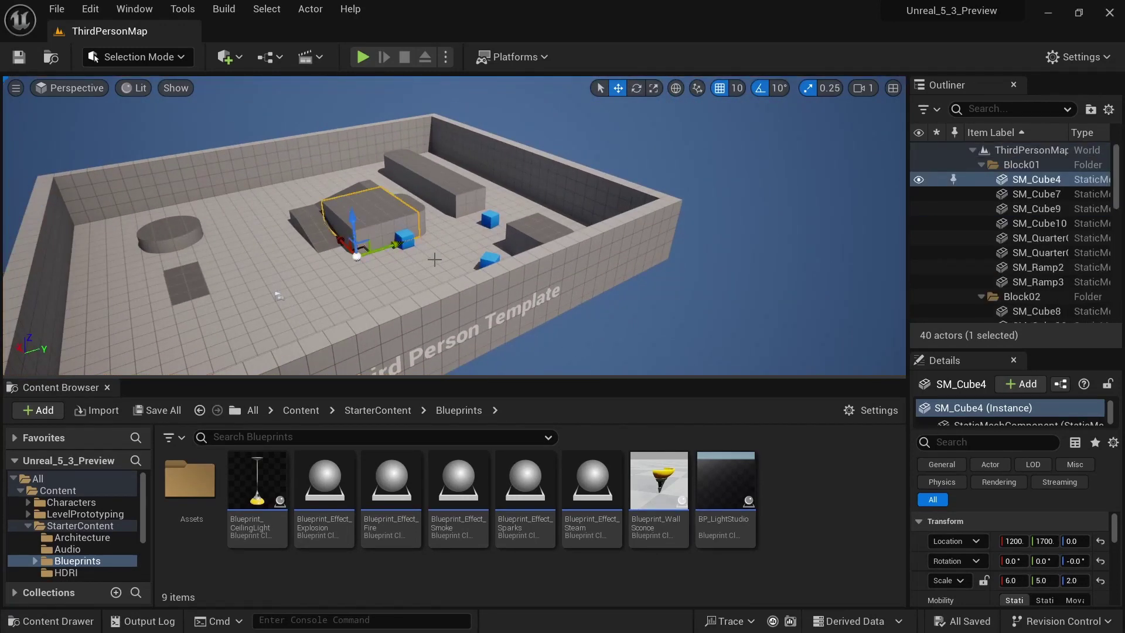
key("f")
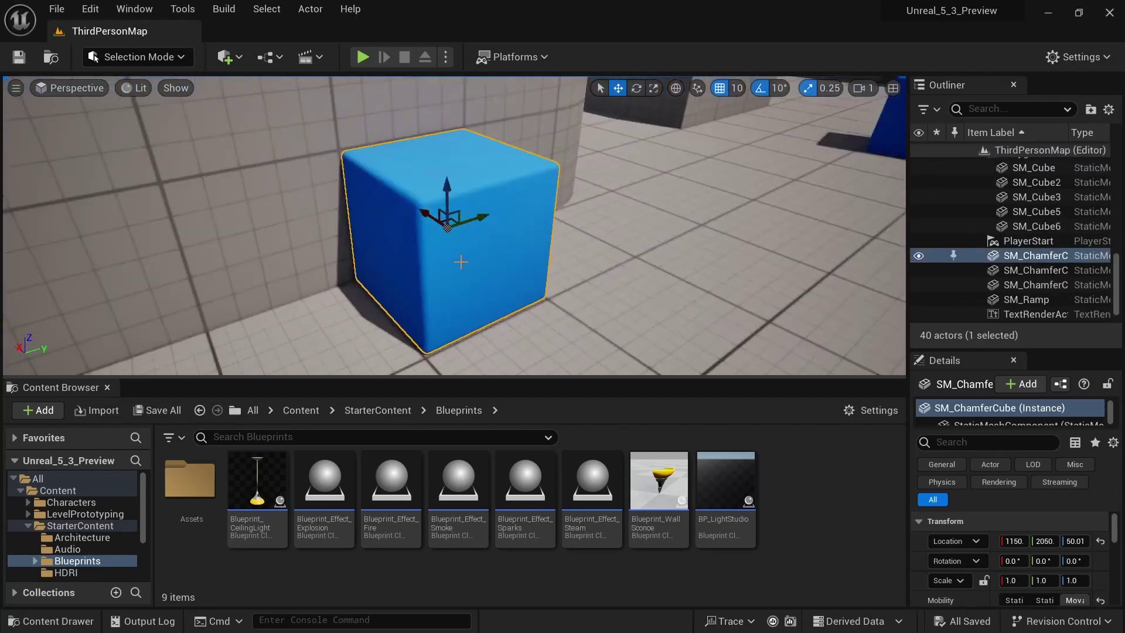
scroll(414, 286, "down", 2)
left_click_drag(417, 280, 424, 280, "alt")
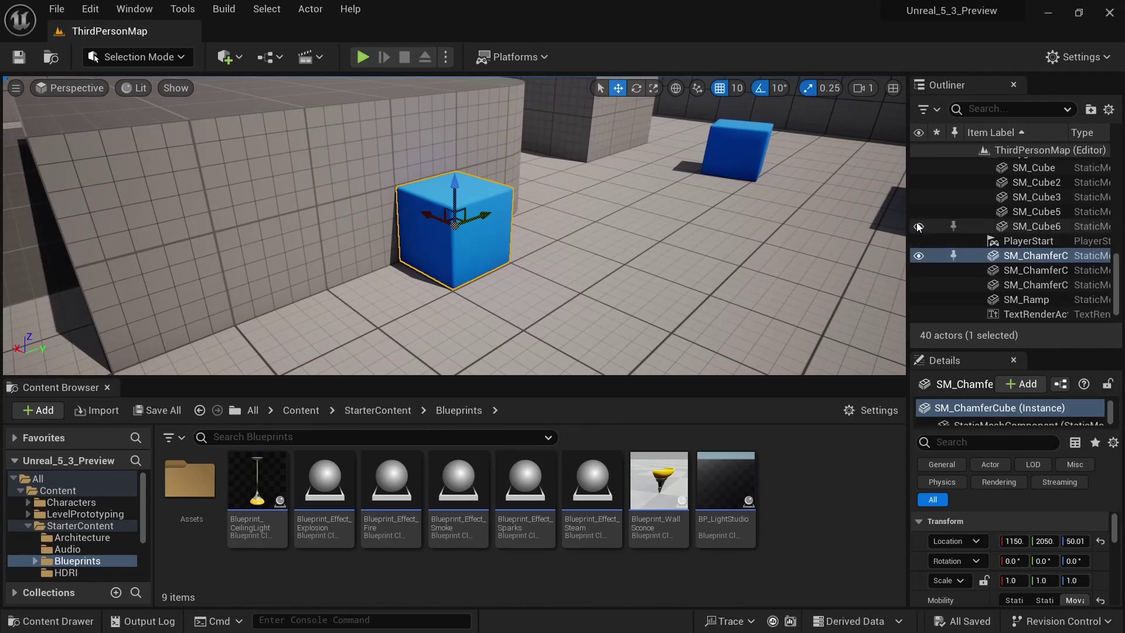
- Widen the Outliner and browse to the mesh asset used by the selected SM_ChamferCube actor
left_click_drag(908, 217, 779, 232)
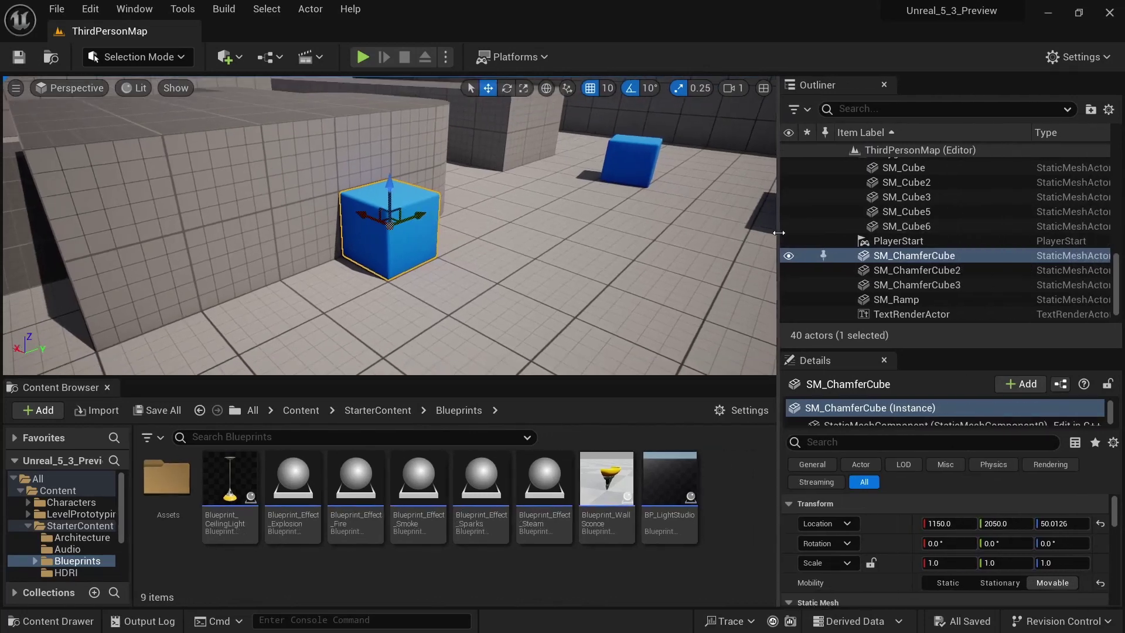
right_click(910, 255)
mouse_move(911, 253)
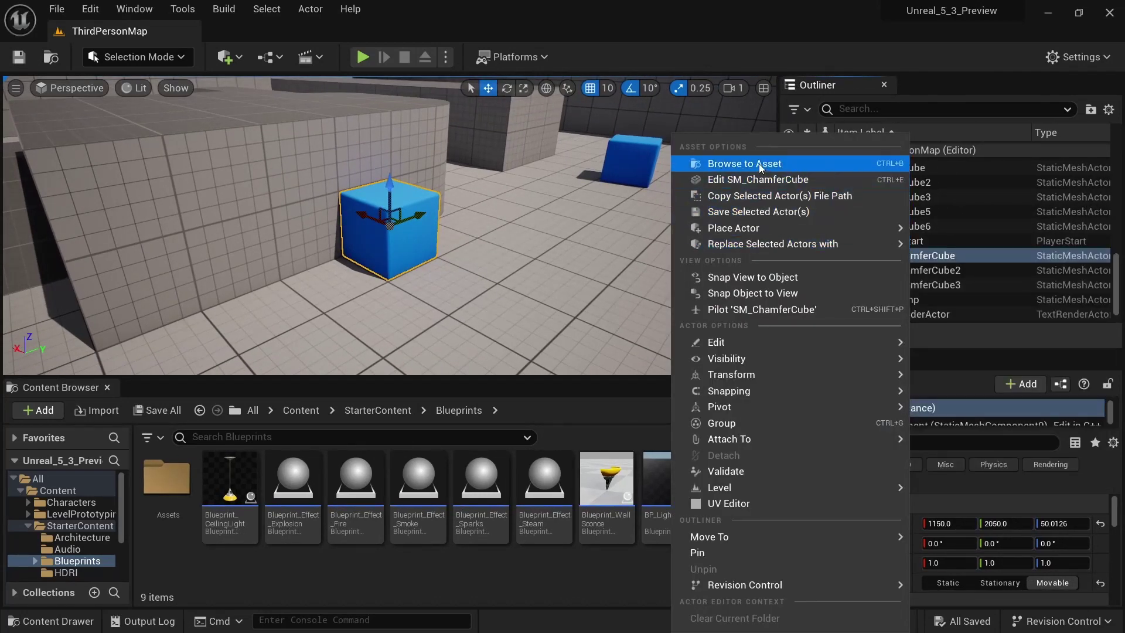
left_click(780, 167)
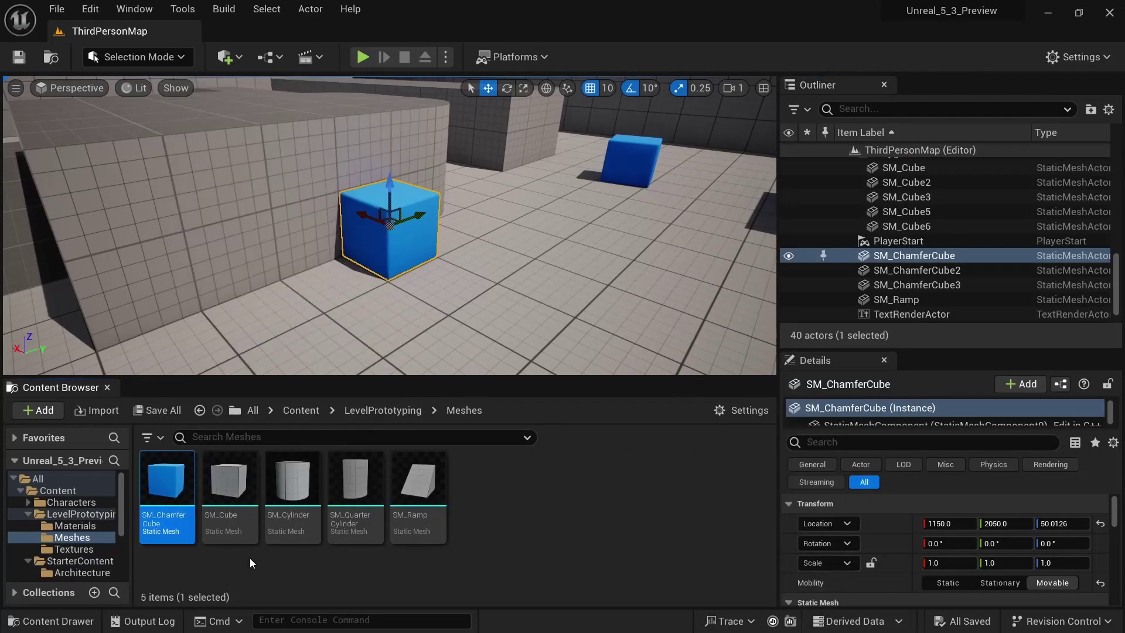
- Examine the static mesh actions offered for the SM_ChamferCube asset
left_click(204, 561)
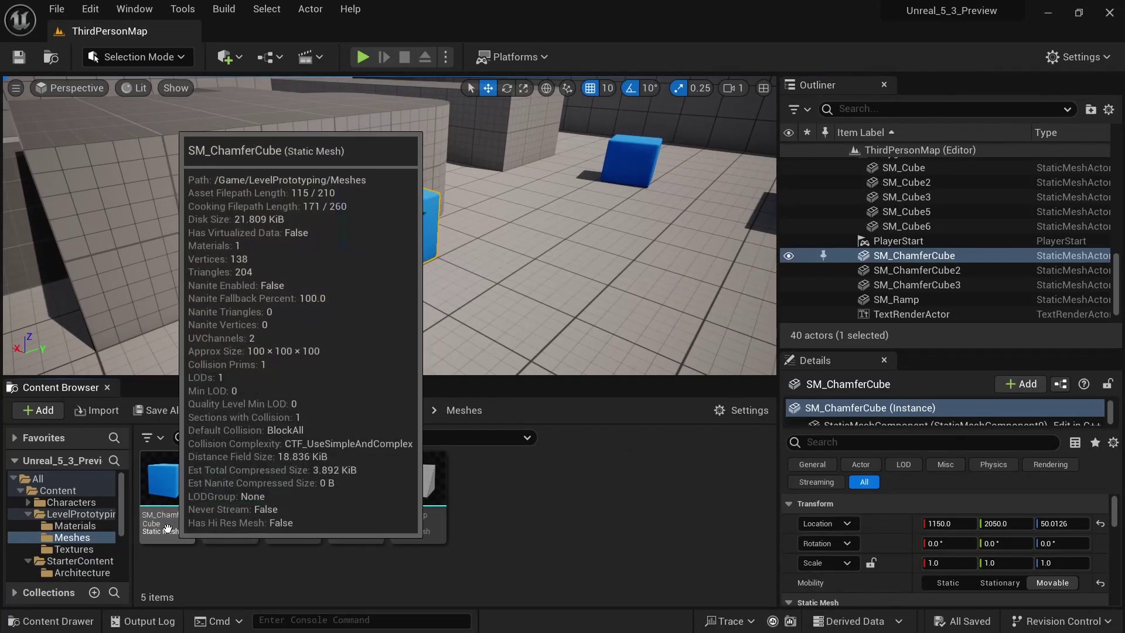
left_click(164, 523)
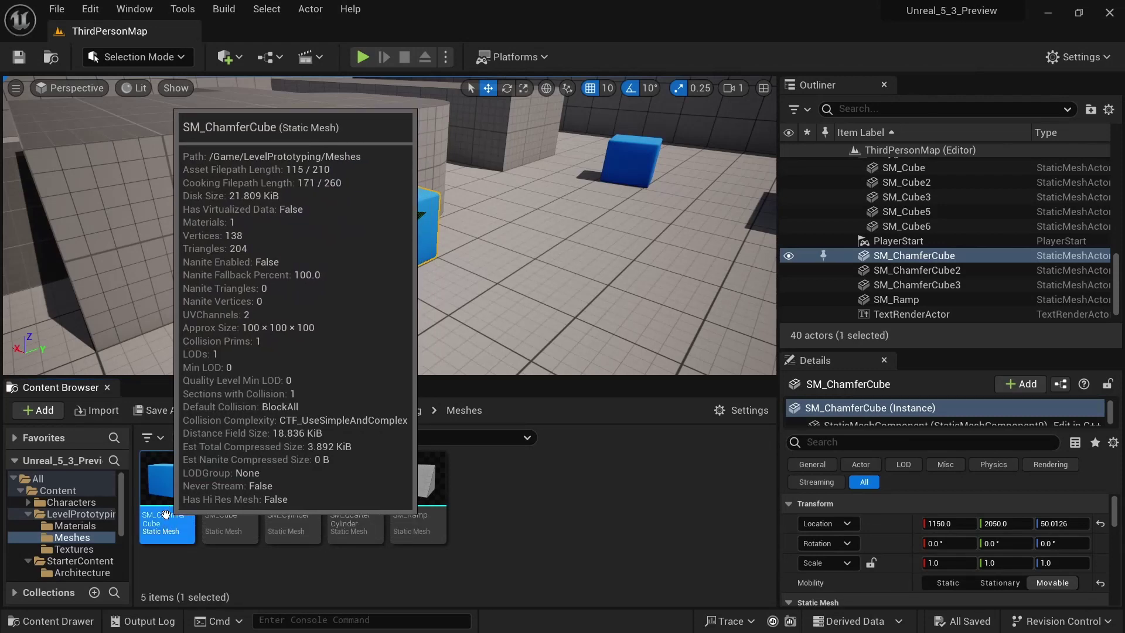
right_click(166, 507)
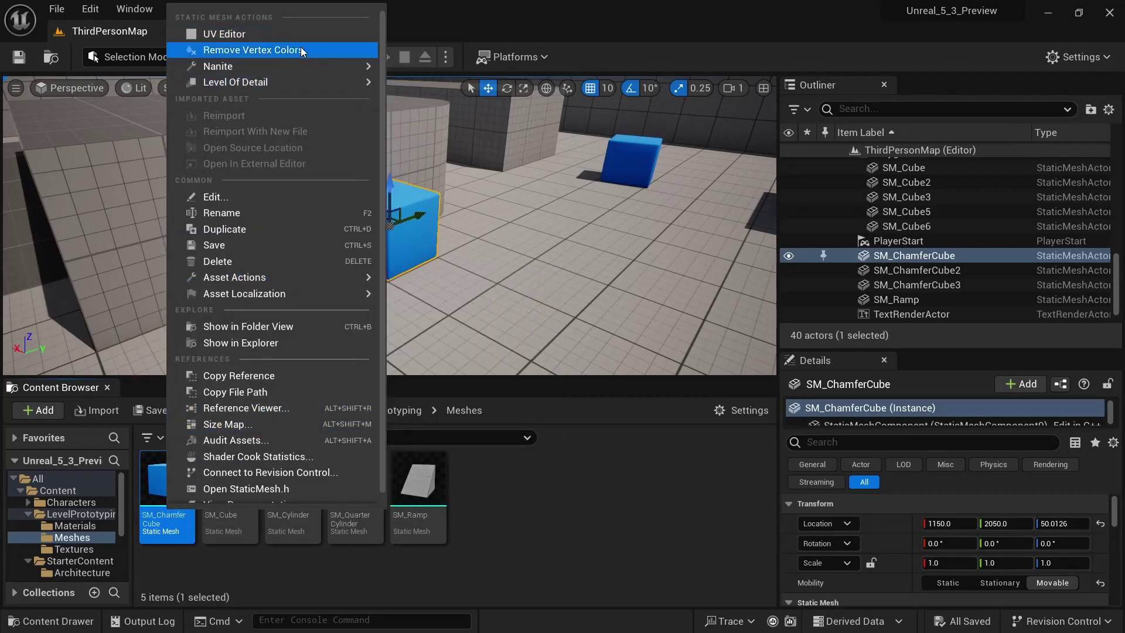
mouse_move(253, 87)
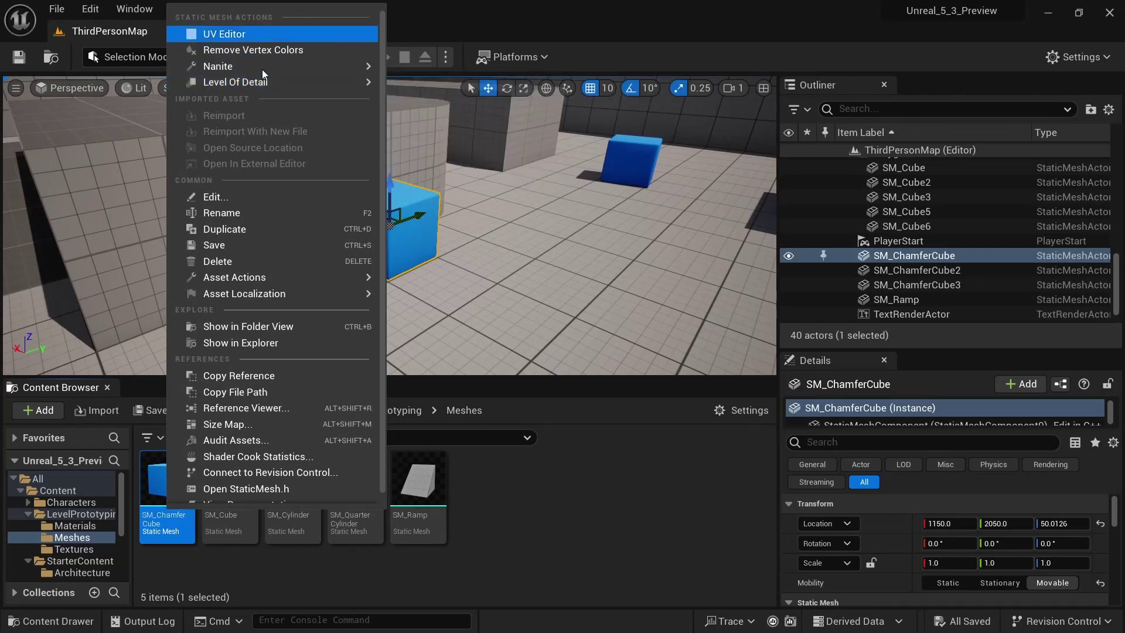
- Enable the experimental Skeletal Mesh Editing Tools plugin and restart the editor
left_click(89, 9)
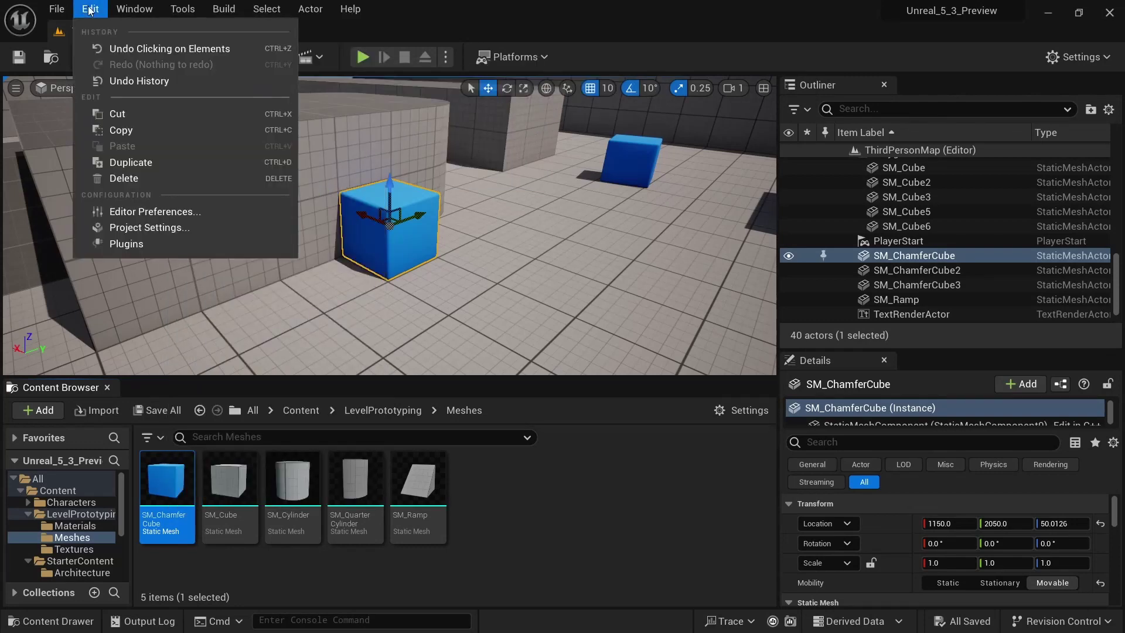
left_click(103, 244)
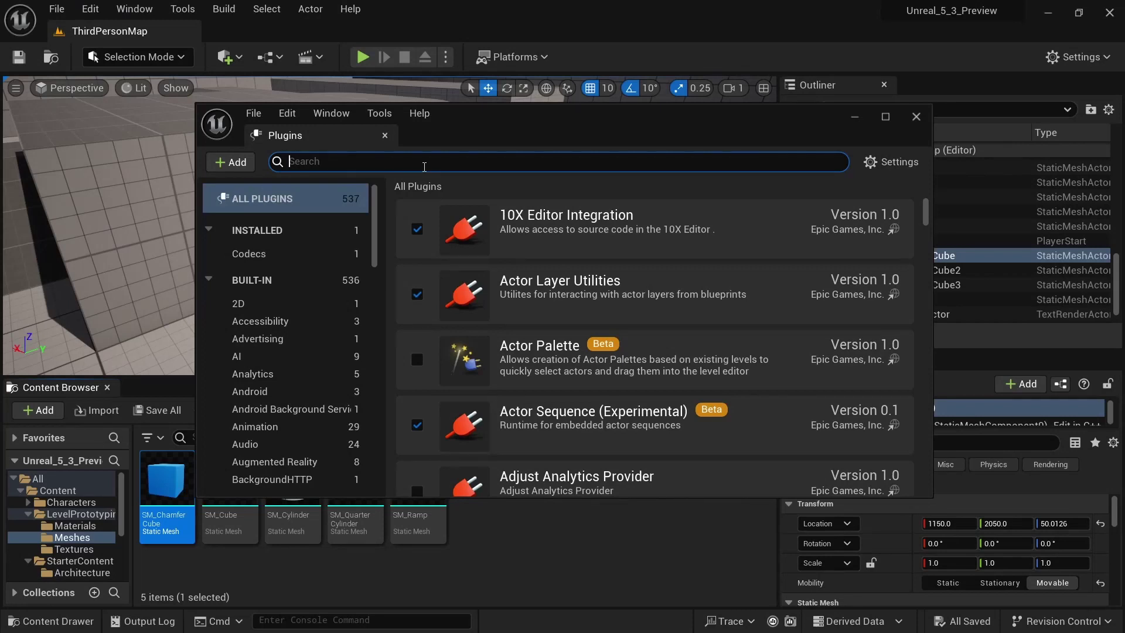
type("skeleta")
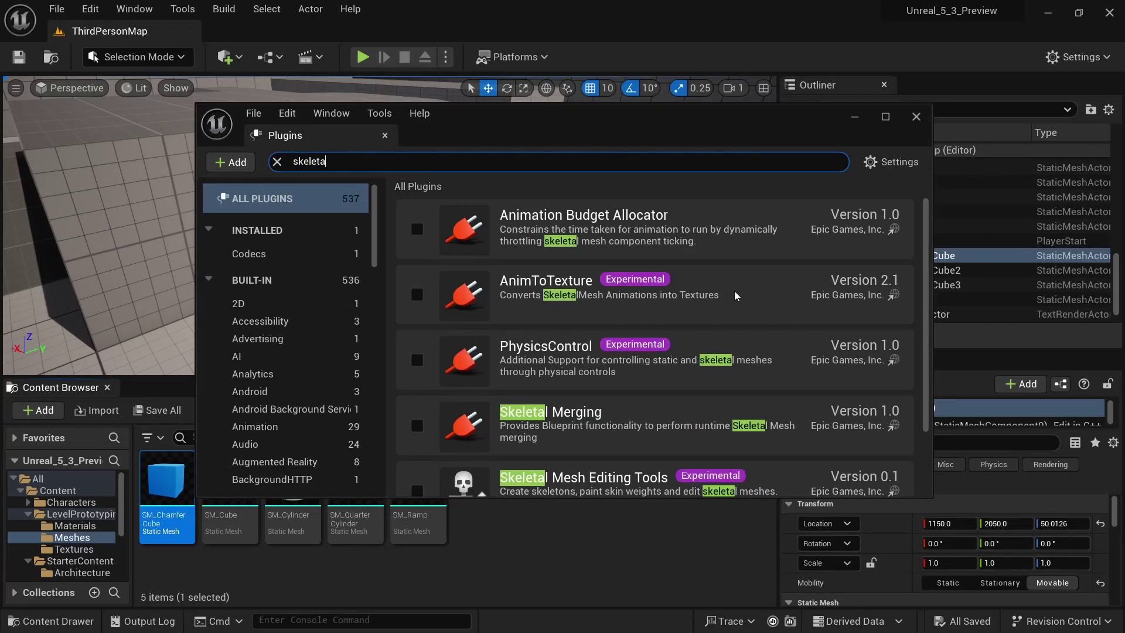
scroll(723, 318, "down", 3)
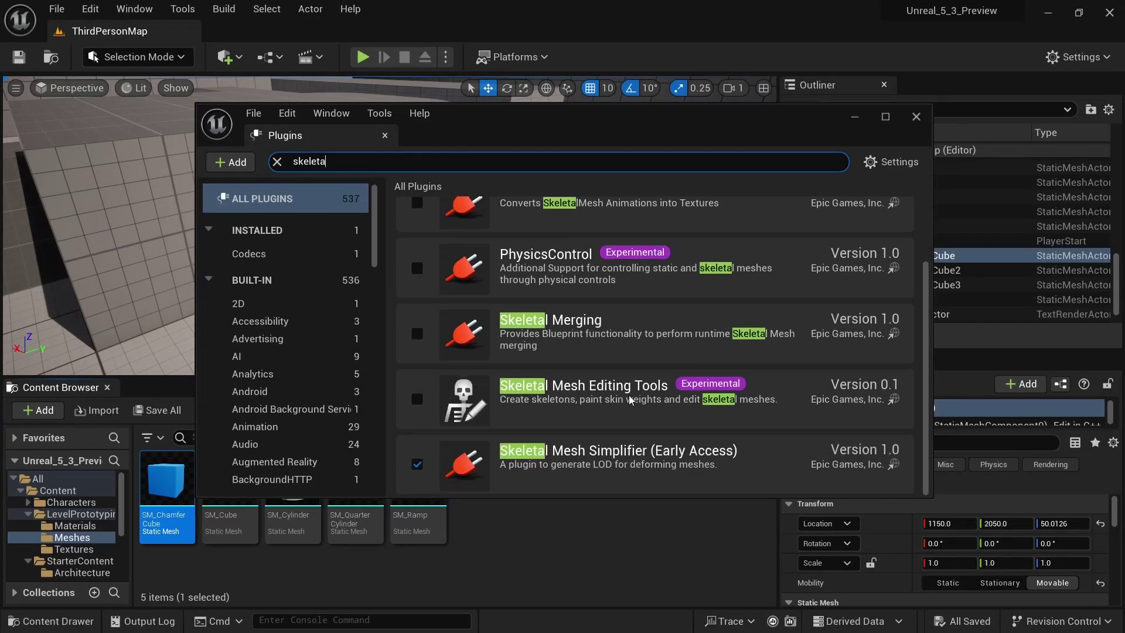
left_click(416, 399)
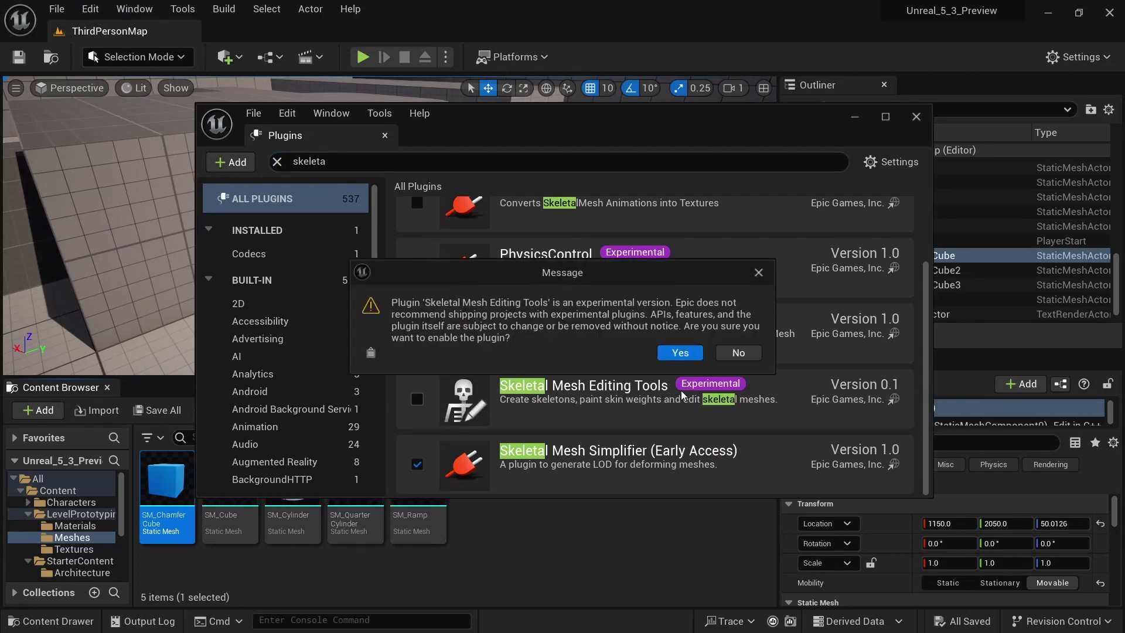
left_click(680, 352)
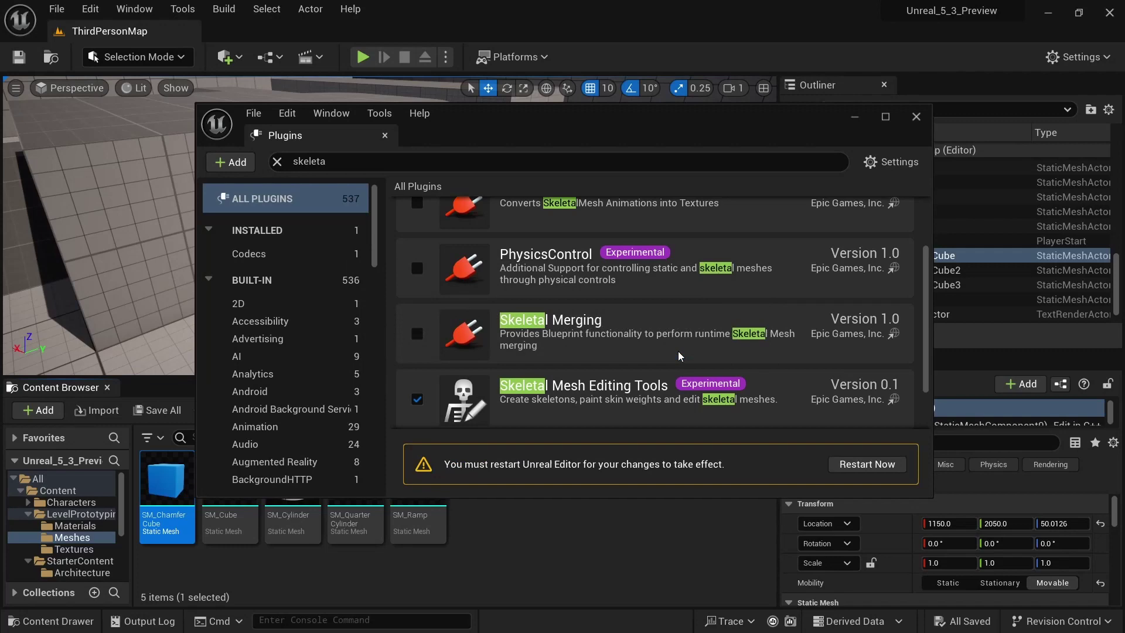
left_click(867, 464)
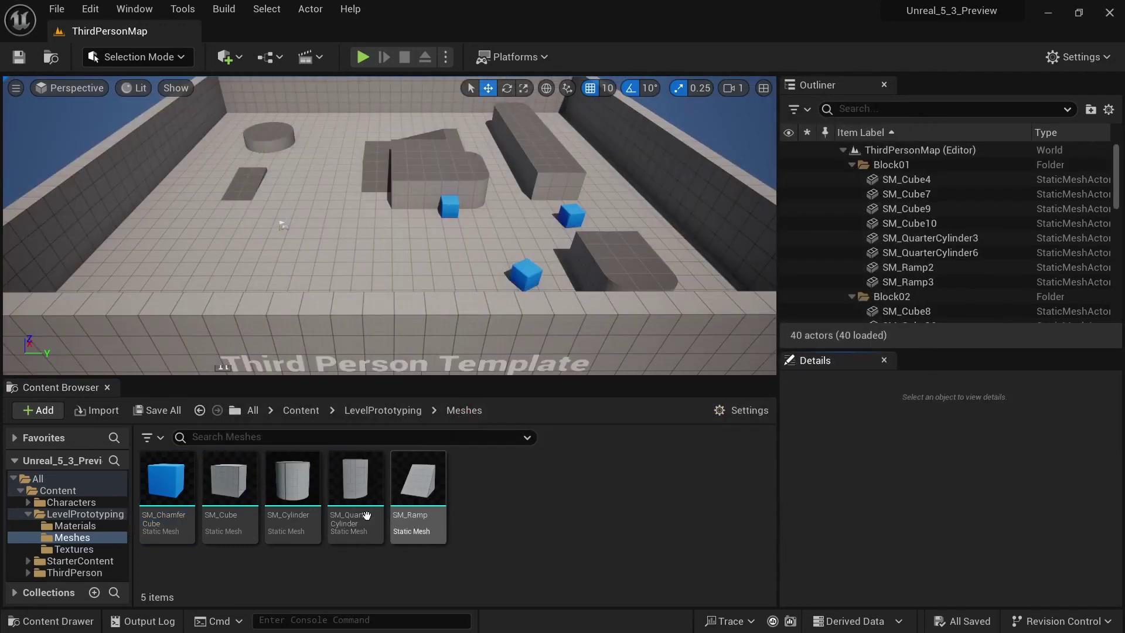
- Convert the SM_ChamferCube static mesh to a skeletal mesh with the skeleton import option Create New
right_click(167, 521)
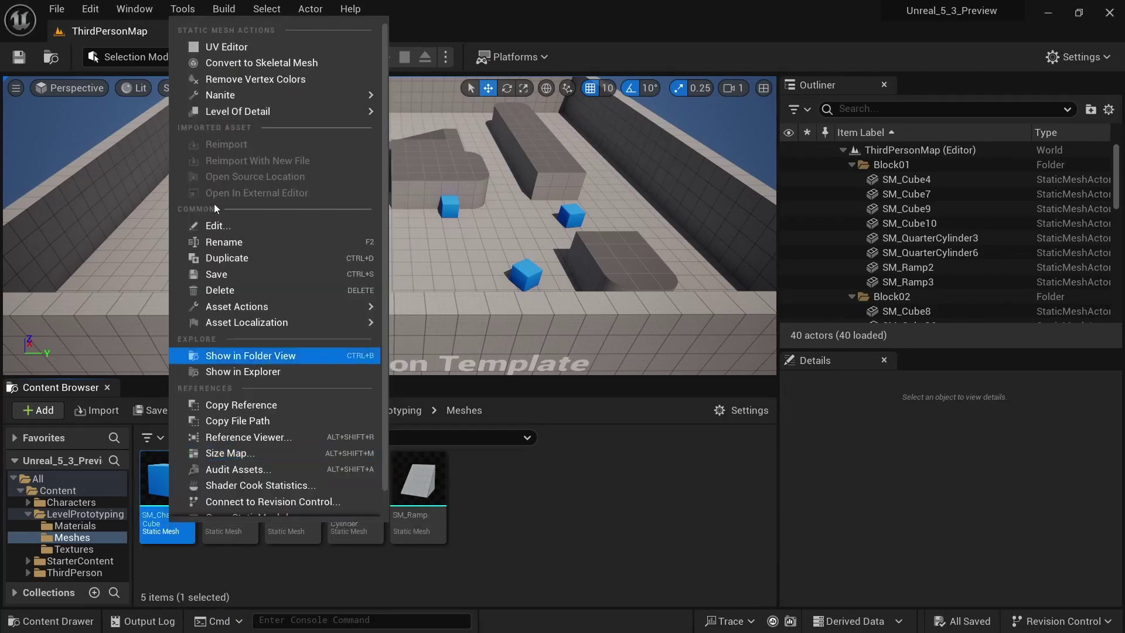
left_click(301, 64)
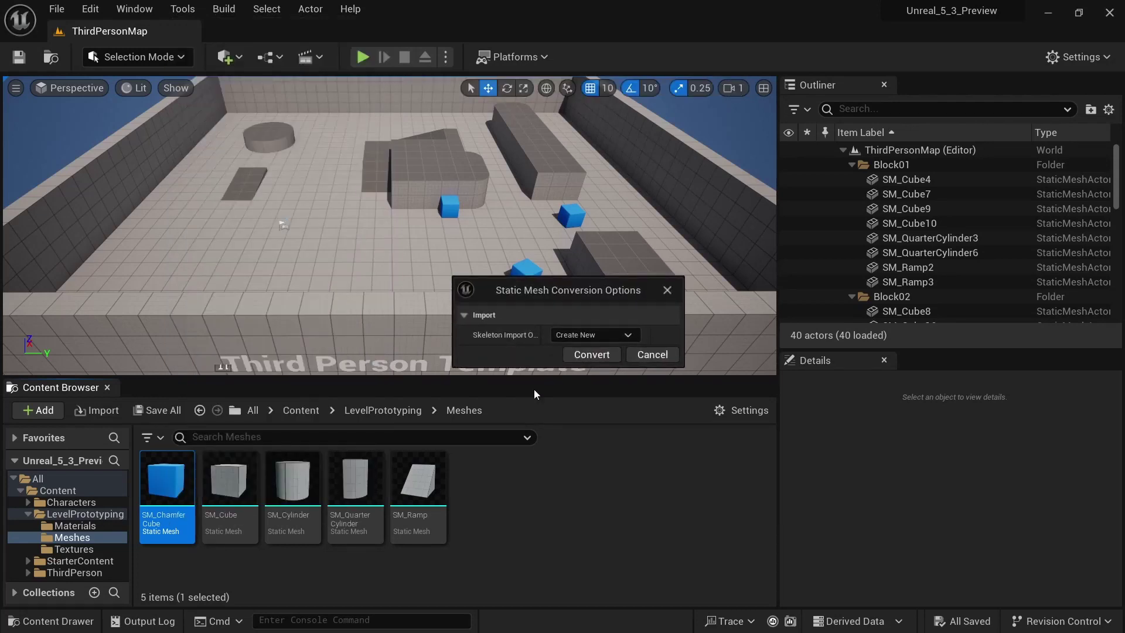
left_click(626, 335)
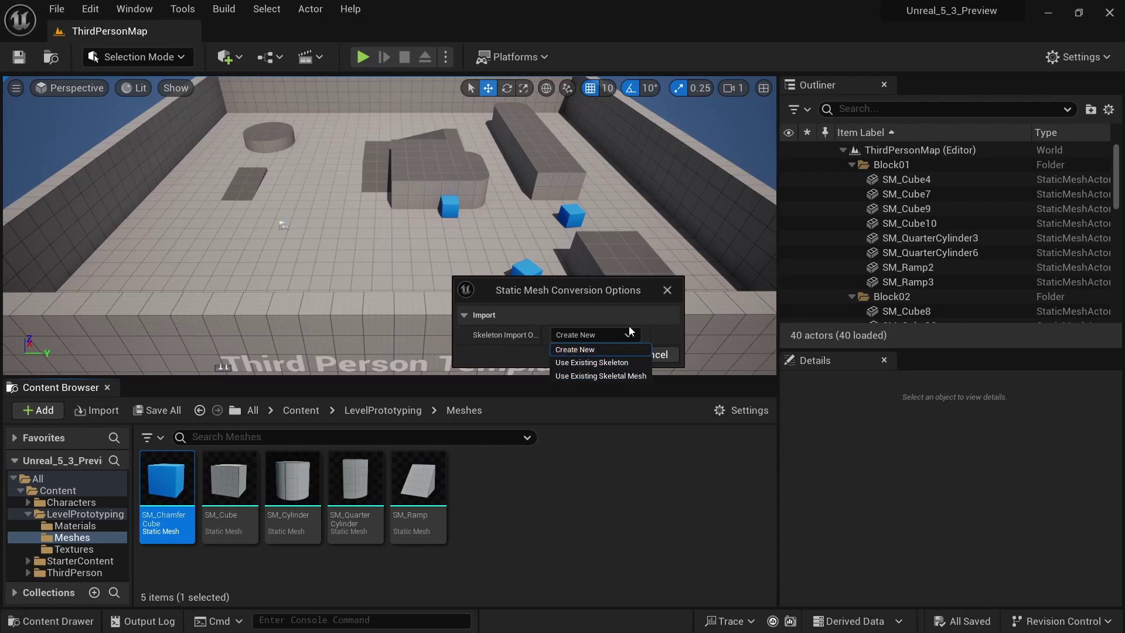
left_click(599, 350)
left_click(592, 356)
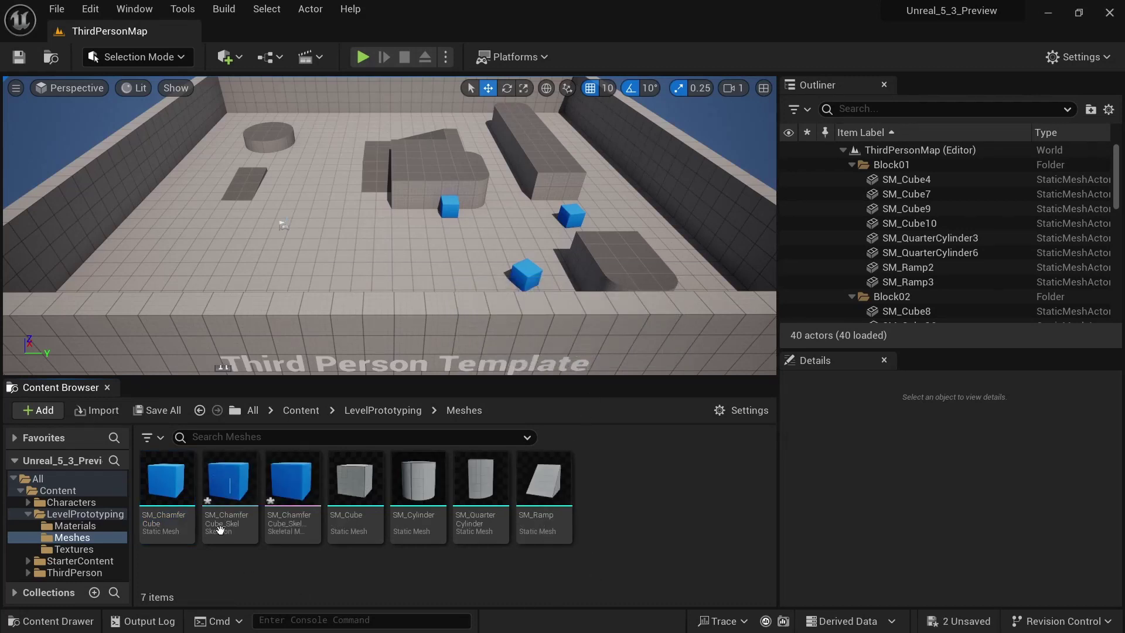
- Save the new SM_ChamferCube_Skel and SM_ChamferCube_SkelMesh assets
left_click(221, 528)
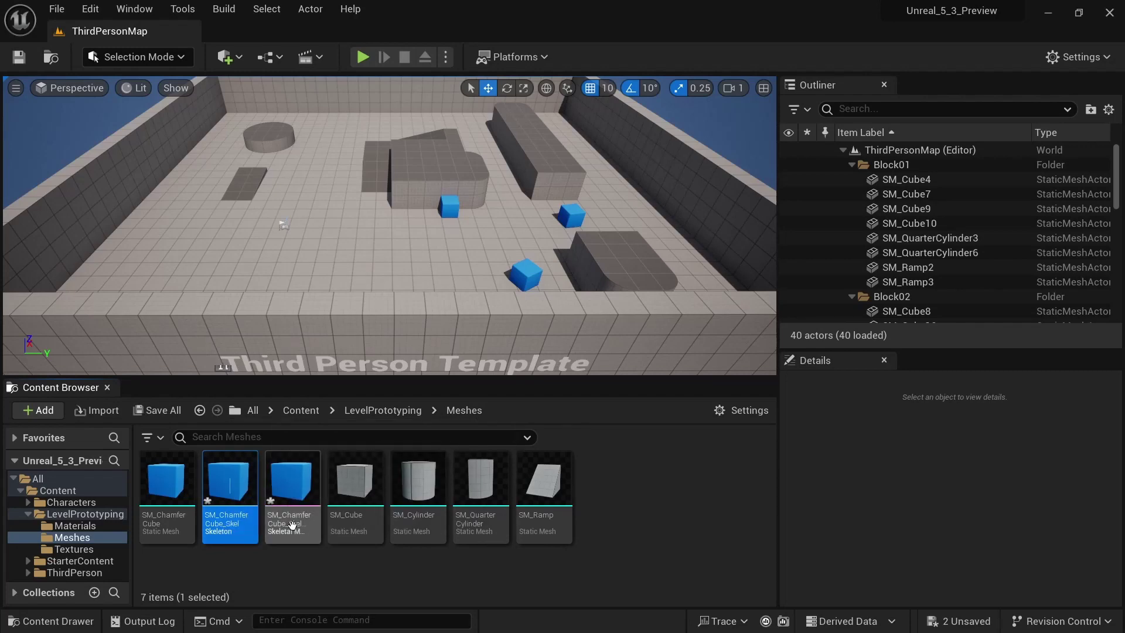
left_click(292, 523)
left_click(157, 411)
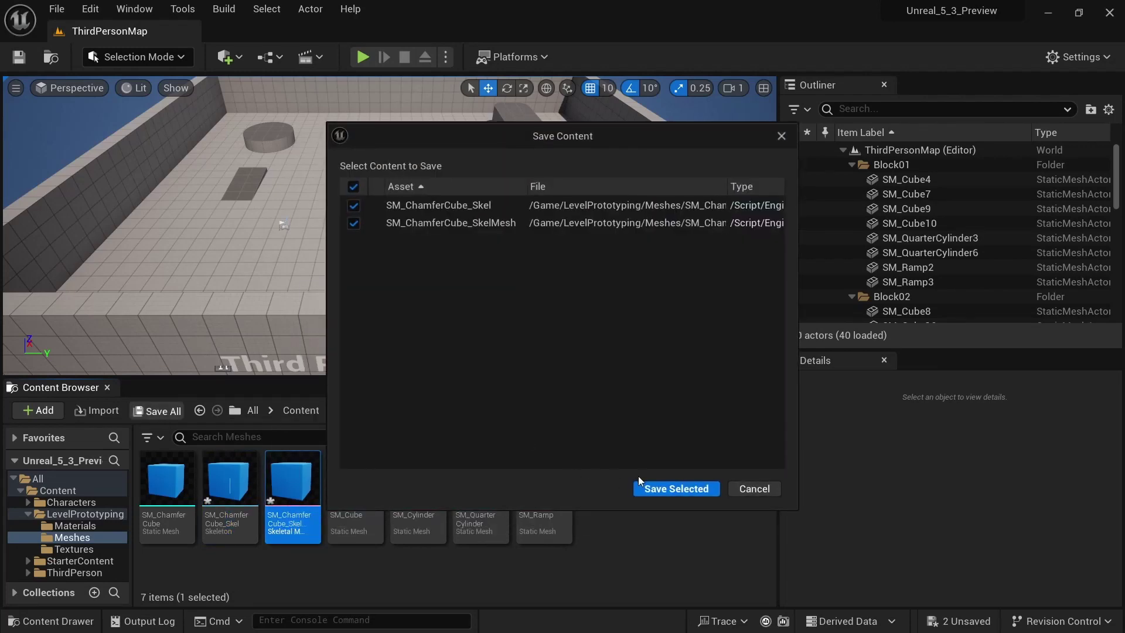
left_click(656, 488)
- Open the SM_ChamferCube_Skel skeleton and switch to the skeletal mesh editor's Skeleton editing tools
left_click(218, 525)
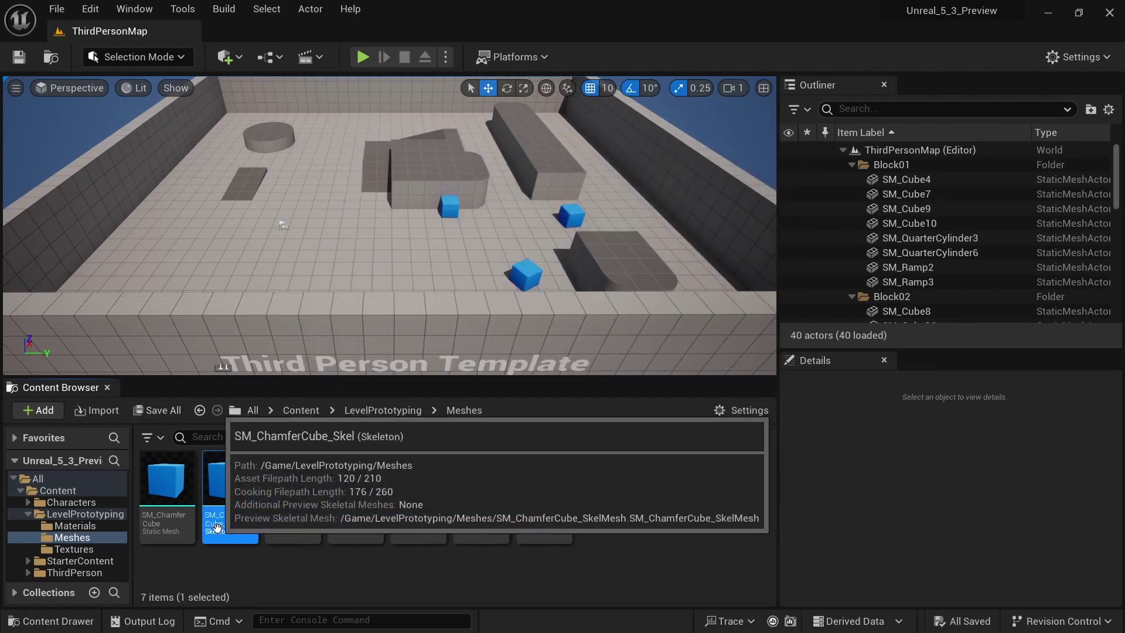
double_click(226, 521)
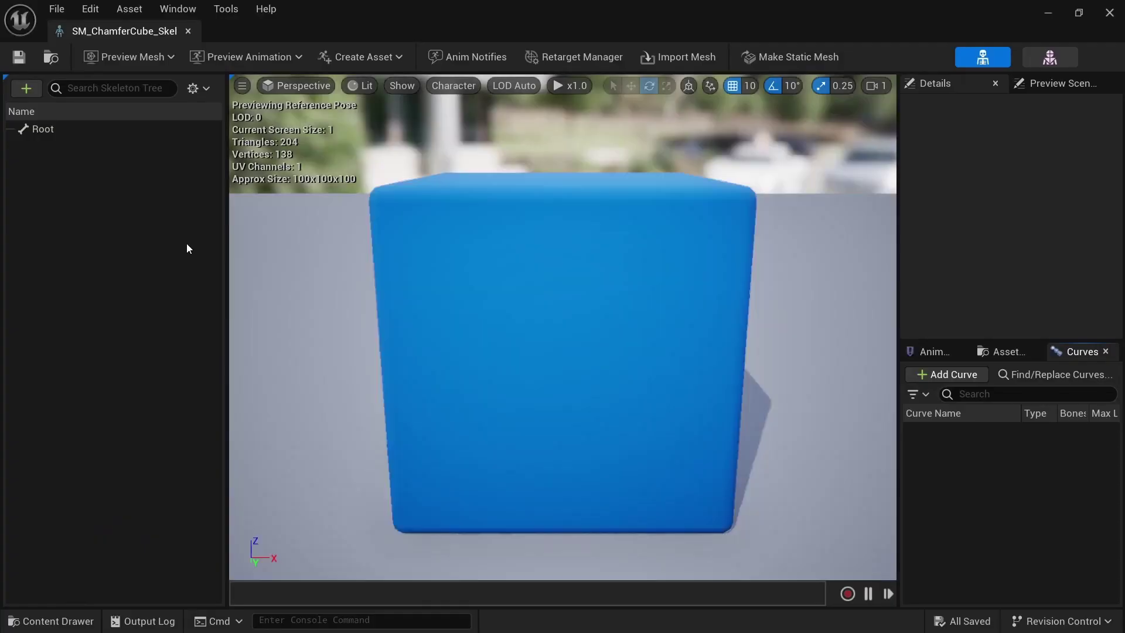
scroll(615, 308, "down", 5)
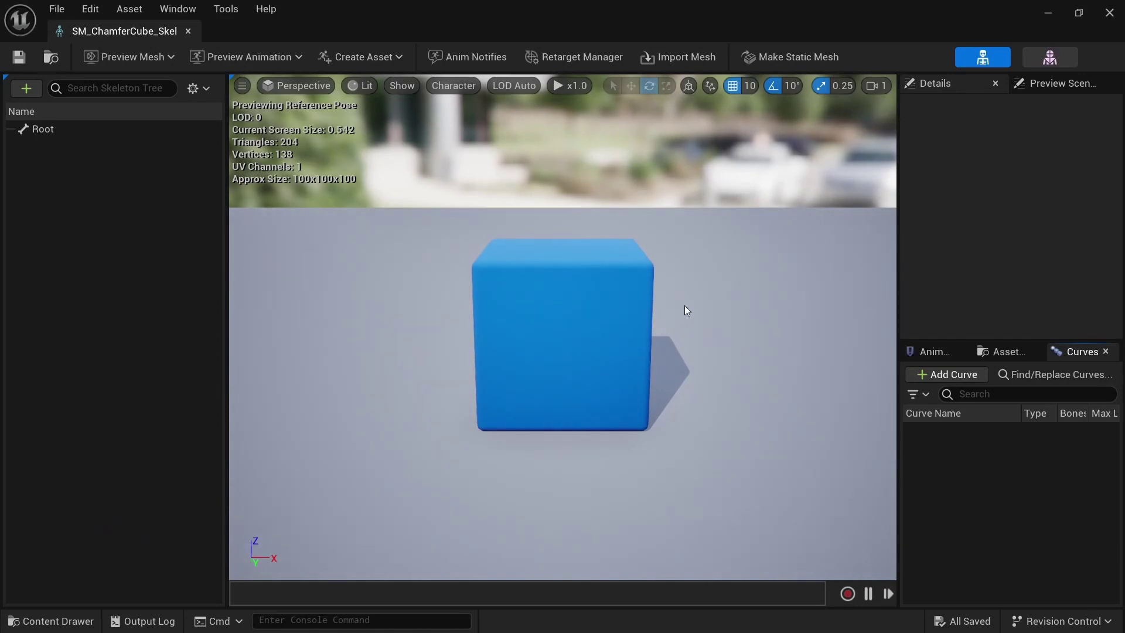
mouse_move(684, 305)
left_mouse_down("alt")
mouse_move(592, 293)
mouse_move(668, 298)
left_mouse_up("alt")
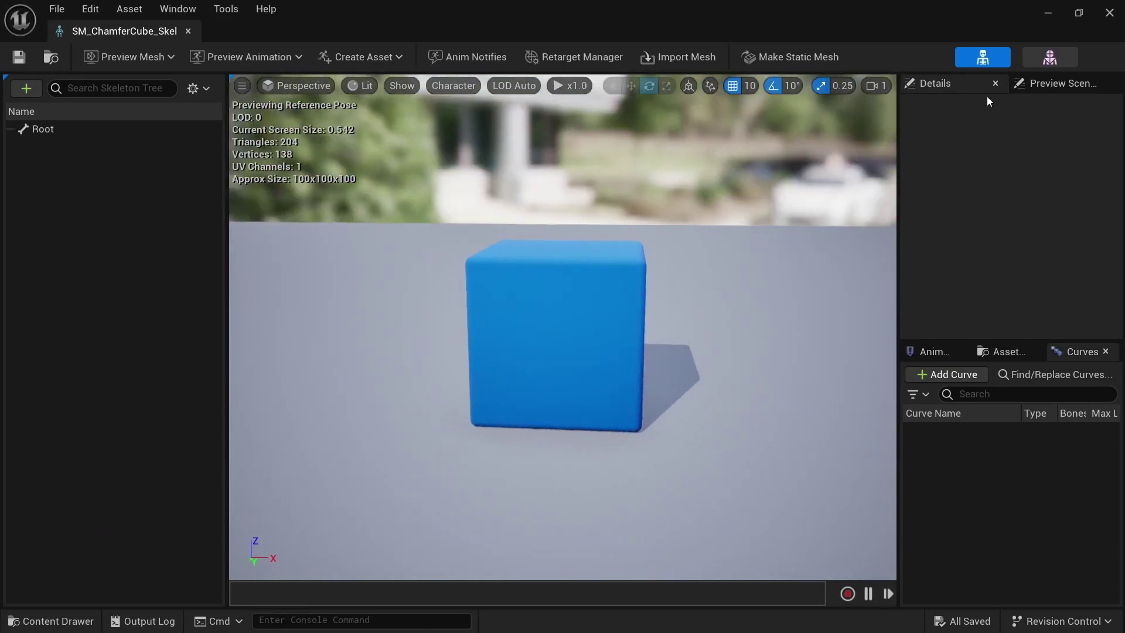
left_click(1043, 62)
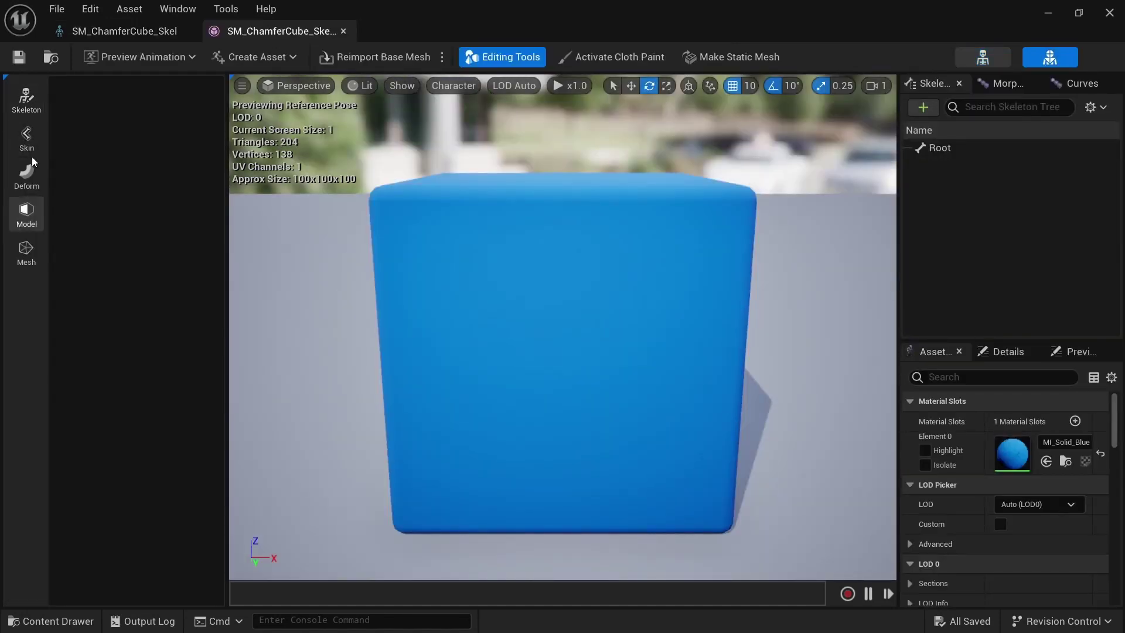
left_click(27, 101)
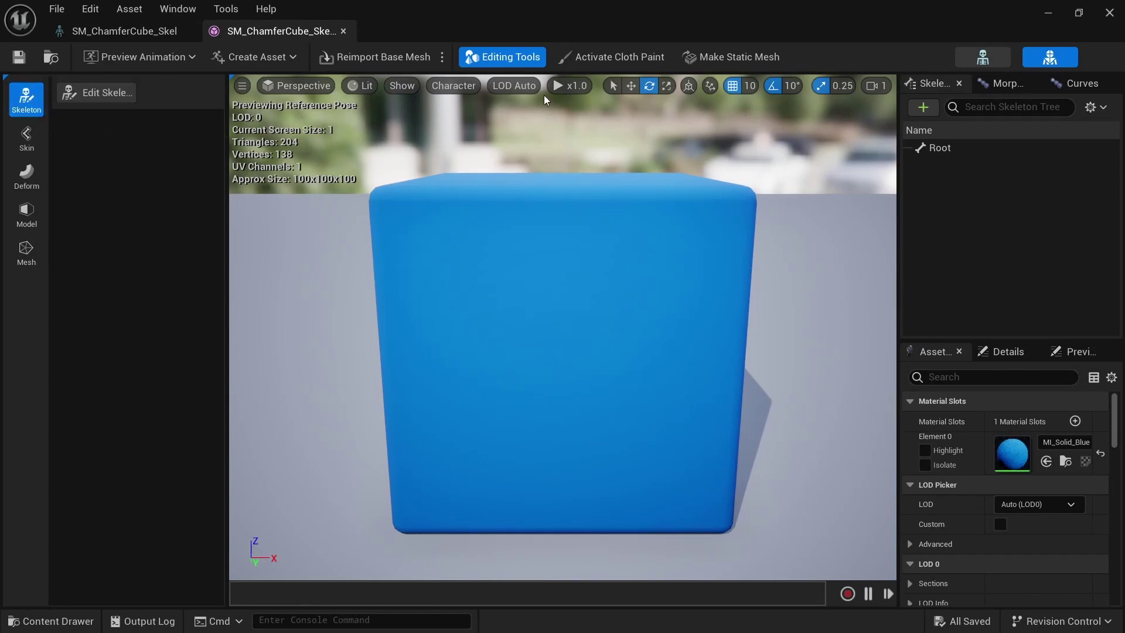
- Set the bone drawing to All Hierarchy and select the Root bone in the skeleton tree
left_click(436, 86)
mouse_move(462, 158)
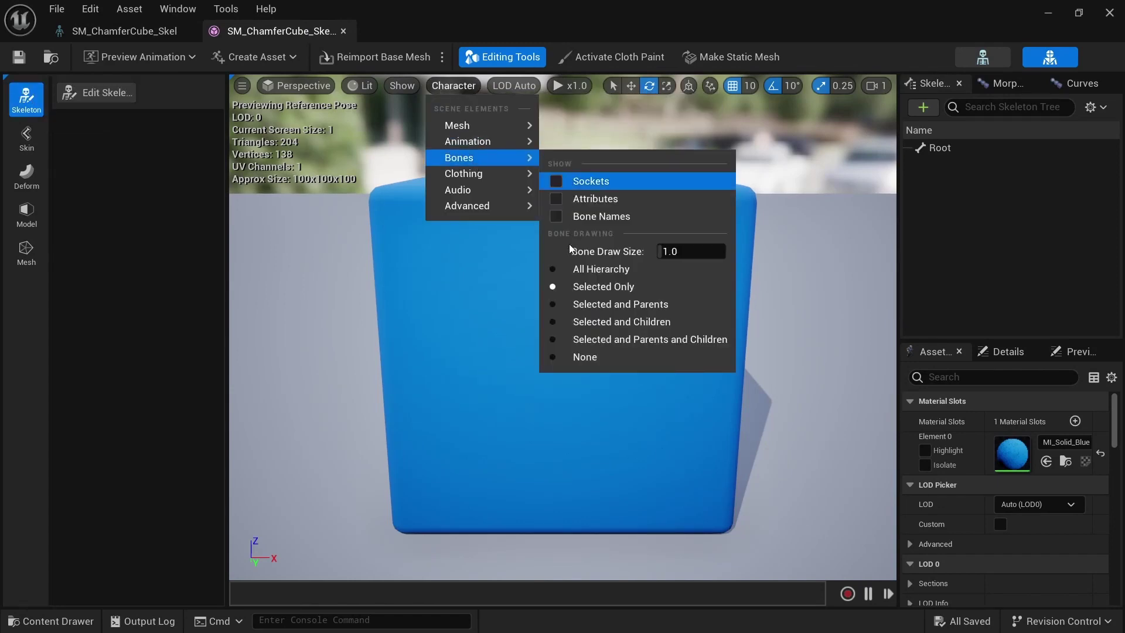
left_click(592, 271)
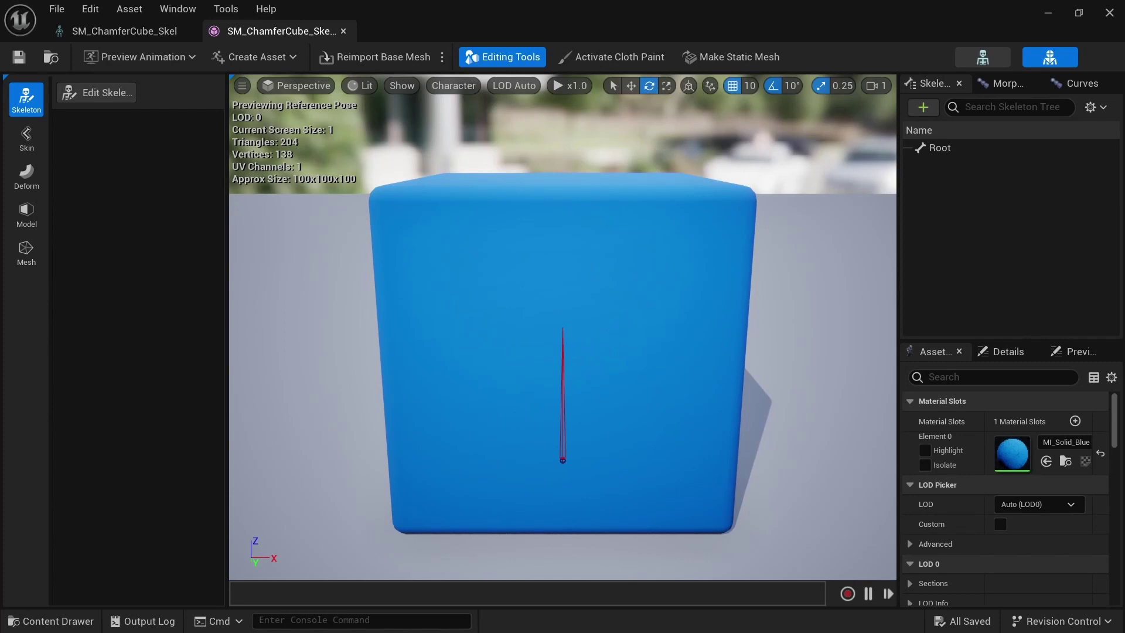
mouse_move(596, 345)
left_mouse_down("alt")
mouse_move(498, 363)
mouse_move(586, 358)
left_mouse_up("alt")
left_click(942, 151)
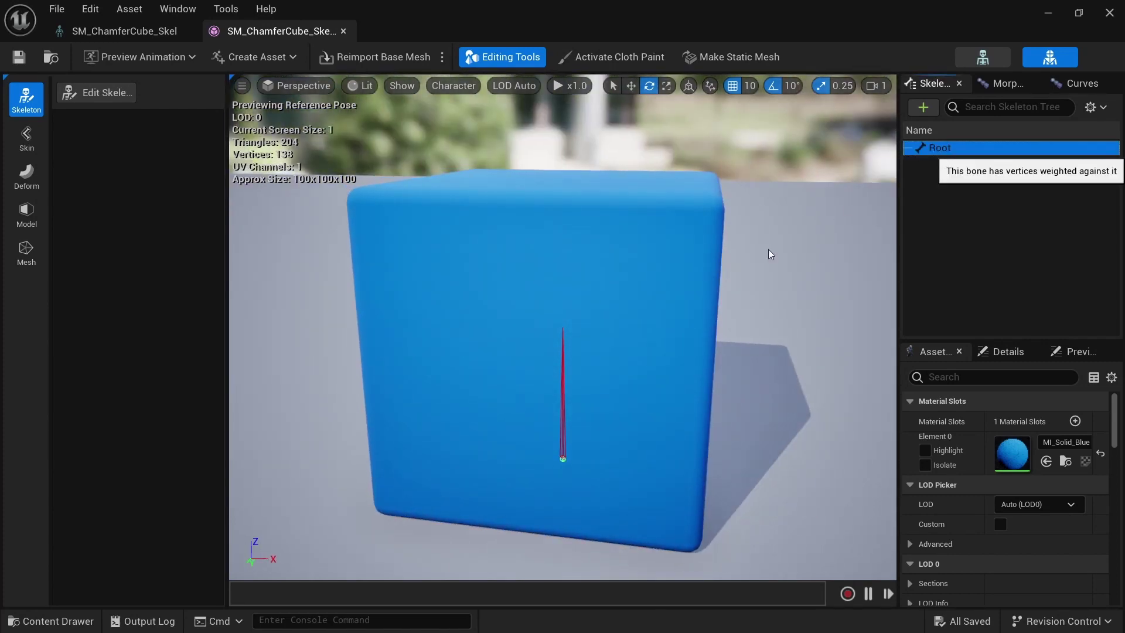
- Start the Edit Skeleton tool and set the Root bone's Z location to 0
left_click(79, 97)
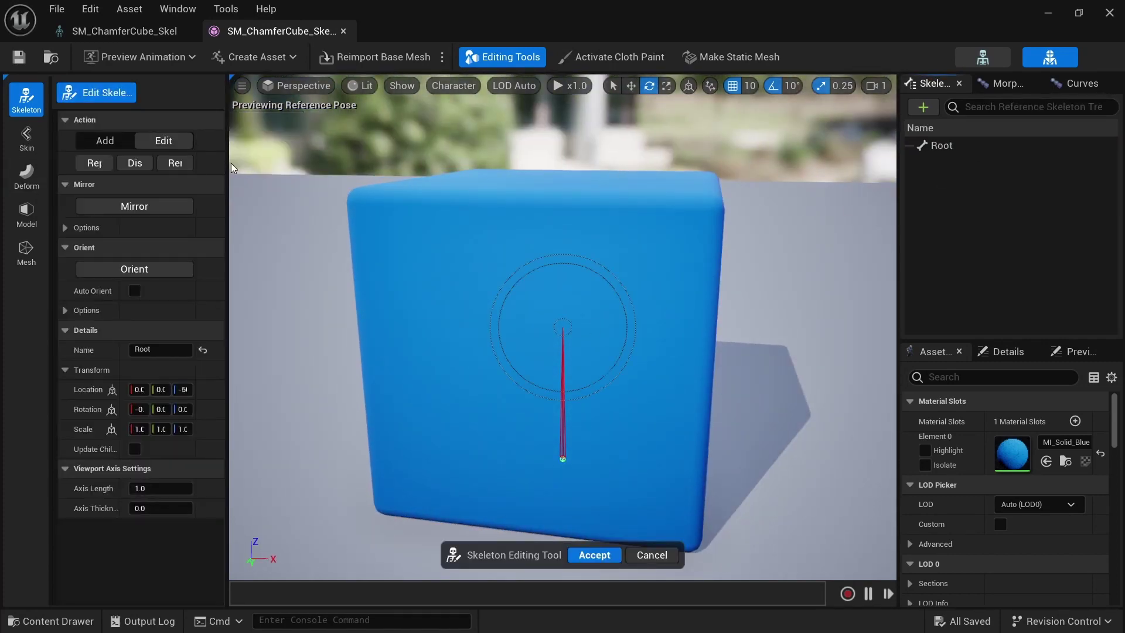
left_click_drag(227, 161, 319, 160)
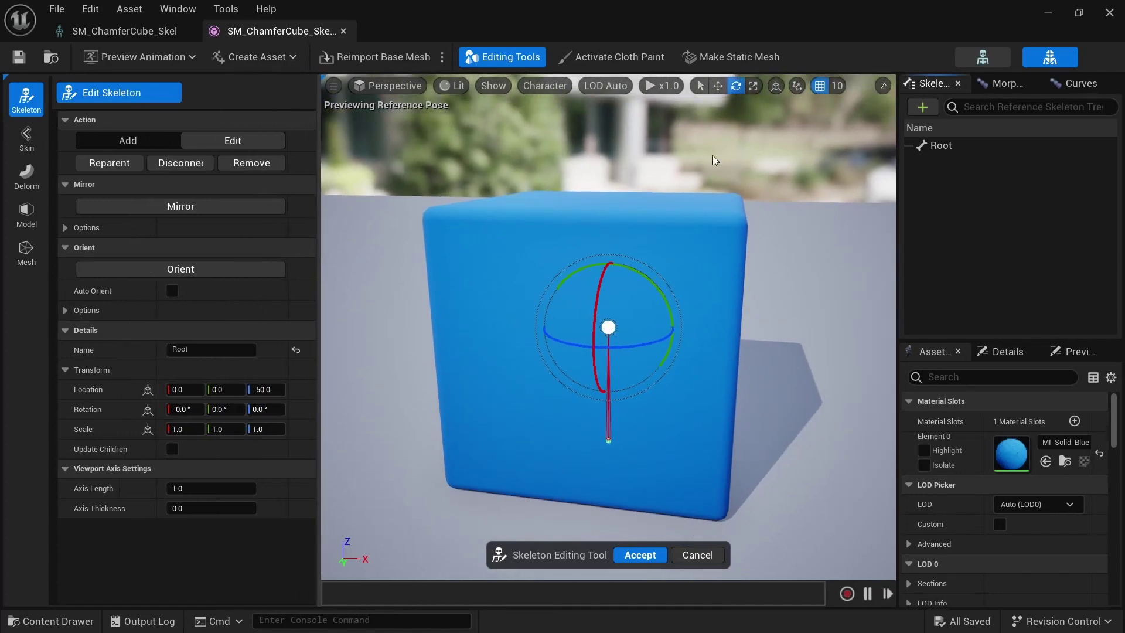
left_click(938, 149)
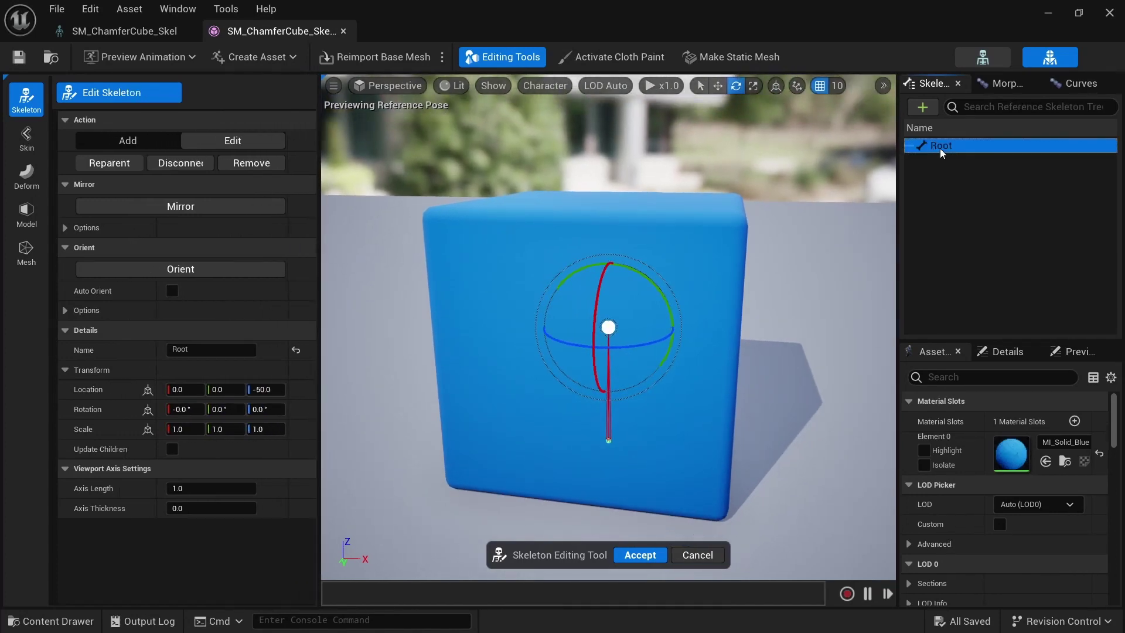
right_click(940, 148)
left_click(934, 144)
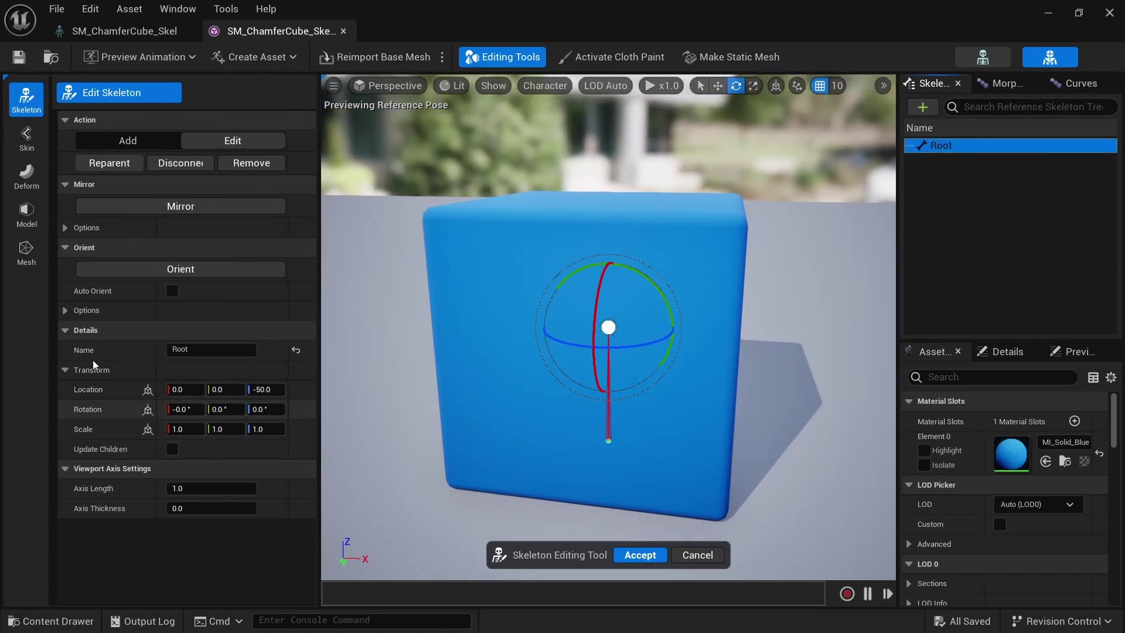
left_click(262, 389)
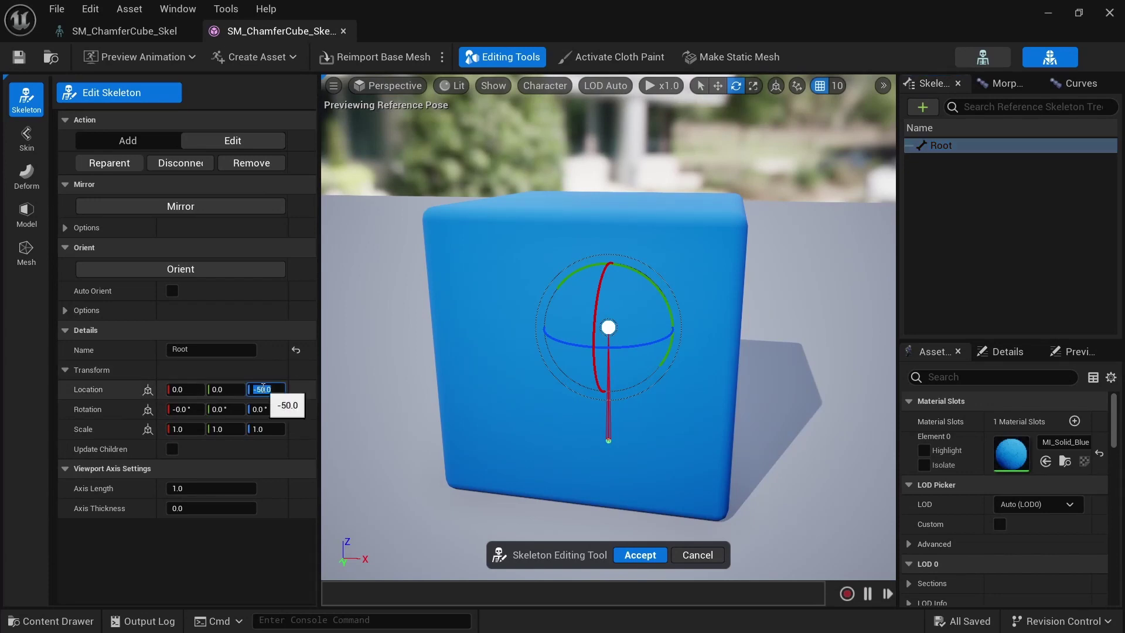
type("0")
key("Return")
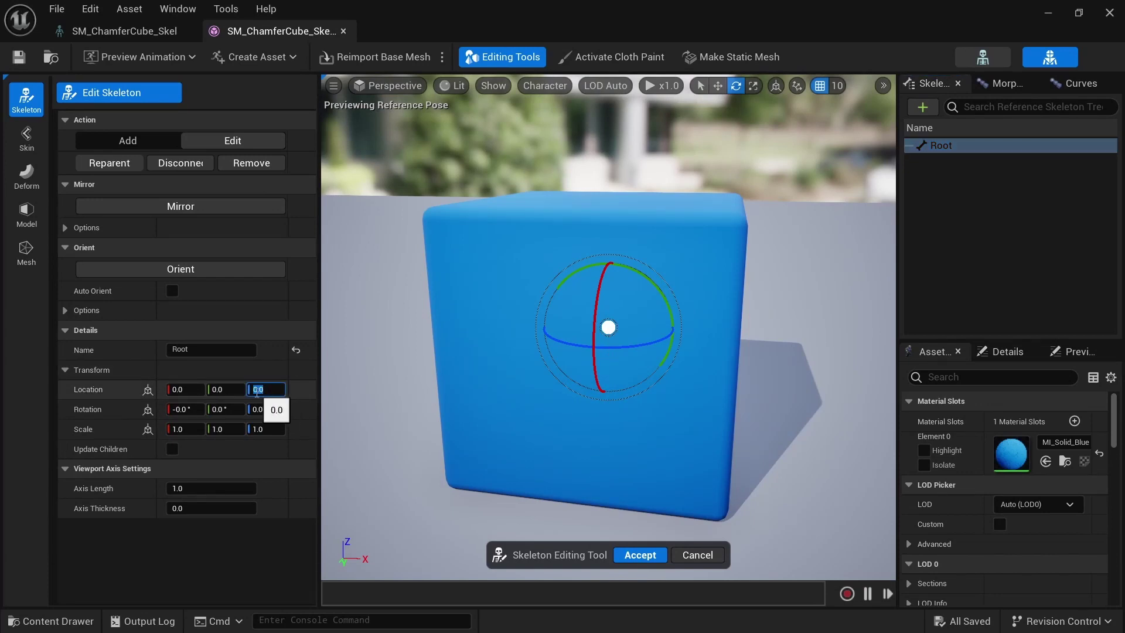
- Add a new child bone under Root and move it up to a Z location of about 43.8
left_click(202, 349)
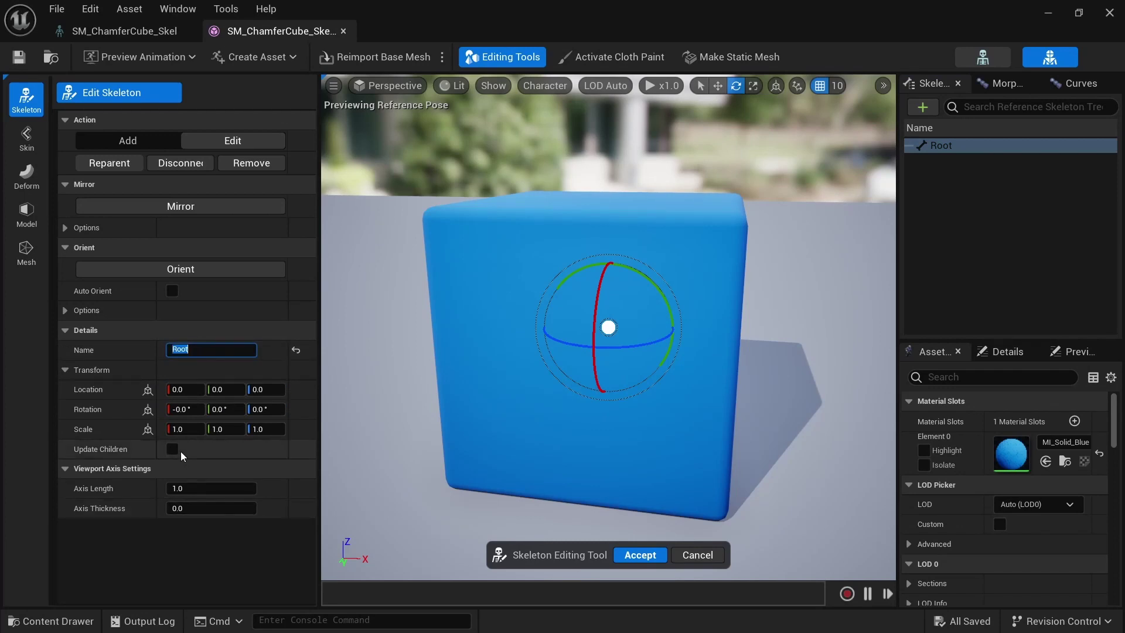
left_click(967, 148)
right_click(967, 152)
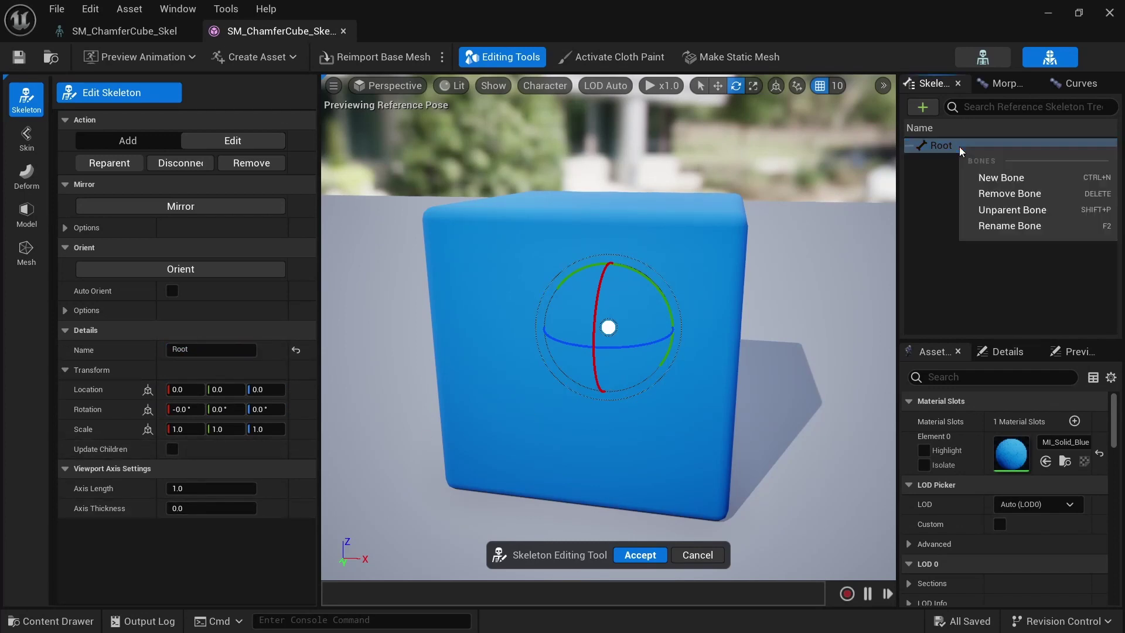
left_click(990, 177)
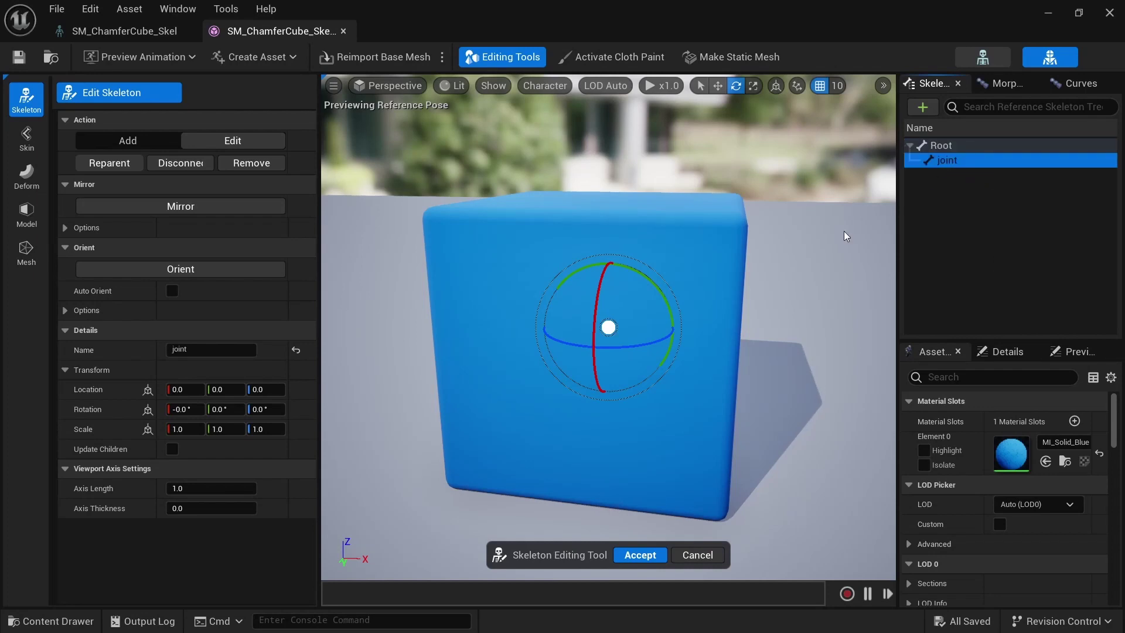
key("w")
left_click_drag(613, 174, 615, 132)
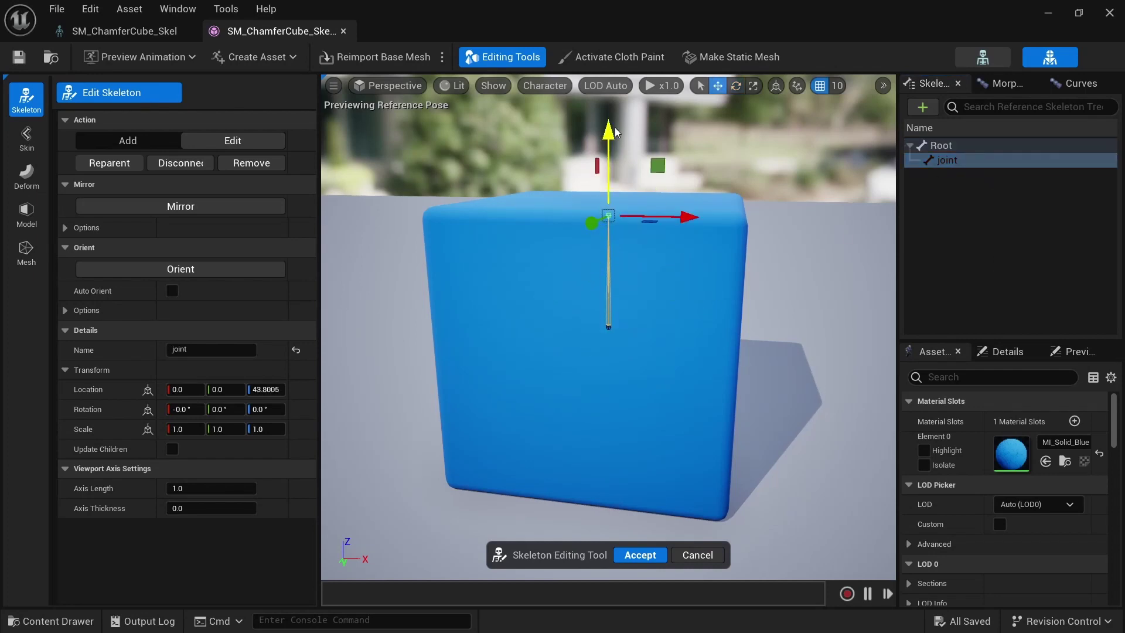
- Add another bone without a parent and move it along X to a location of about 47.7
left_click_drag(656, 324, 683, 325, "alt")
left_click_drag(582, 341, 575, 341, "alt")
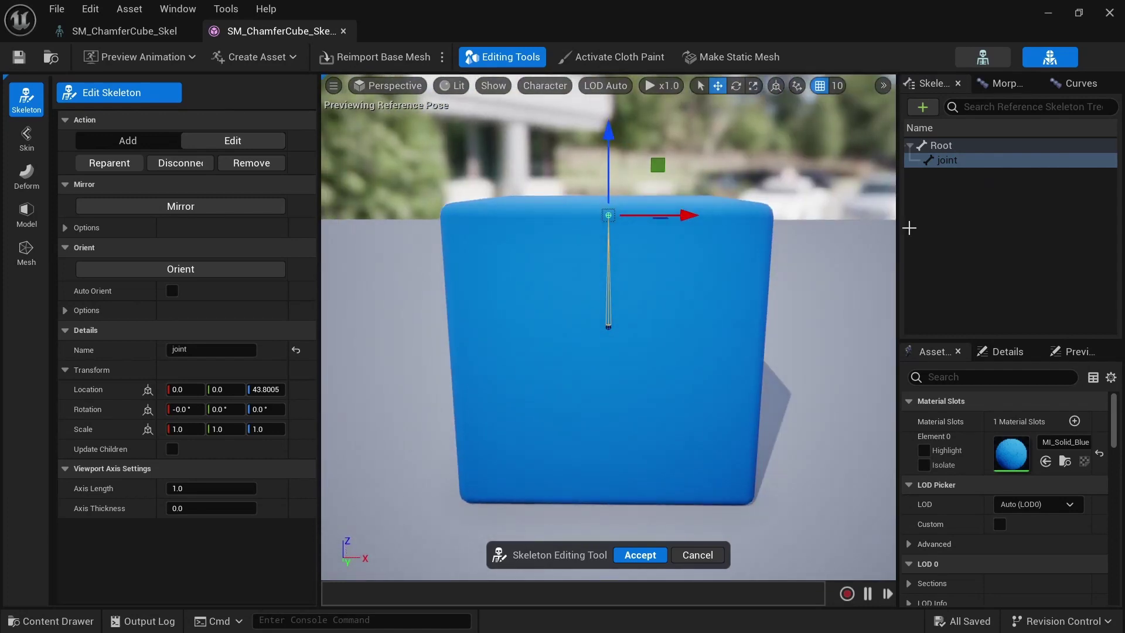
left_click(950, 221)
right_click(948, 193)
left_click(967, 219)
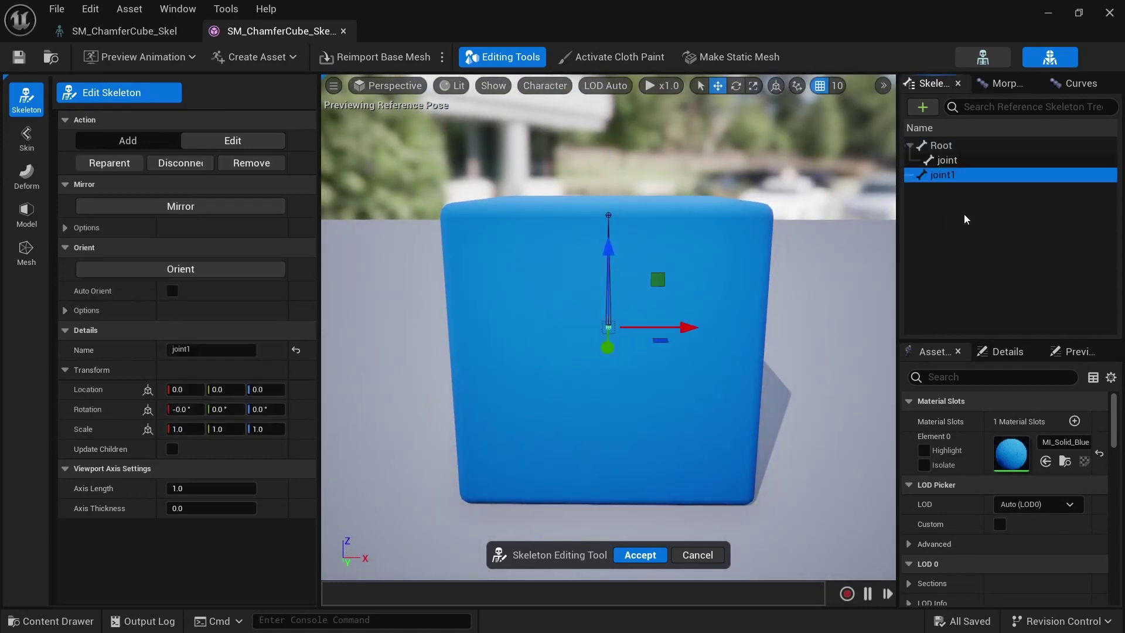
left_click_drag(690, 329, 809, 340)
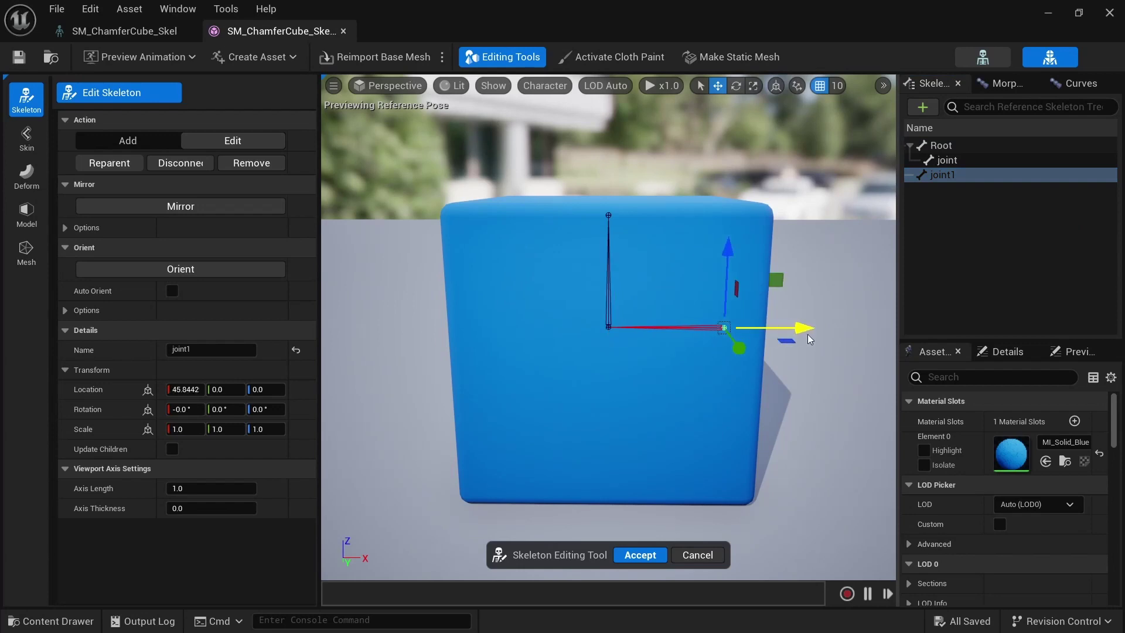
- Parent the joint1 bone to the joint bone and accept the skeleton edits
left_click_drag(681, 394, 682, 266, "alt")
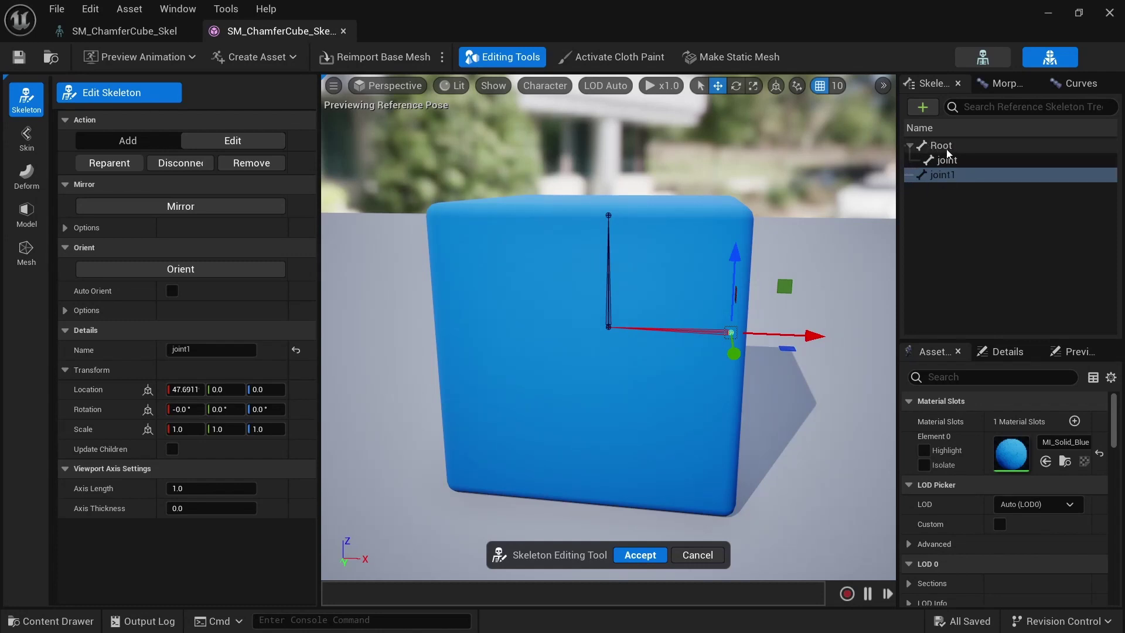
mouse_move(946, 183)
left_mouse_down()
mouse_move(962, 158)
mouse_move(951, 159)
left_mouse_up()
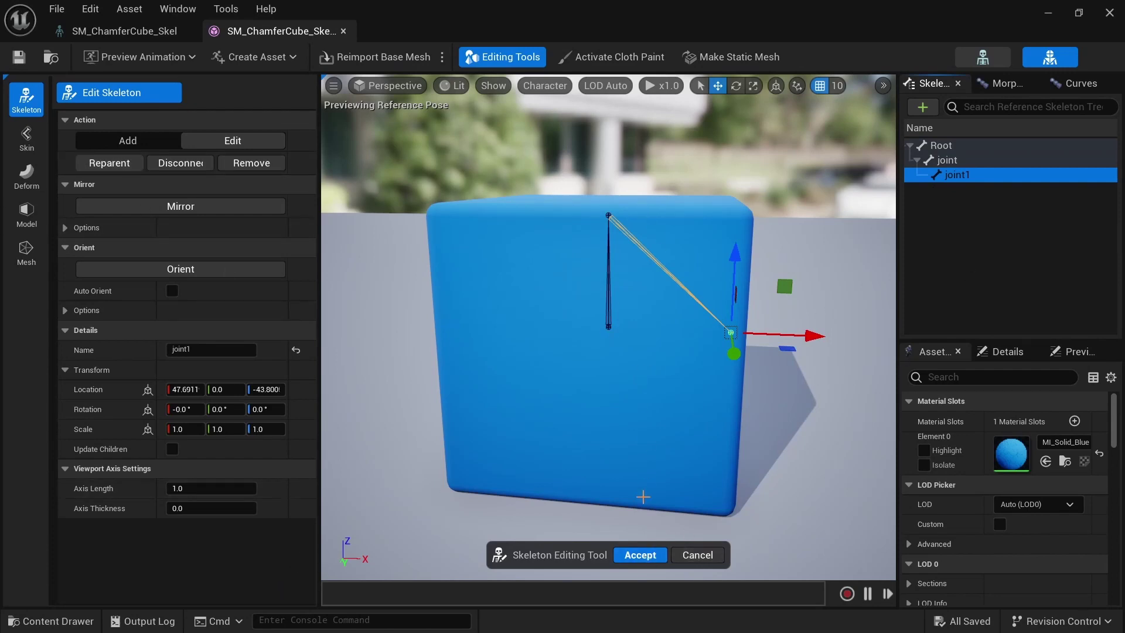
left_click(634, 555)
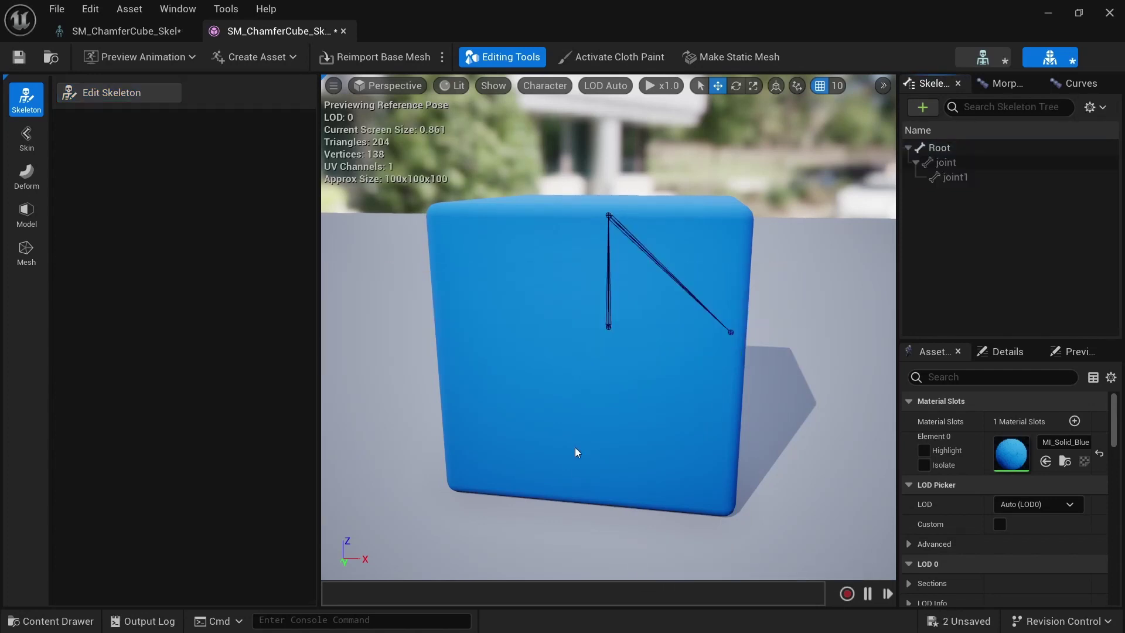
- Switch to the SM_ChamferCube_Skel skeleton, test moving the Root bone about 141 units along X, and undo the move
mouse_move(428, 153)
left_mouse_down("alt")
mouse_move(387, 164)
mouse_move(427, 153)
left_mouse_up("alt")
left_click(93, 31)
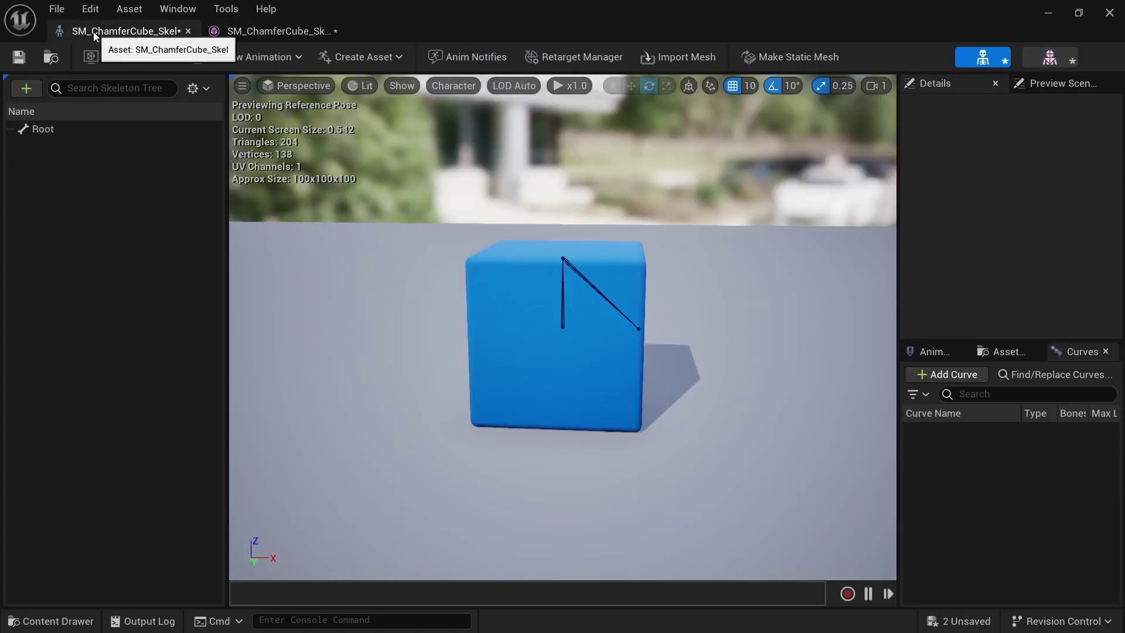
mouse_move(420, 191)
left_mouse_down("alt")
mouse_move(375, 191)
mouse_move(421, 192)
left_mouse_up("alt")
left_click(563, 322)
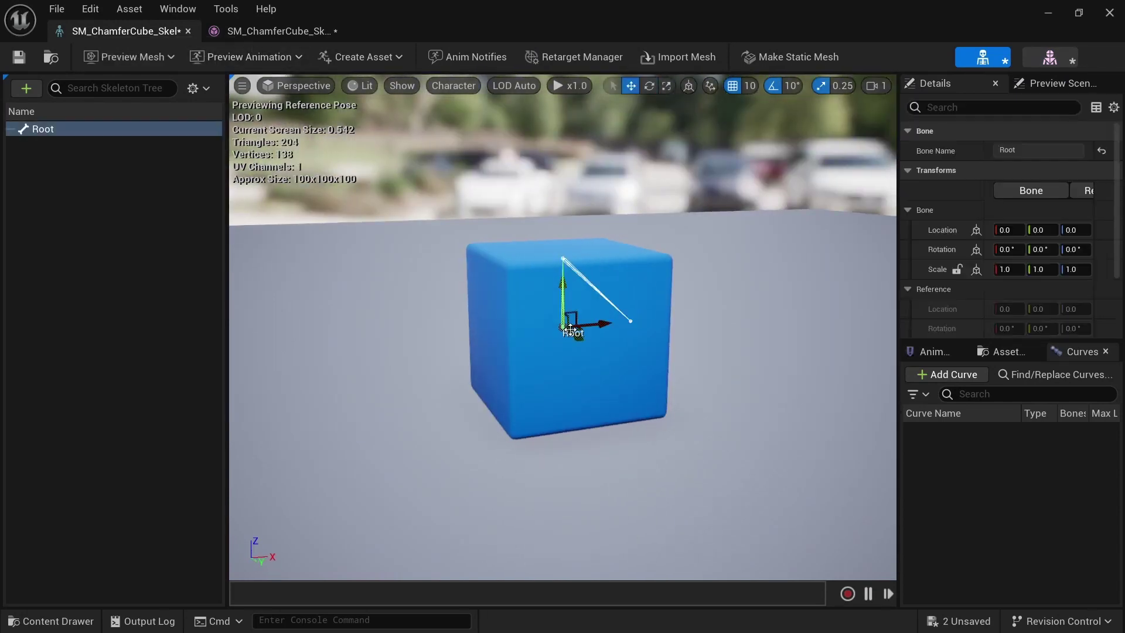
left_click_drag(588, 327, 771, 341)
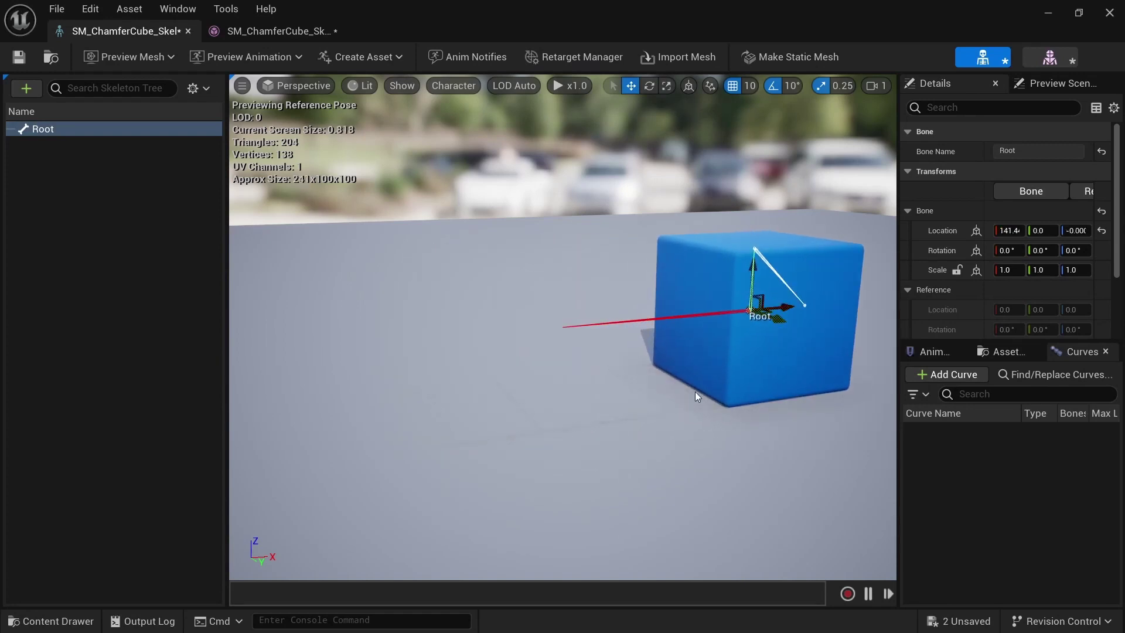
key("ctrl+z")
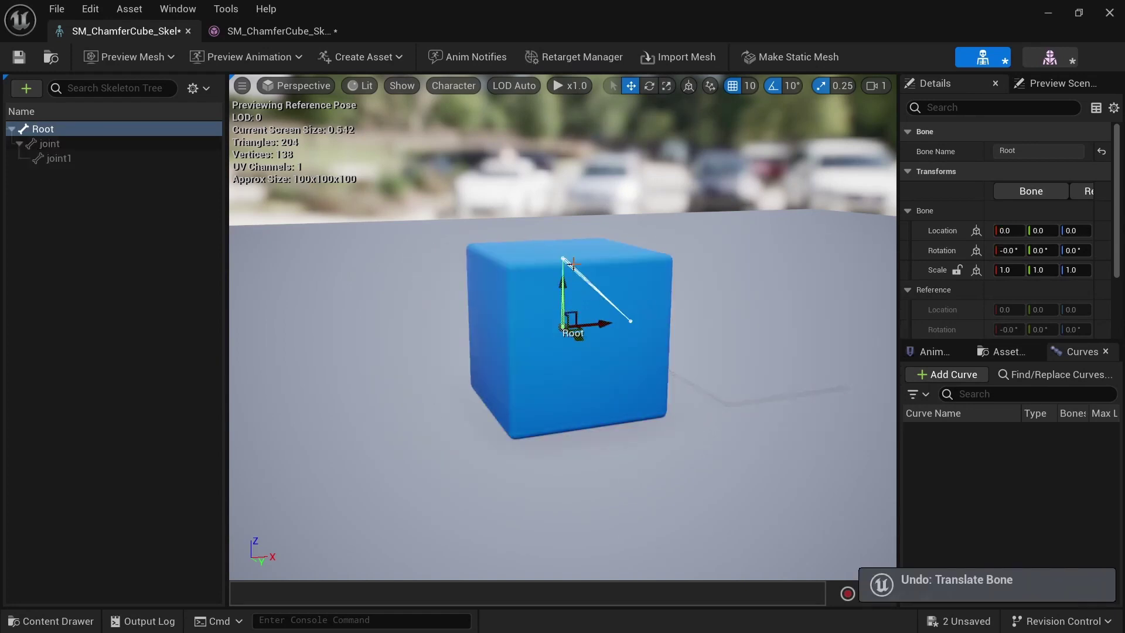
left_click(571, 262)
left_click_drag(615, 258, 657, 275)
- Return to the SM_ChamferCube_SkelMesh skeletal mesh and start the Bind Skin tool from the Skin editing tools
left_click(248, 33)
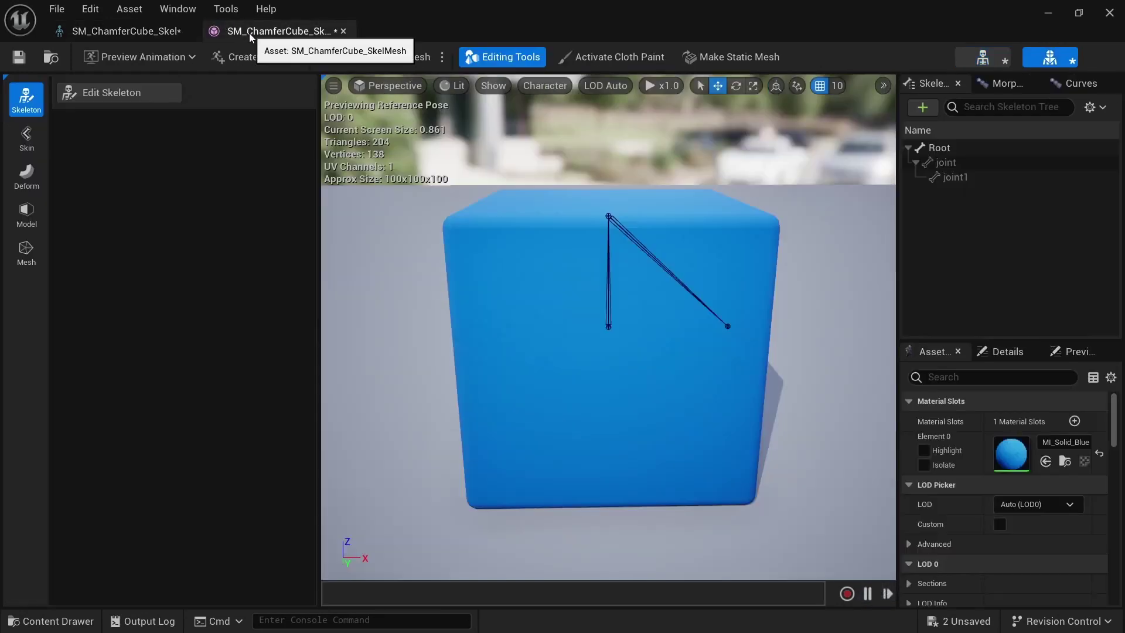
left_click(20, 140)
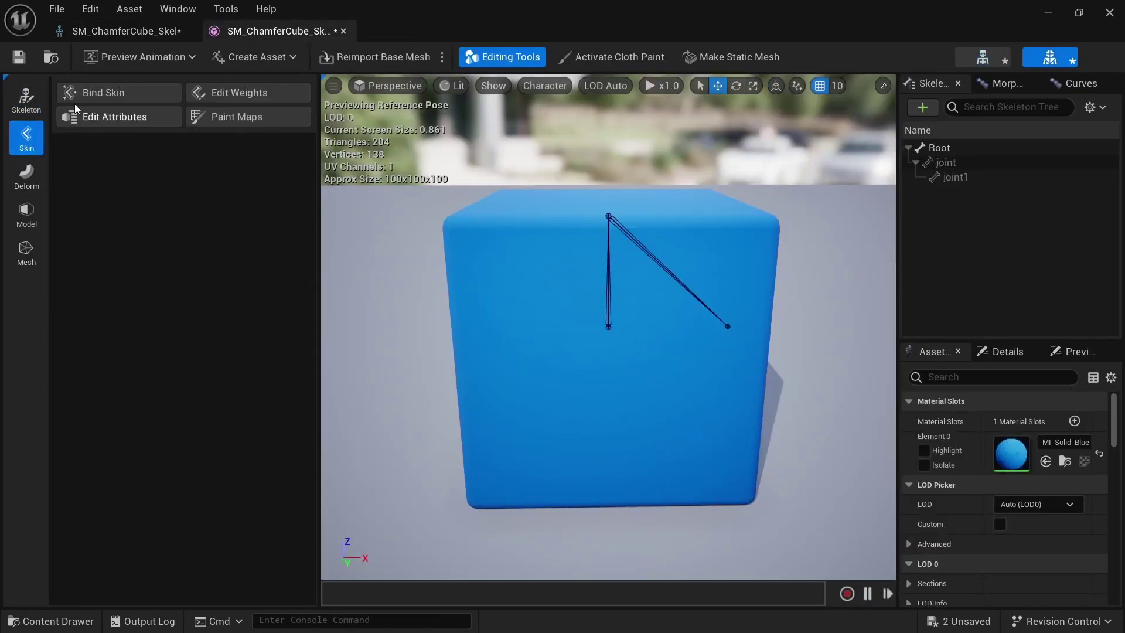
left_click(88, 94)
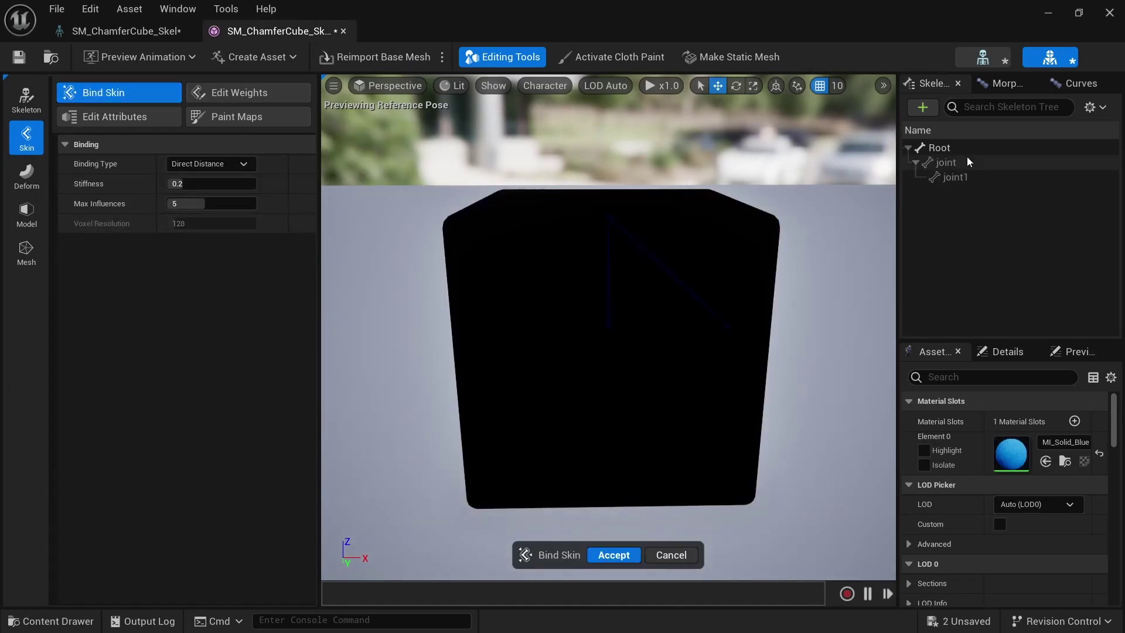
- Examine the previewed skin weights of the Root, joint and joint1 bones on the cube, individually and selected together
left_click(948, 145)
left_click(949, 161)
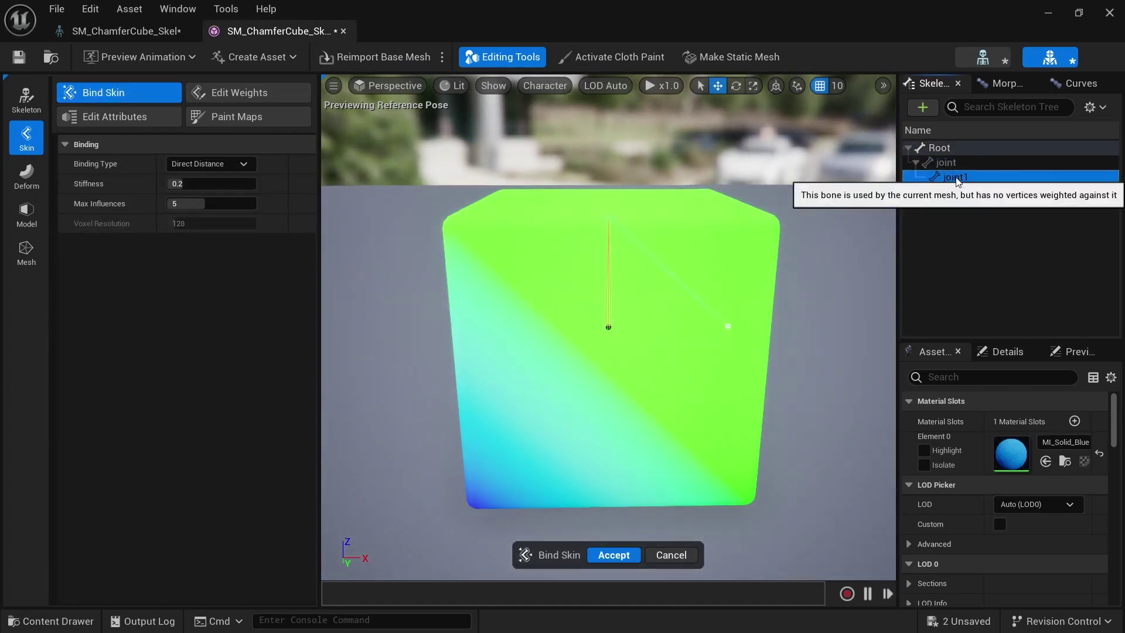
left_click(954, 176)
left_click(948, 149)
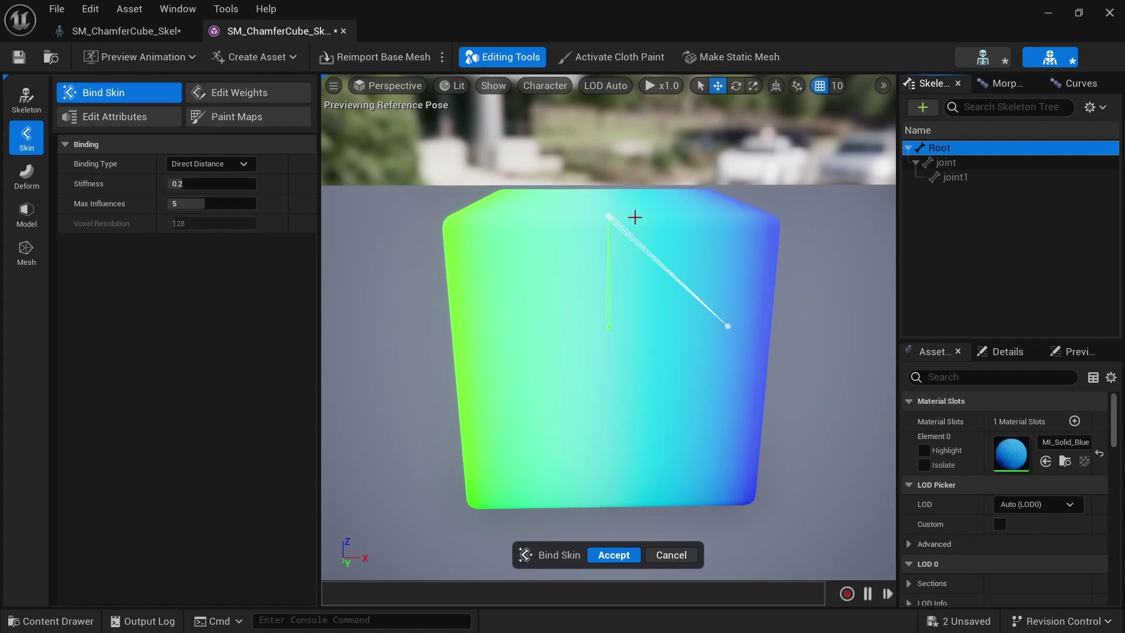
left_click(953, 178)
left_click(953, 163, "ctrl")
left_click(950, 147, "ctrl")
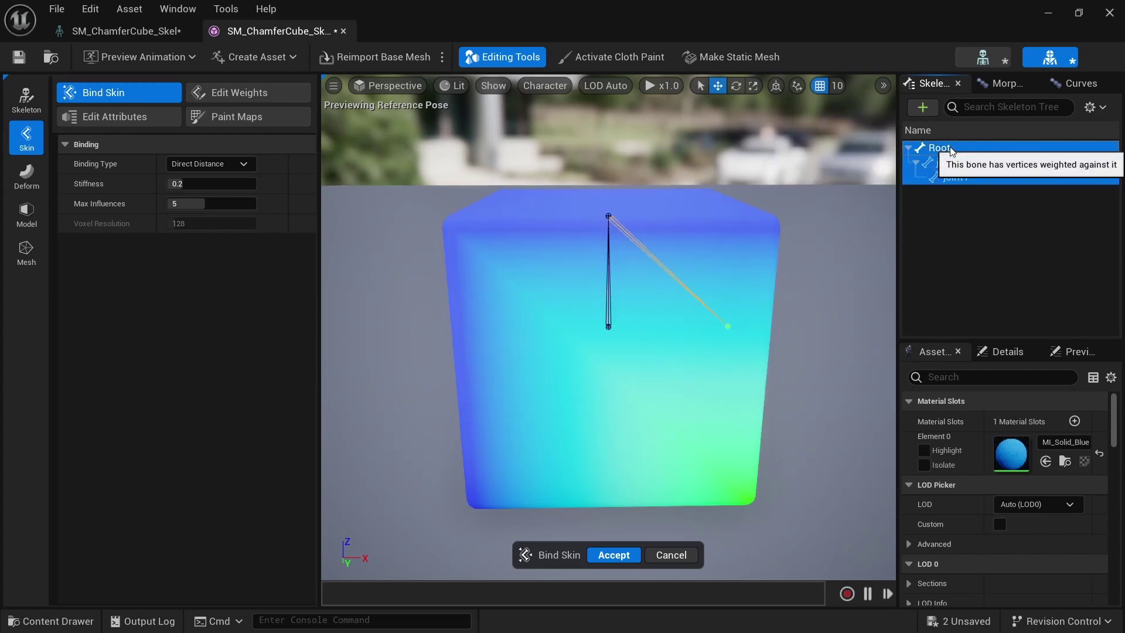
left_click(954, 166)
left_click(952, 150)
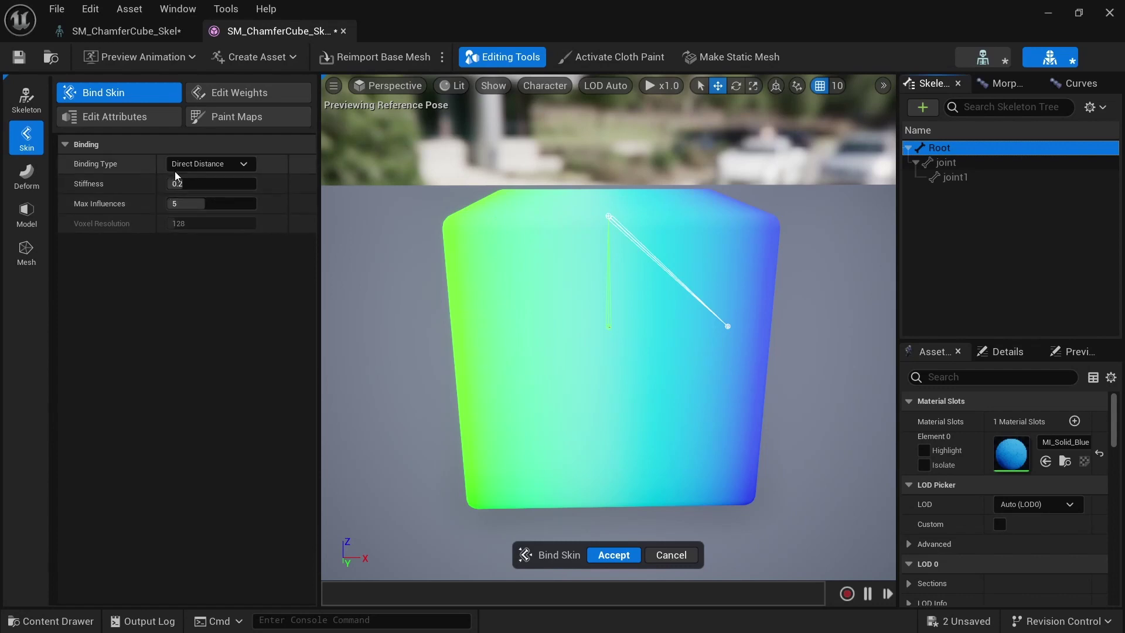
- Try the Geodesic Voxel binding type on the cube and switch the binding back to Direct Distance
left_click(205, 167)
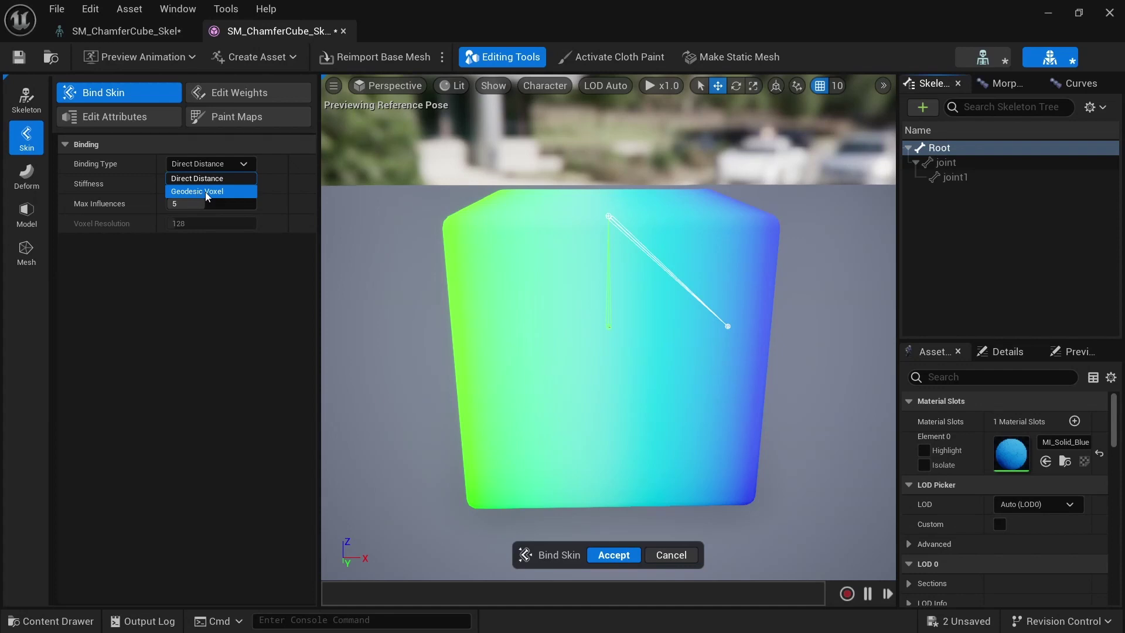
left_click(205, 192)
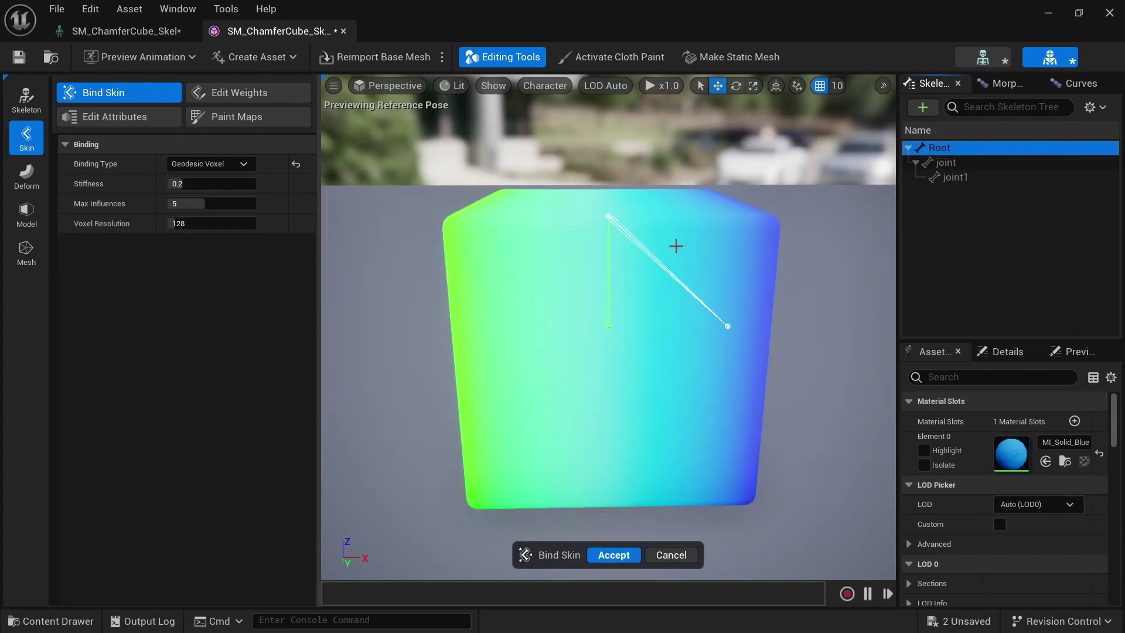
mouse_move(664, 323)
left_mouse_down("alt")
mouse_move(662, 410)
mouse_move(674, 328)
mouse_move(661, 312)
left_mouse_up("alt")
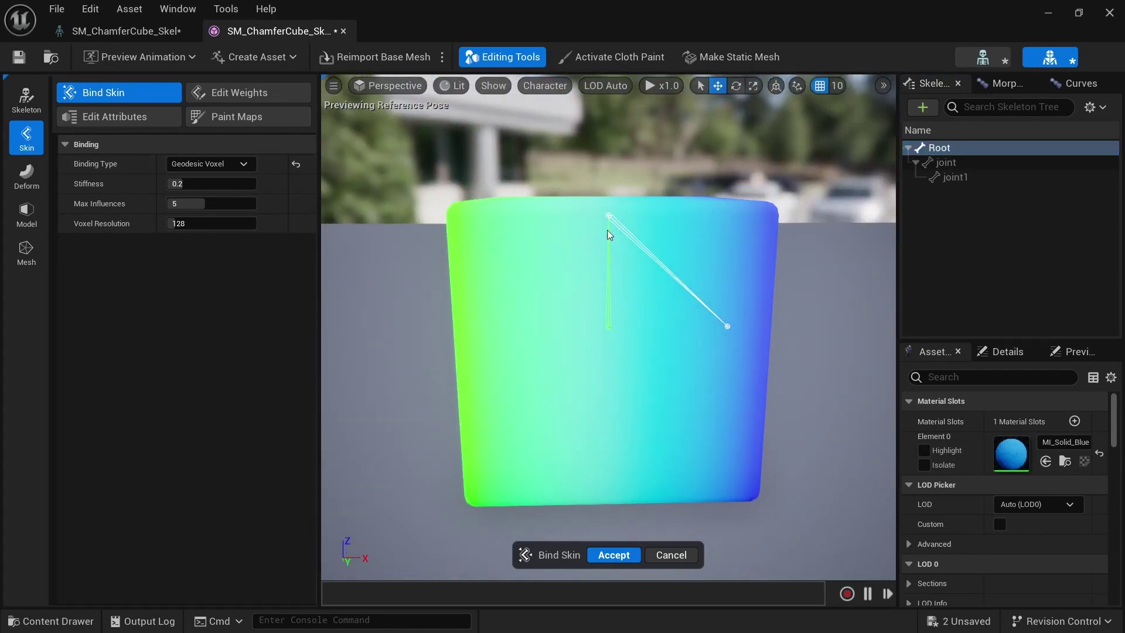
left_click(207, 164)
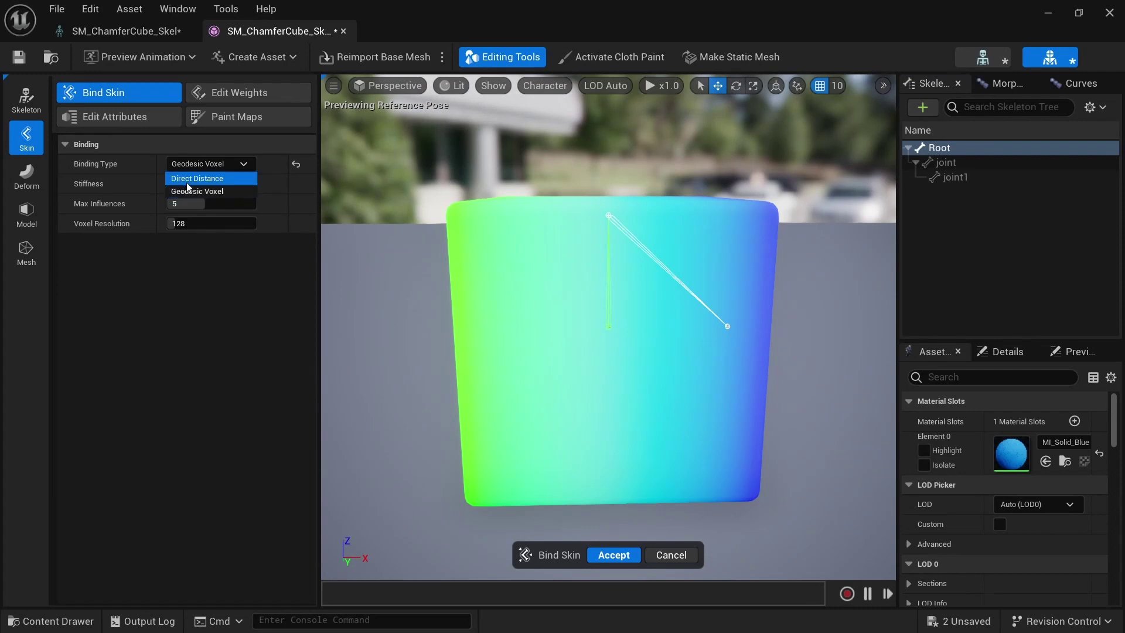
left_click(194, 177)
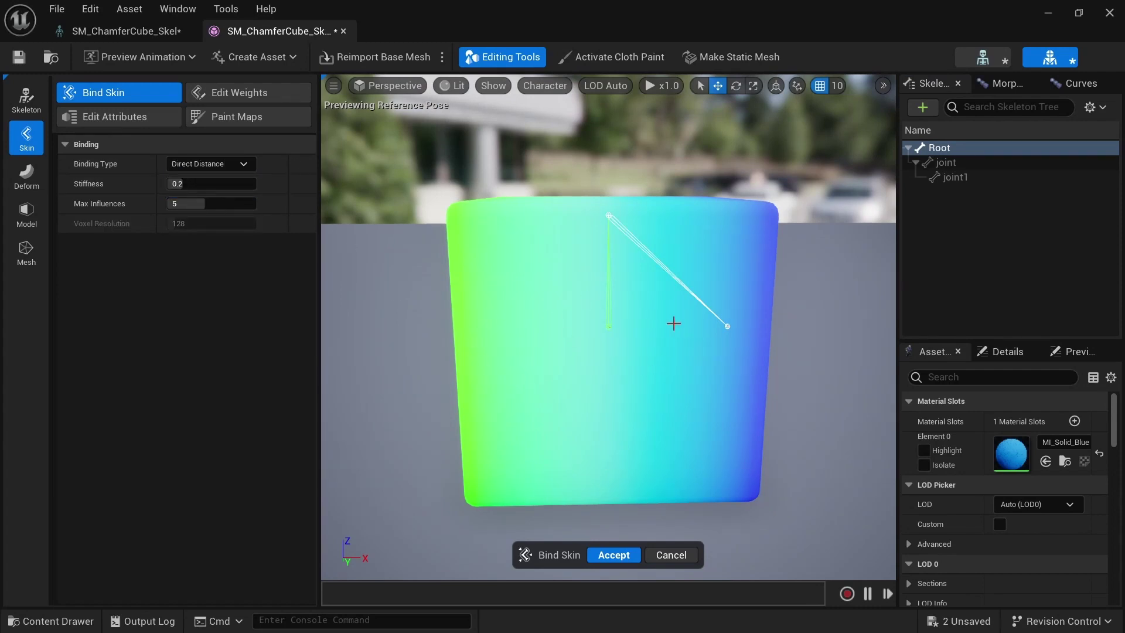
- Set the binding's Max Influences to 2 and check the resulting weights of the joint and joint1 bones
left_click_drag(673, 323, 602, 279, "alt")
left_click(946, 162)
left_click(948, 150)
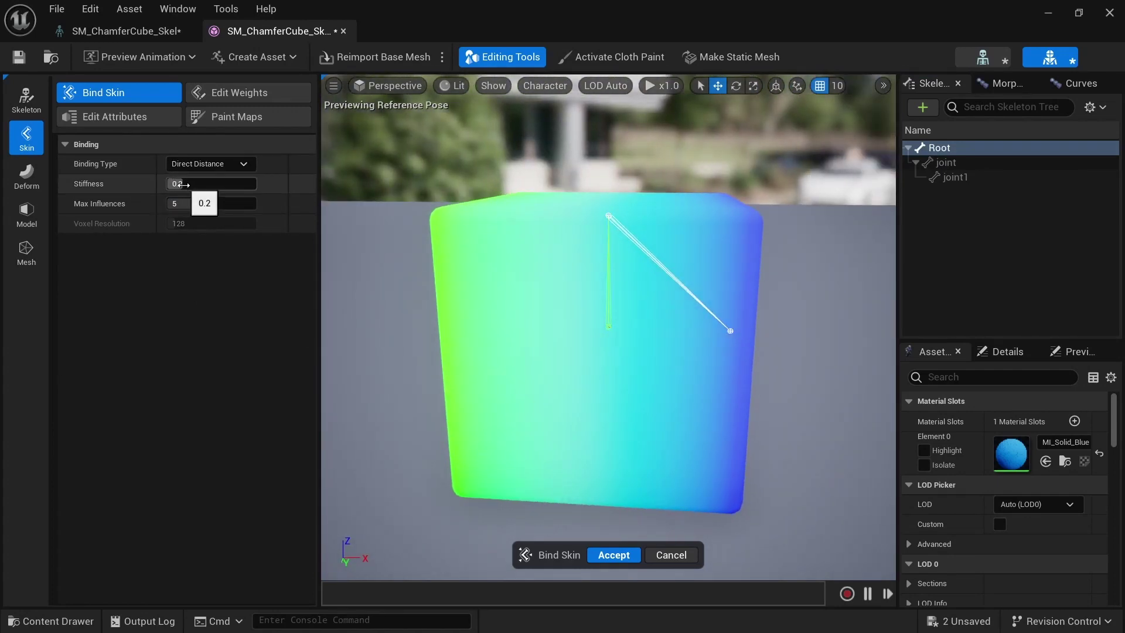
left_click_drag(200, 204, 175, 204)
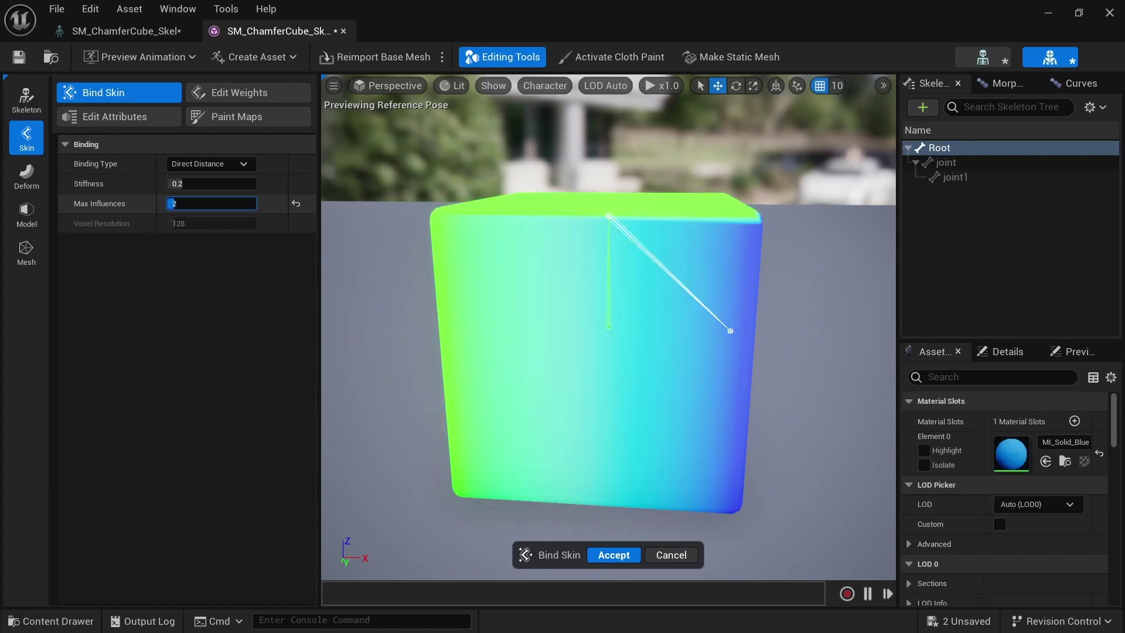
left_click(961, 164)
left_click(958, 174)
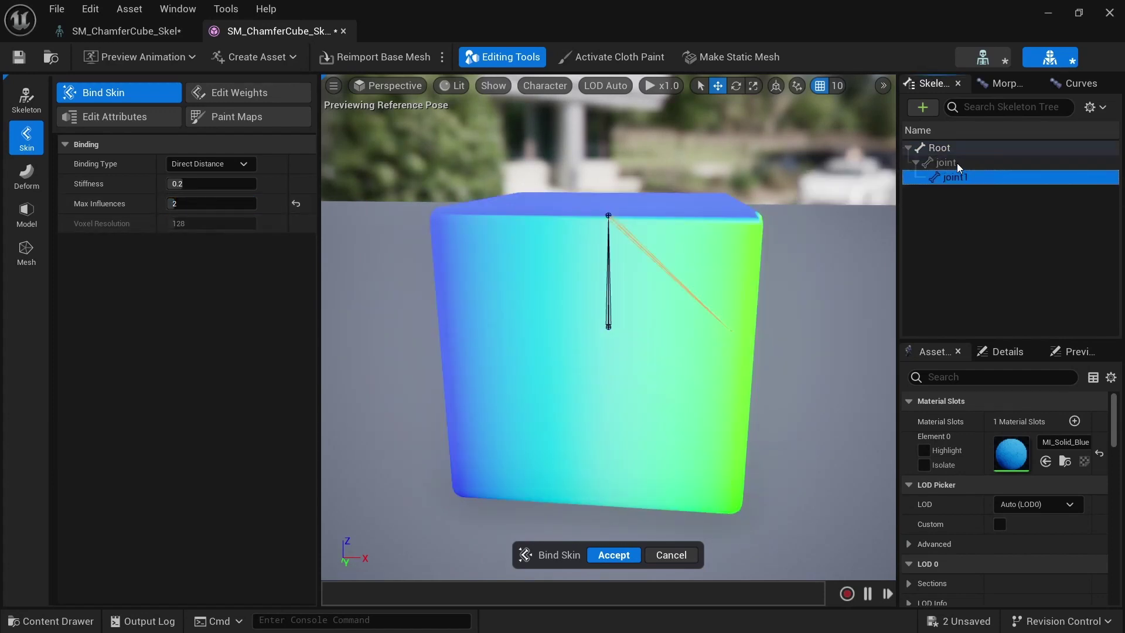
- Check the Root bone's previewed weights from another side of the cube and accept the skin binding
left_click(953, 150)
left_click_drag(568, 363, 621, 366, "alt")
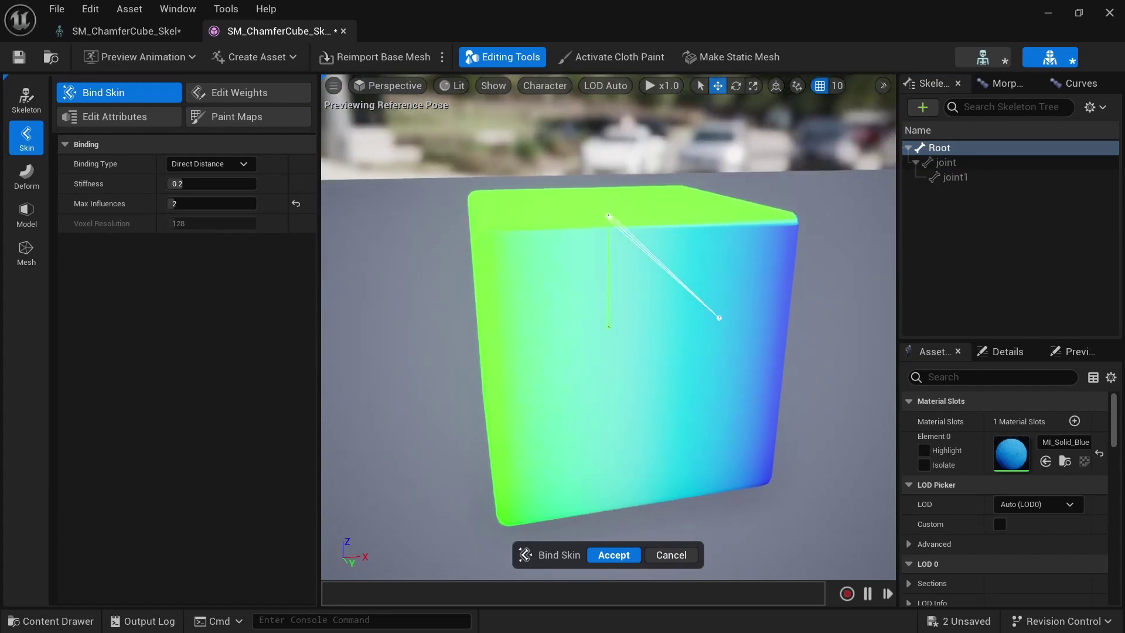
left_click(615, 555)
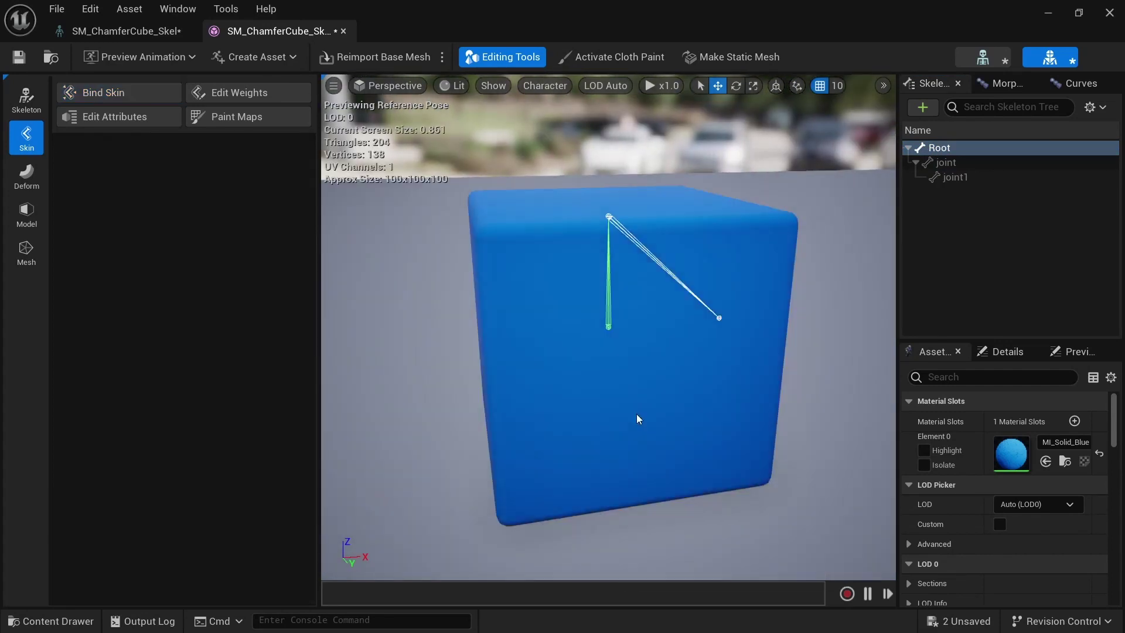
- Switch to the SM_ChamferCube_Skel skeleton and test the binding by moving the joint and joint1 bones outward along X
left_click(151, 27)
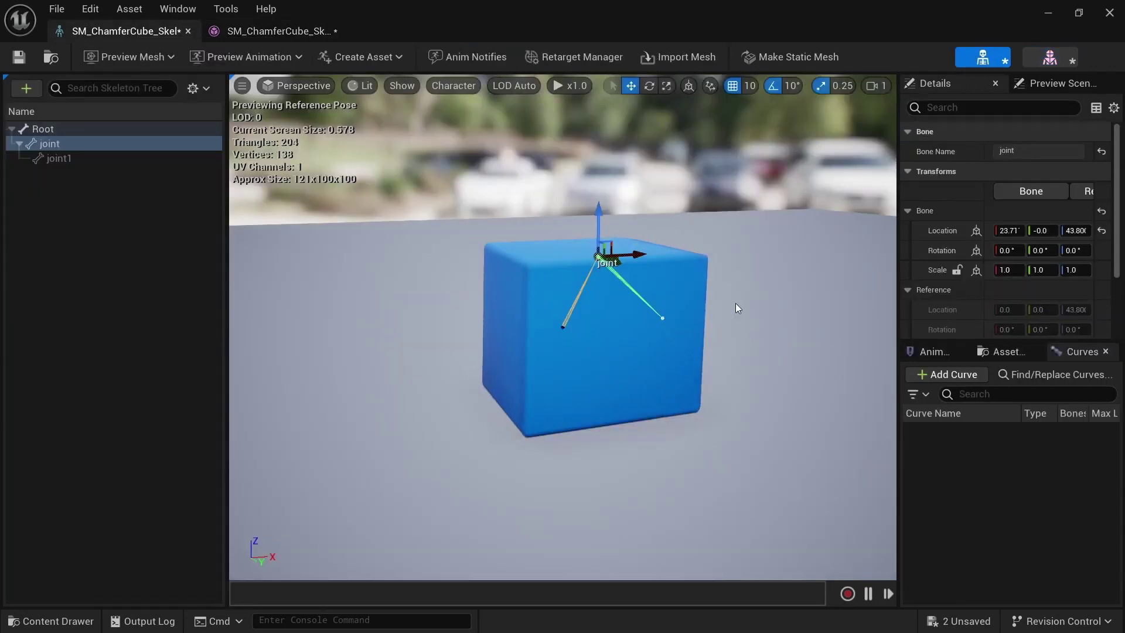
left_click_drag(632, 254, 693, 232)
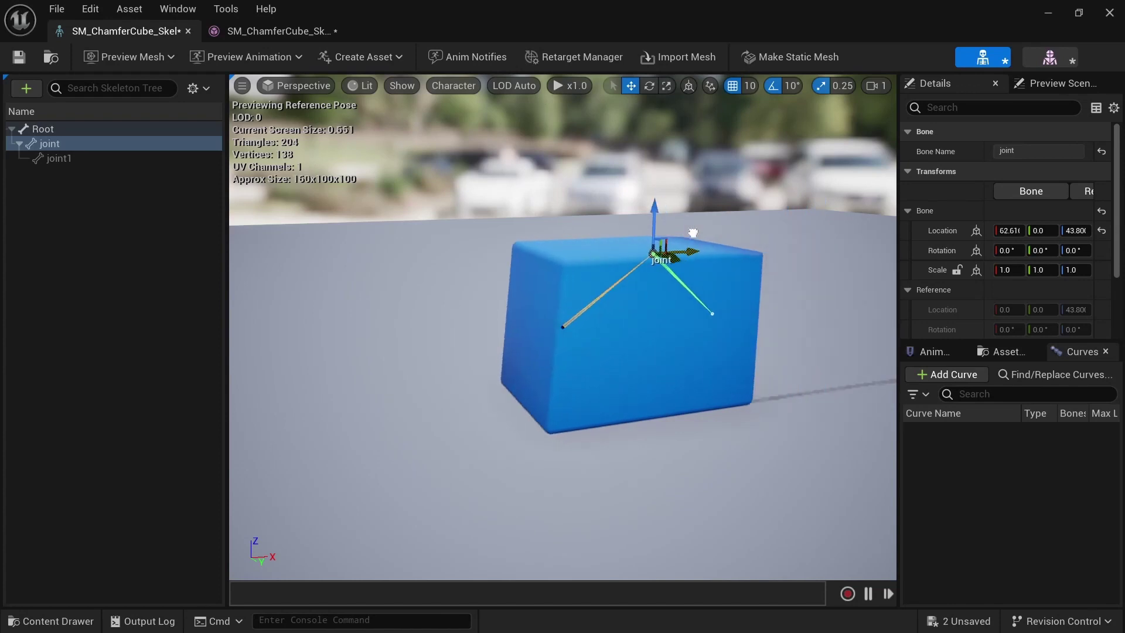
left_click(713, 313)
left_click_drag(757, 307, 845, 306)
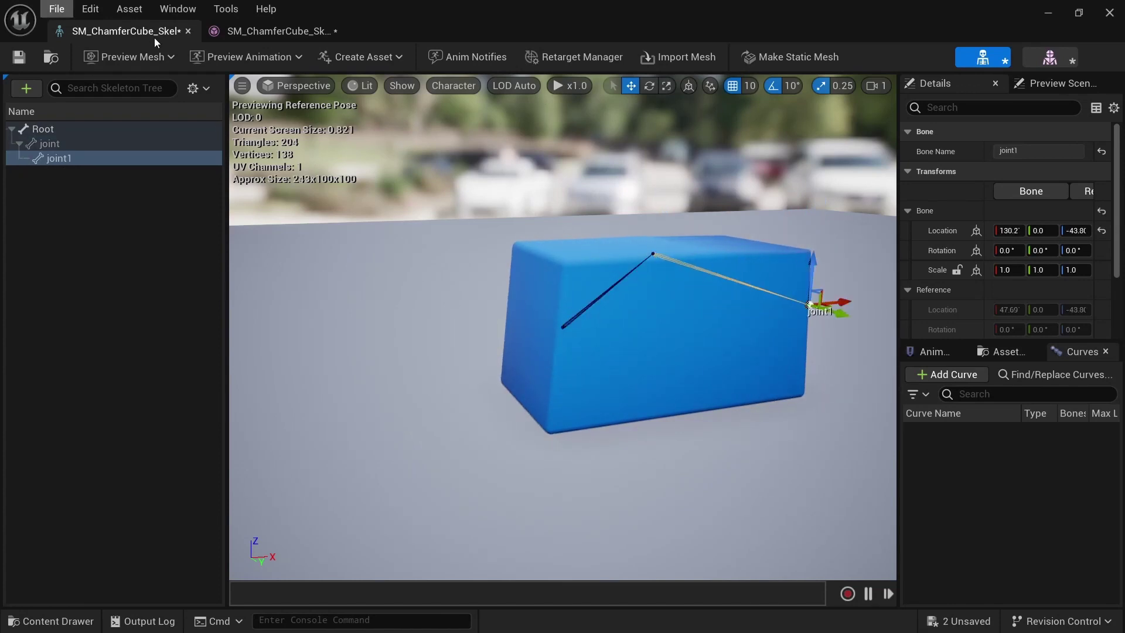
- Return to the skeletal mesh, start Edit Weights, and enlarge the brush while viewing the Root weights around the cube
left_click(258, 37)
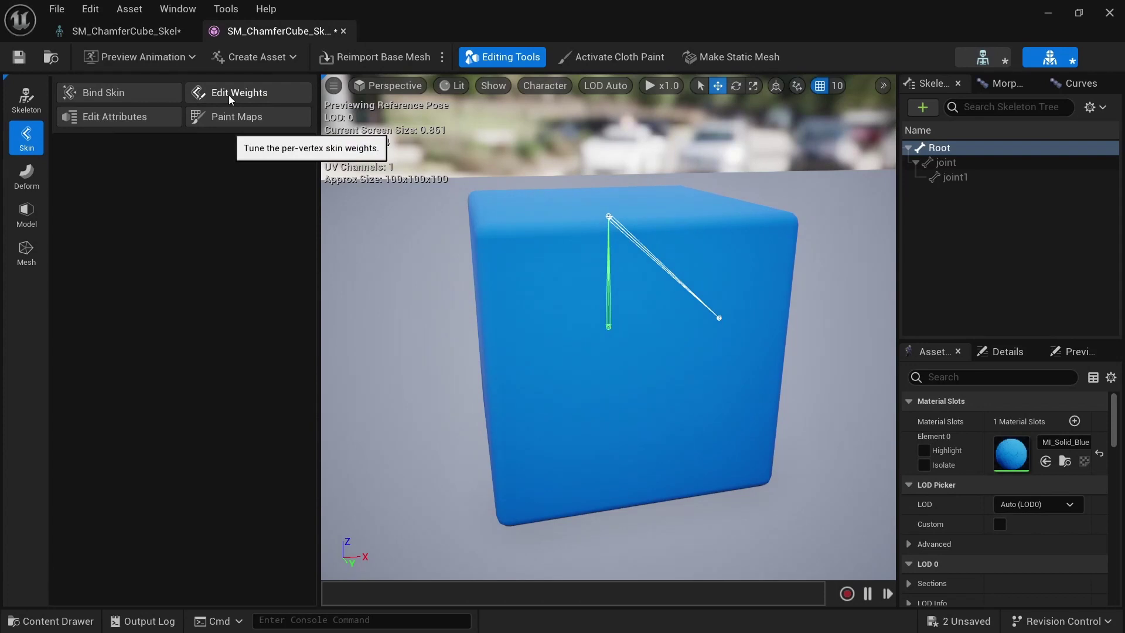
left_click(228, 95)
mouse_move(696, 368)
left_mouse_down("alt")
mouse_move(533, 396)
mouse_move(713, 389)
mouse_move(733, 345)
left_mouse_up("alt")
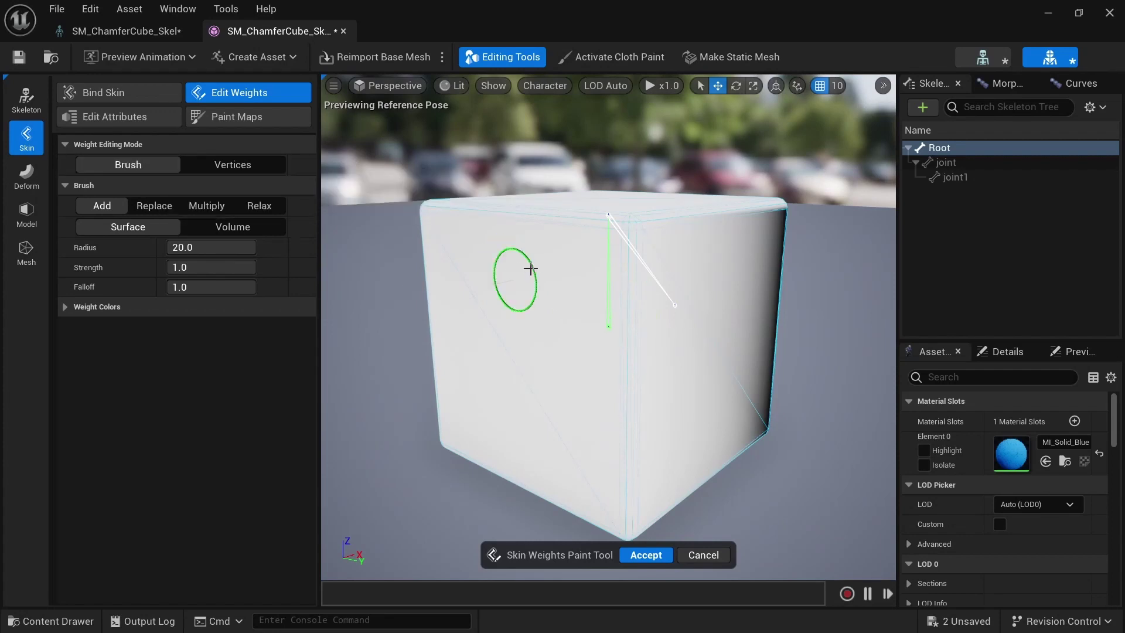
mouse_move(591, 300)
left_mouse_down()
mouse_move(839, 327)
mouse_move(553, 302)
left_mouse_up()
left_click_drag(739, 312, 772, 313)
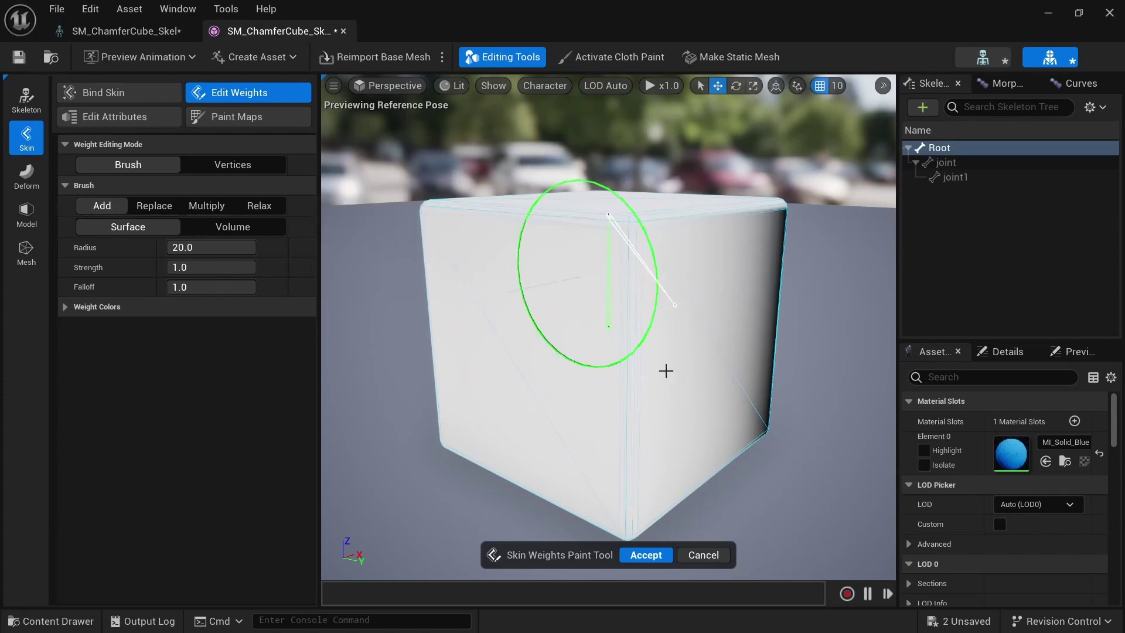
mouse_move(723, 337)
left_mouse_down("alt")
mouse_move(625, 393)
mouse_move(550, 393)
left_mouse_up("alt")
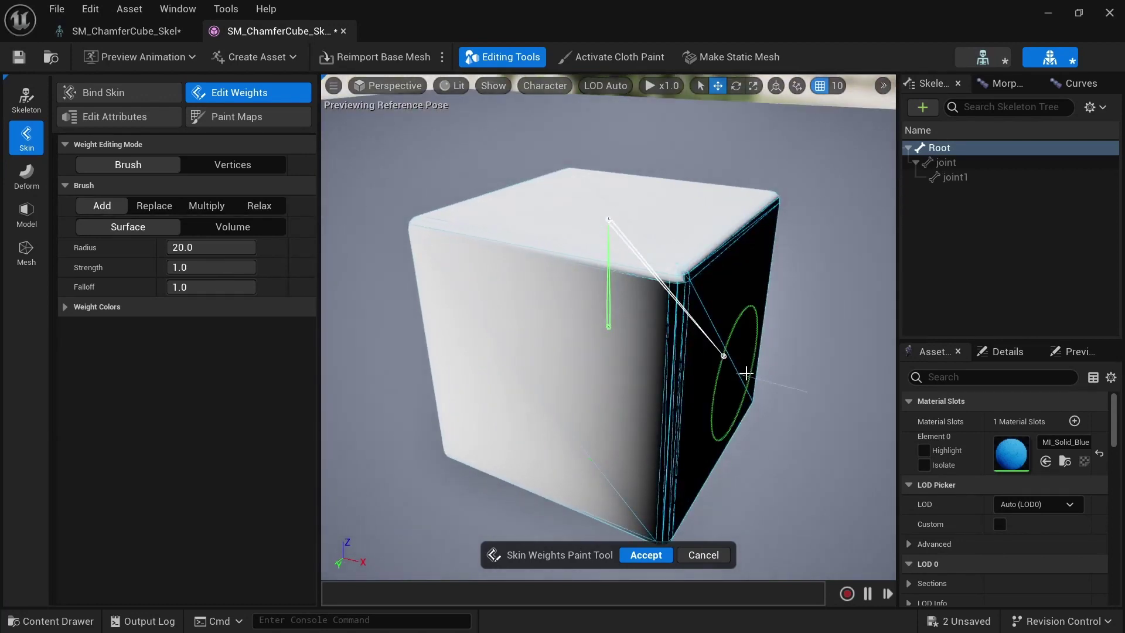
left_click_drag(746, 373, 674, 372, "alt")
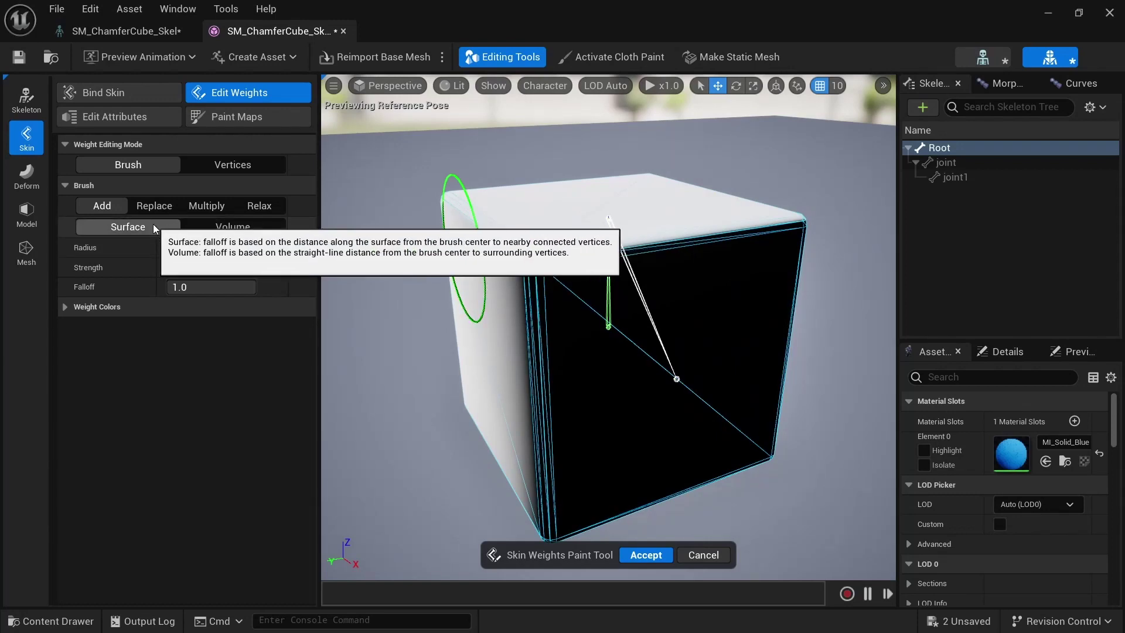
- Try the Volume brush falloff, switch back to Surface, and paint added Root weight onto the cube's upper corner beside the unweighted face
left_click(234, 229)
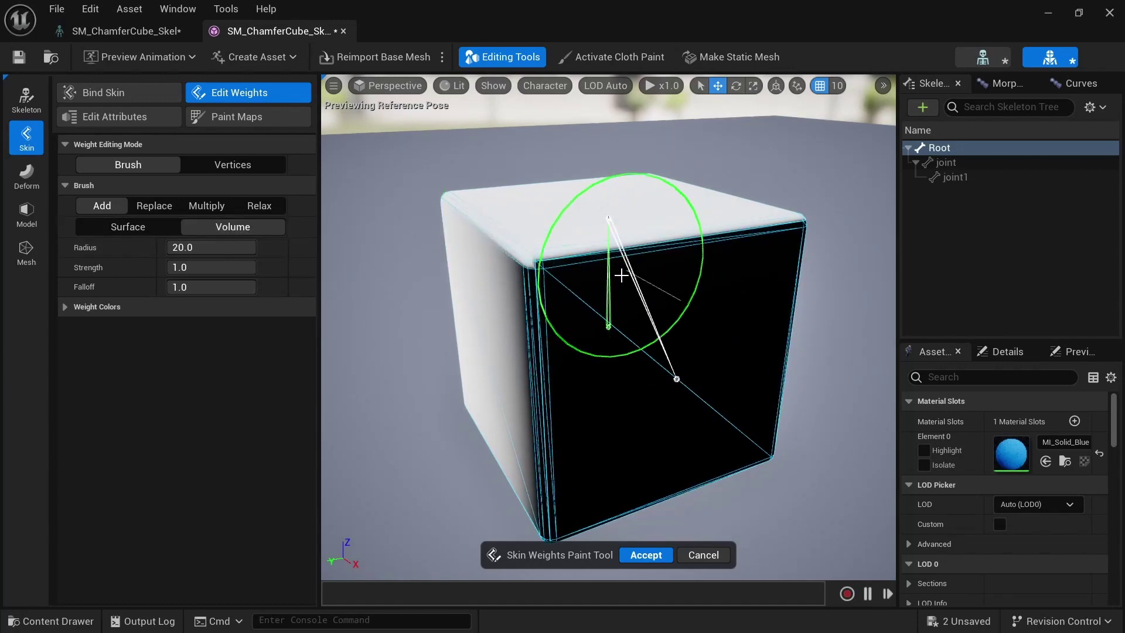
left_click(167, 226)
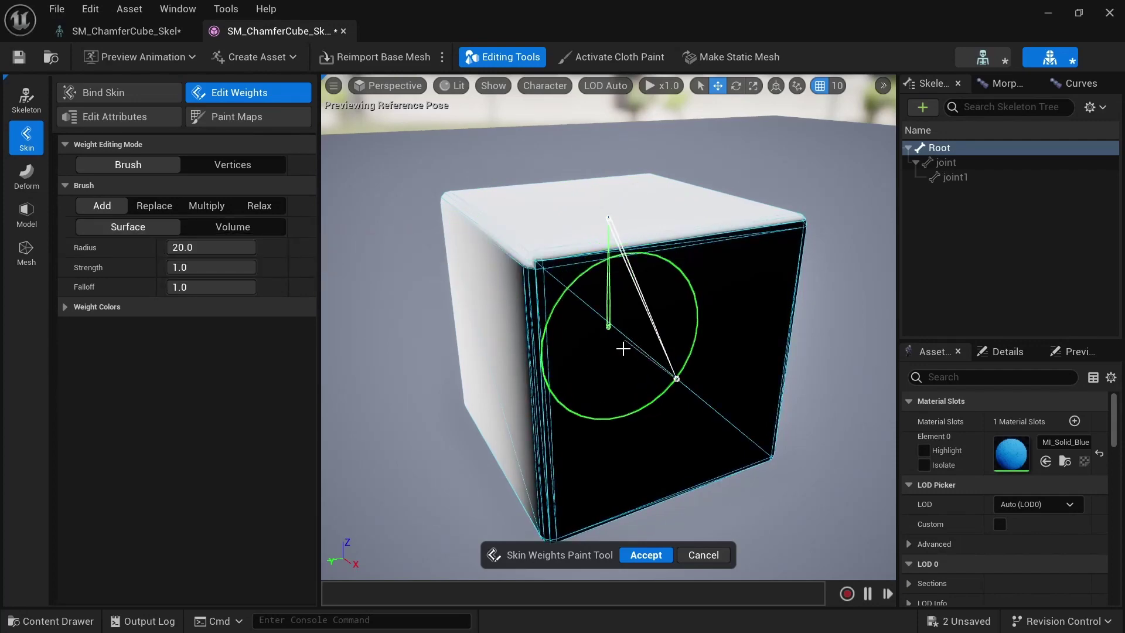
mouse_move(627, 373)
left_mouse_down("alt")
mouse_move(744, 374)
mouse_move(690, 319)
left_mouse_up("alt")
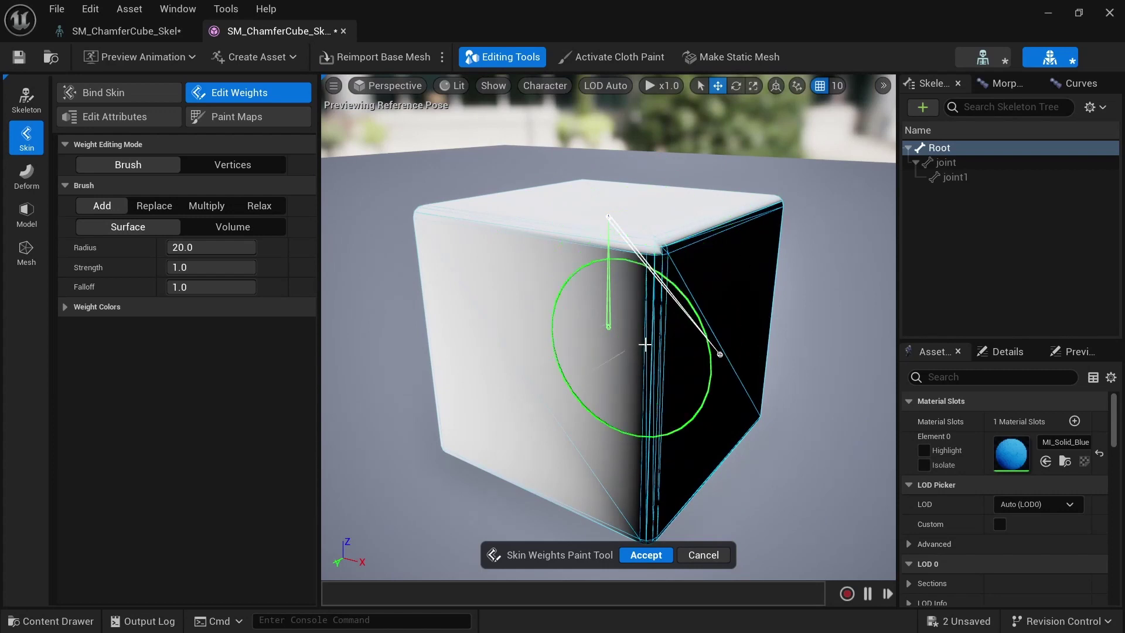
mouse_move(653, 262)
left_mouse_down()
mouse_move(669, 265)
mouse_move(658, 236)
left_mouse_up()
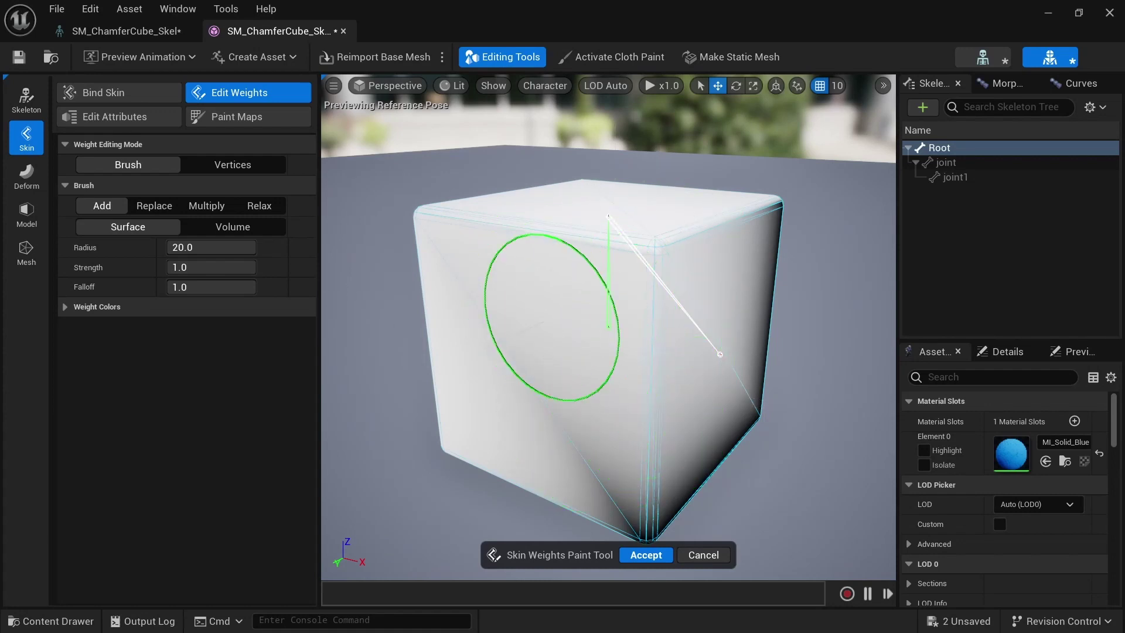
left_click_drag(552, 318, 443, 316, "alt")
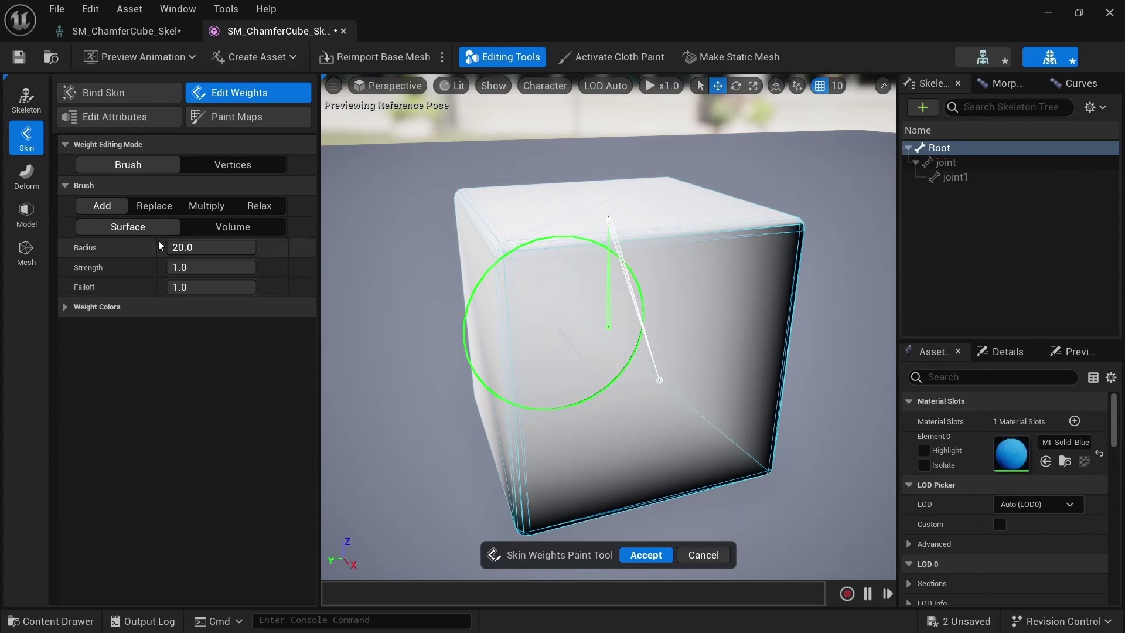
- Switch to vertex weight editing, select one upper corner's vertices, and flood them with an added weight of 1.0 for the joint bone
left_click(220, 164)
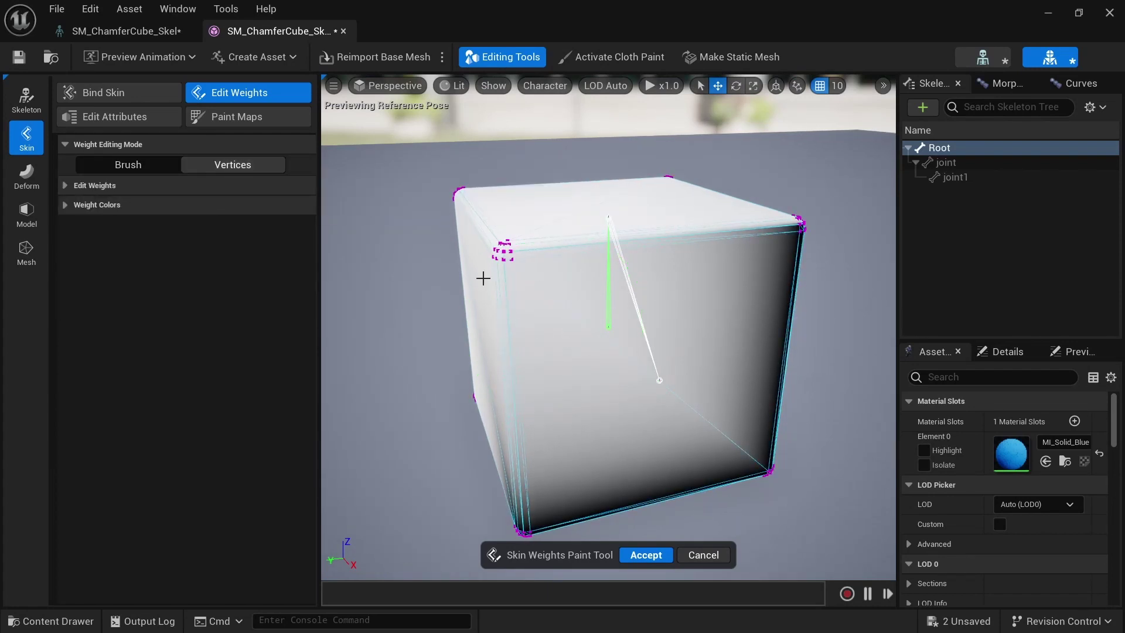
left_click_drag(546, 301, 857, 328, "alt")
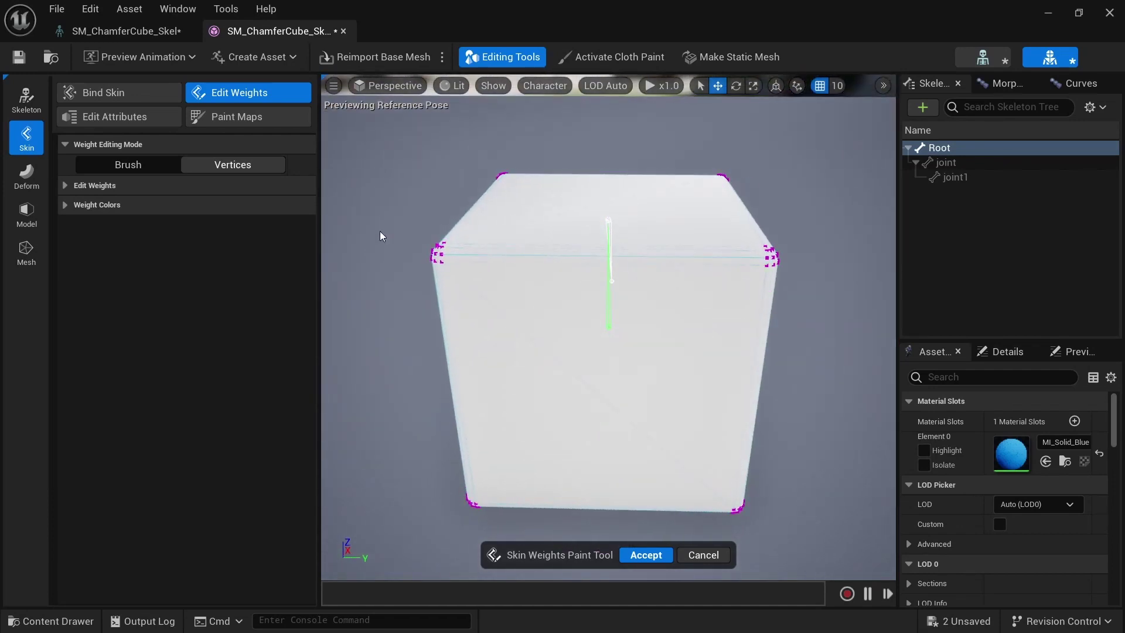
left_click(985, 164)
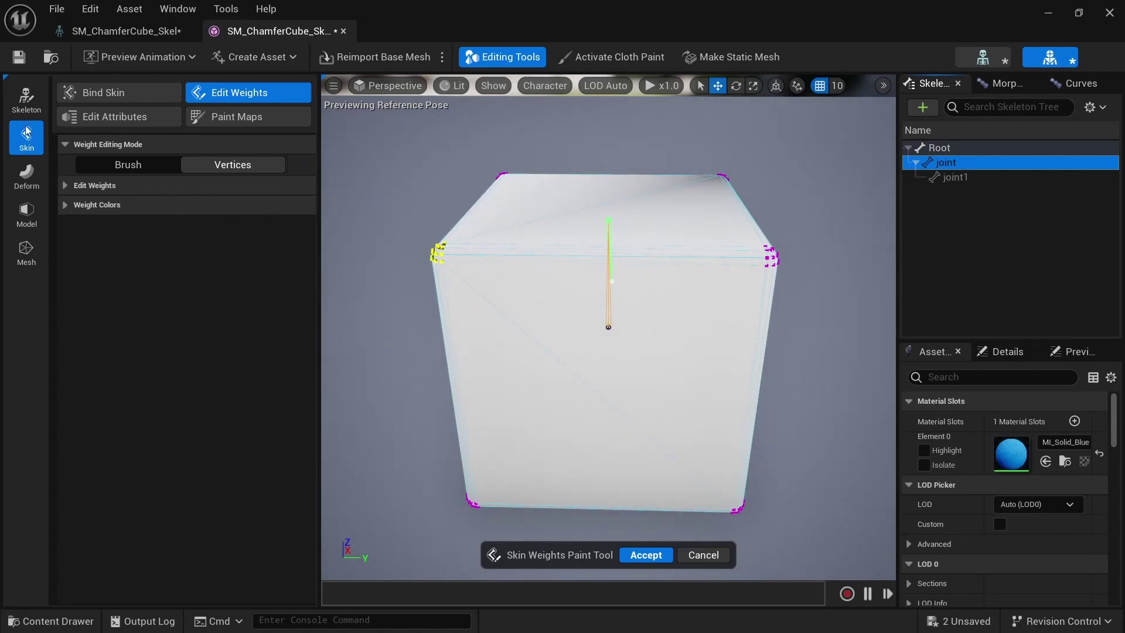
left_click(66, 183)
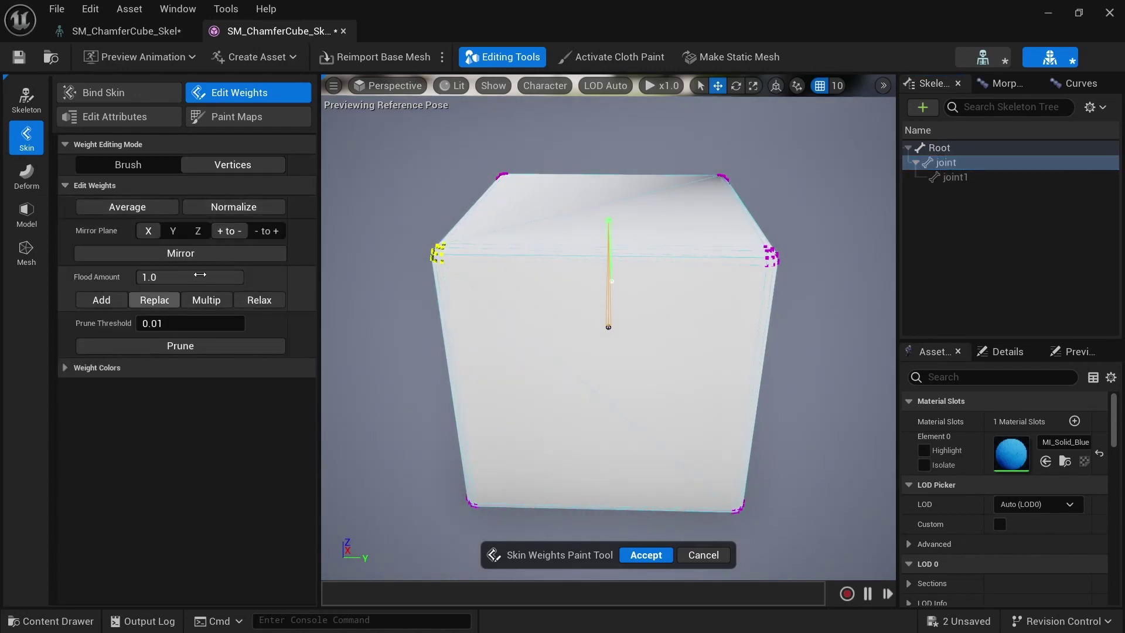
left_click(103, 302)
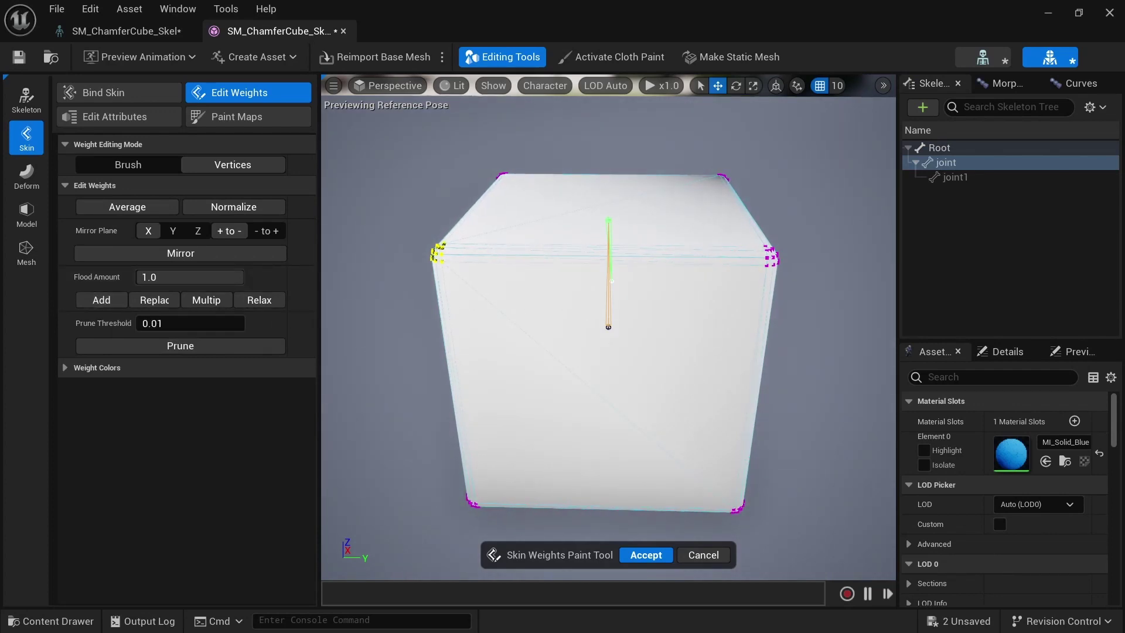
- Select the adjacent upper corner's vertices and replace their joint bone weight using a flood amount of 0.0
left_click_drag(477, 299, 544, 346, "alt")
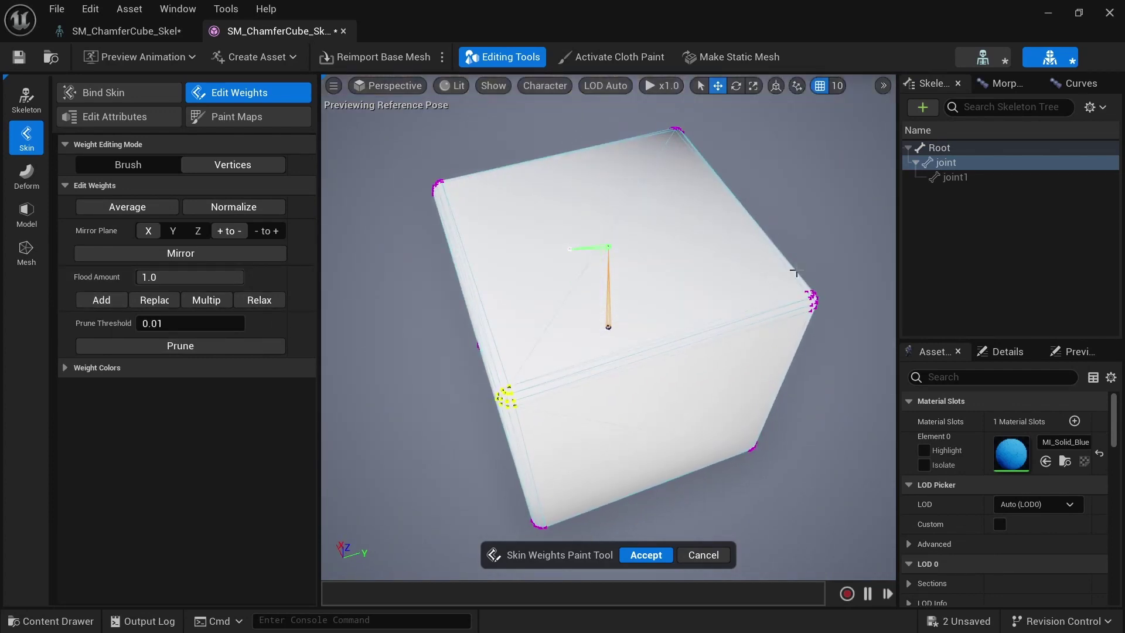
left_click_drag(839, 361, 838, 361)
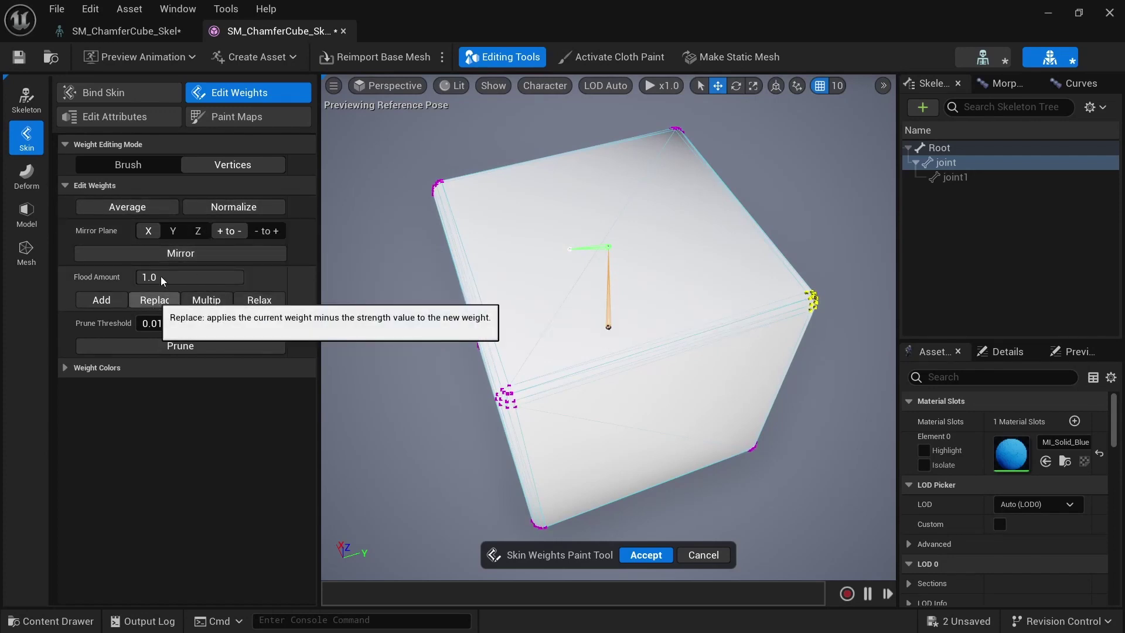
left_click_drag(156, 277, 138, 277)
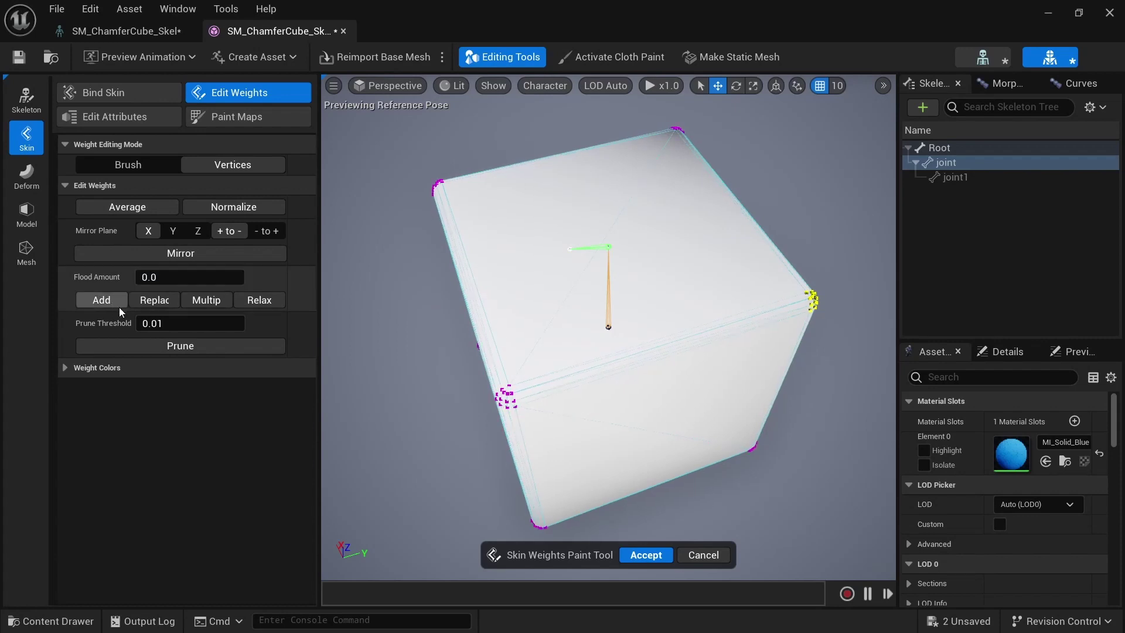
left_click(160, 301)
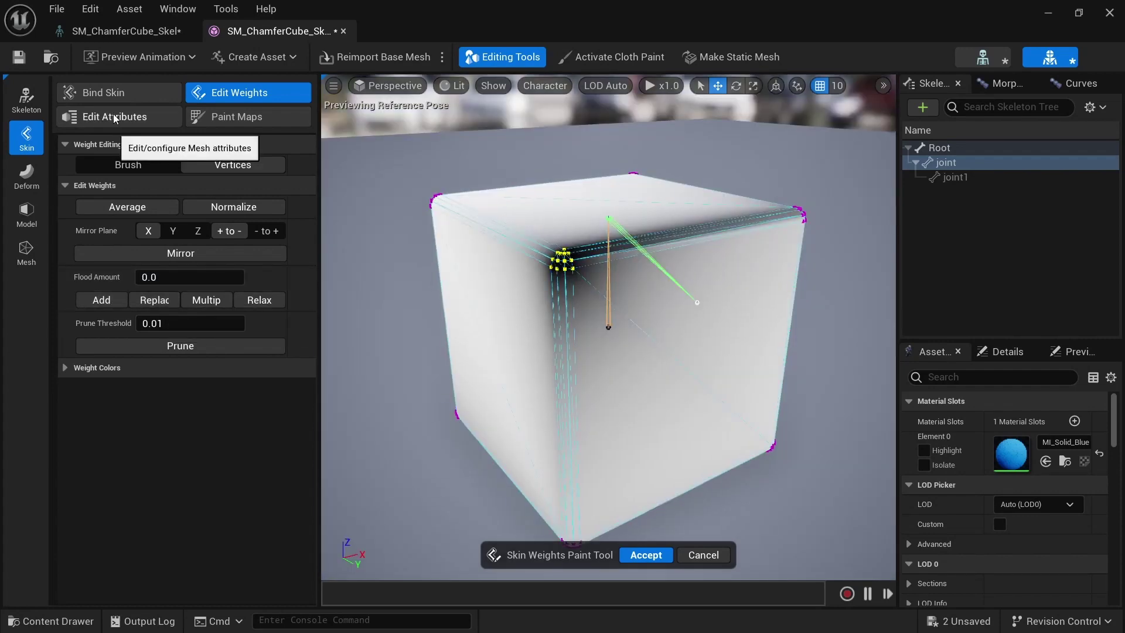
- Look over the Edit Attributes and Paint Maps tools, and return to Edit Weights to view its Weight Colors settings
left_click(115, 117)
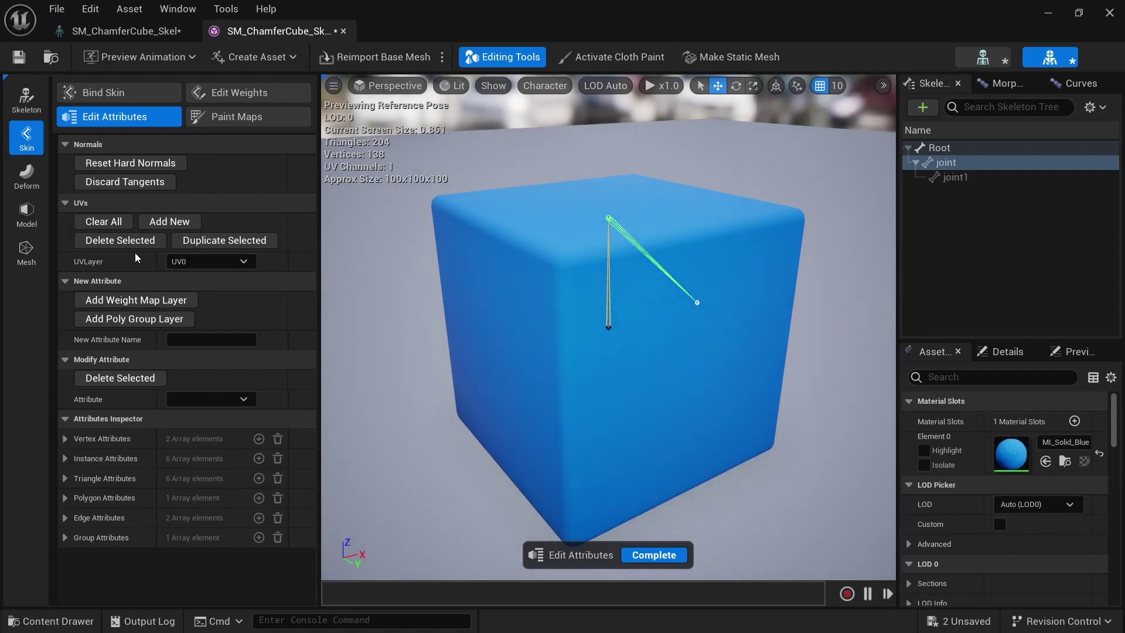
left_click(225, 119)
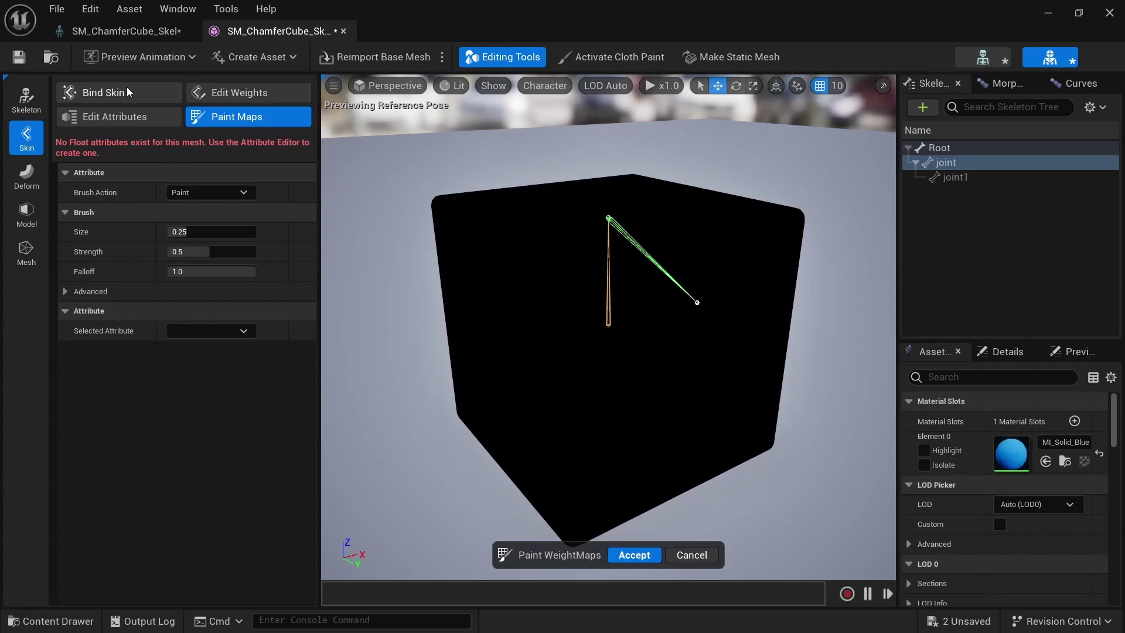
left_click(218, 94)
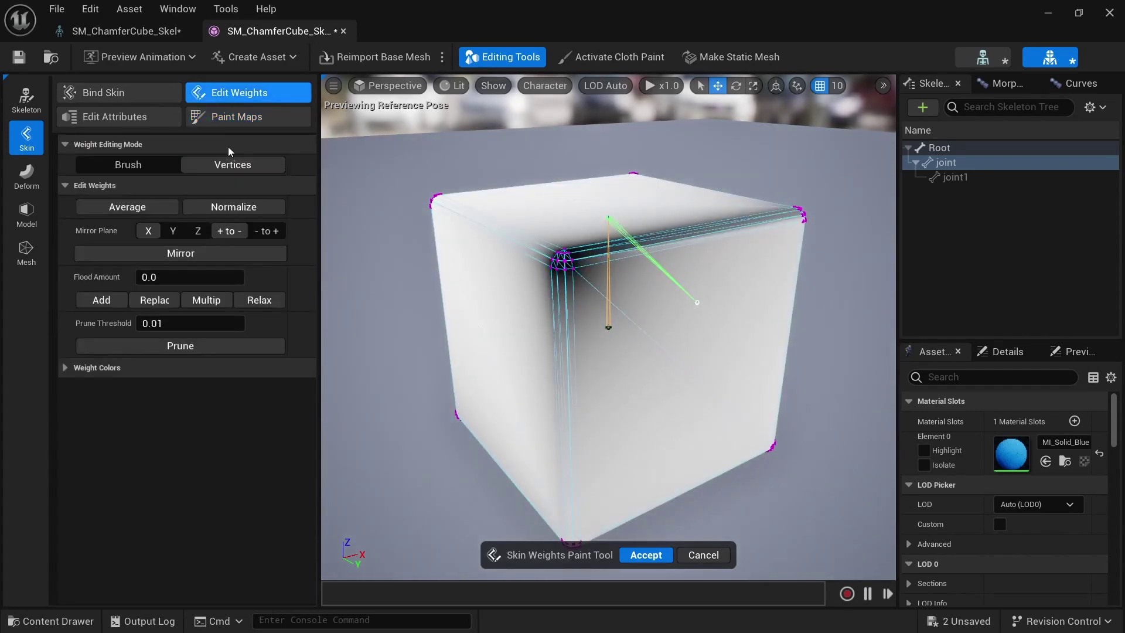
left_click(65, 367)
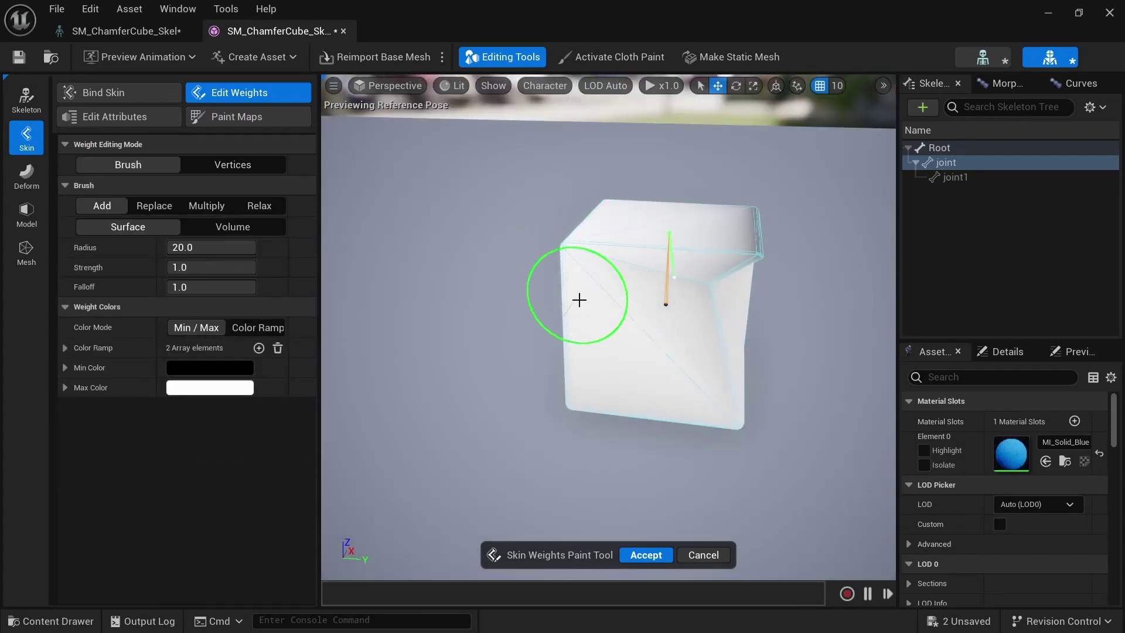
- Mirror the joint bone's weights for a selected upper corner's vertices across the X plane from + to -, and check the cube all around
left_click(206, 167)
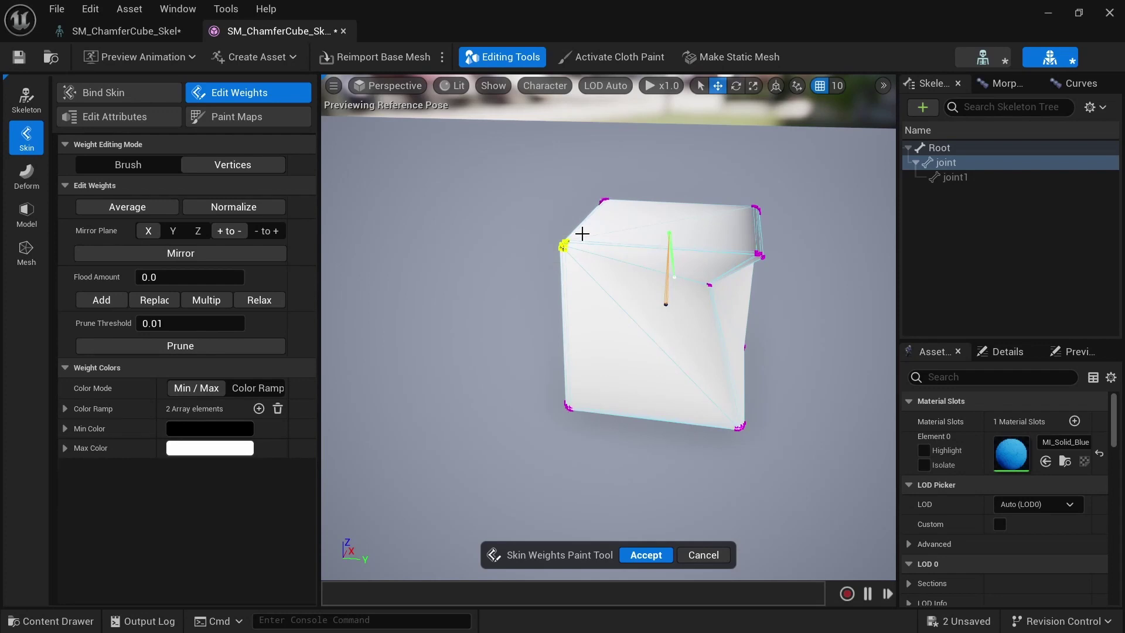
left_click(184, 256)
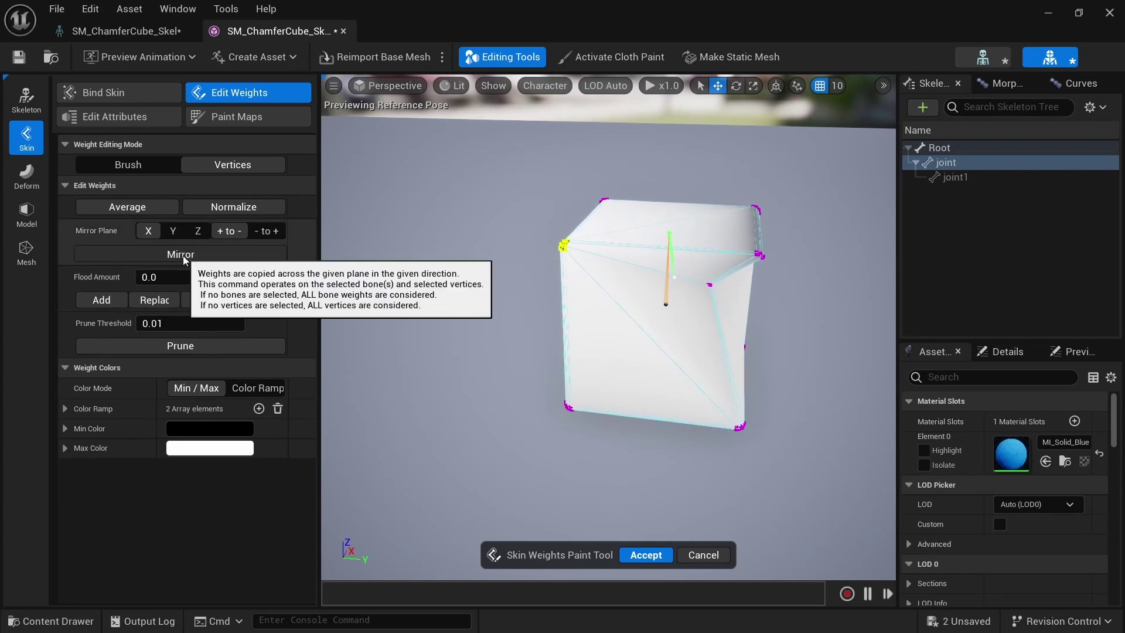
left_click(183, 261)
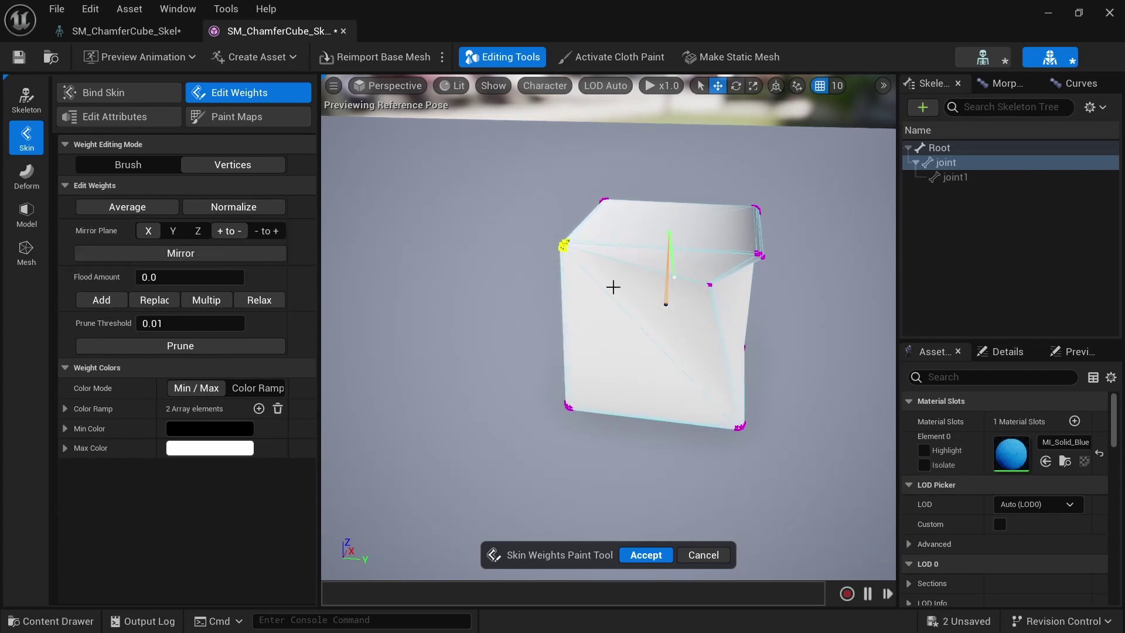
mouse_move(528, 306)
right_mouse_down()
mouse_move(621, 257)
mouse_move(528, 305)
right_mouse_up()
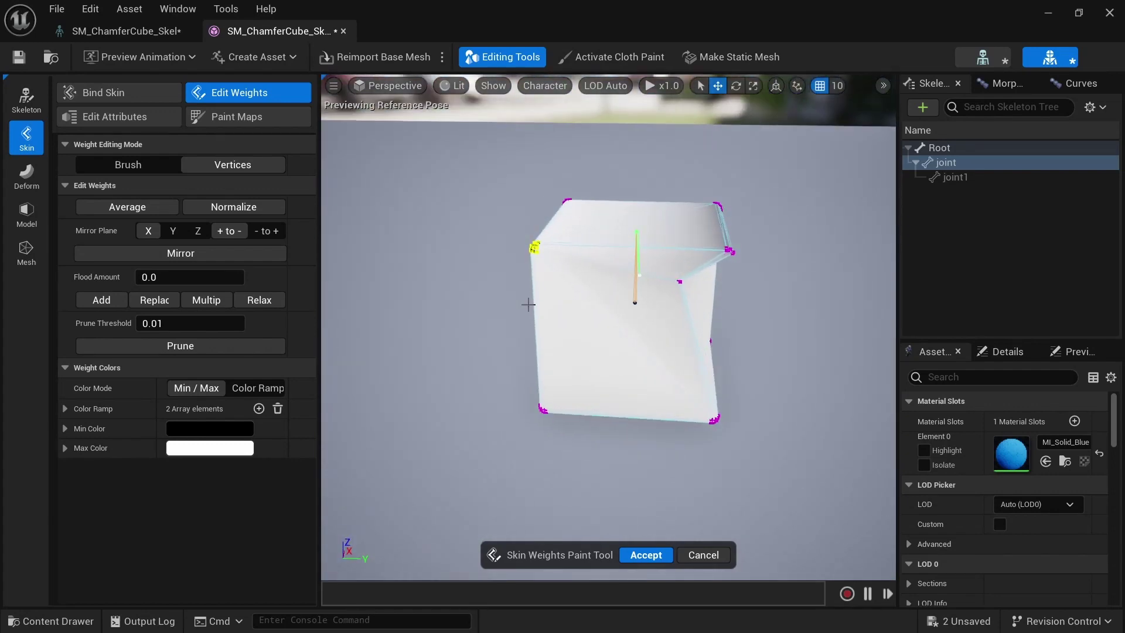
scroll(517, 308, "down", 5)
left_click_drag(502, 311, 679, 281, "alt")
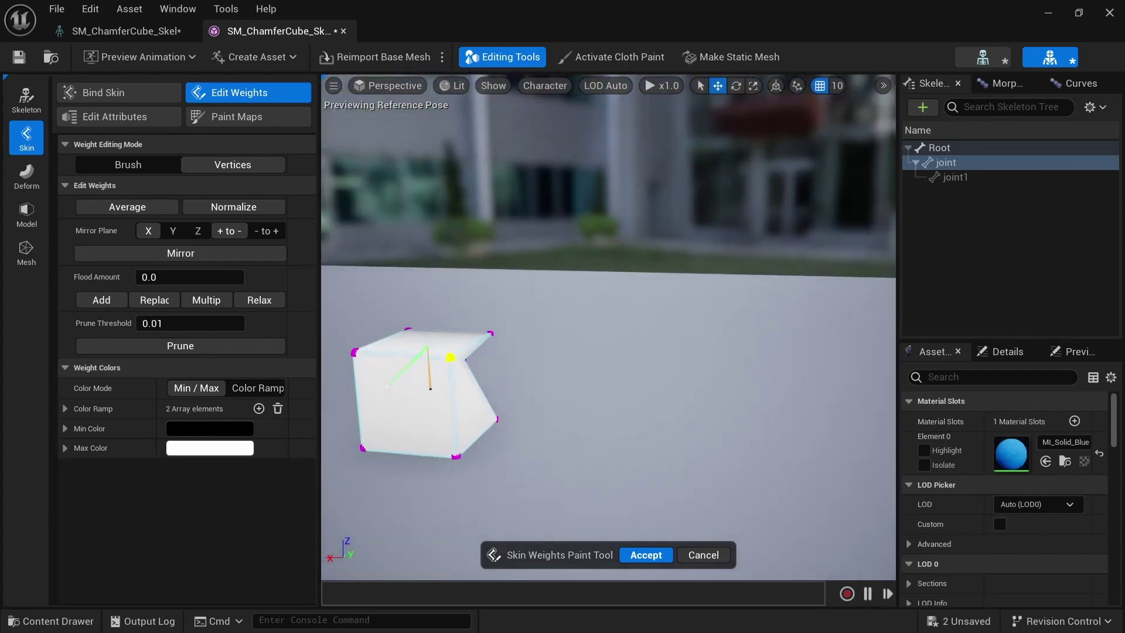
middle_click_drag(502, 310, 659, 231, "alt")
scroll(543, 301, "up", 5)
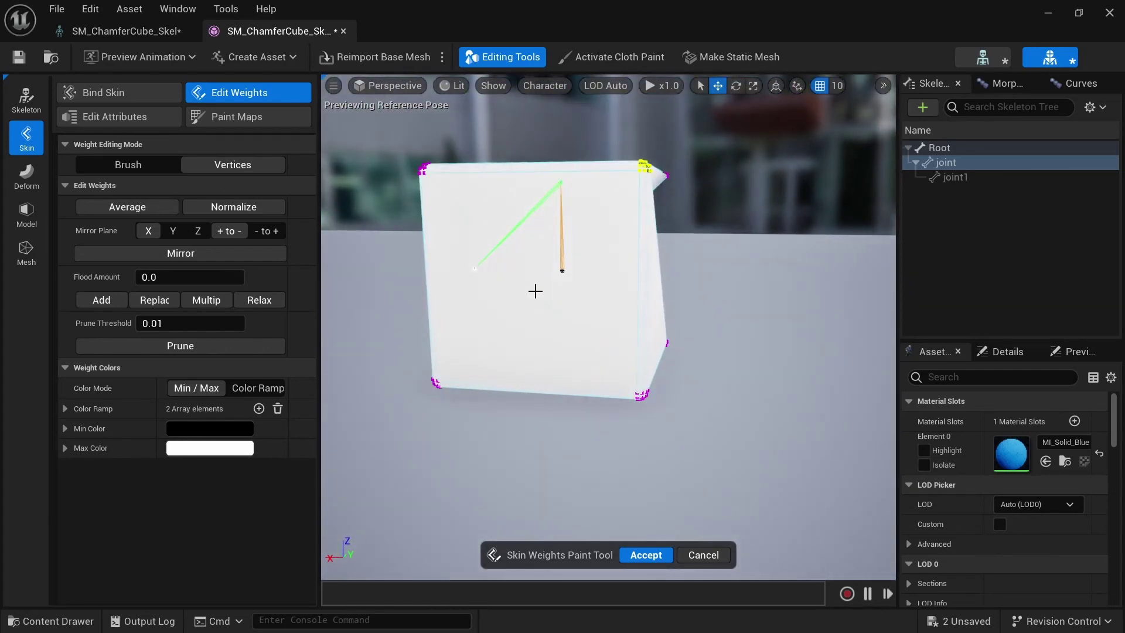
left_click_drag(535, 291, 434, 319, "alt")
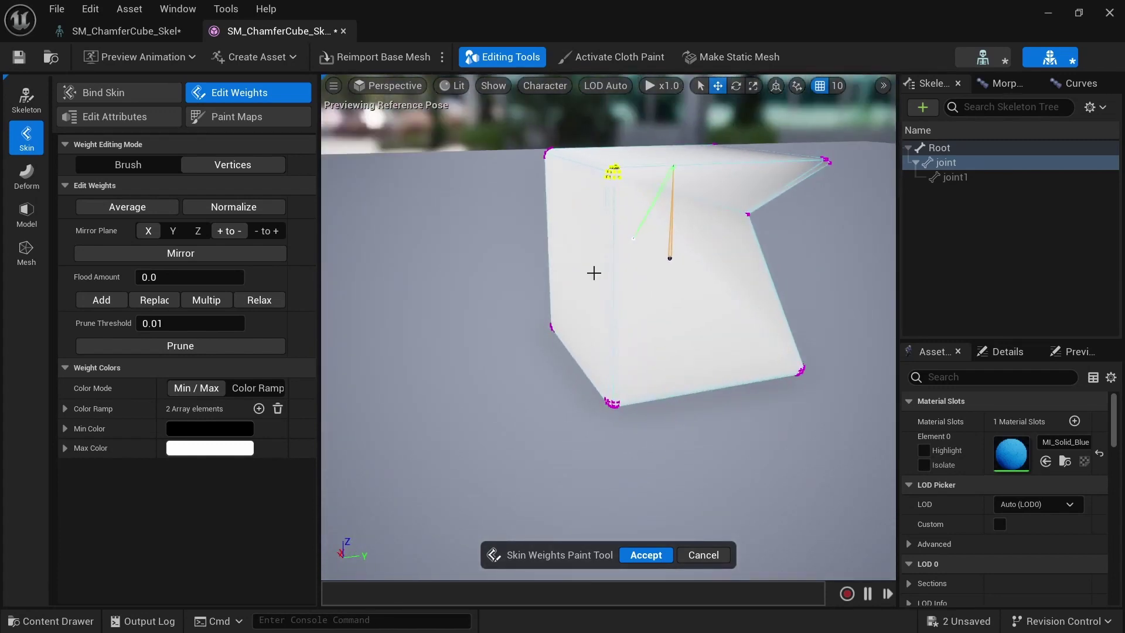
- Check the mirrored weights from several sides of the cube and select a vertex at the opposite upper corner
scroll(594, 273, "down", 5)
middle_click_drag(594, 273, 550, 261, "alt")
scroll(550, 261, "up", 5)
middle_click_drag(469, 209, 524, 274, "alt")
left_click_drag(490, 243, 404, 265, "alt")
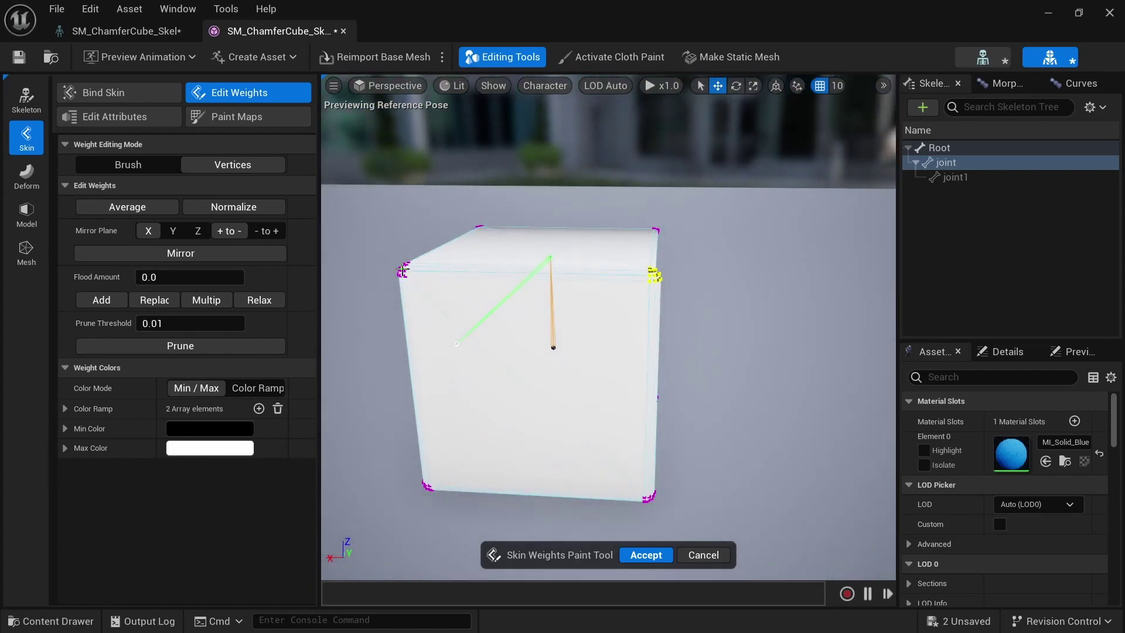
left_click(402, 271)
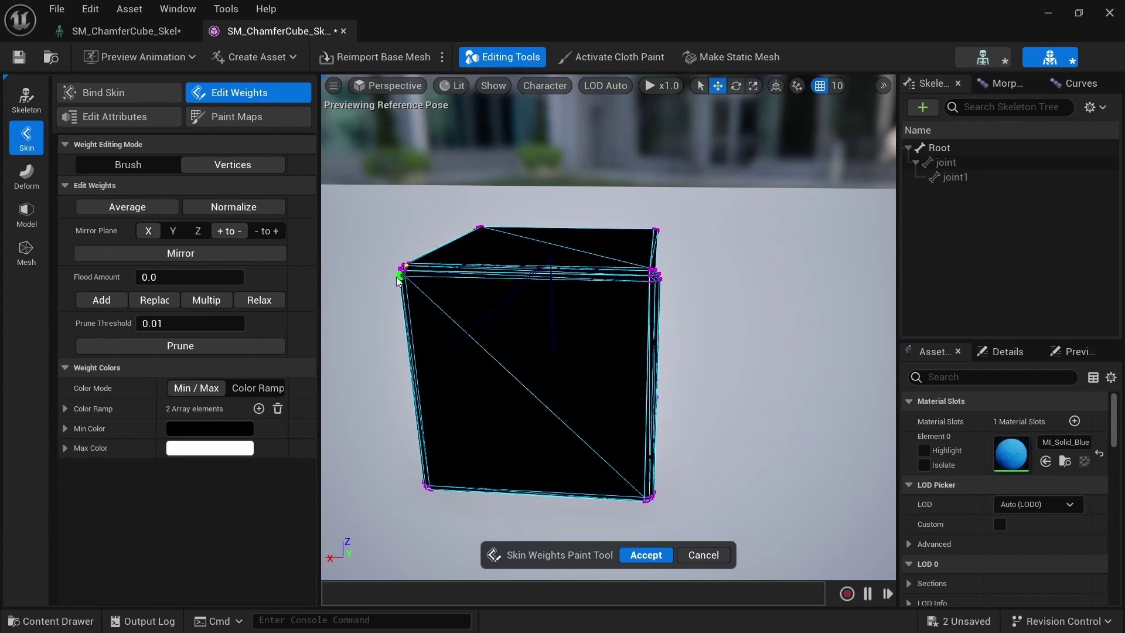
left_click_drag(679, 331, 609, 331, "alt")
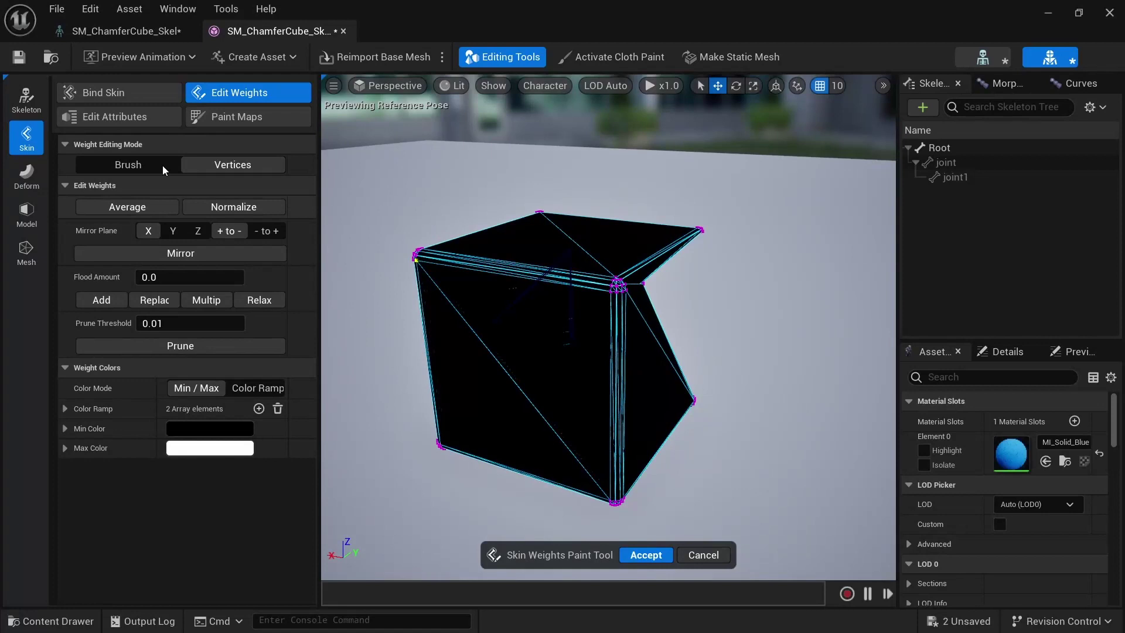
- Accept the skin weight edits and switch to the Deform tools
left_click(26, 174)
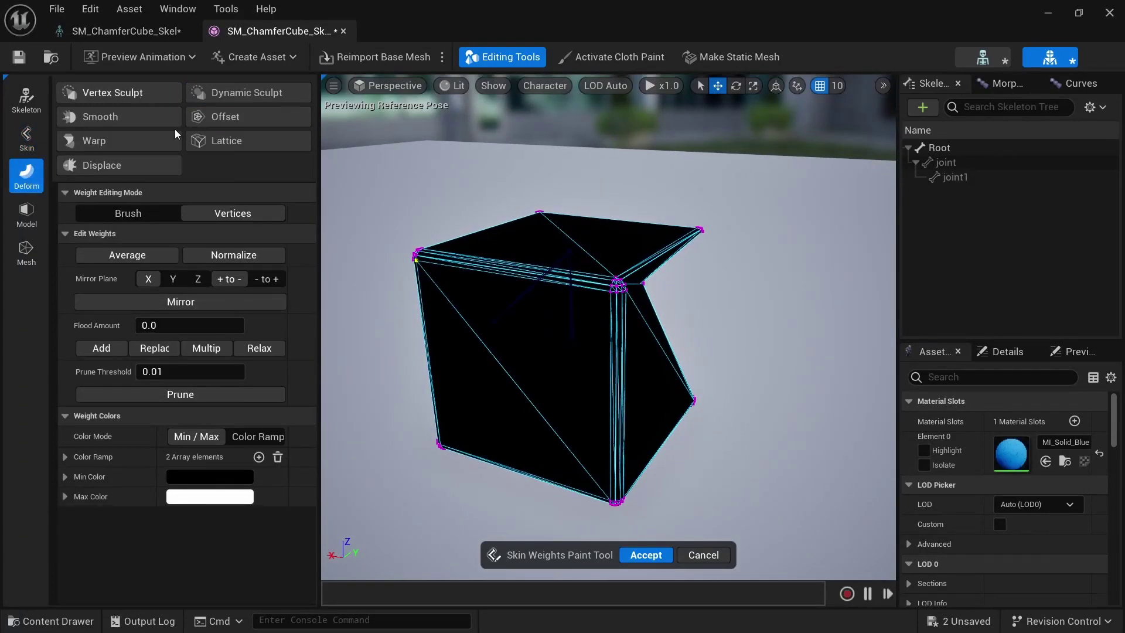
left_click(639, 559)
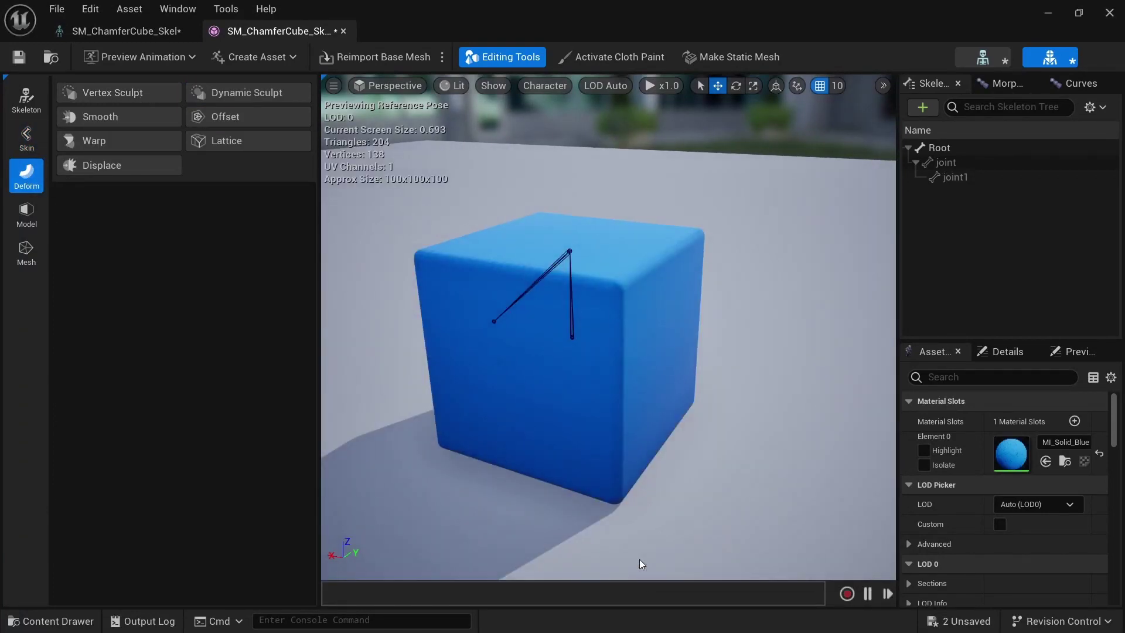
left_click(29, 148)
left_click(23, 179)
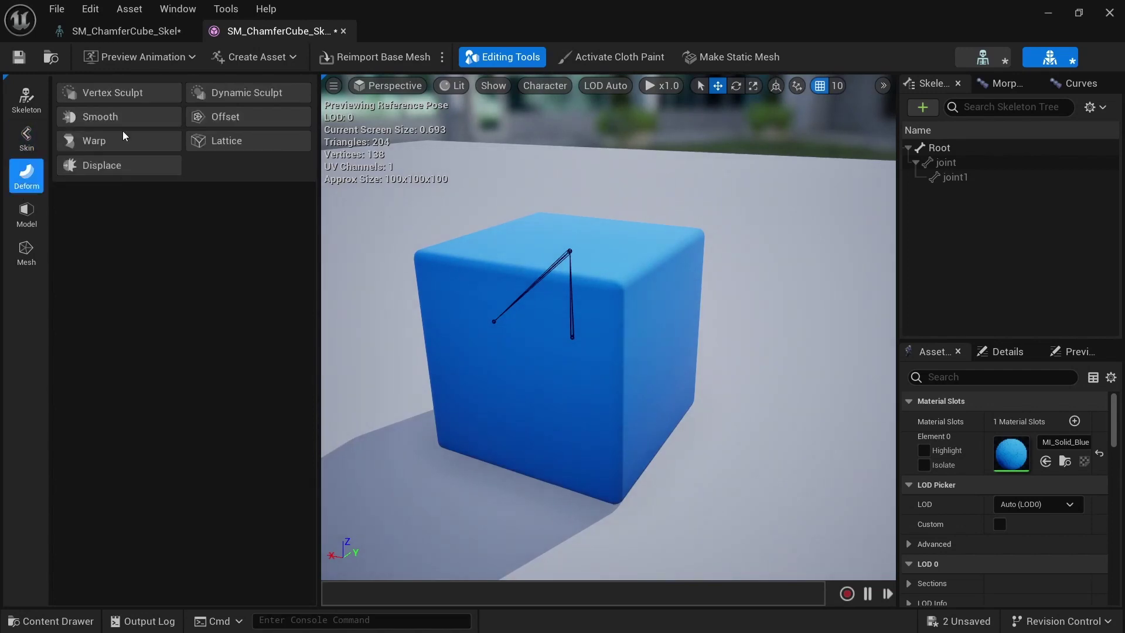
- Deform the cube with Lattice by pulling one upper corner's lattice points outward and upward, and accept the result
left_click(243, 140)
left_click_drag(658, 201, 739, 329)
left_click_drag(724, 276, 809, 287)
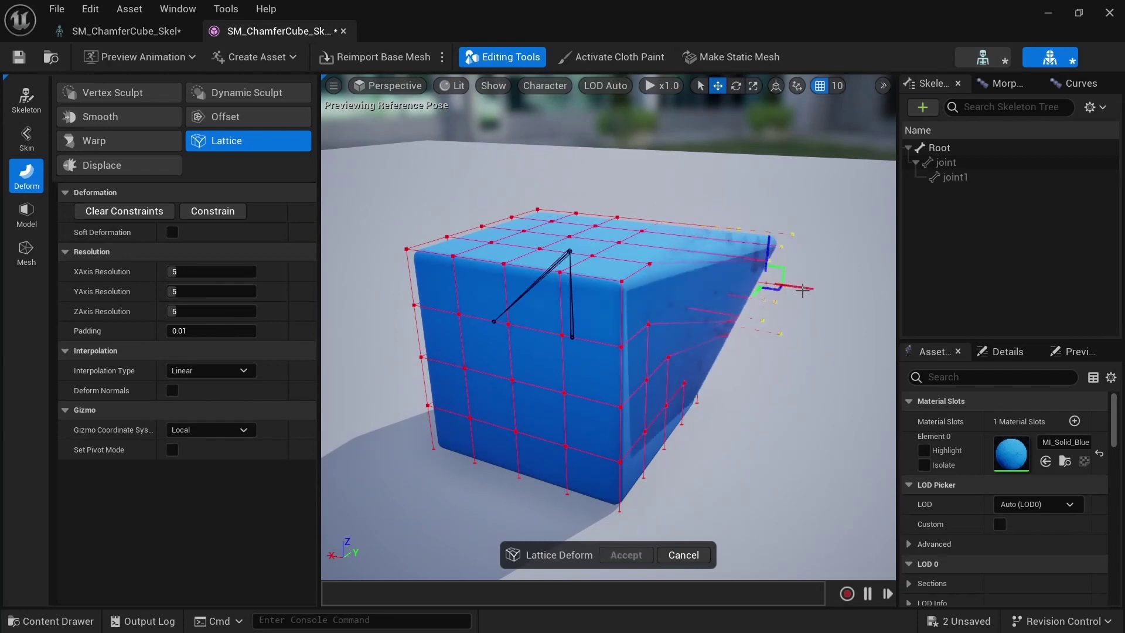
mouse_move(789, 183)
left_mouse_down()
mouse_move(802, 131)
mouse_move(803, 171)
left_mouse_up()
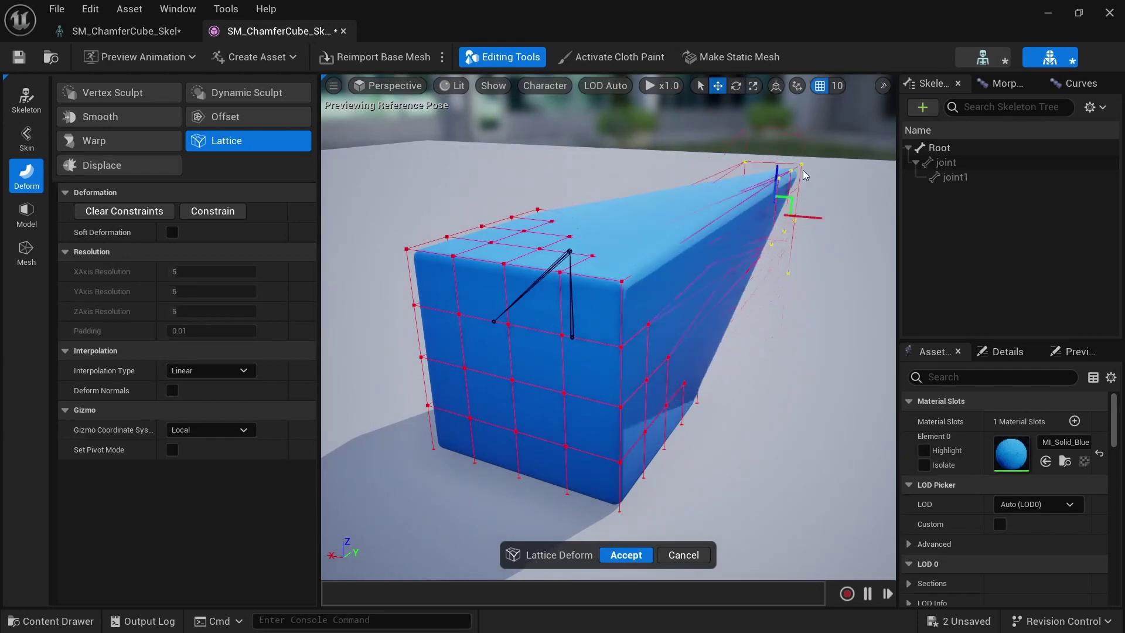
left_click_drag(800, 346, 750, 351, "alt")
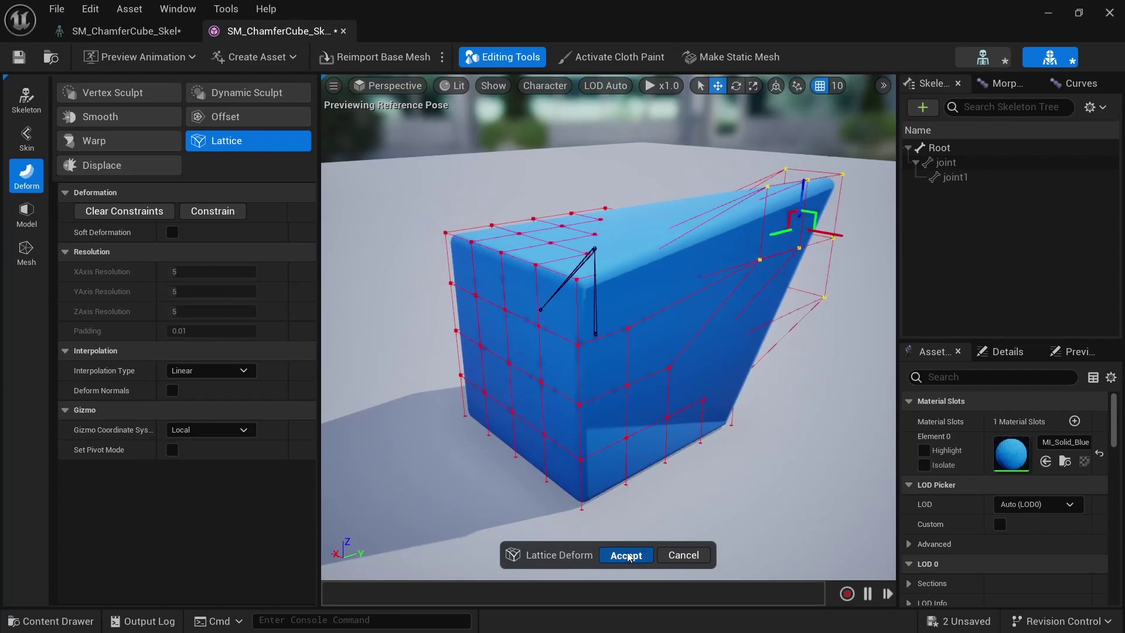
left_click(628, 555)
- Close the SM_ChamferCube_Skel skeleton editor and reopen the skeleton from the Meshes folder to check the deformed mesh
left_click(114, 34)
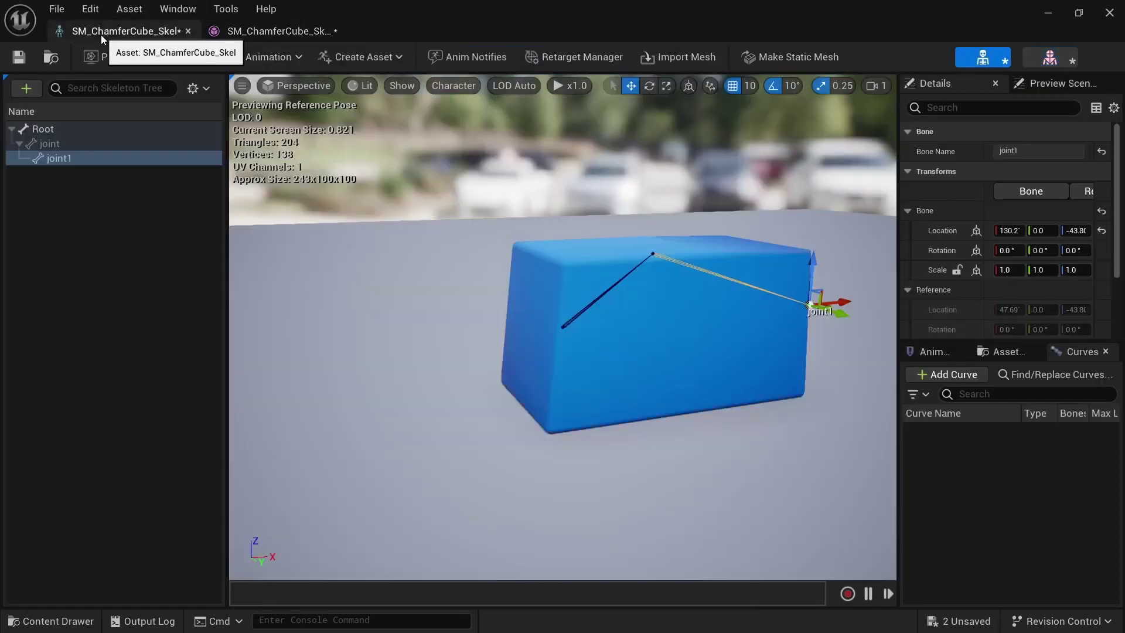
left_click_drag(448, 313, 774, 328, "alt")
left_click(1042, 59)
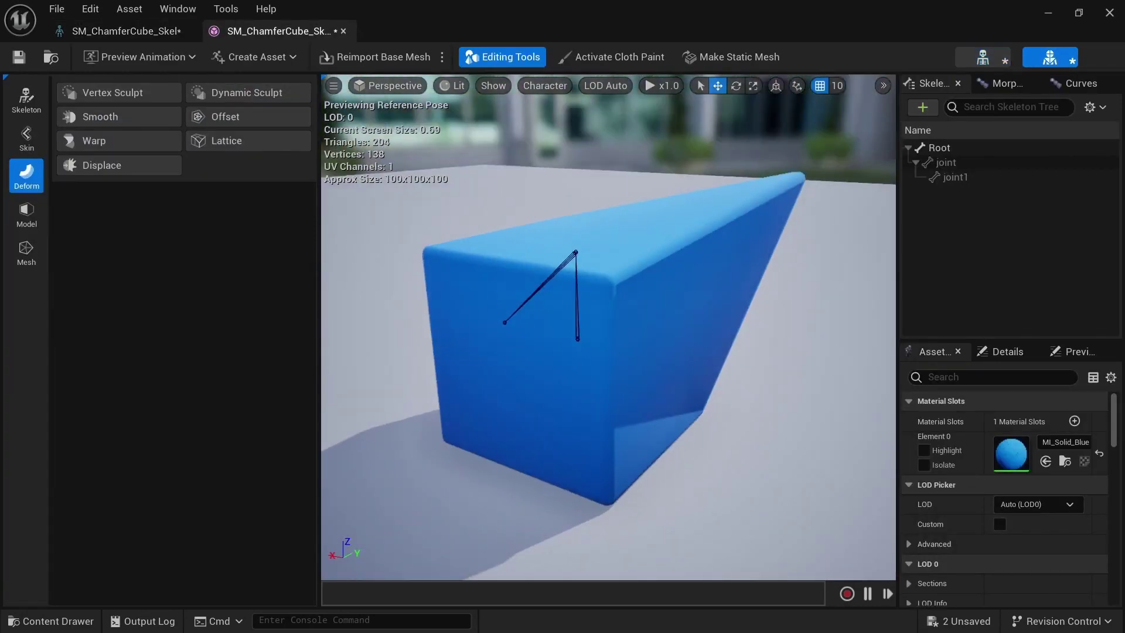
left_click(167, 31)
left_click(187, 33)
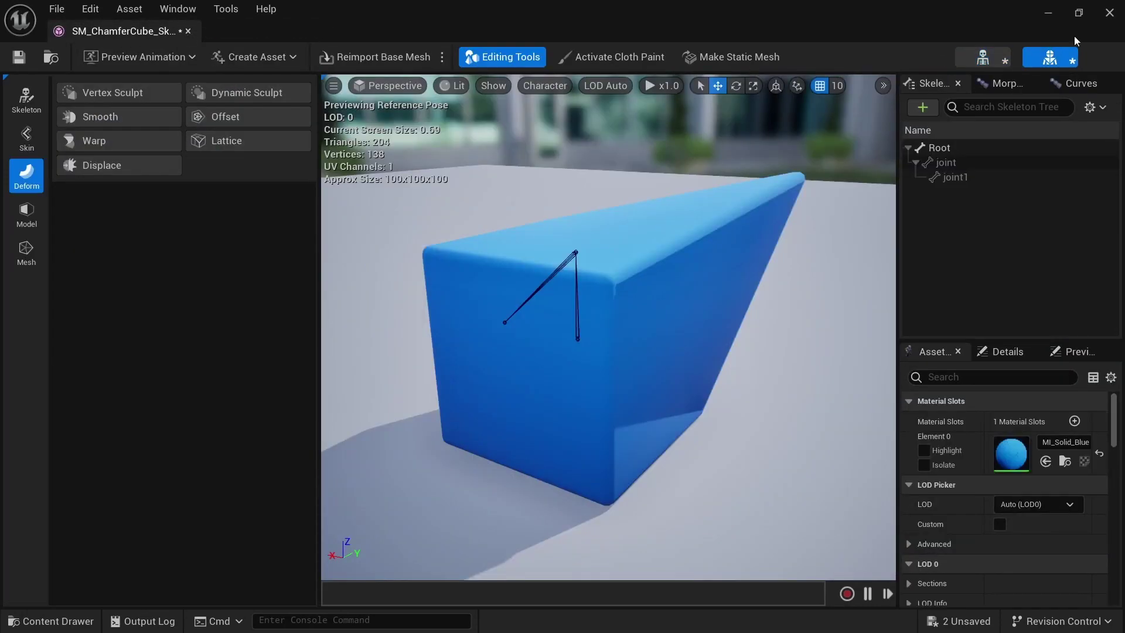
left_click(1044, 13)
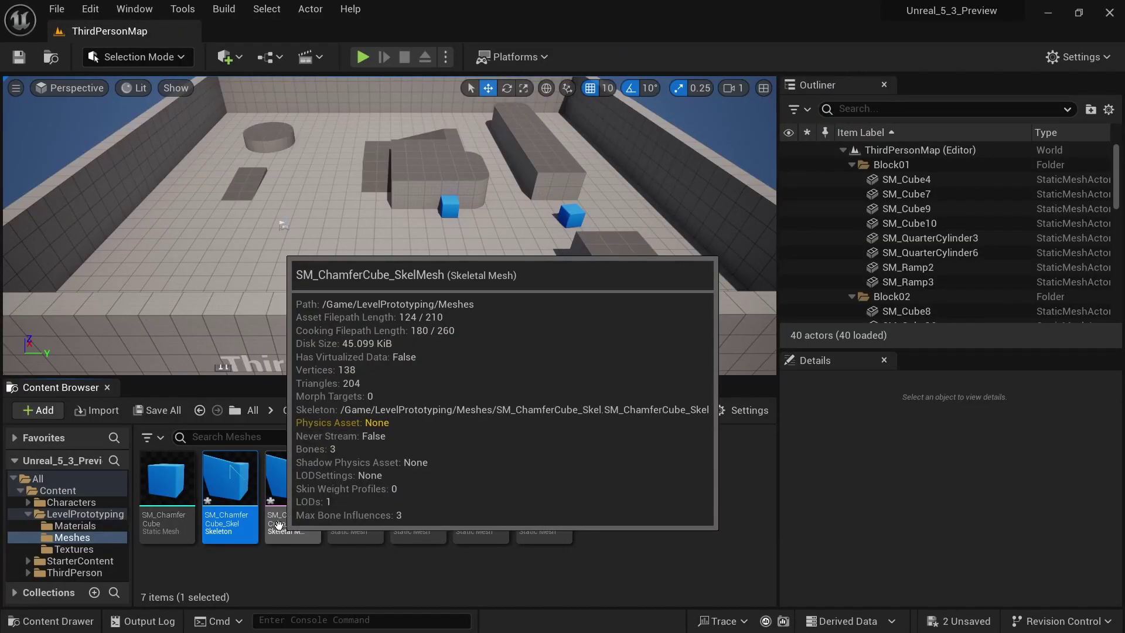
double_click(230, 489)
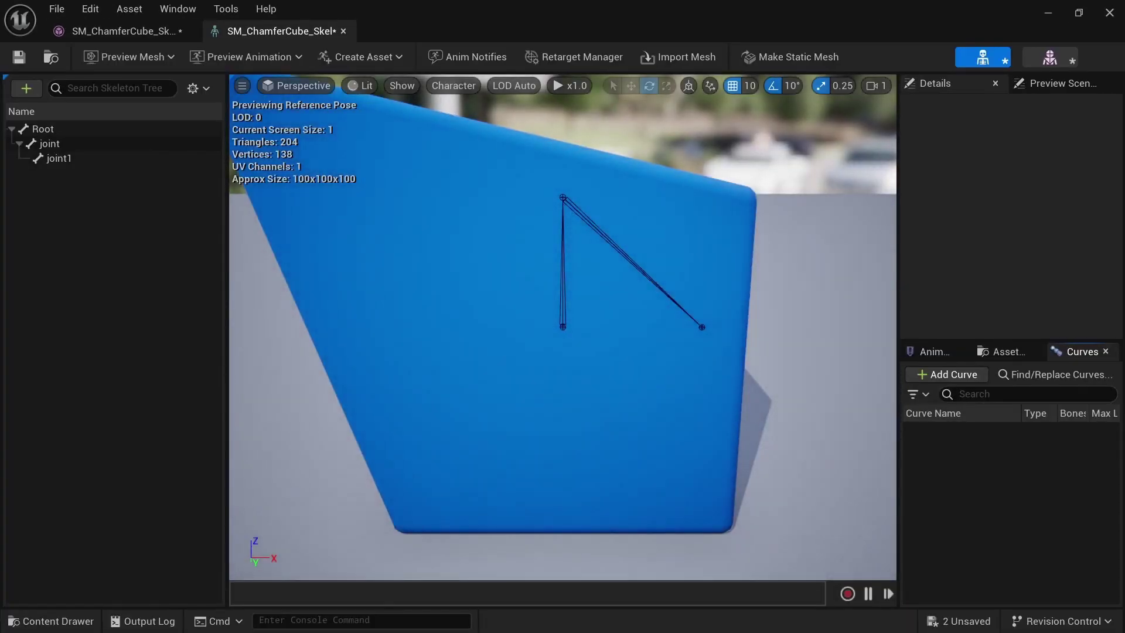
- Move the joint bone outward along X and pull joint1 farther along X to test the deformed mesh
left_click(656, 285)
scroll(655, 275, "down", 5)
key("w")
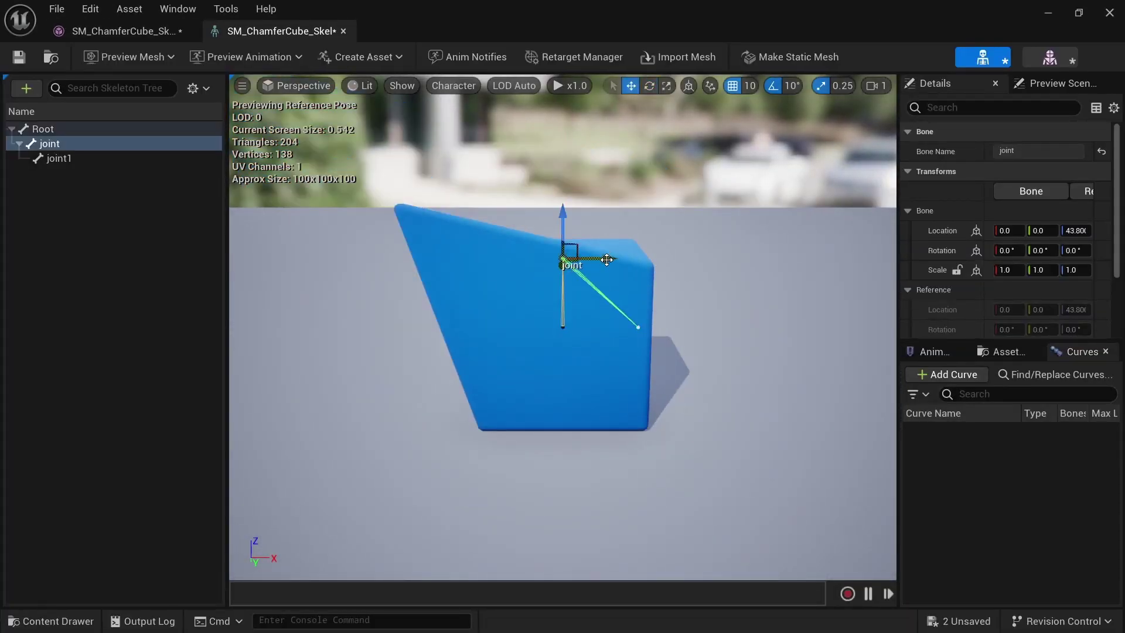
left_click_drag(607, 259, 695, 295)
left_click(697, 327)
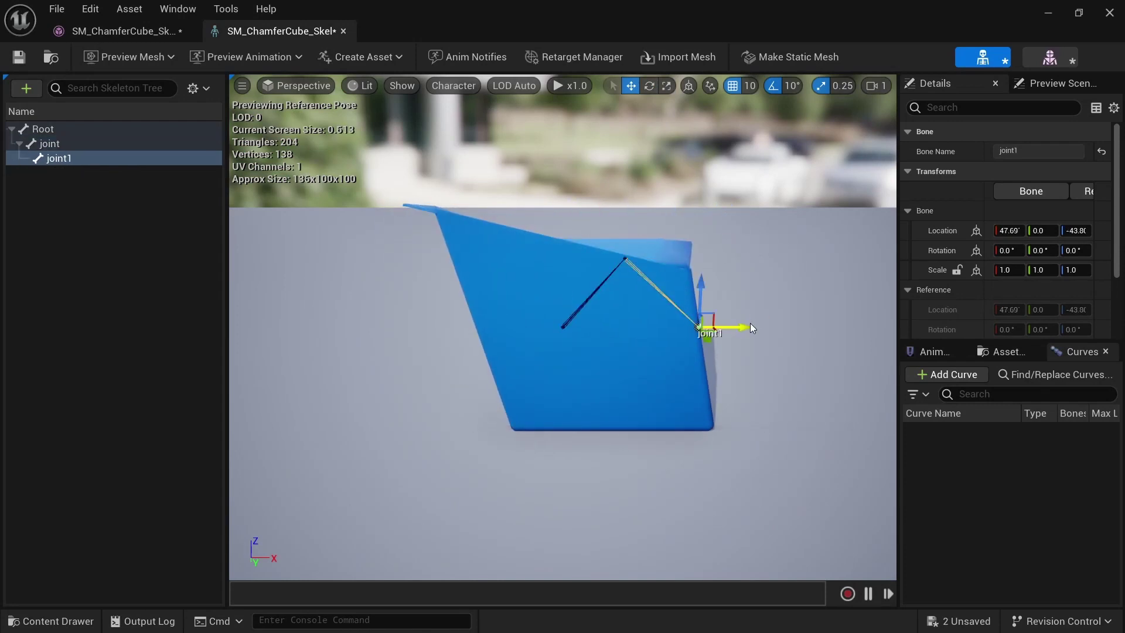
left_click_drag(746, 327, 876, 323)
- Return to the skeletal mesh and look over the Model and Mesh editing tools
left_click(174, 33)
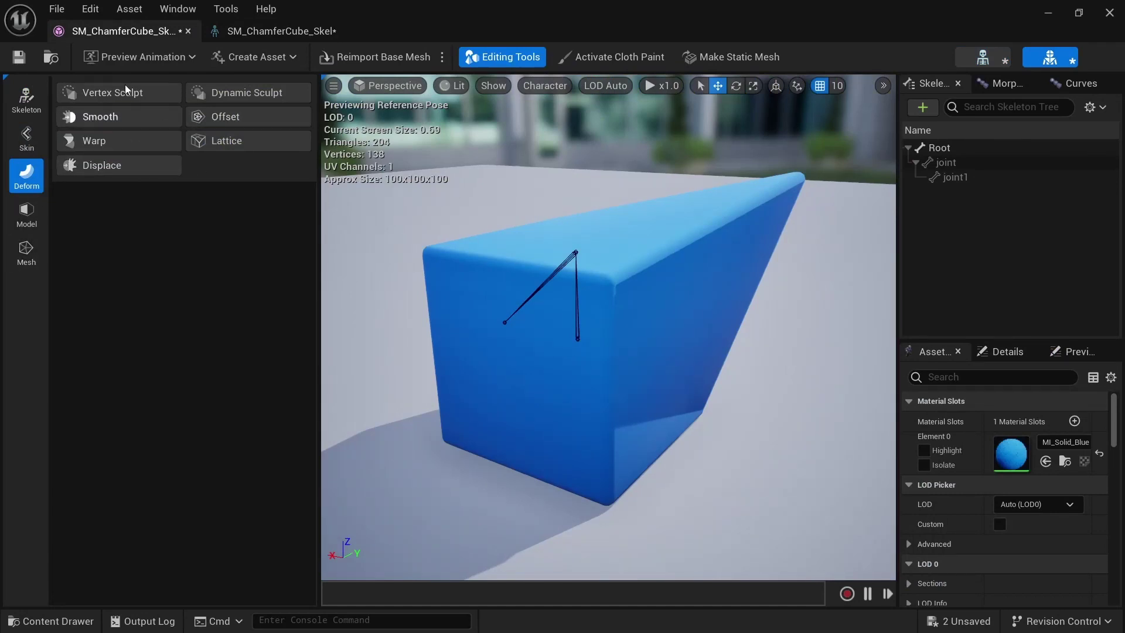
left_click(29, 215)
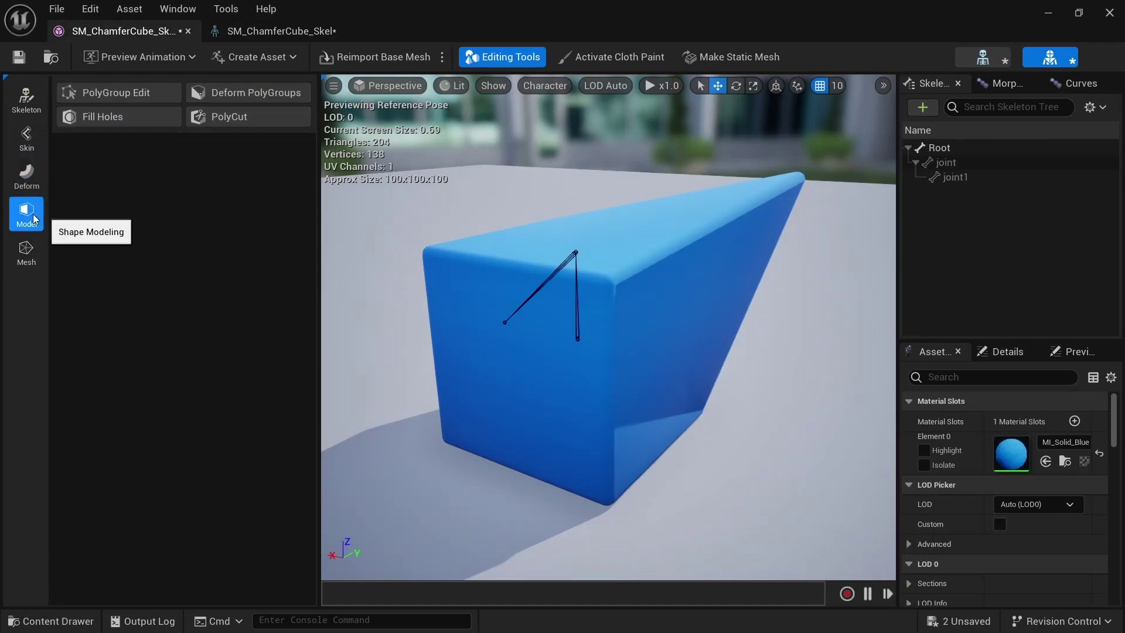
left_click(29, 254)
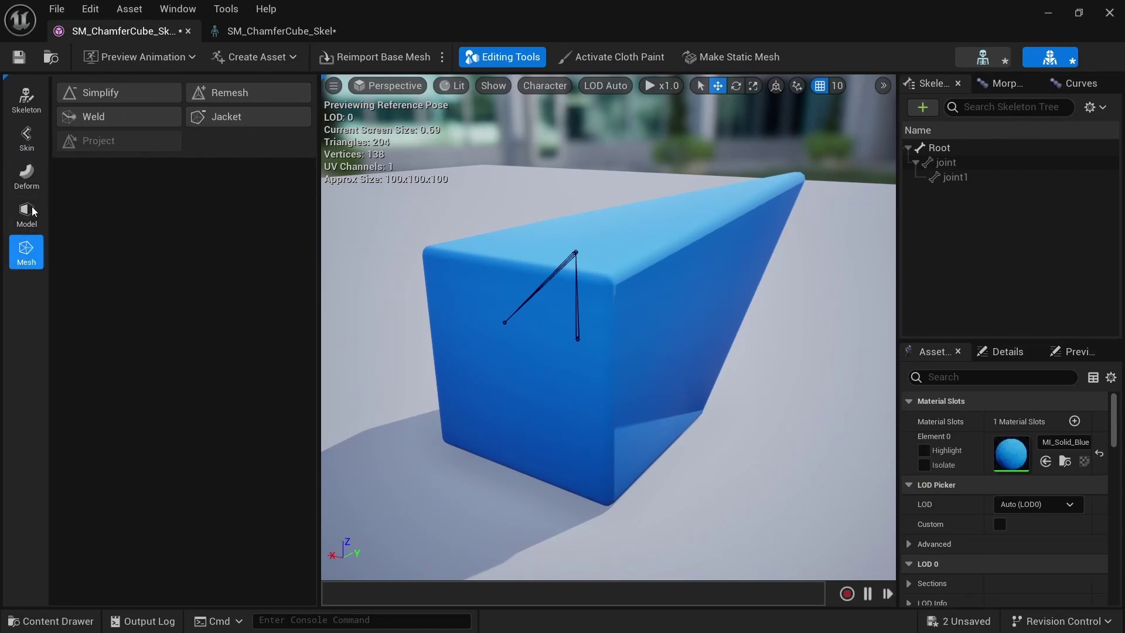
- Remesh the deformed cube with a target triangle count of 5000 and Mixed smoothing, and accept the result
left_click_drag(757, 346, 827, 354, "alt")
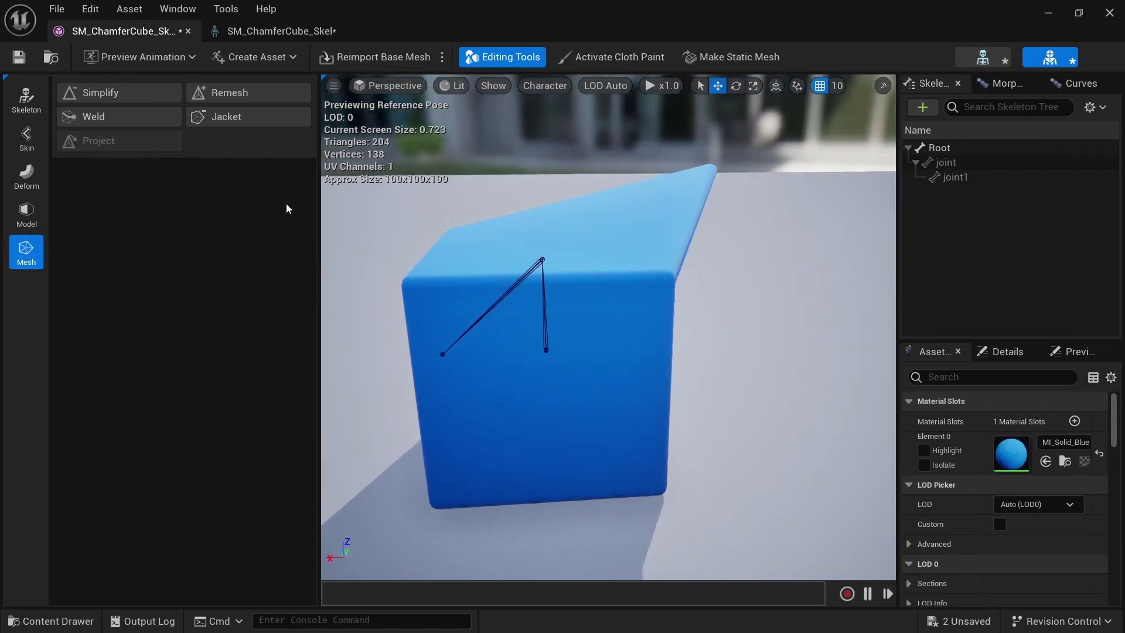
left_click(223, 94)
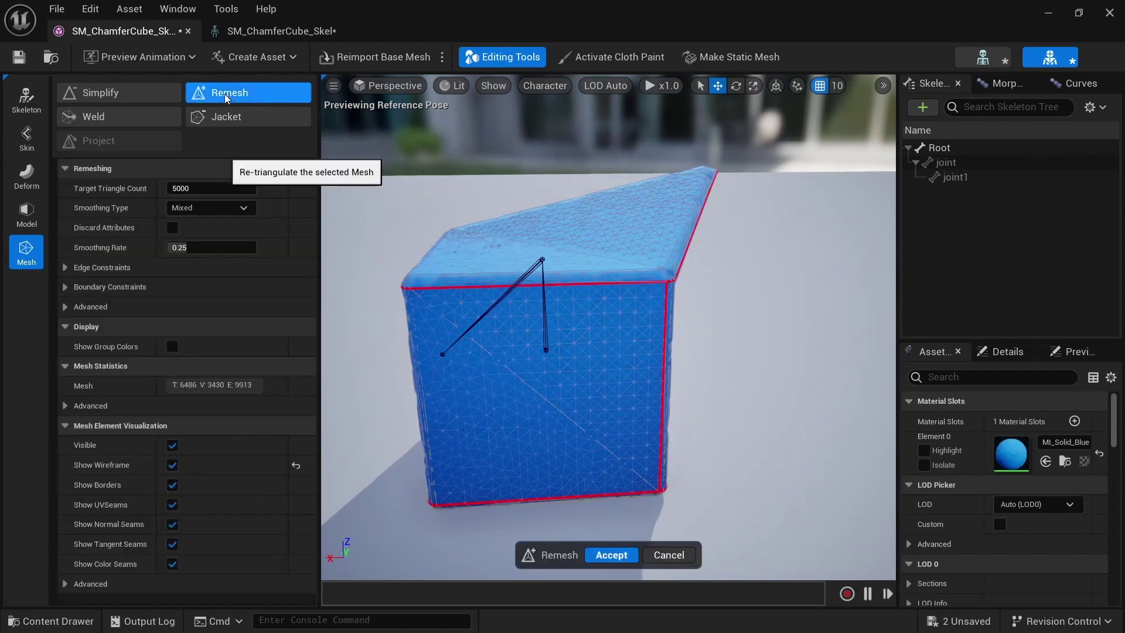
left_click_drag(425, 373, 377, 382, "alt")
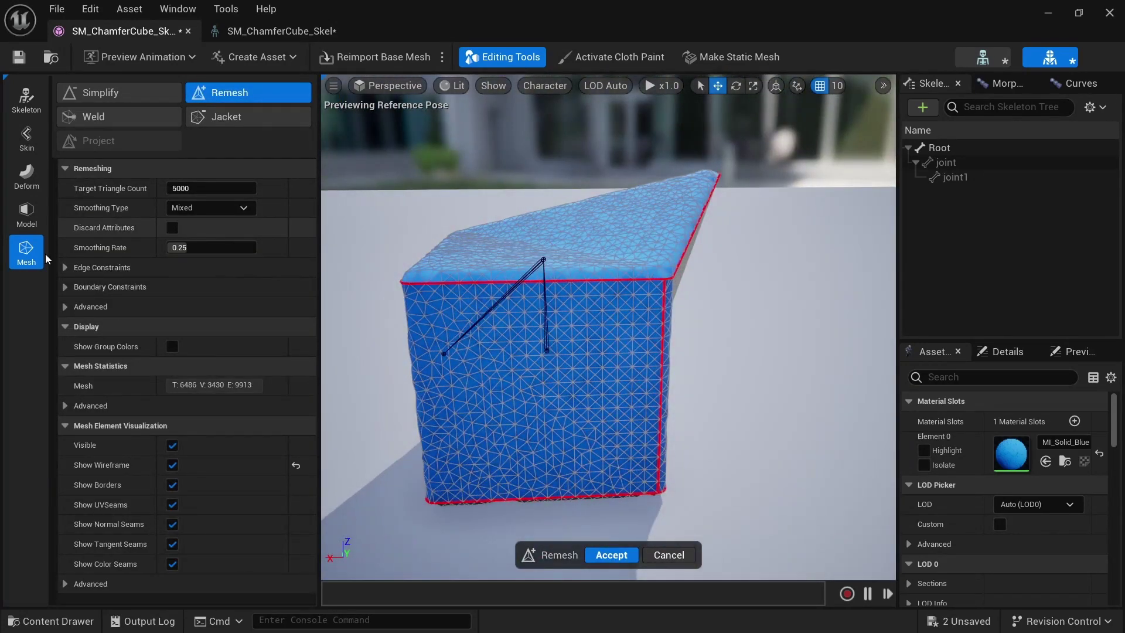
left_click(609, 557)
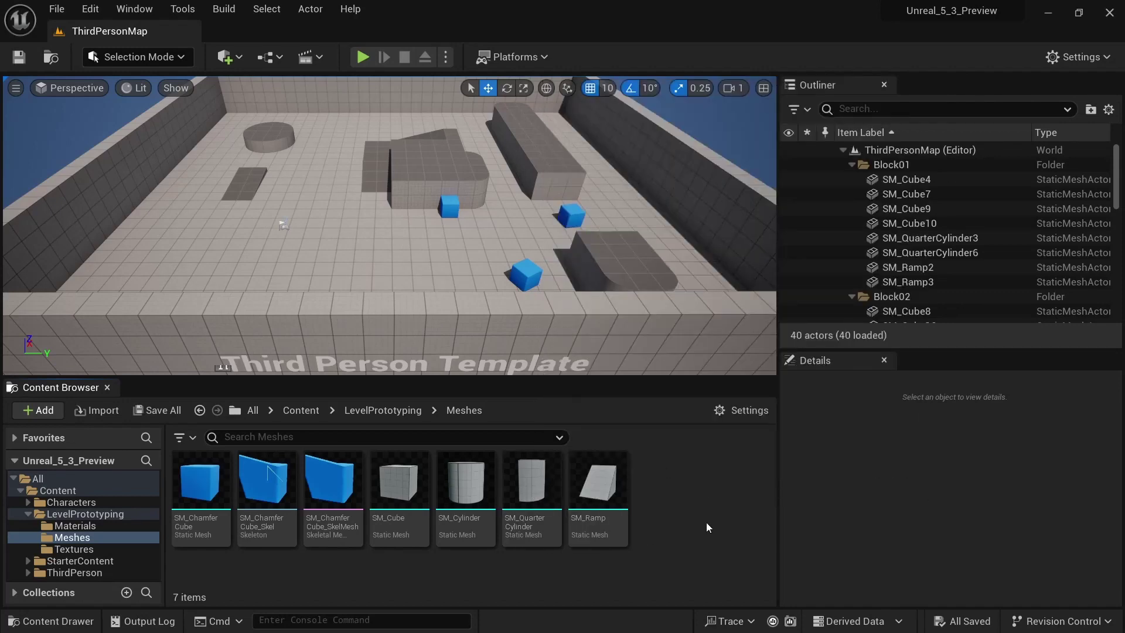
- Switch to Mixamo in the browser and download the Talking On Phone animation as FBX Binary with skin at 30 frames per second
key("alt+Tab")
left_click(286, 406)
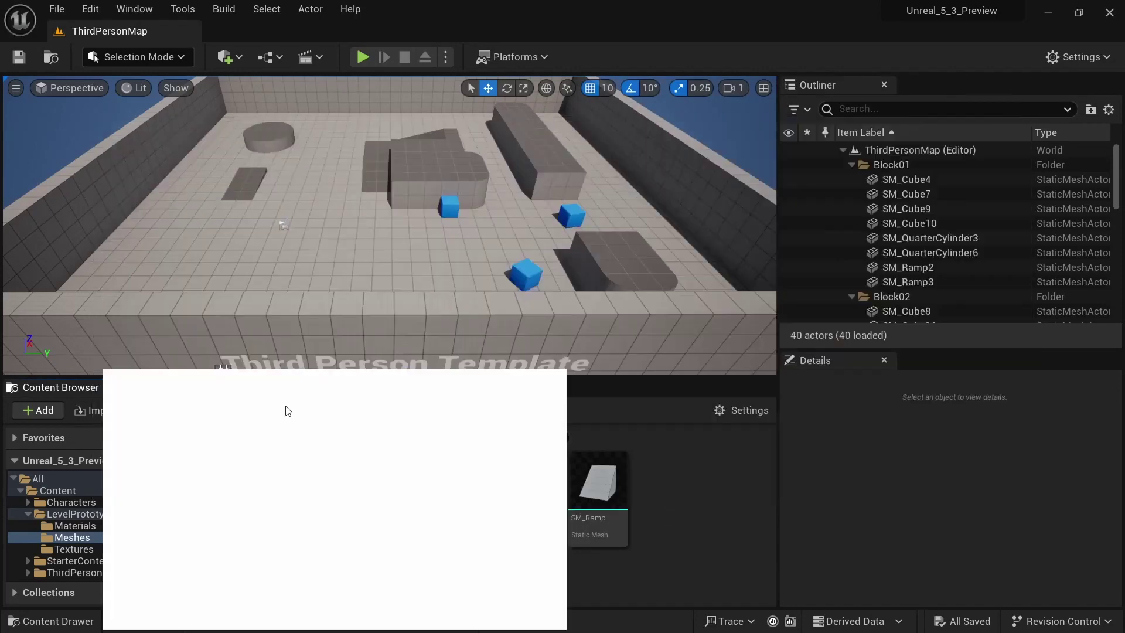
left_click_drag(556, 304, 564, 266)
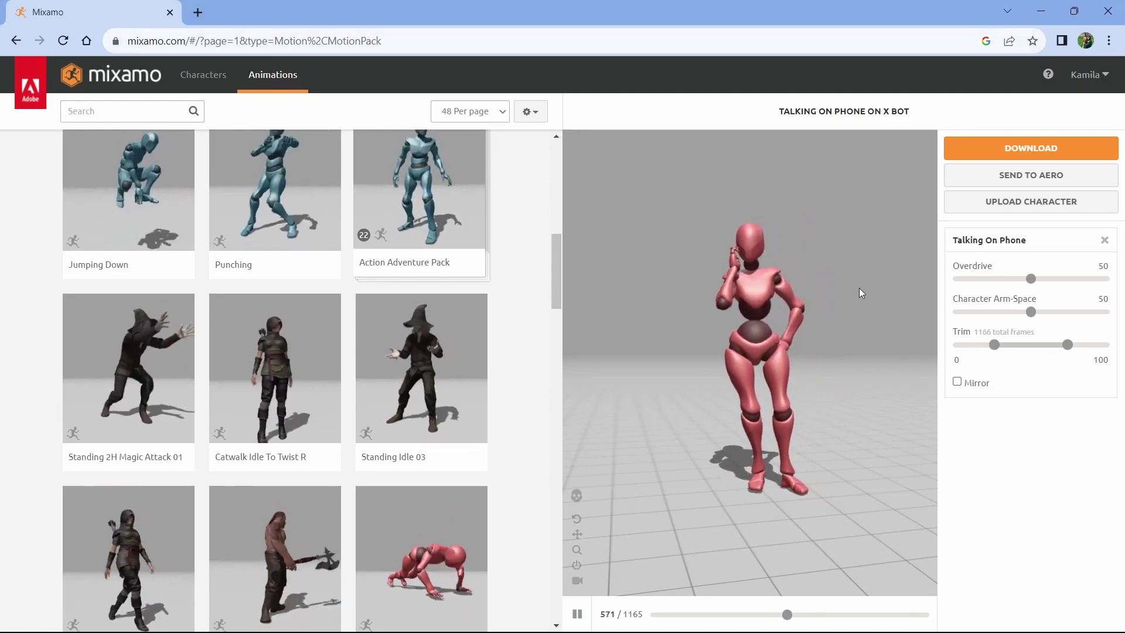
left_click(1011, 160)
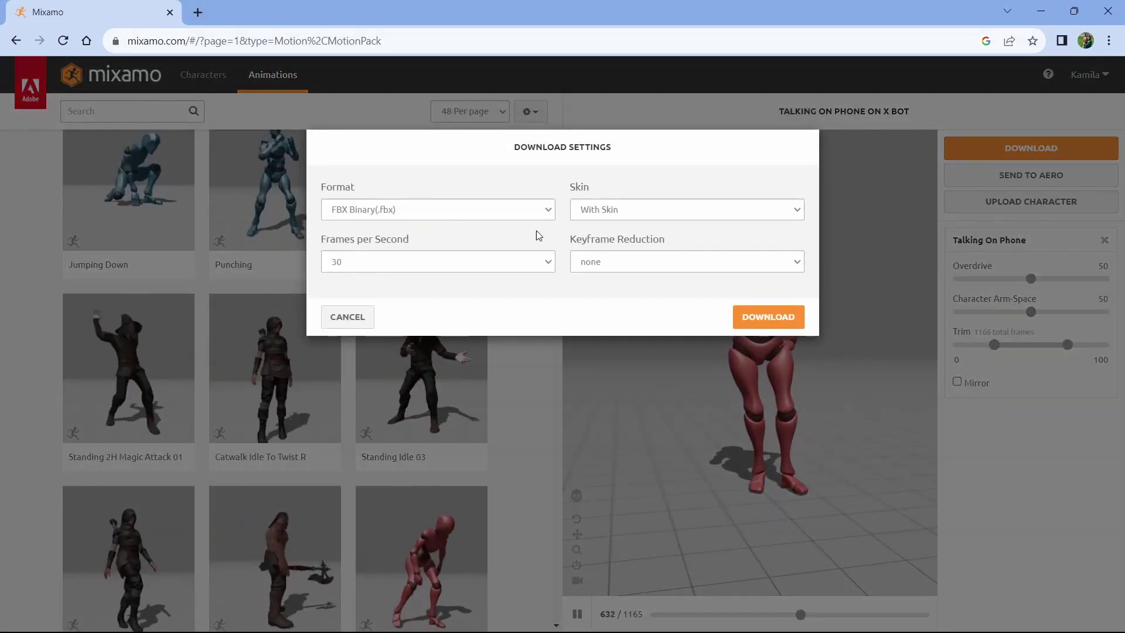
left_click(765, 319)
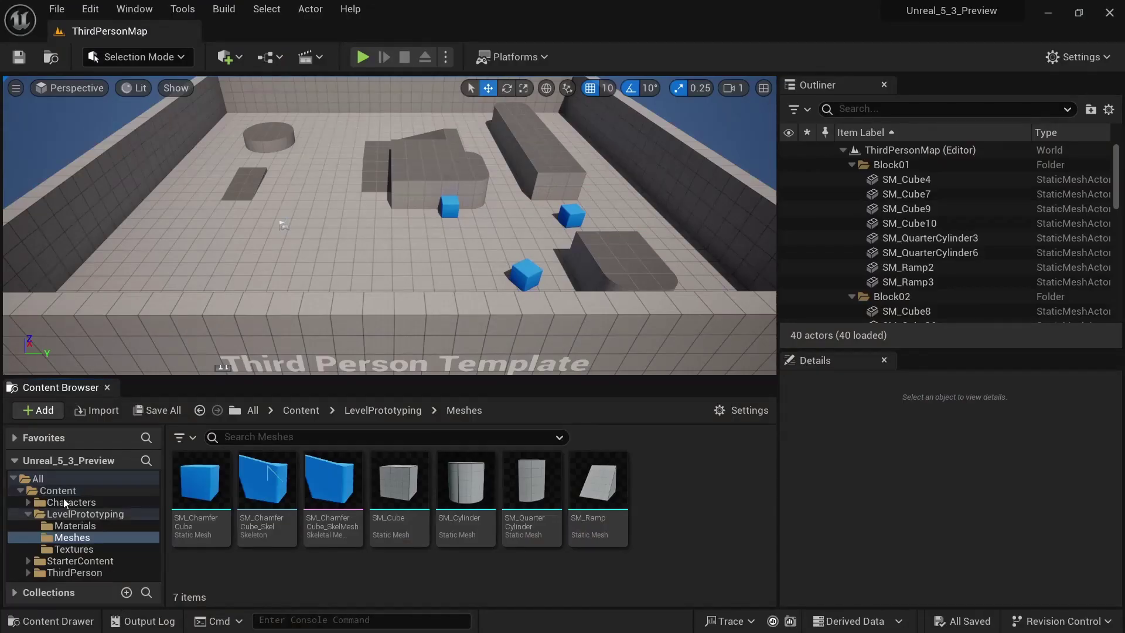
- Import Talking On Phone.fbx from Downloads into the Characters folder as a skeletal mesh, with Import Animations enabled
left_click(69, 503)
right_click(350, 495)
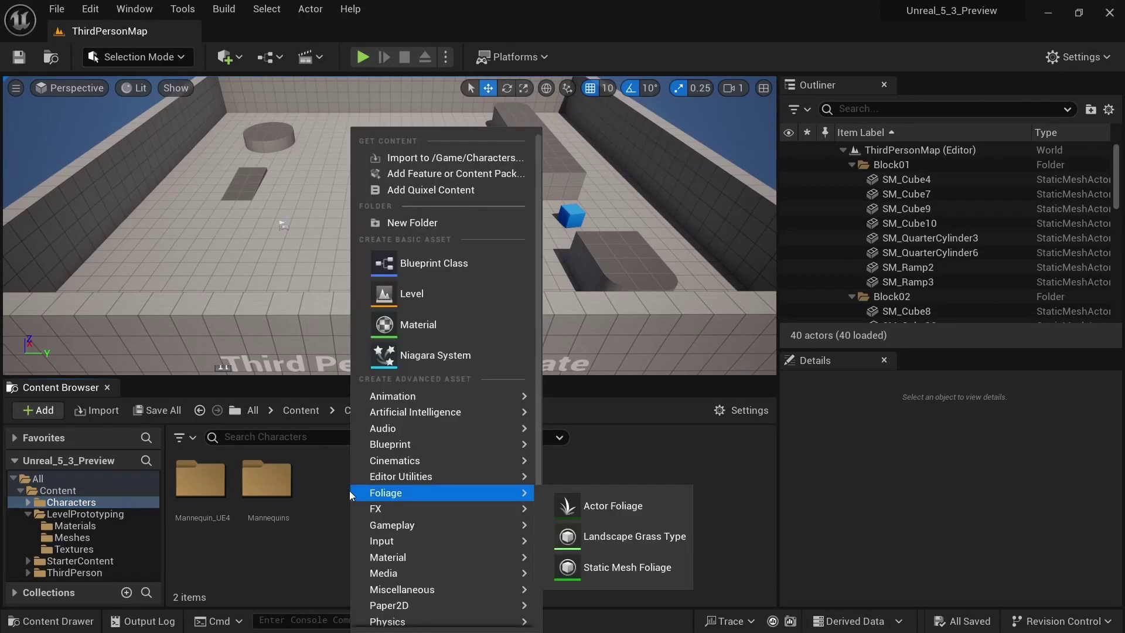
left_click(427, 158)
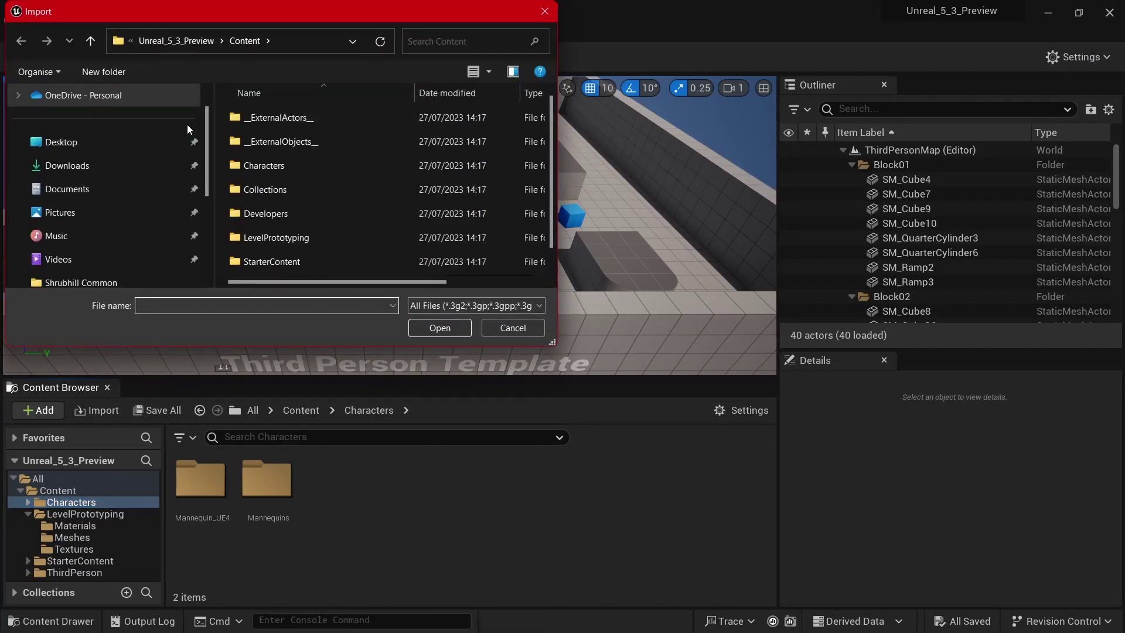
left_click(65, 166)
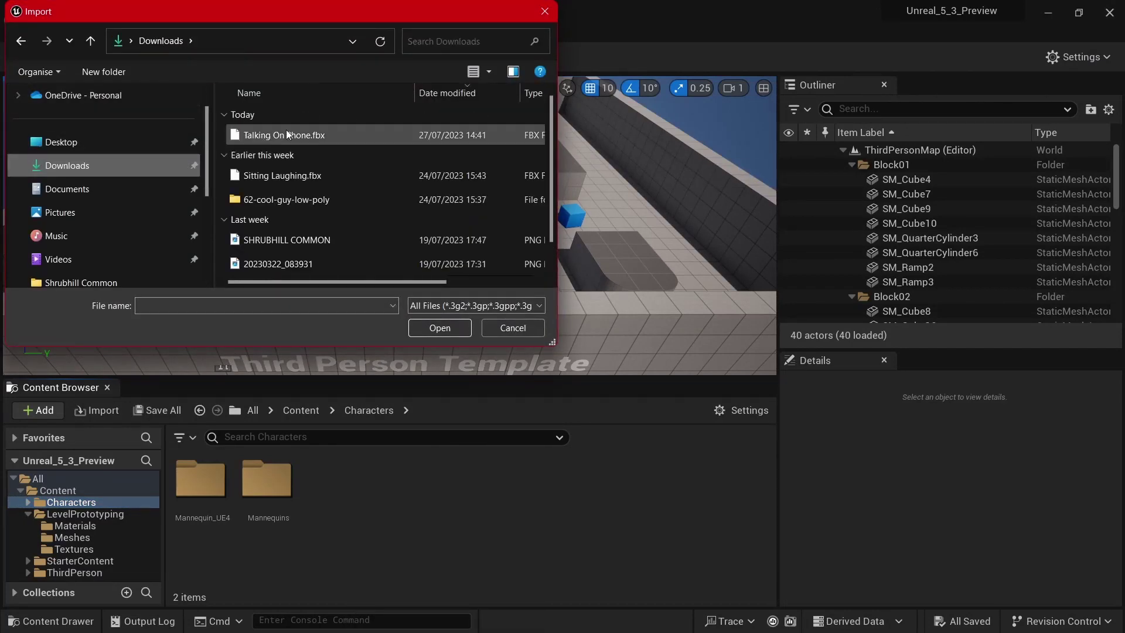
left_click(290, 135)
double_click(290, 135)
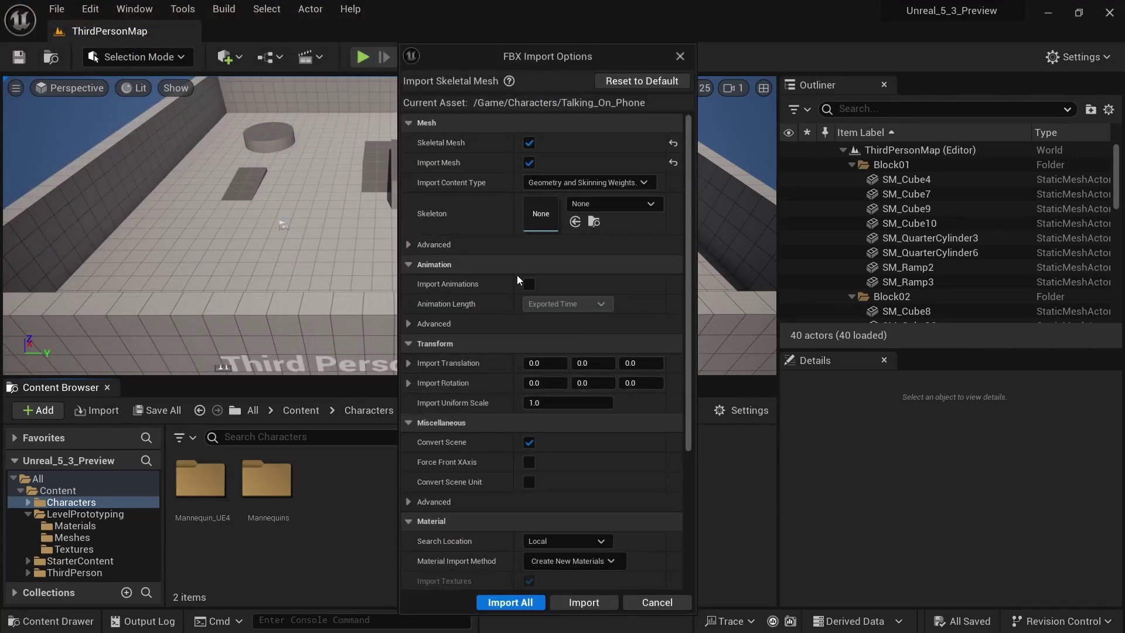
left_click(528, 283)
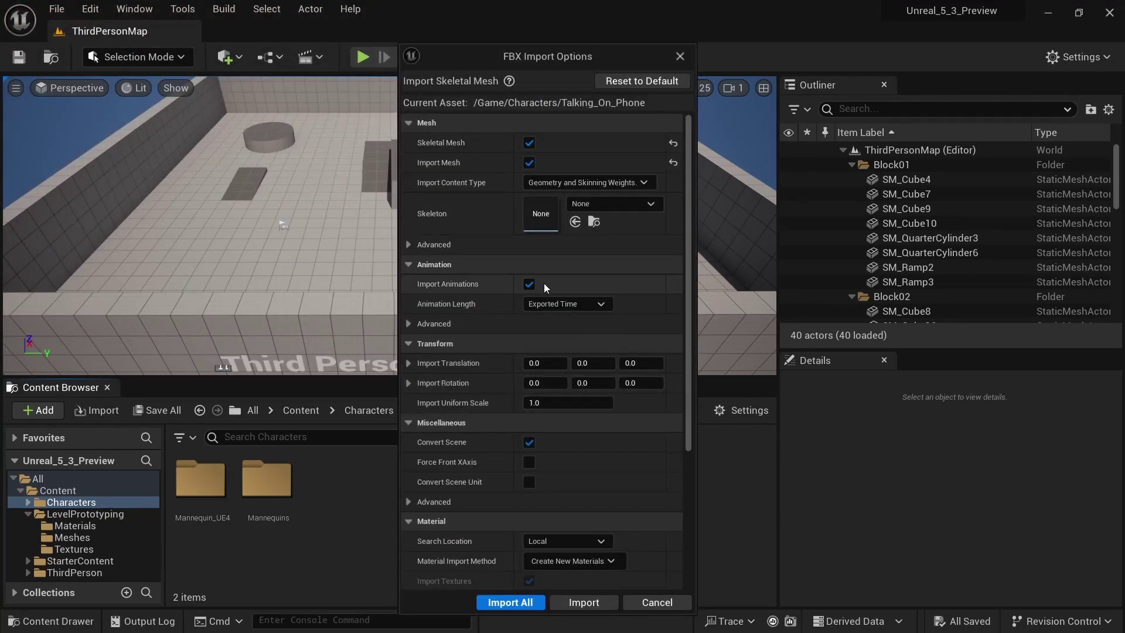
left_click(512, 607)
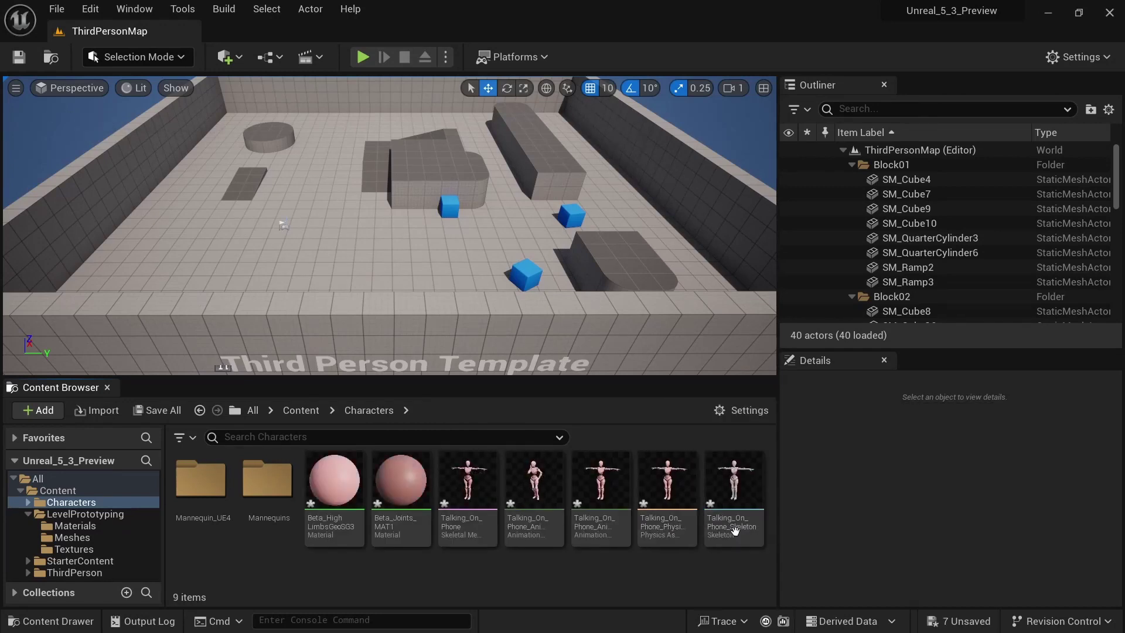
- Look over the imported Talking_On_Phone animation sequences and skeletal mesh in the Characters folder
left_click(591, 530)
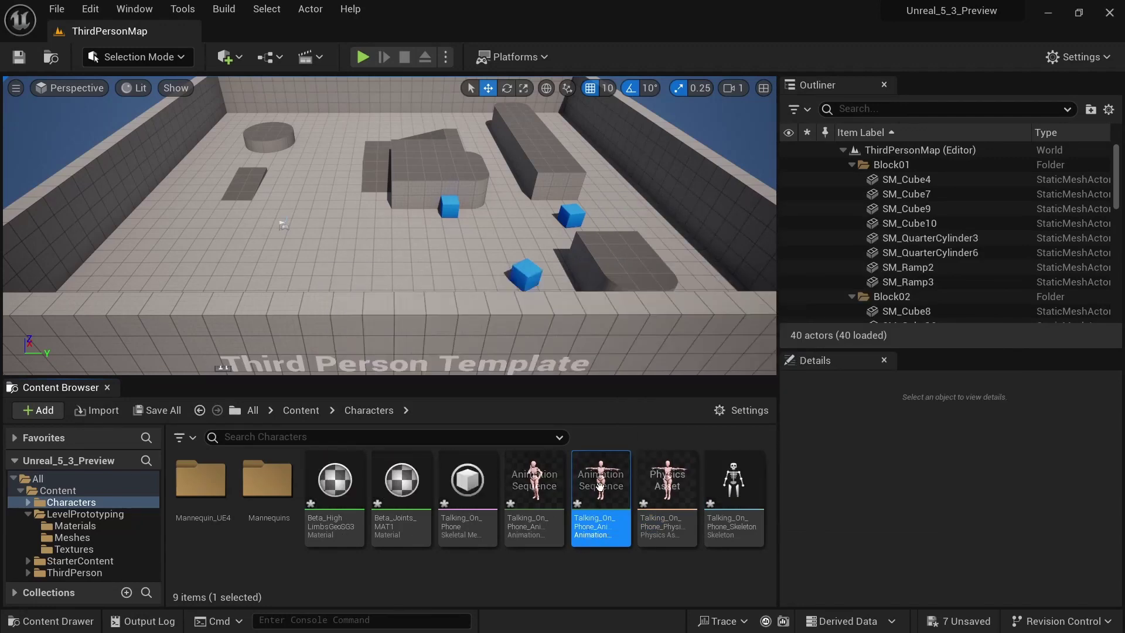
left_click(532, 490)
left_click(467, 484)
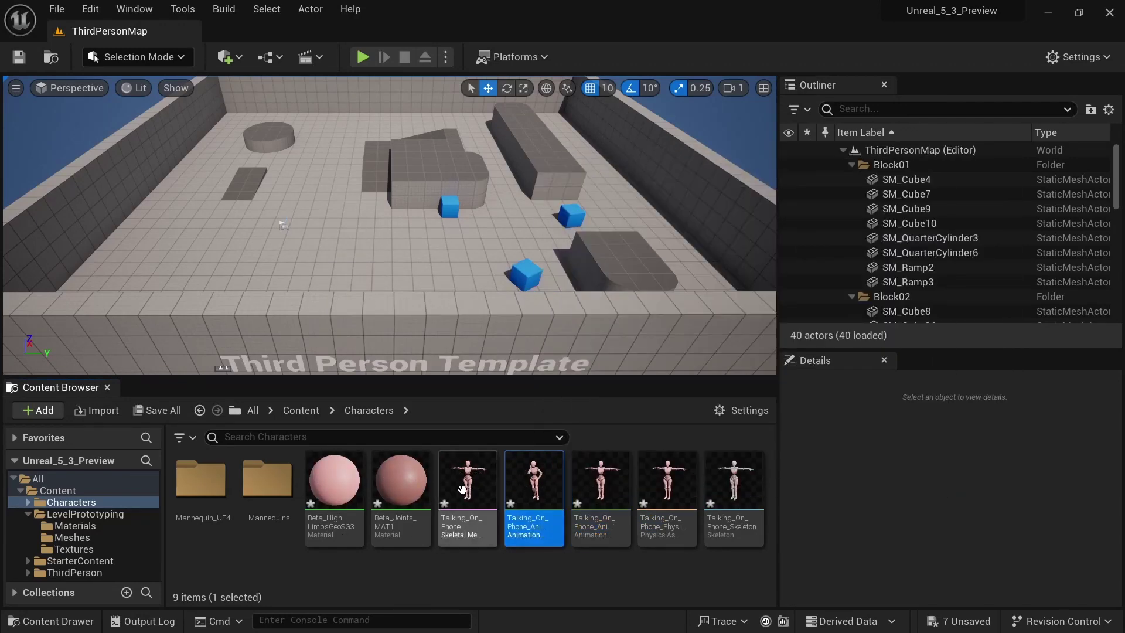
- Save all the imported Talking_On_Phone assets and open the Talking_On_Phone skeletal mesh for editing
left_click(156, 410)
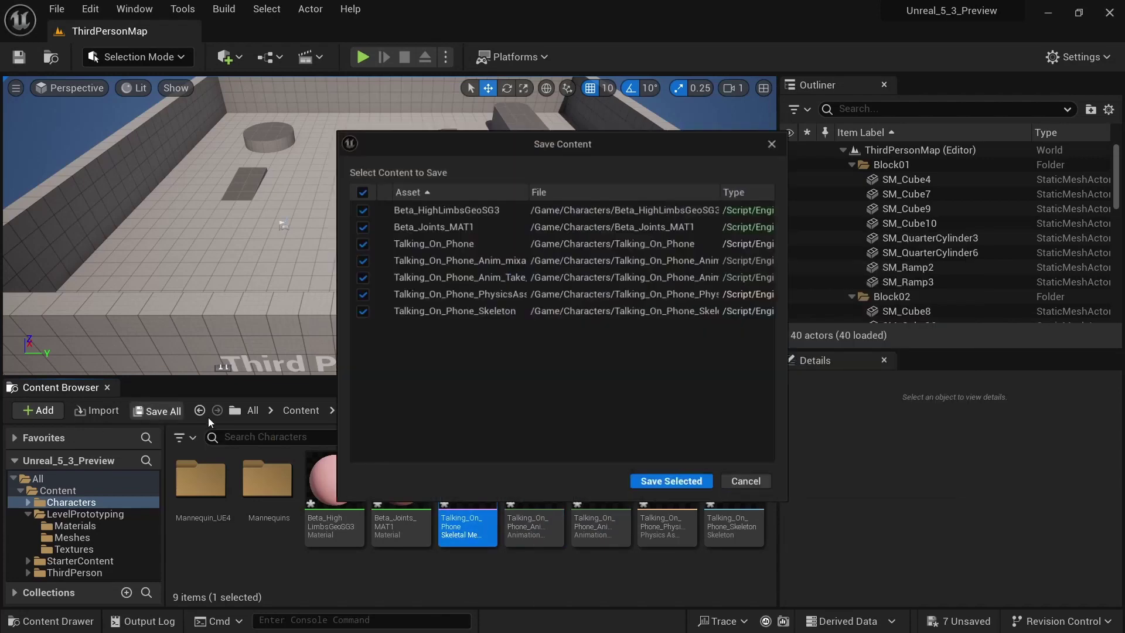
left_click(674, 482)
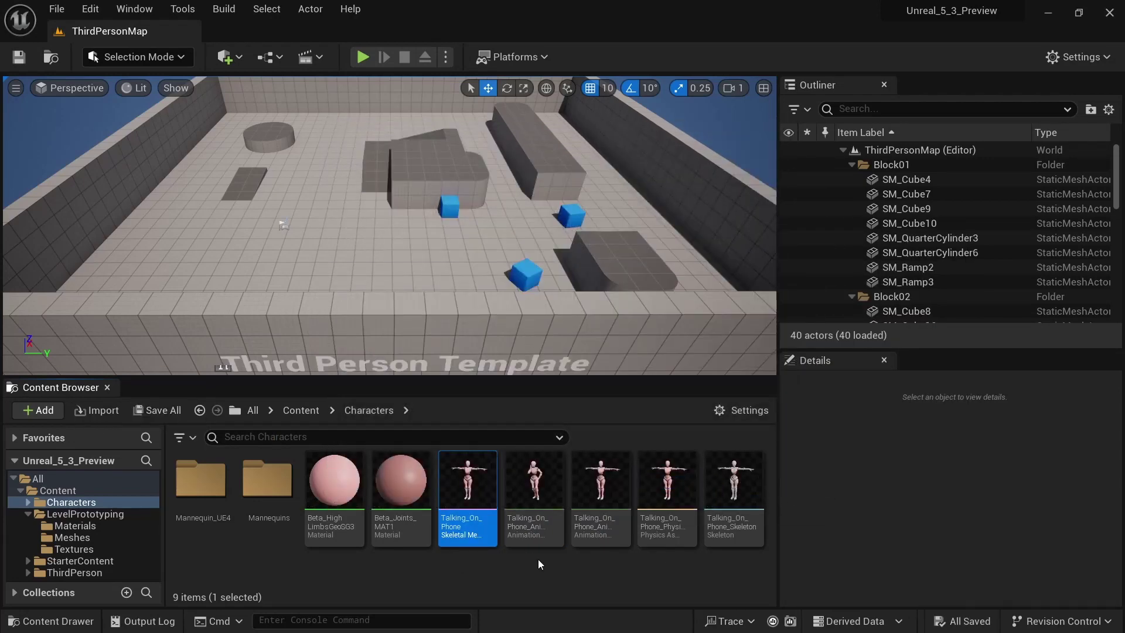
double_click(478, 523)
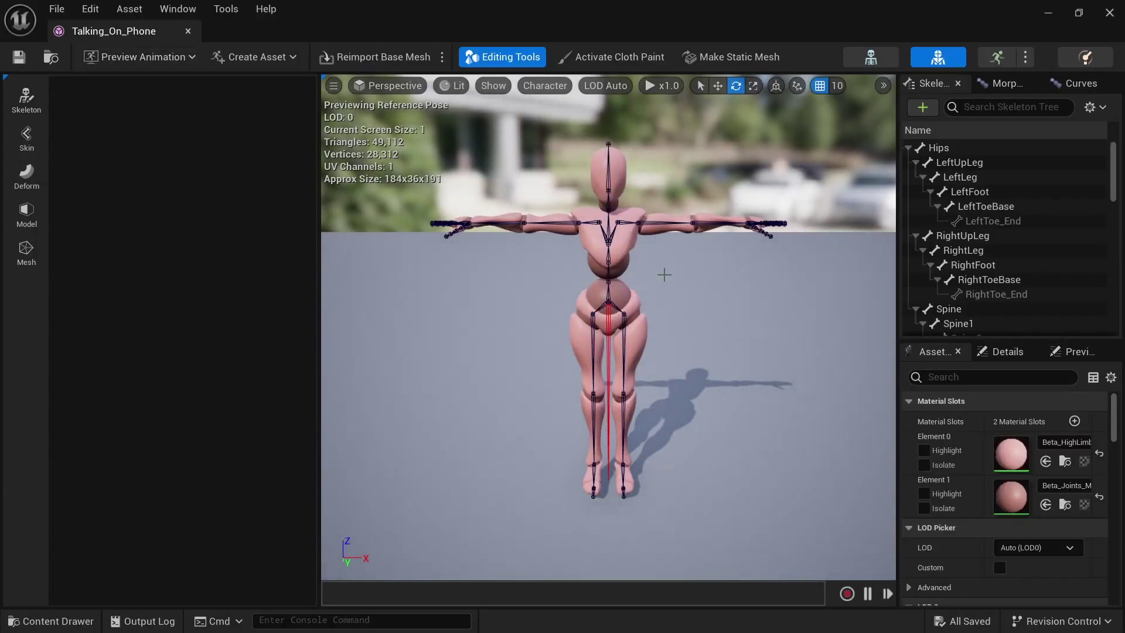
- Examine the character's skeleton in the reference pose, starting from the Hips bone at the head of the hierarchy
mouse_move(664, 274)
left_mouse_down("alt")
mouse_move(598, 258)
mouse_move(674, 261)
left_mouse_up("alt")
left_click(921, 149)
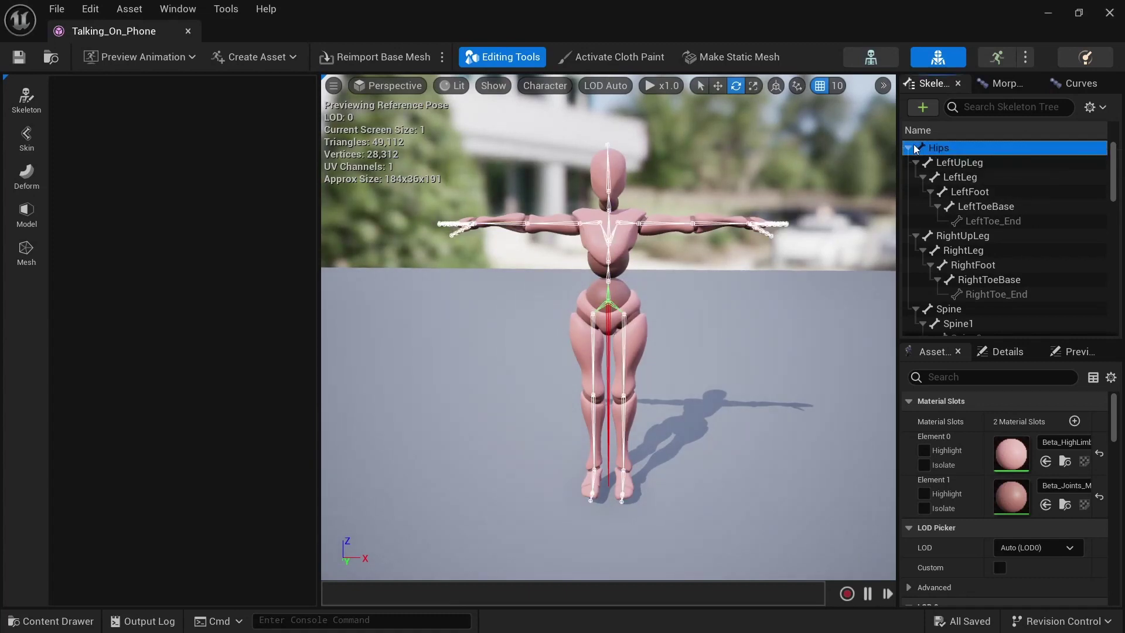
mouse_move(637, 442)
left_mouse_down("alt")
mouse_move(568, 442)
mouse_move(638, 437)
left_mouse_up("alt")
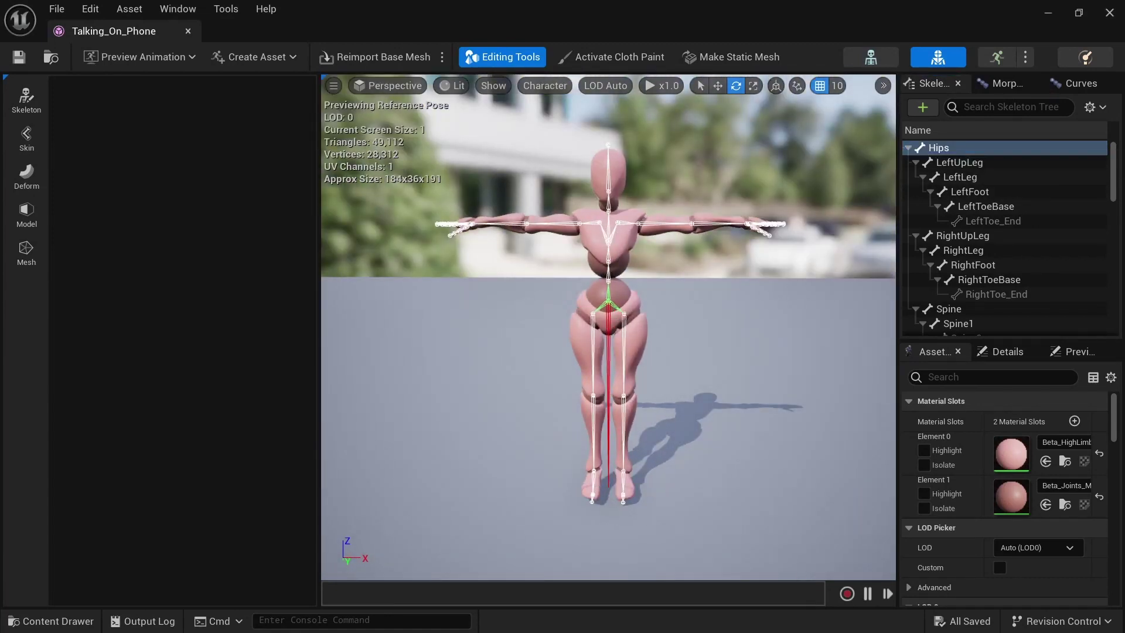
middle_click_drag(658, 399, 623, 398, "alt")
right_click_drag(659, 399, 715, 407, "alt")
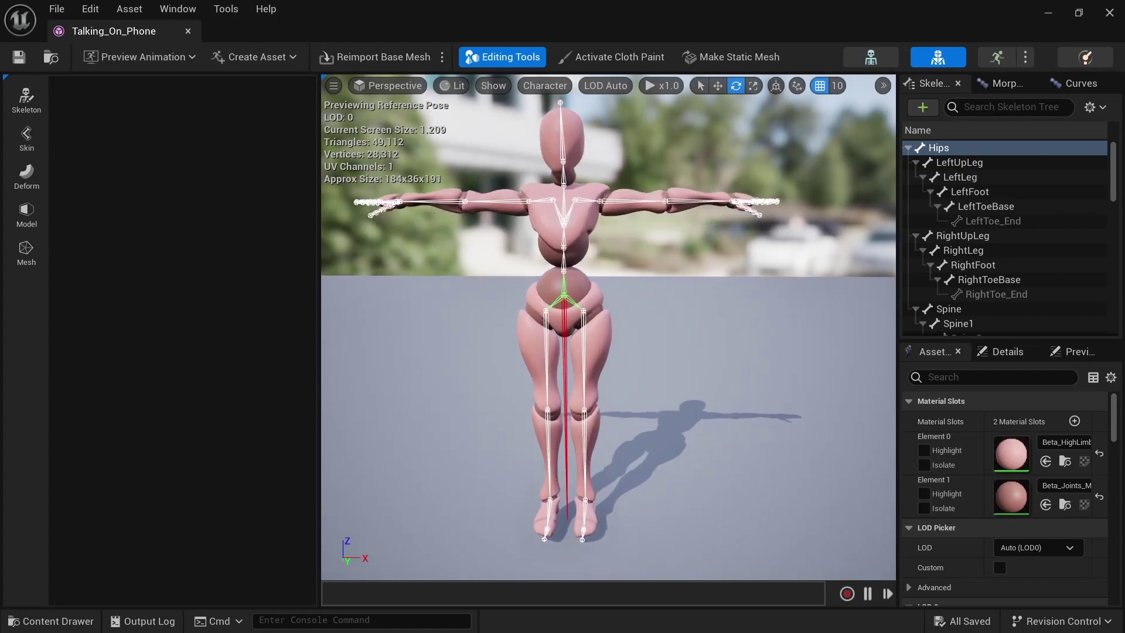
left_click_drag(659, 398, 682, 399, "alt")
mouse_move(658, 398)
right_mouse_down("alt")
mouse_move(621, 398)
mouse_move(645, 398)
right_mouse_up("alt")
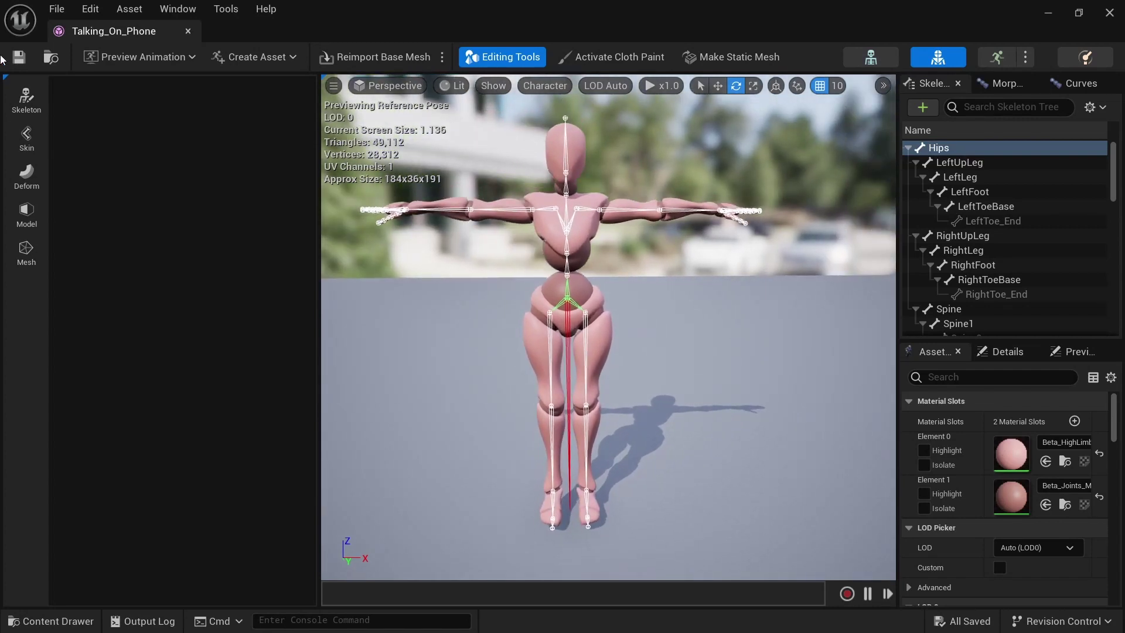
- Start the Edit Skeleton tool and add a new bone outside the Hips hierarchy
left_click(26, 99)
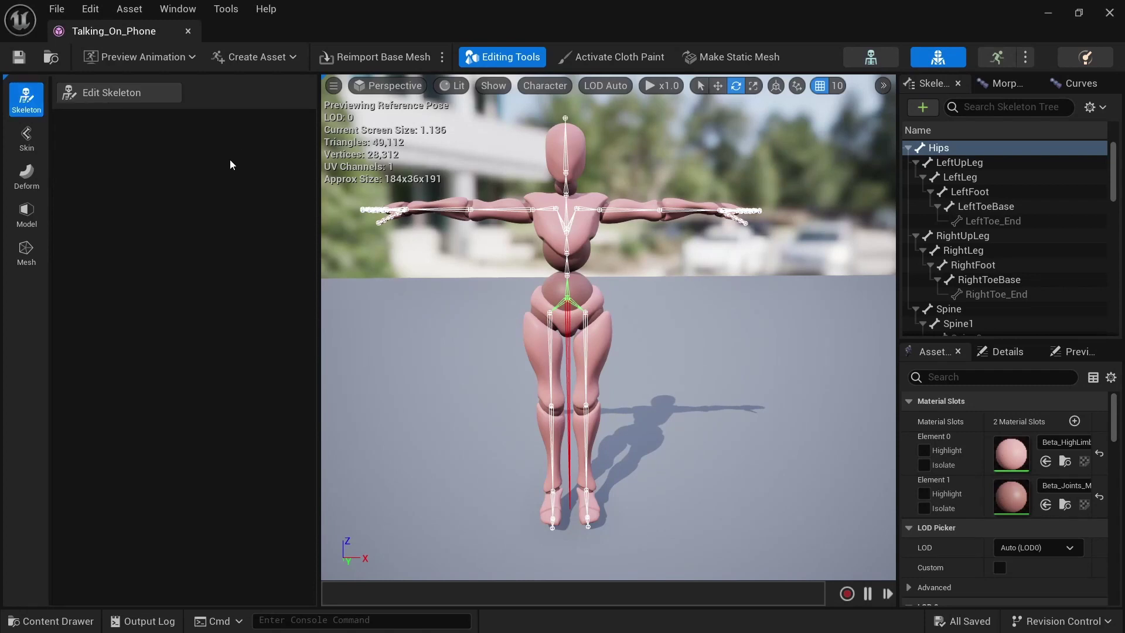
left_click(133, 93)
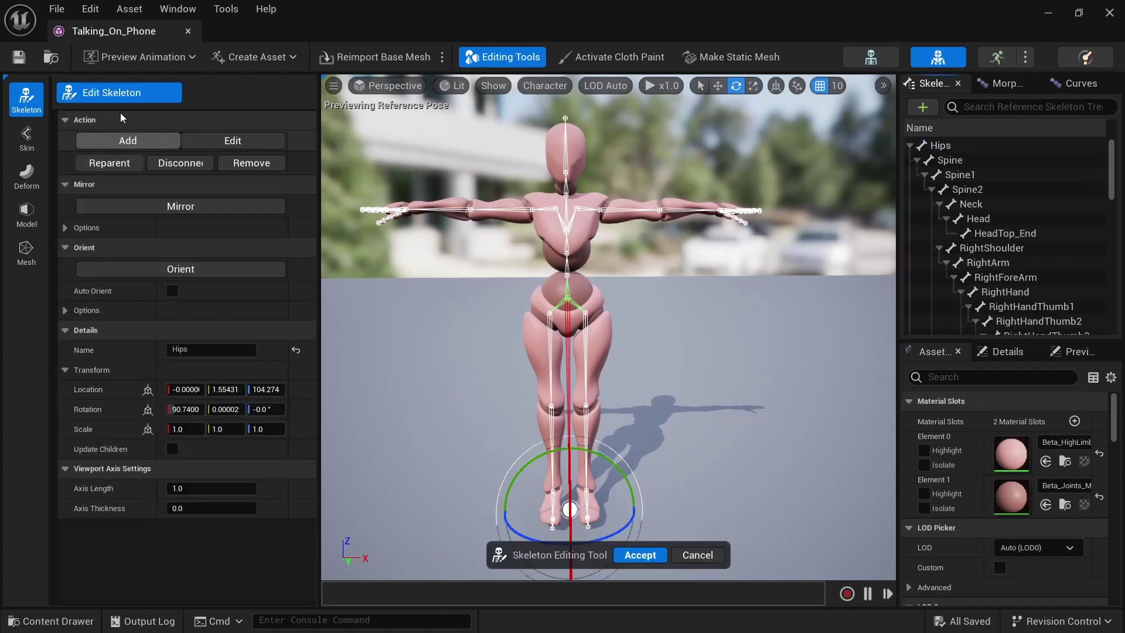
left_click(910, 146)
right_click(934, 181)
left_click(955, 215)
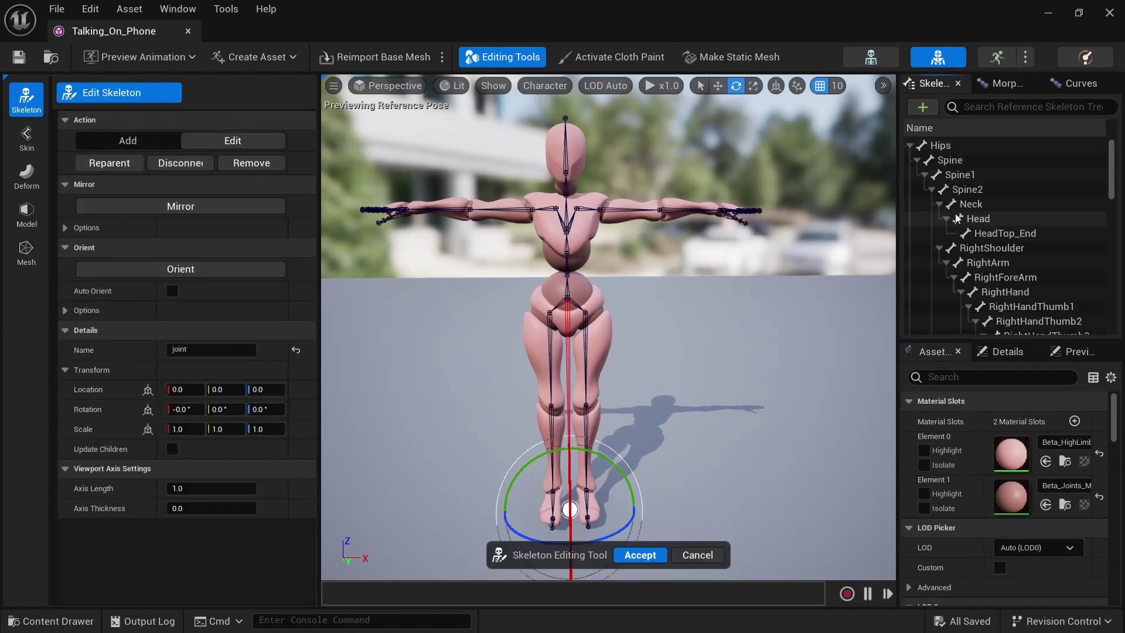
- Collapse the Hips hierarchy and rename the new top-level bone as Root
left_click(911, 145)
right_click(932, 162)
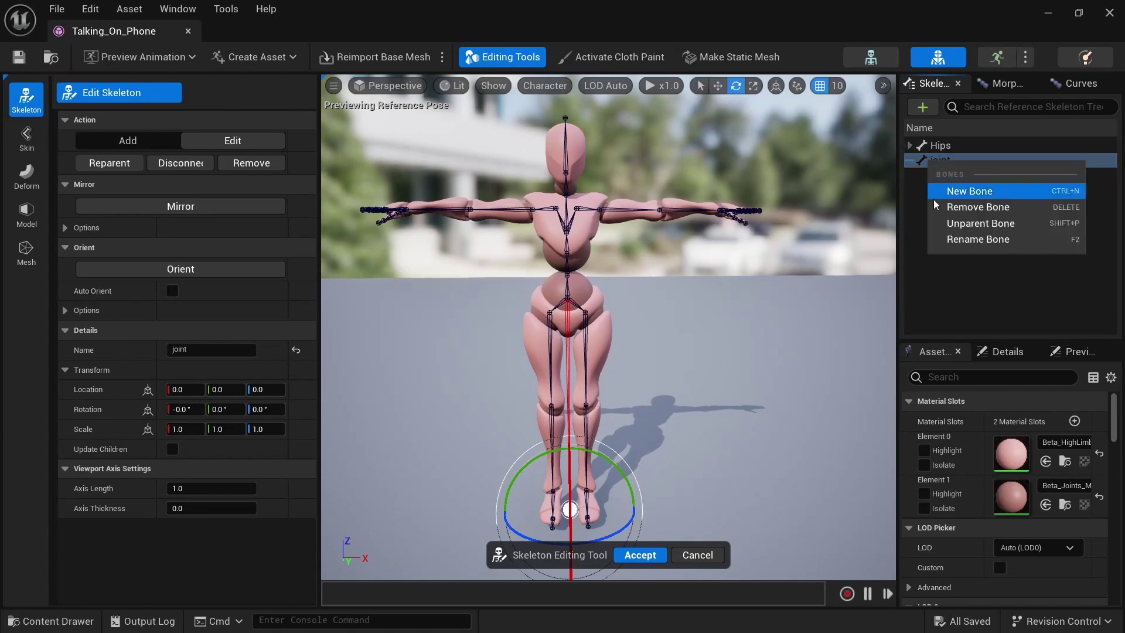
left_click(957, 240)
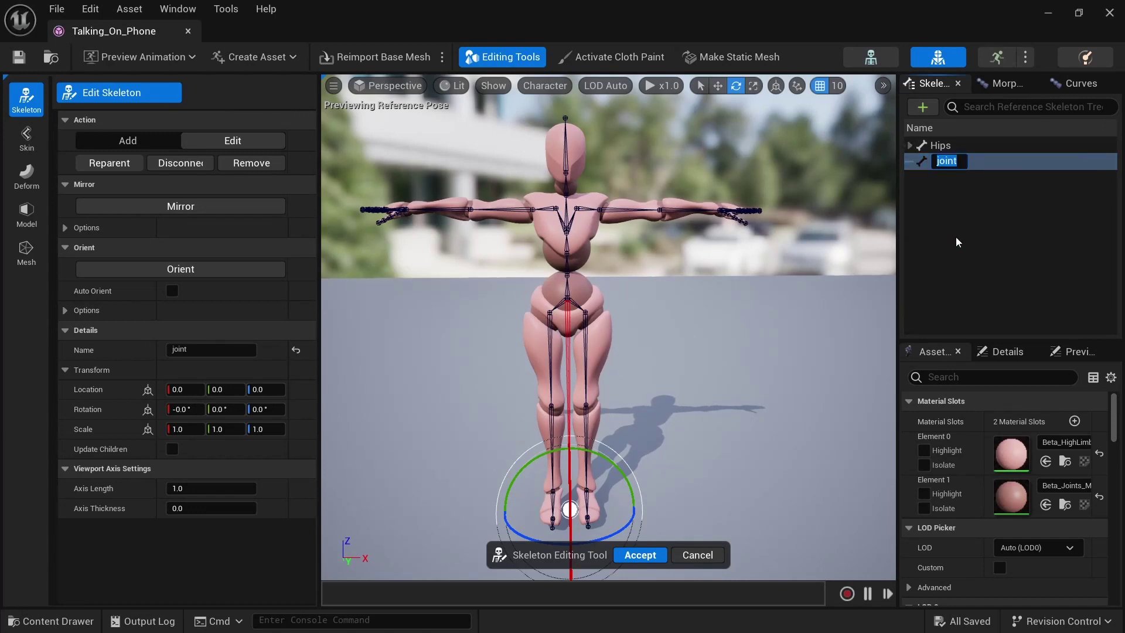
key("Return")
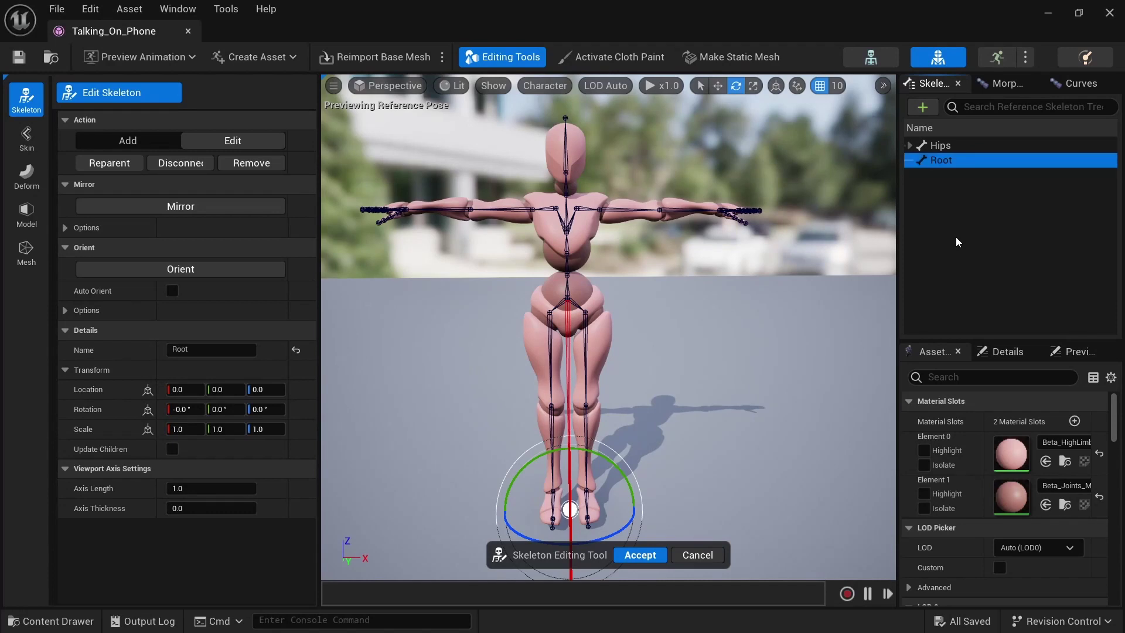
- Try to parent the Hips bone under the Root bone in the skeleton tree
left_click(941, 152)
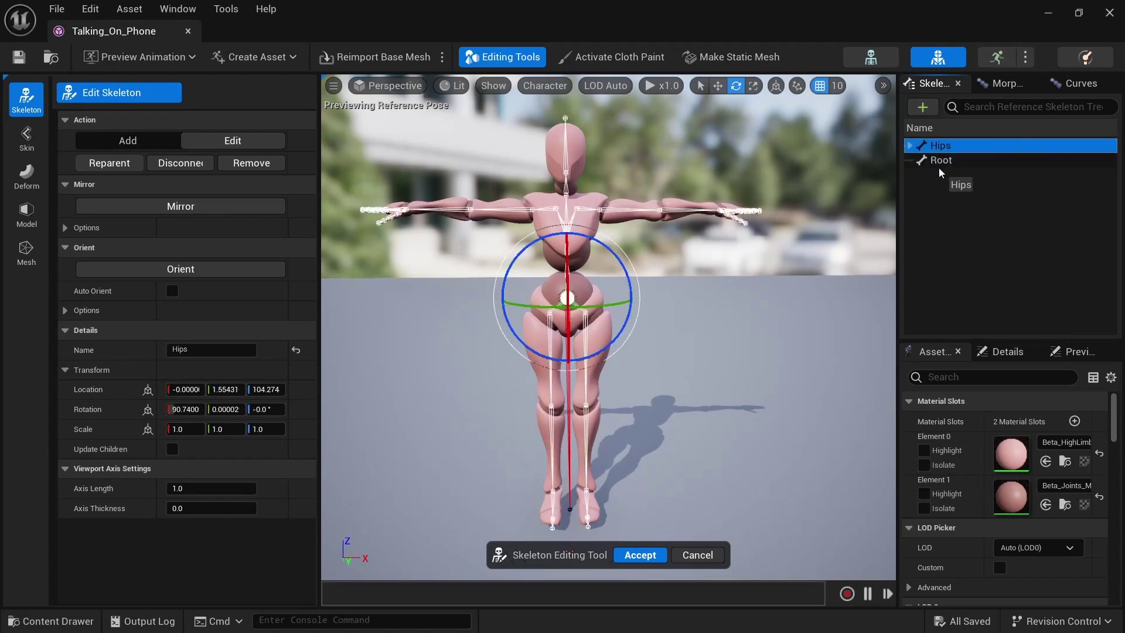
left_click_drag(939, 168, 941, 165)
left_click(910, 145)
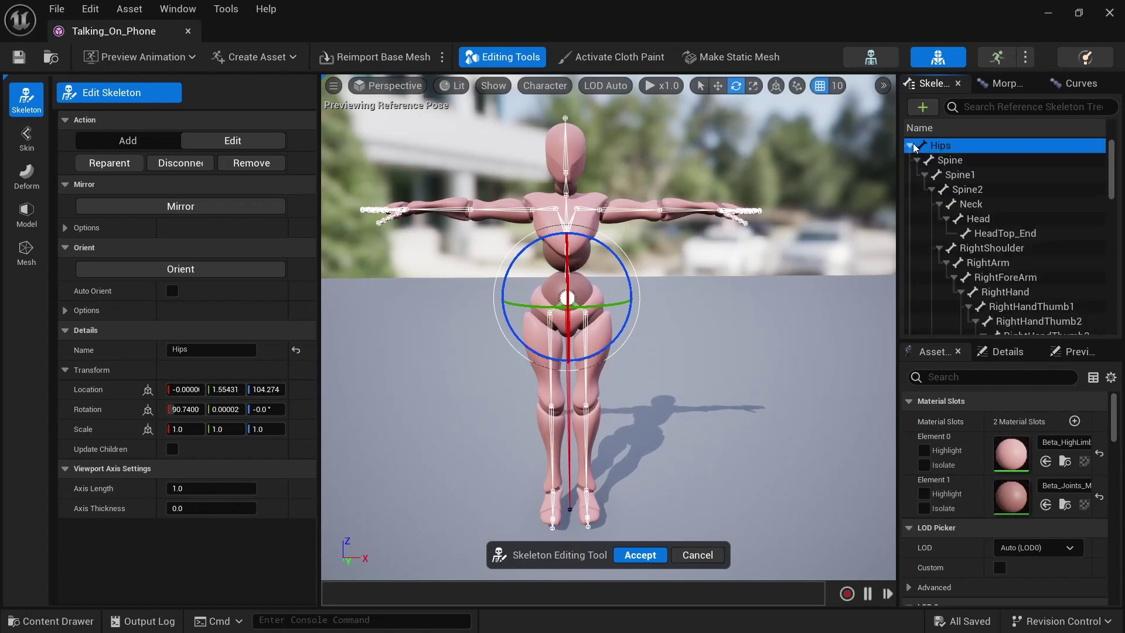
left_click(909, 145)
- Activate the Move gizmo for the Root bone and add a new child bone under Root
left_click(942, 162)
right_click(945, 163)
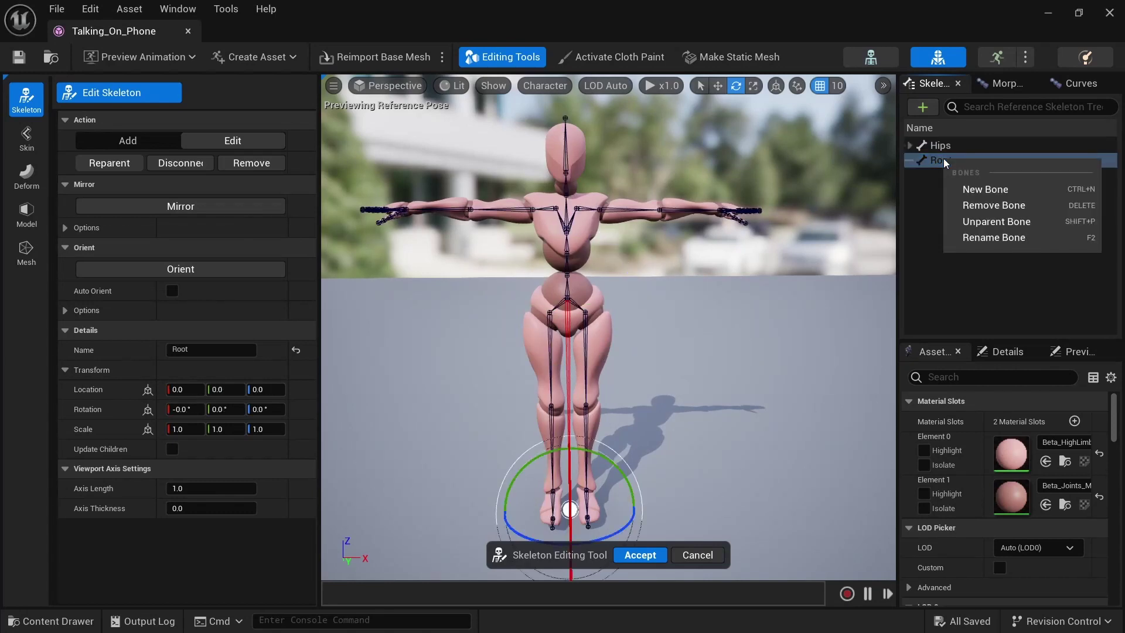
left_click(936, 163)
key("w")
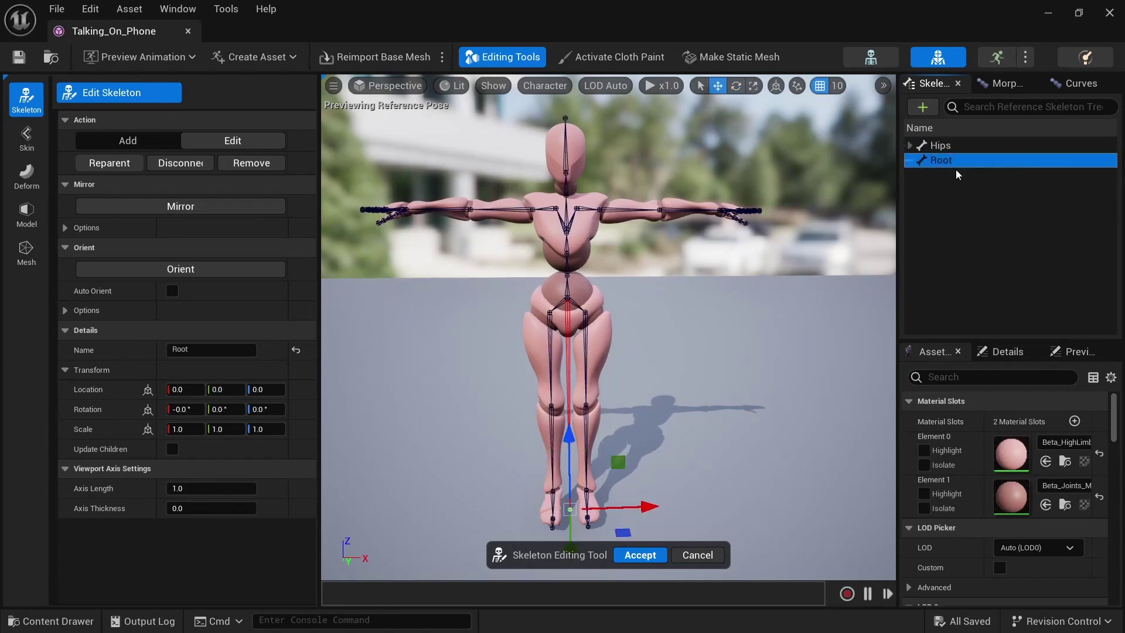
right_click(944, 167)
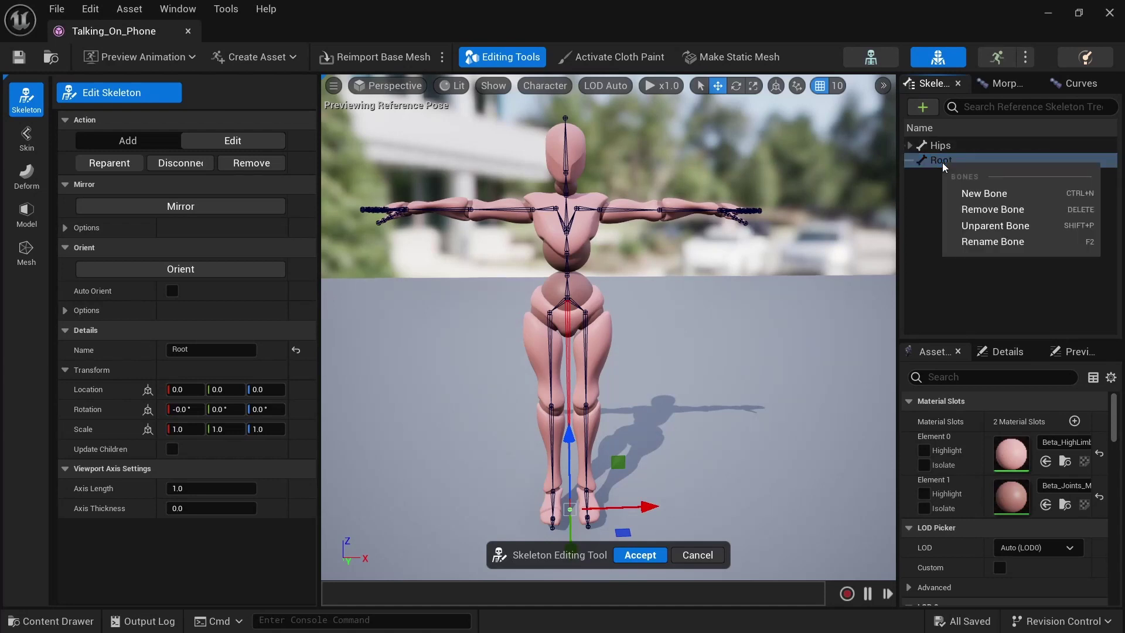
left_click(973, 191)
left_click(916, 161)
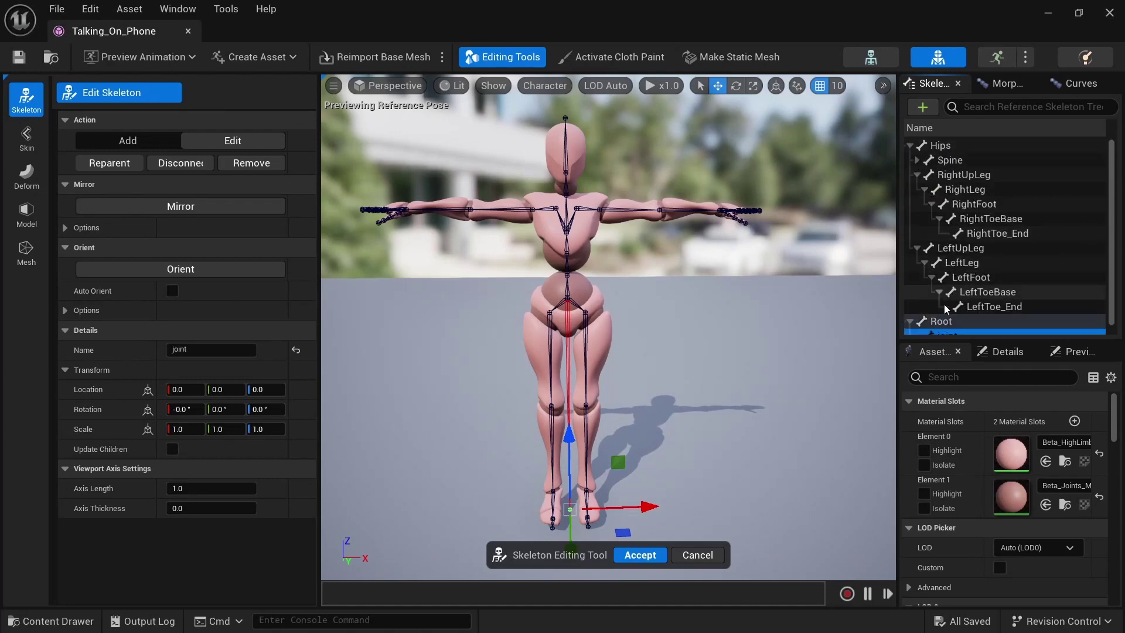
- Rename the new child bone under Root as HIPS_2
scroll(947, 307, "down", 1)
double_click(949, 329)
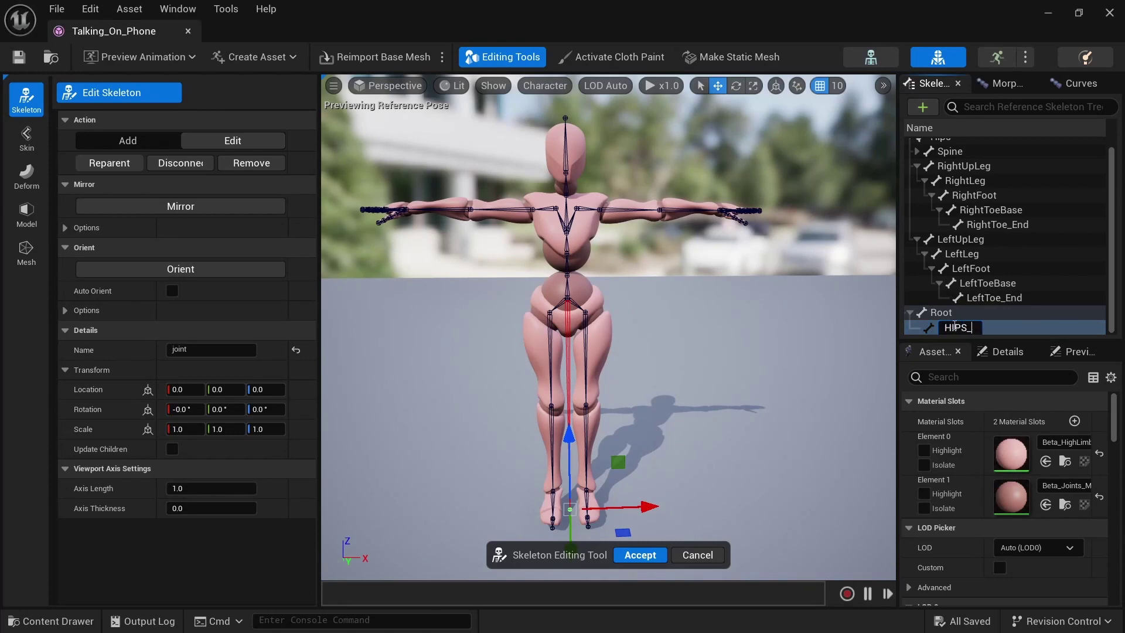
type("HIPS_2")
key("Return")
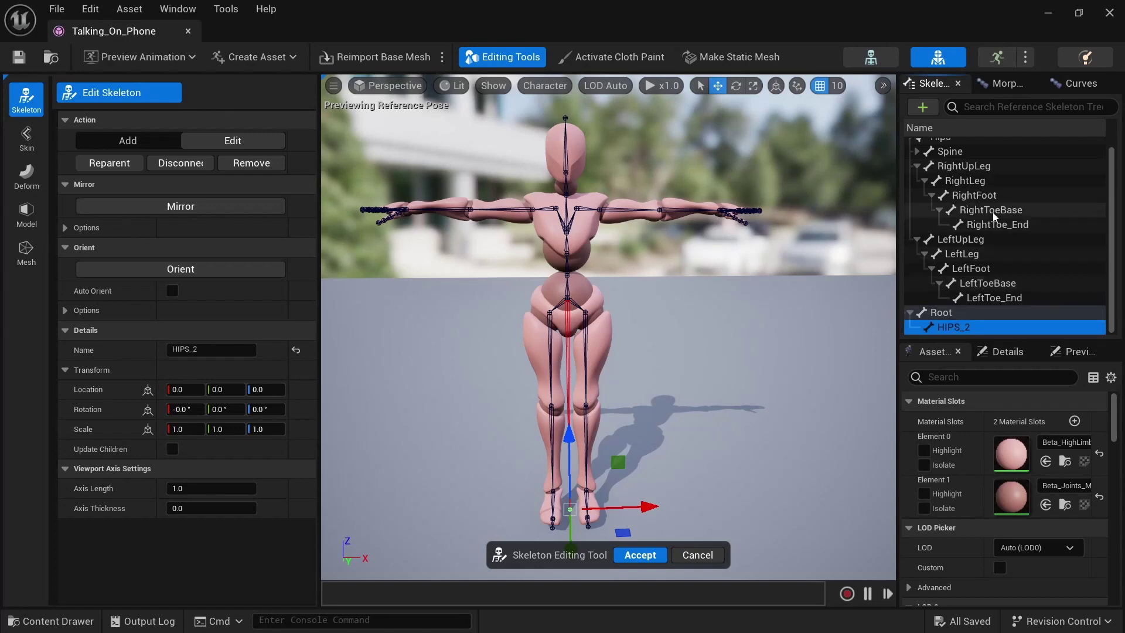
- Copy all Transform properties of the Hips bone and paste them onto the HIPS_2 bone
scroll(967, 211, "up", 1)
left_click(943, 146)
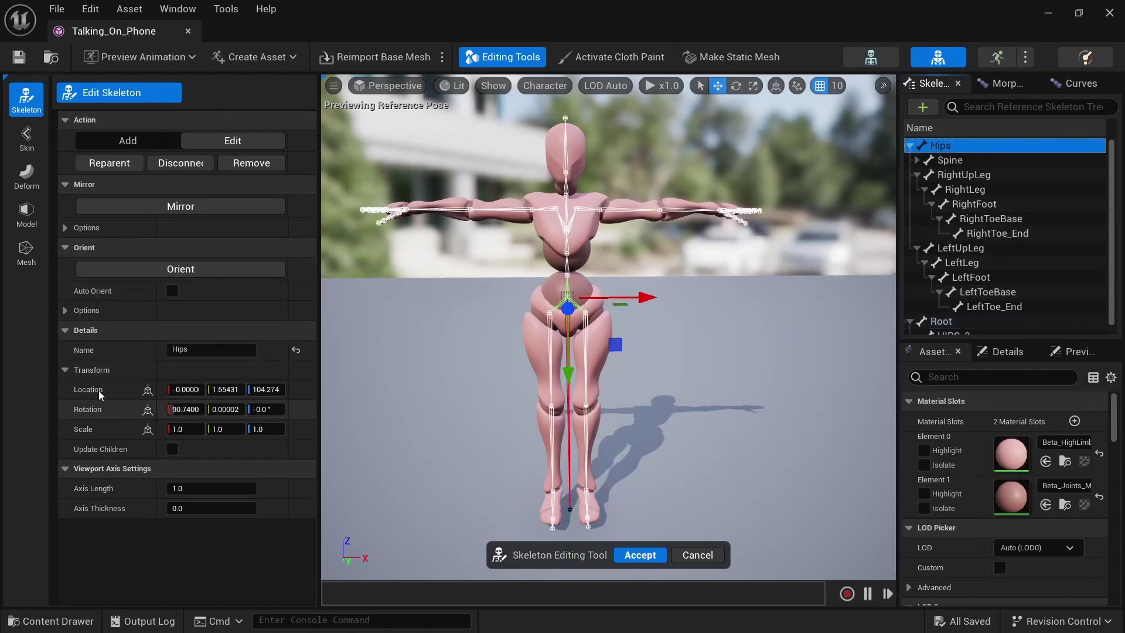
right_click(111, 372)
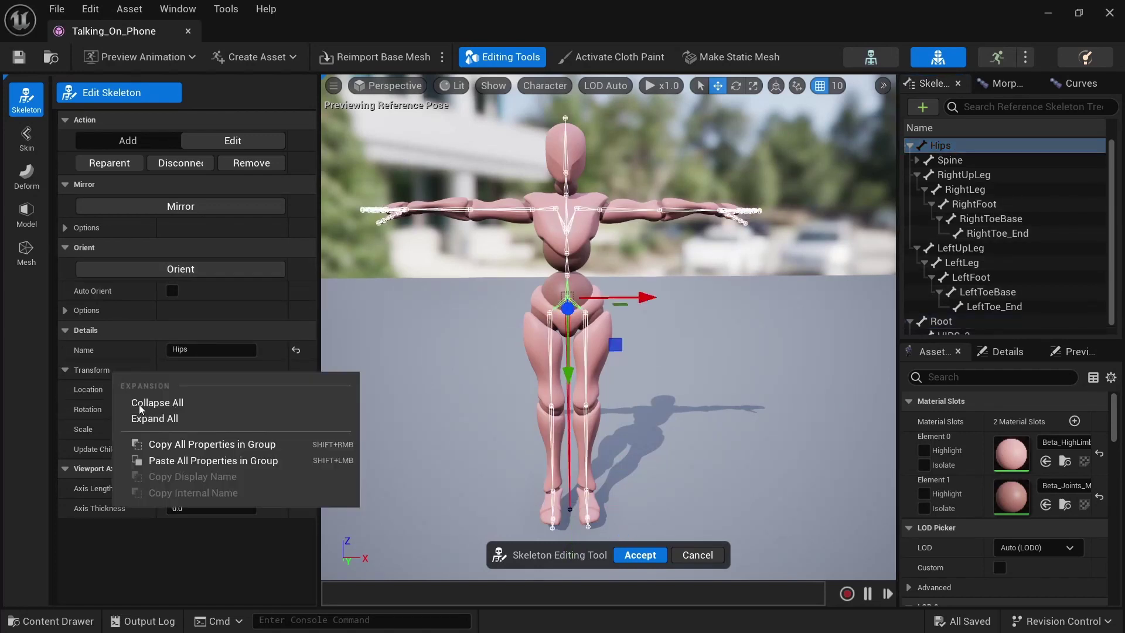
left_click(164, 449)
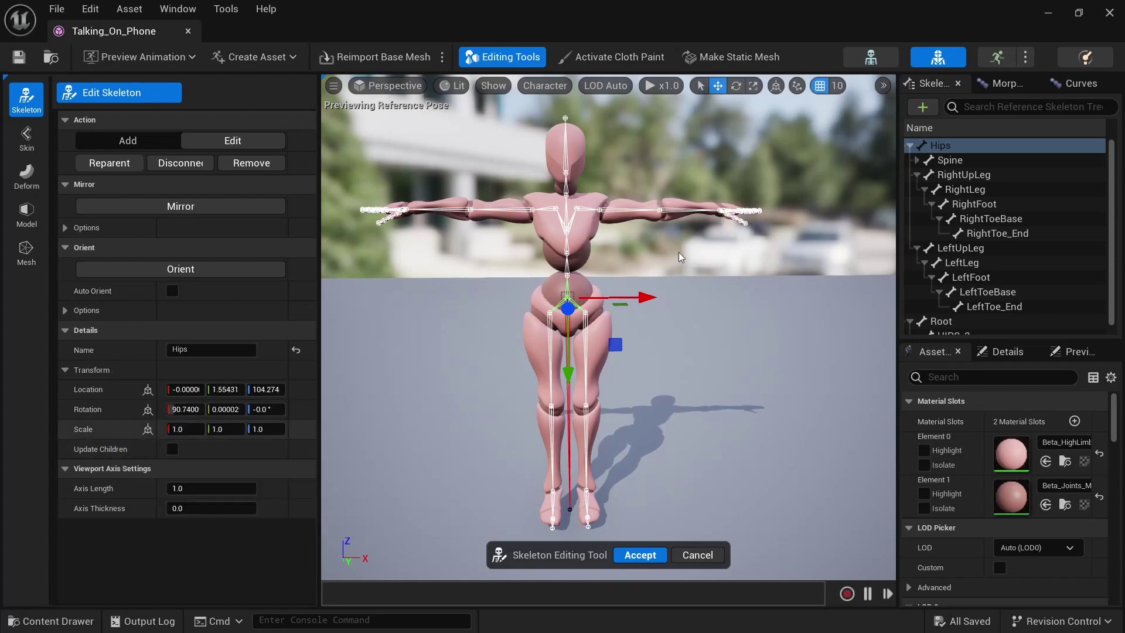
left_click(918, 174)
left_click(961, 277)
right_click(963, 279)
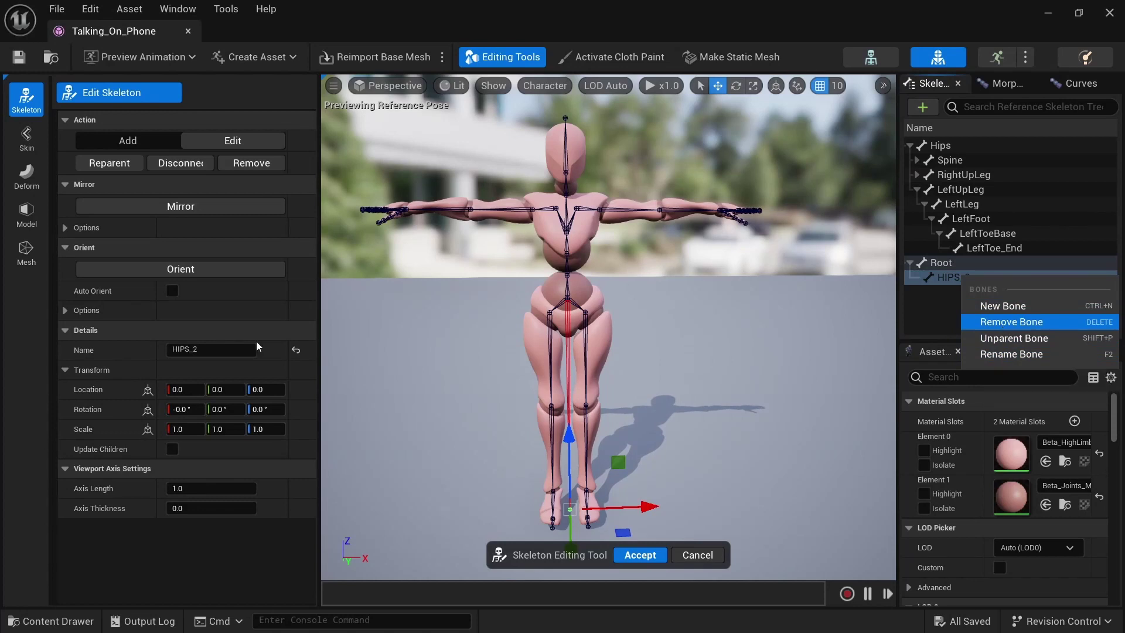
right_click(107, 372)
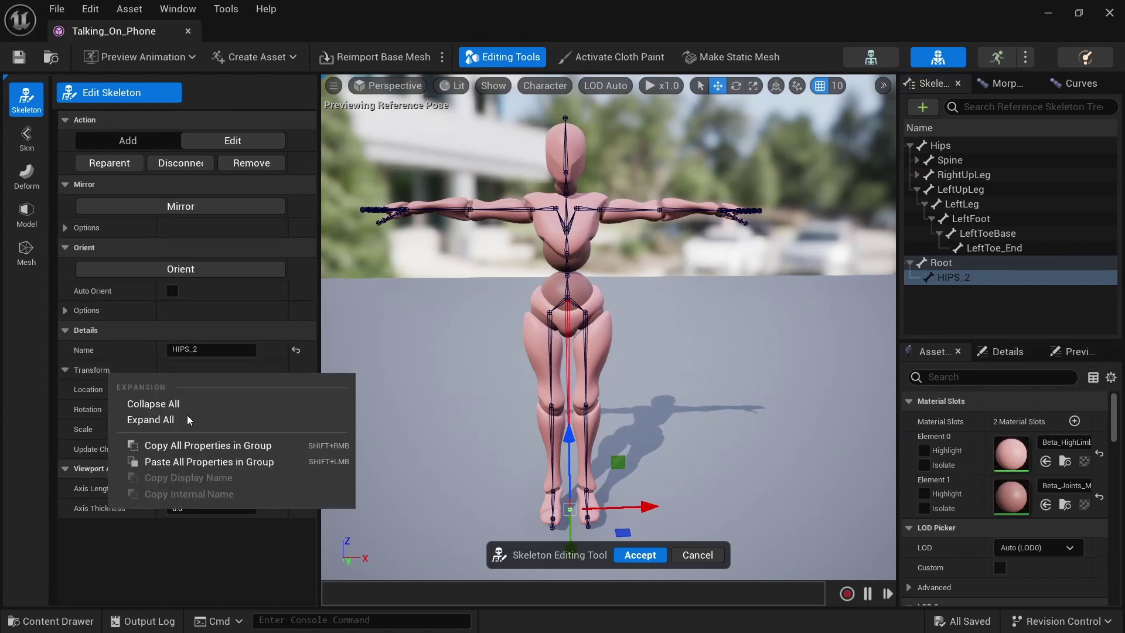
left_click(194, 460)
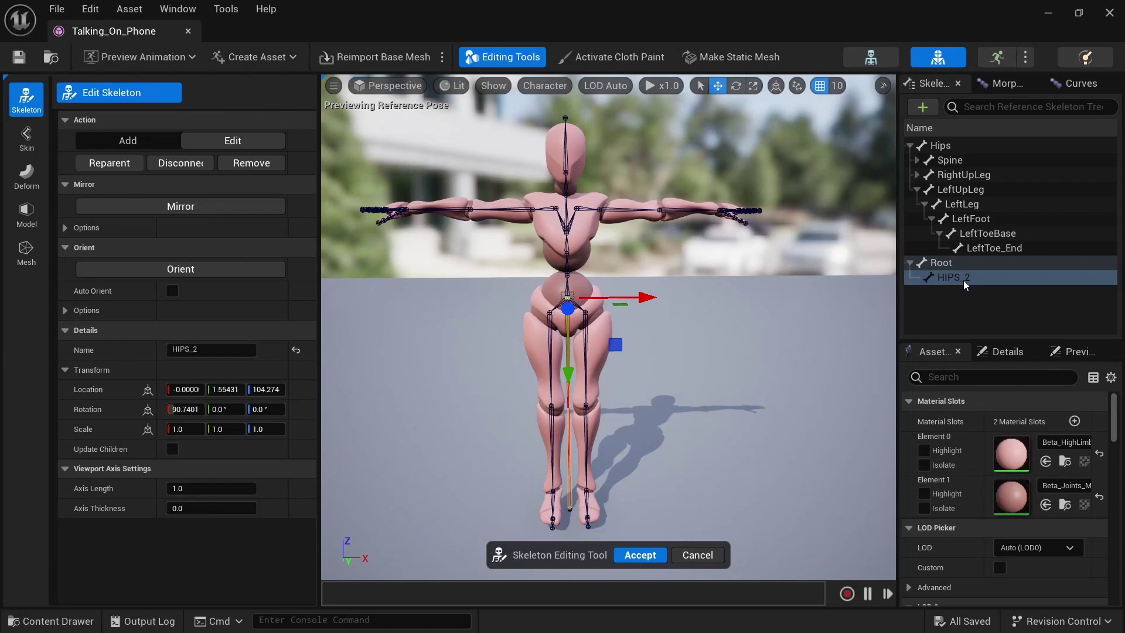
- Compare the Root and Hips transforms, and set the Hips bone's Y and Z location and X rotation to 0
left_click(950, 265)
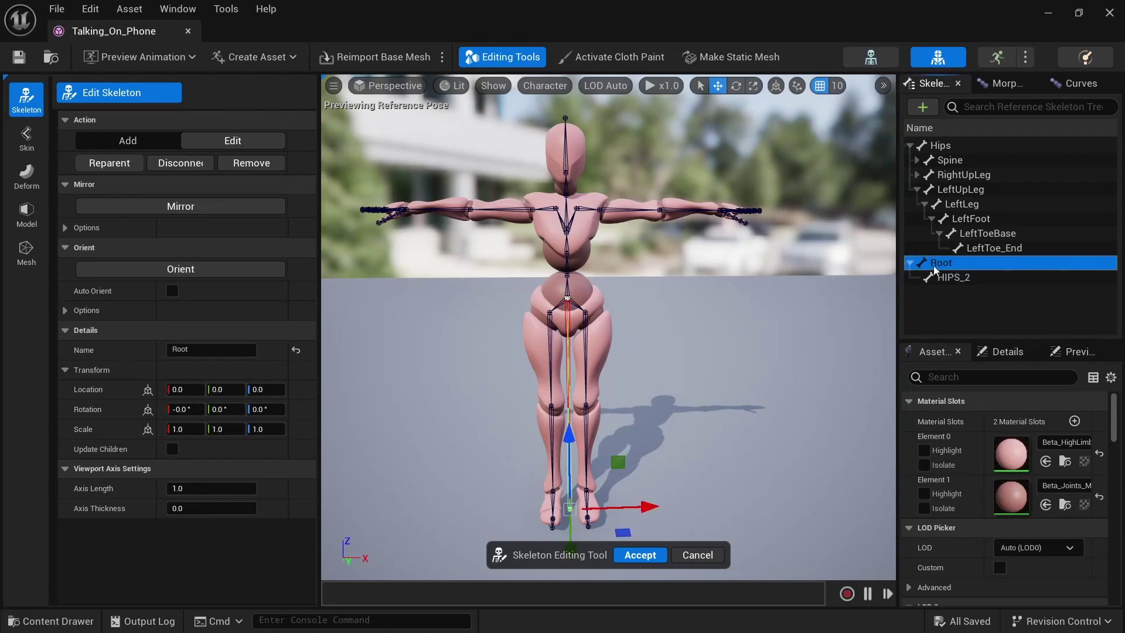
left_click(949, 147)
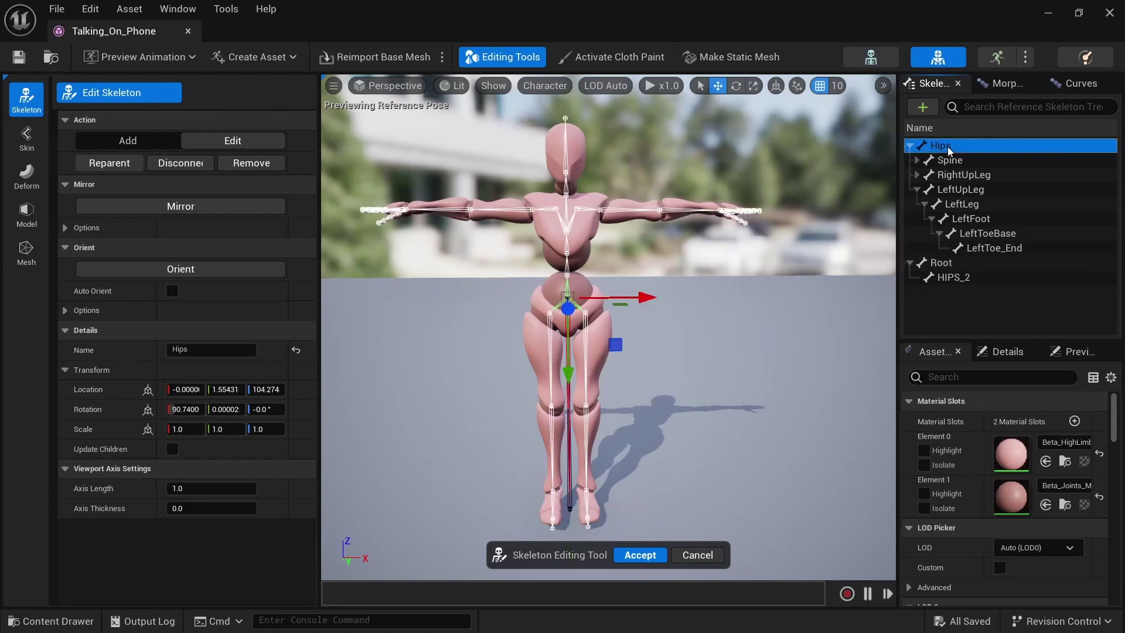
left_click(950, 264)
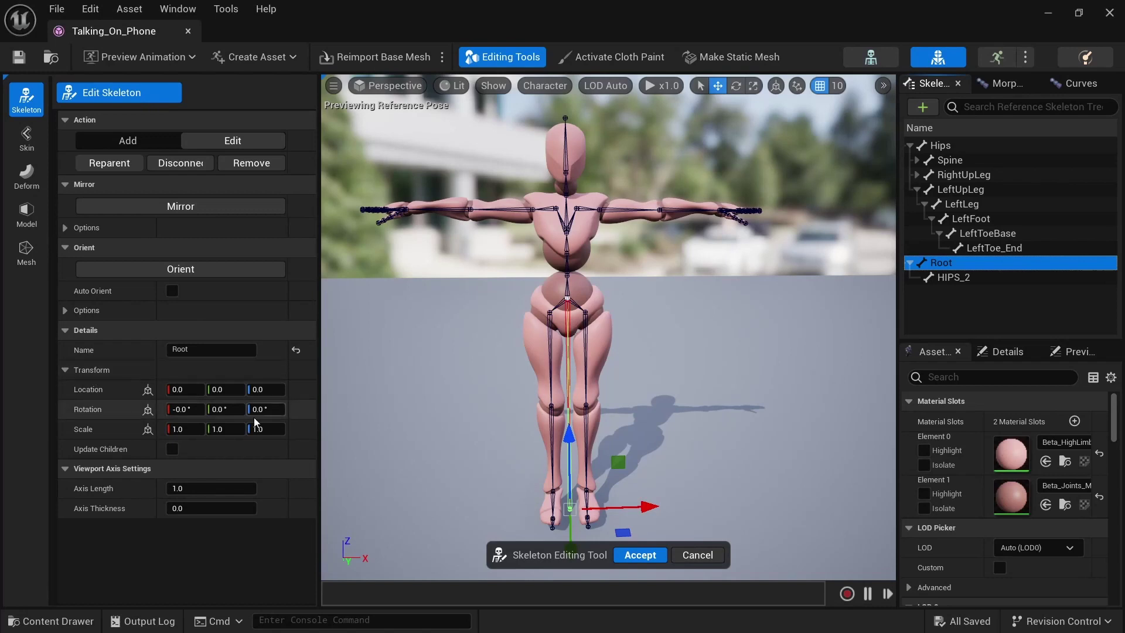
left_click(940, 145)
left_click(191, 391)
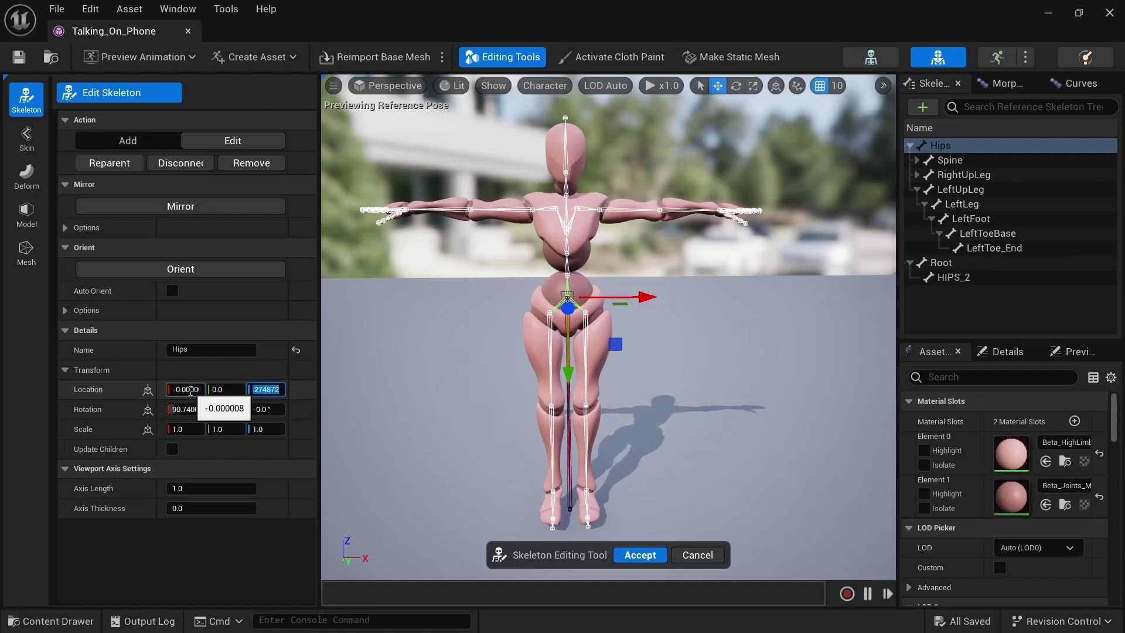
type("0")
key("Return")
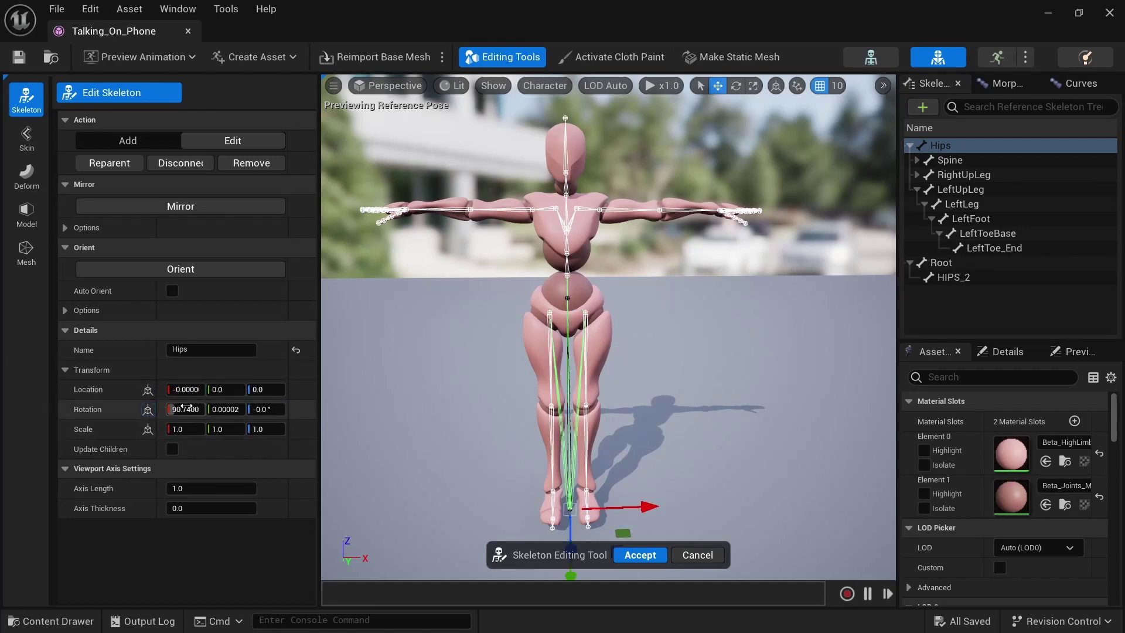
type("0")
key("Tab")
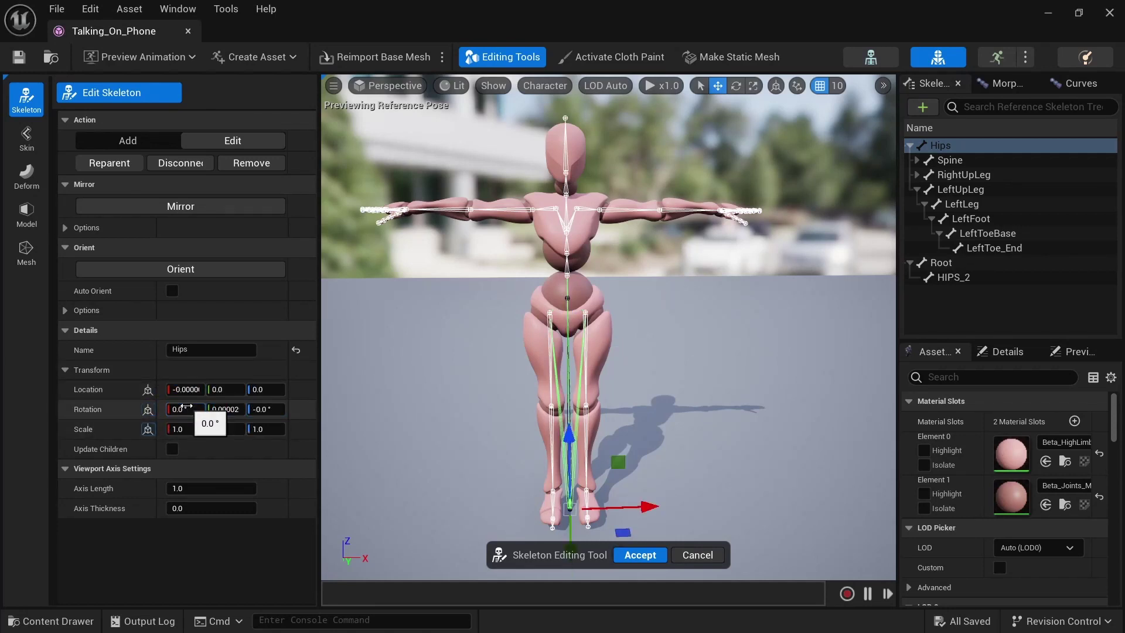
- Rename the original Hips bone at the top of the hierarchy as Root_2
right_click(960, 150)
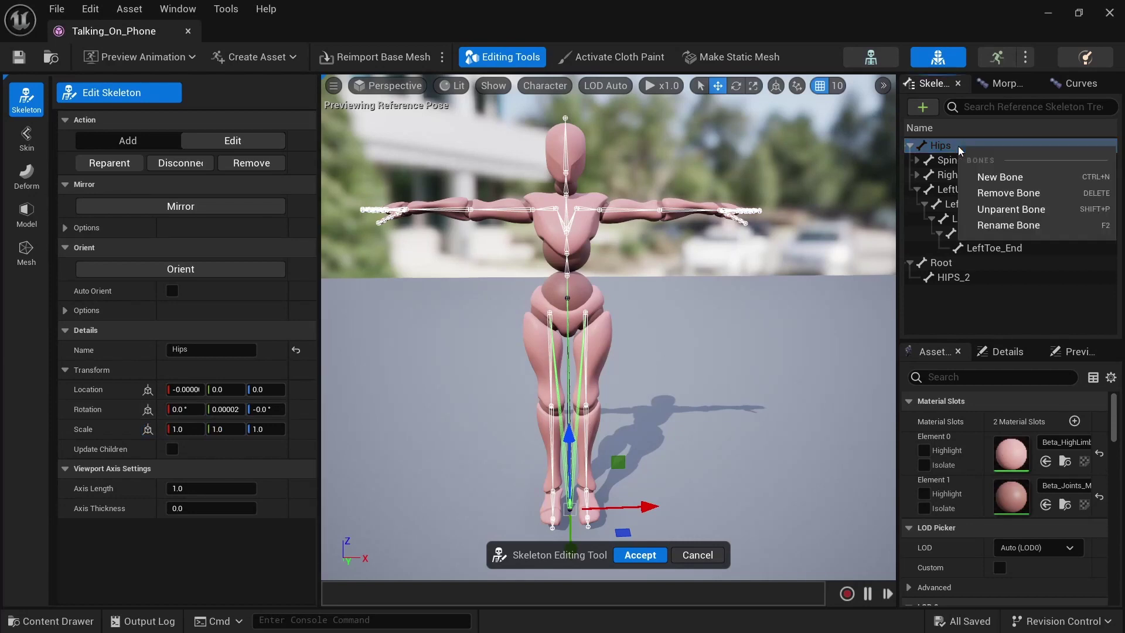
left_click(1003, 225)
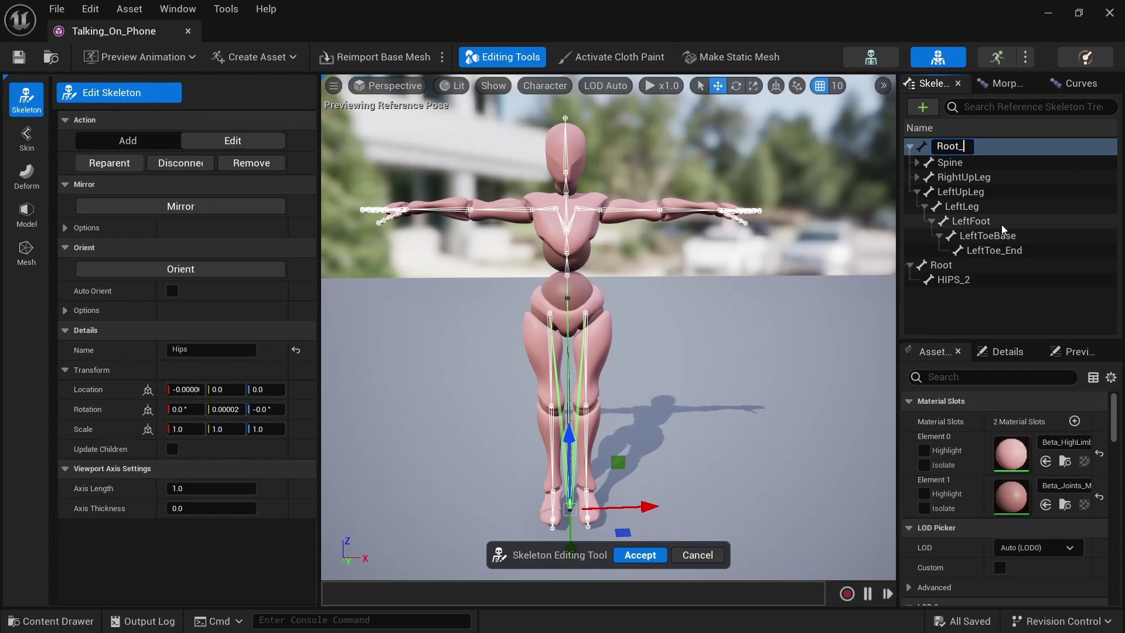
type("Root_2")
key("Return")
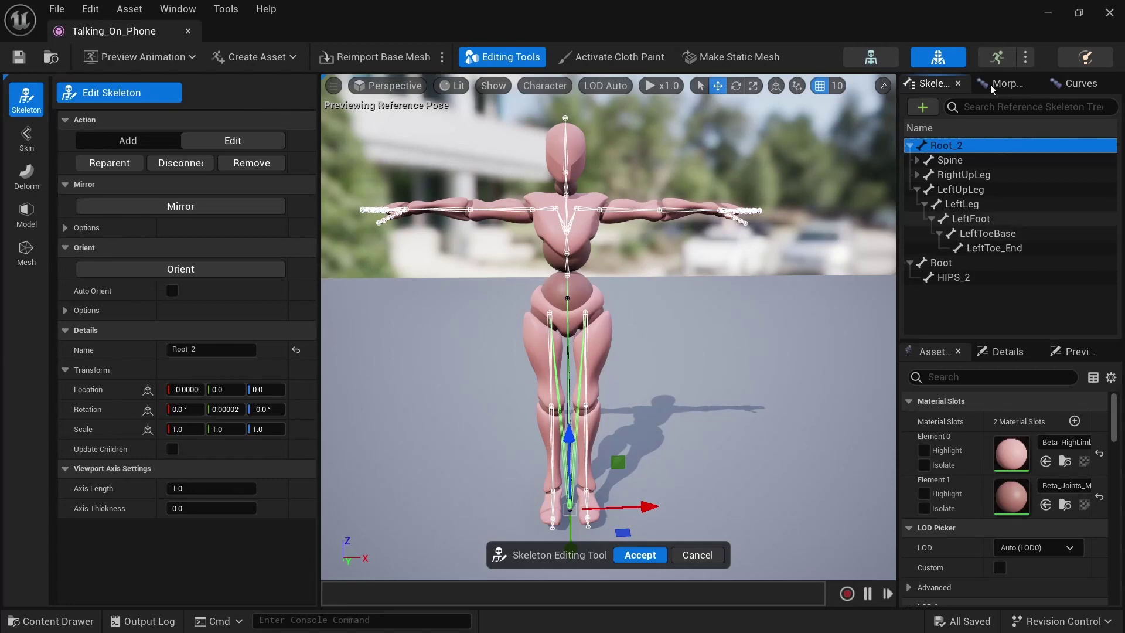
- Reparent HIPS_2 from Root to Root_2, and collapse the RightUpLeg and LeftUpLeg bone chains
left_click(965, 279)
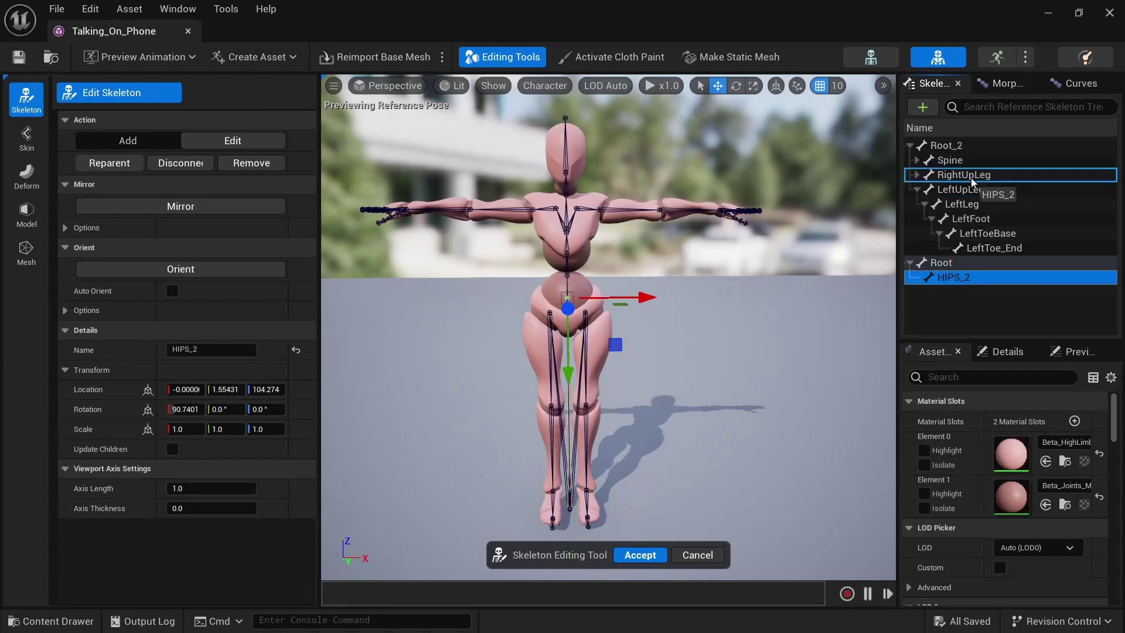
left_click(917, 160)
left_click(918, 160)
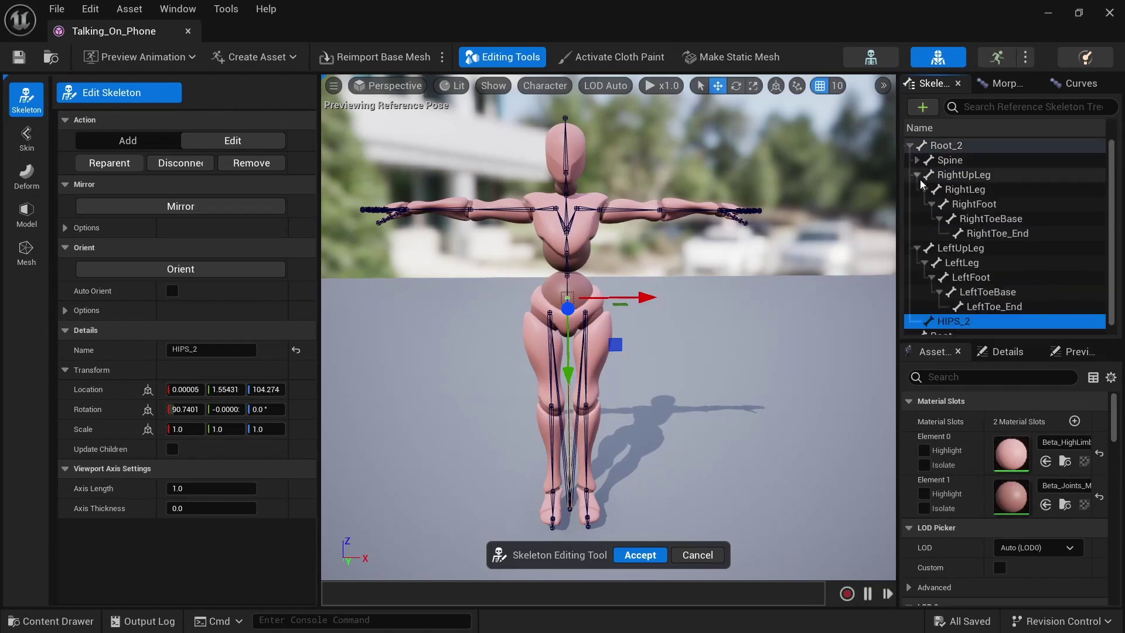
left_click(918, 175)
left_click(917, 191)
- Reparent the Spine, RightUpLeg and LeftUpLeg bones from Root_2 to HIPS_2
left_click(952, 162)
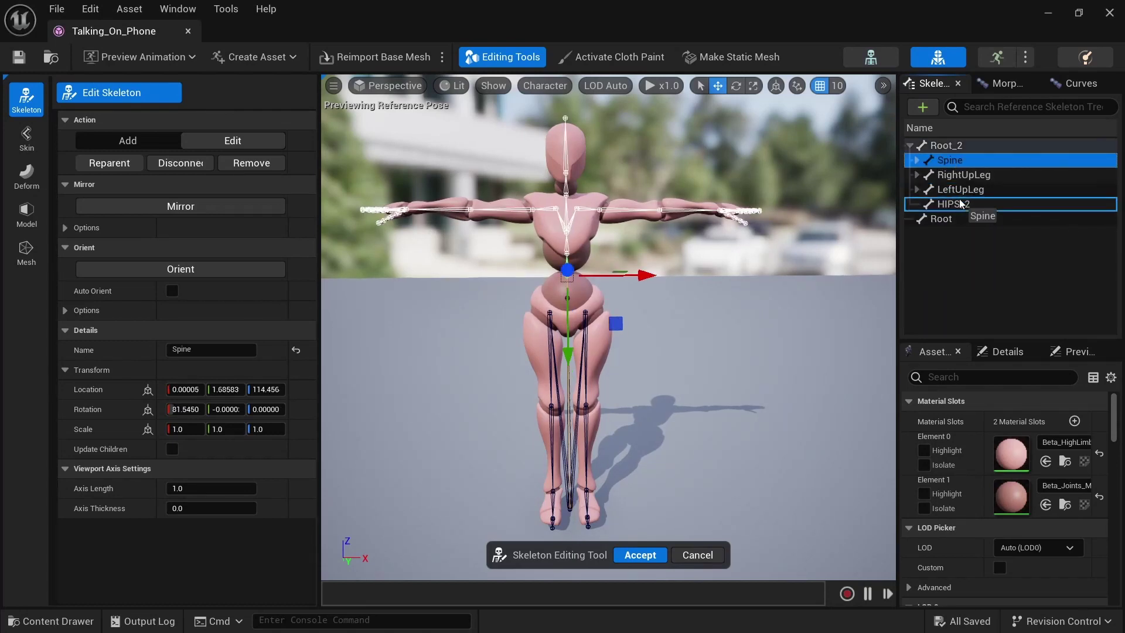
left_click_drag(960, 209, 960, 207)
left_click(918, 160)
left_click(956, 164)
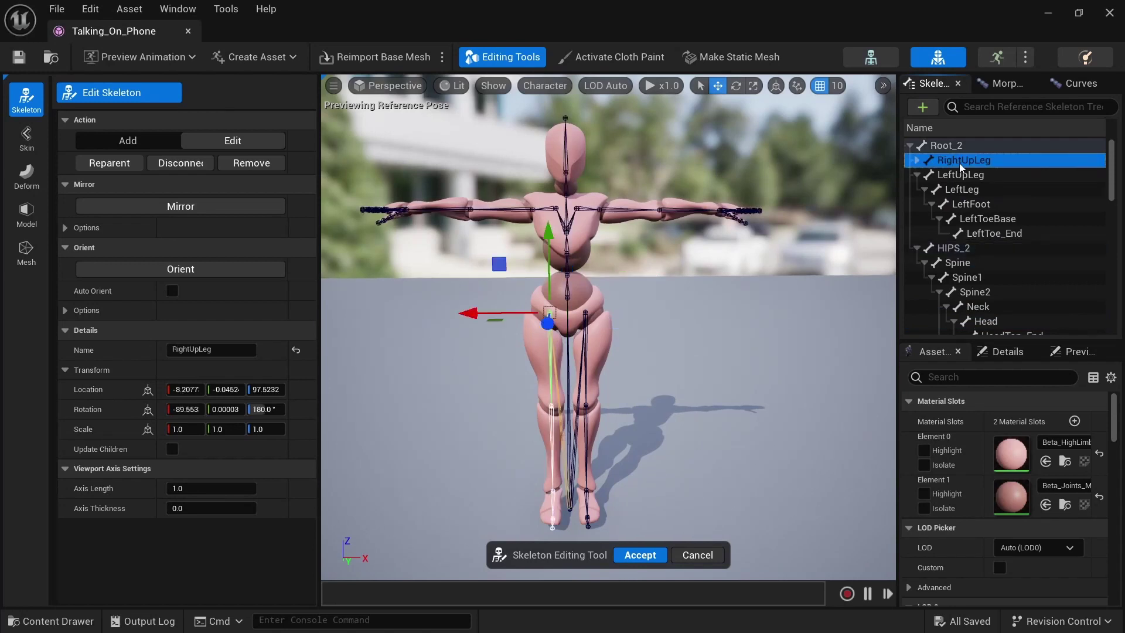
left_click(917, 248)
left_click_drag(956, 162, 956, 236)
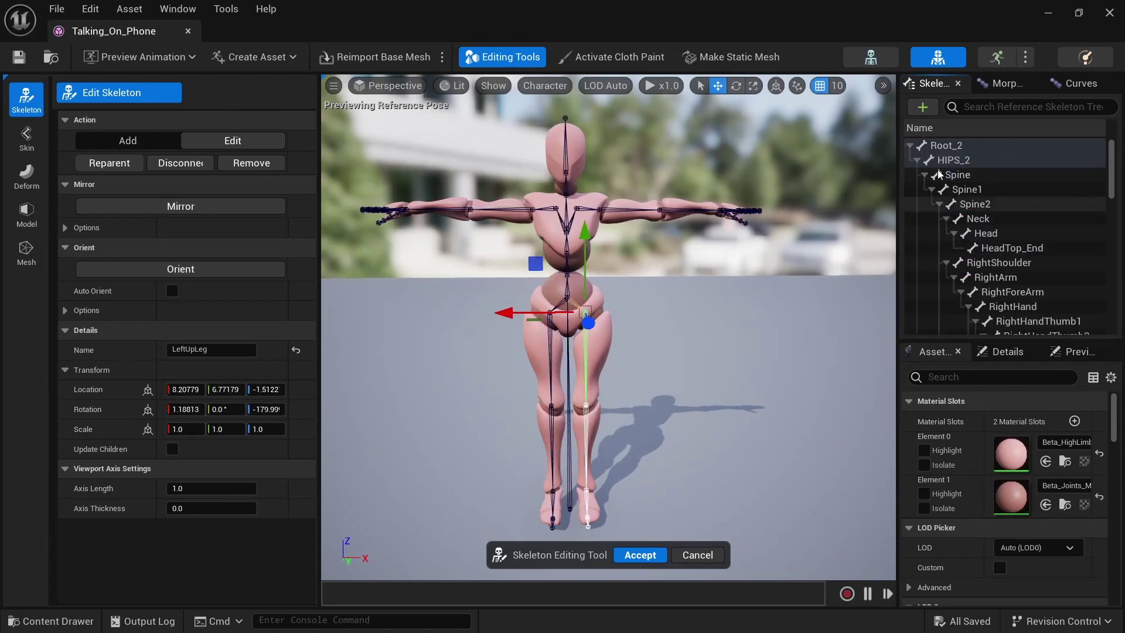
left_click(917, 161)
- Check the Root_2, HIPS_2 and Spine bones, and remove the leftover childless Root bone from the skeleton
left_click(946, 145)
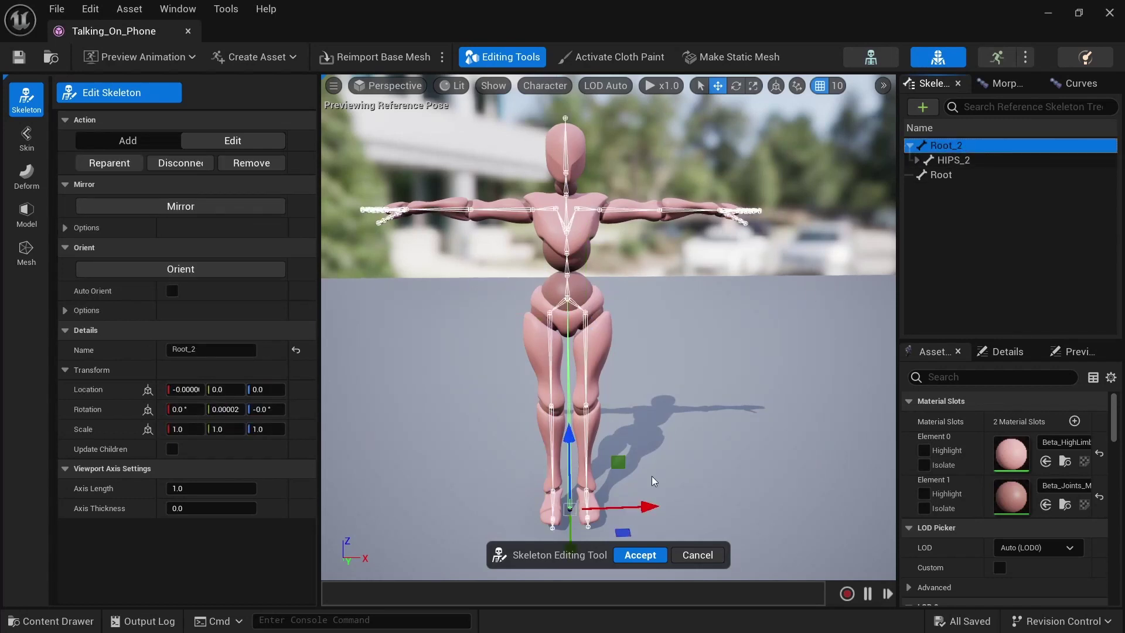
left_click(963, 165)
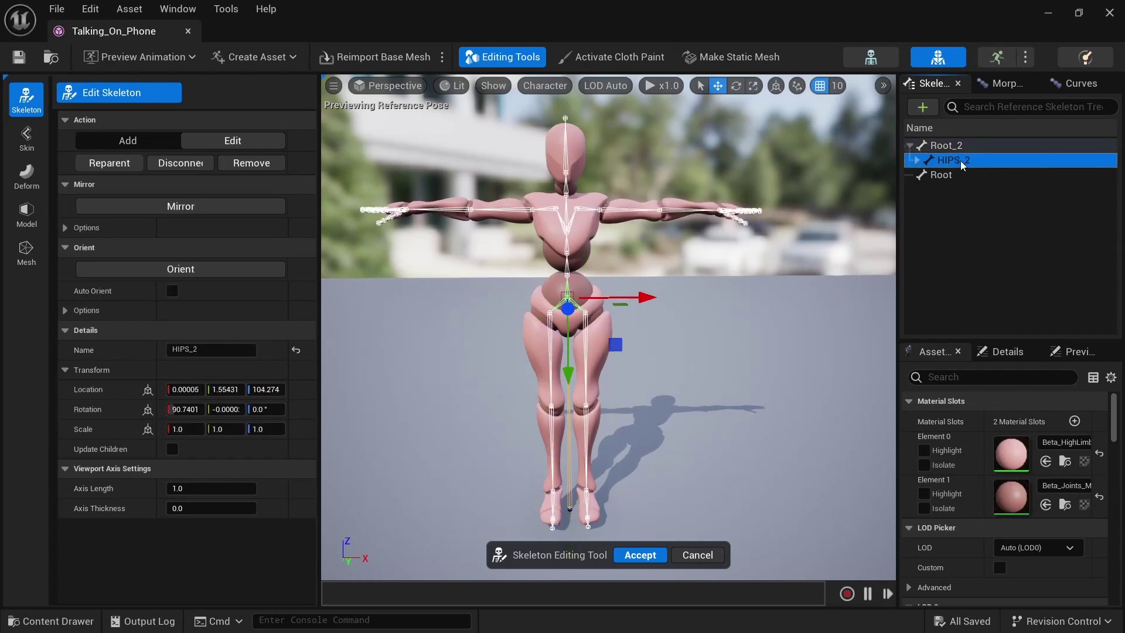
left_click(917, 161)
left_click(961, 175)
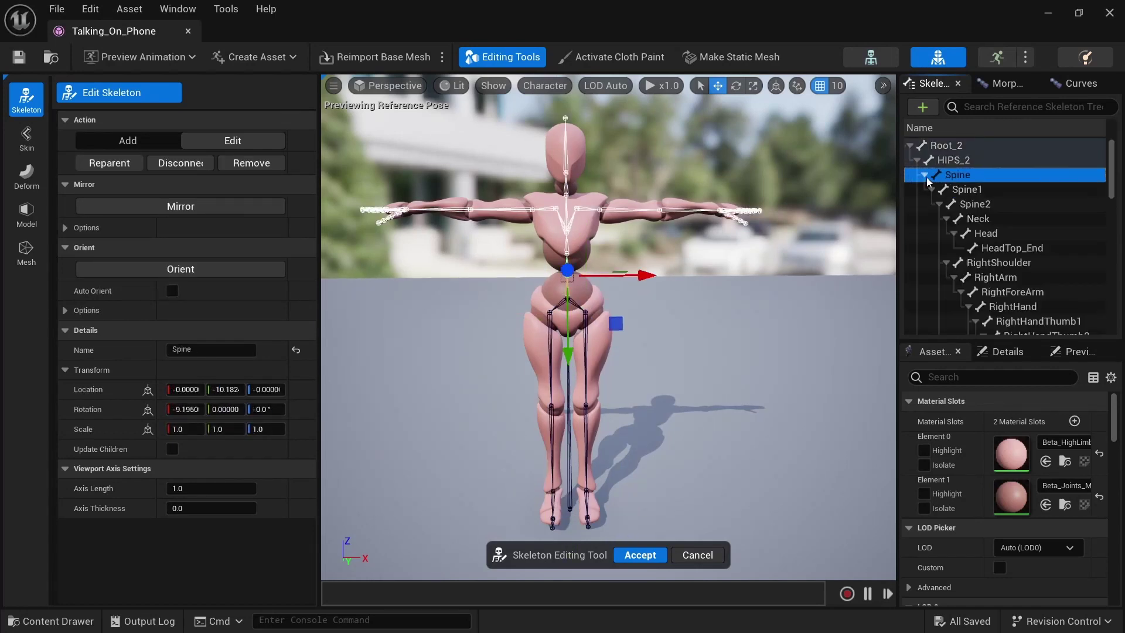
left_click(924, 175)
left_click(918, 161)
left_click(943, 175)
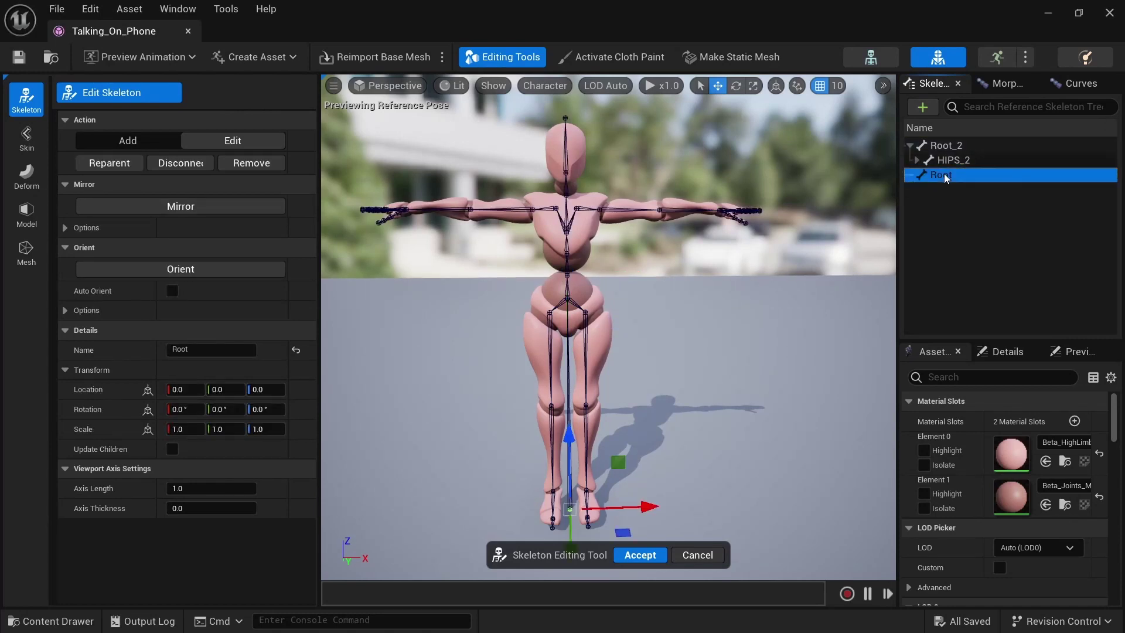
- Rename the HIPS_2 bone as Hips
right_click(952, 163)
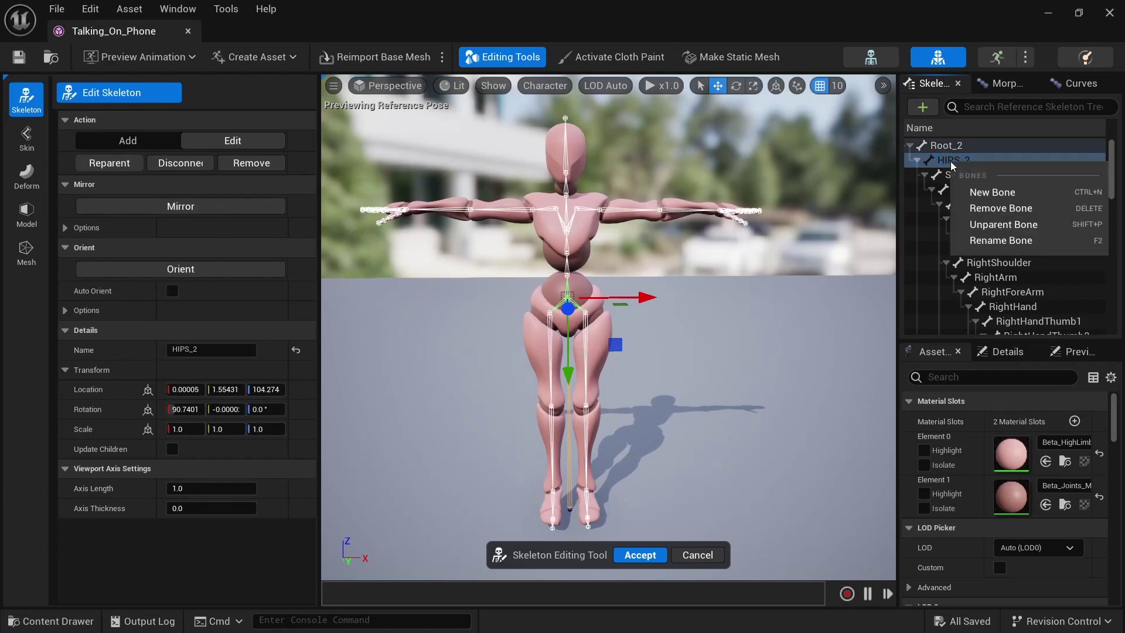
left_click(990, 241)
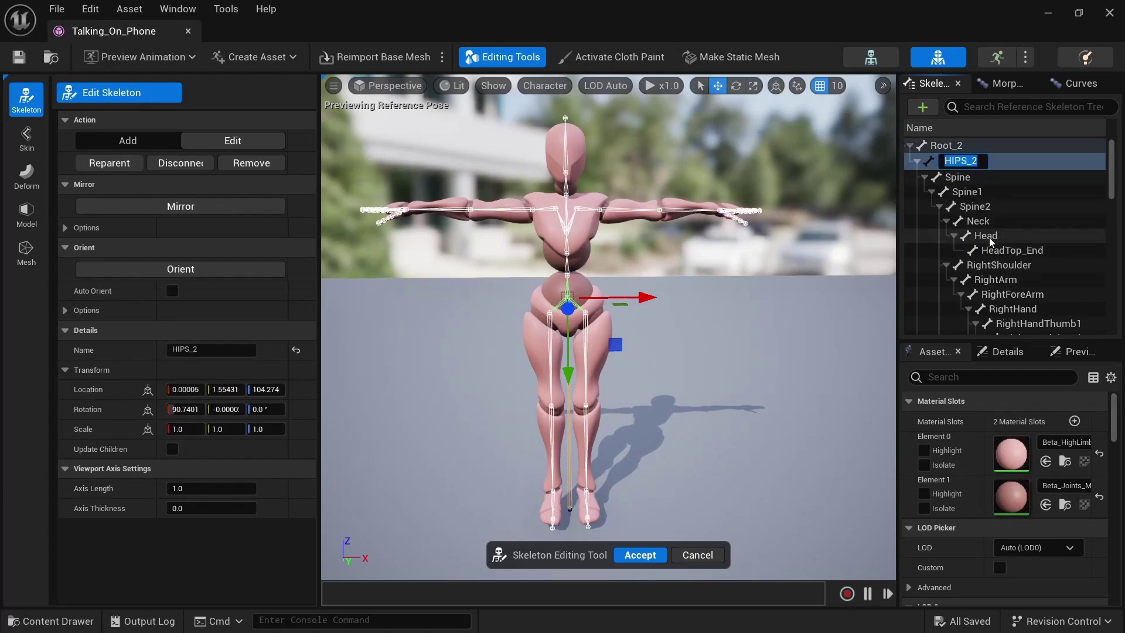
key("Return")
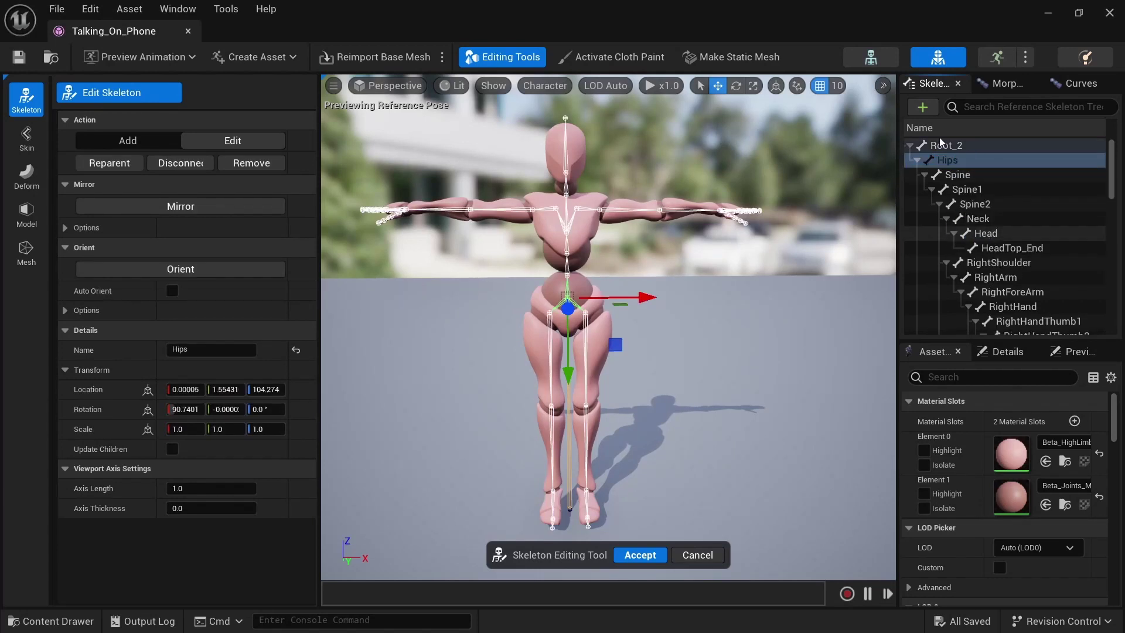
- Rename the Root_2 bone as Root
left_click(967, 148)
right_click(947, 147)
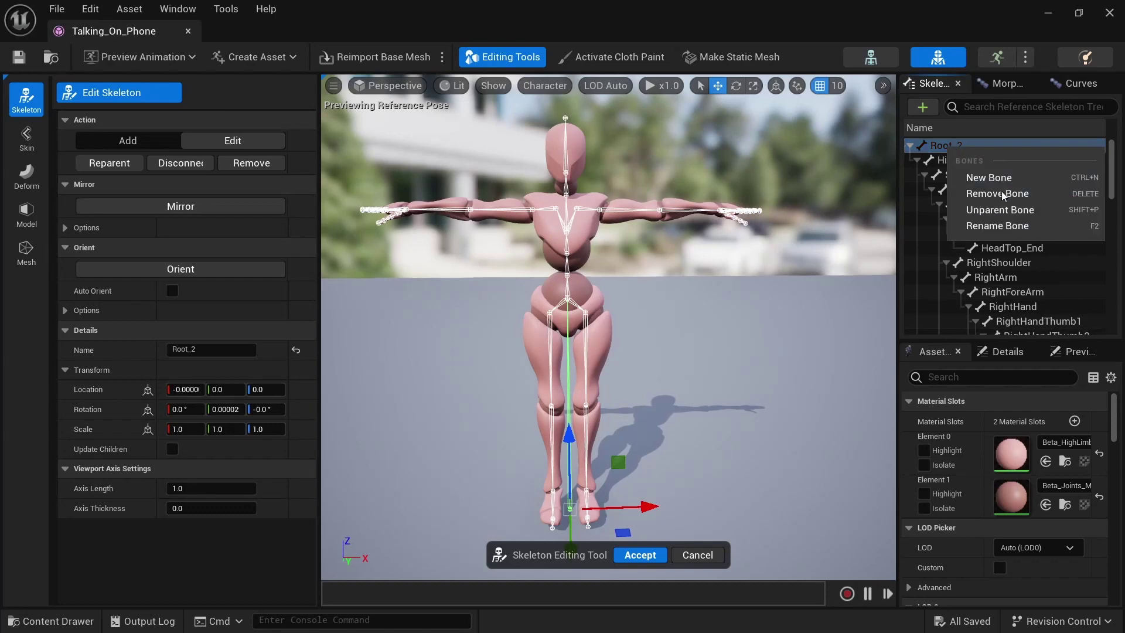
left_click(1011, 226)
key("Return")
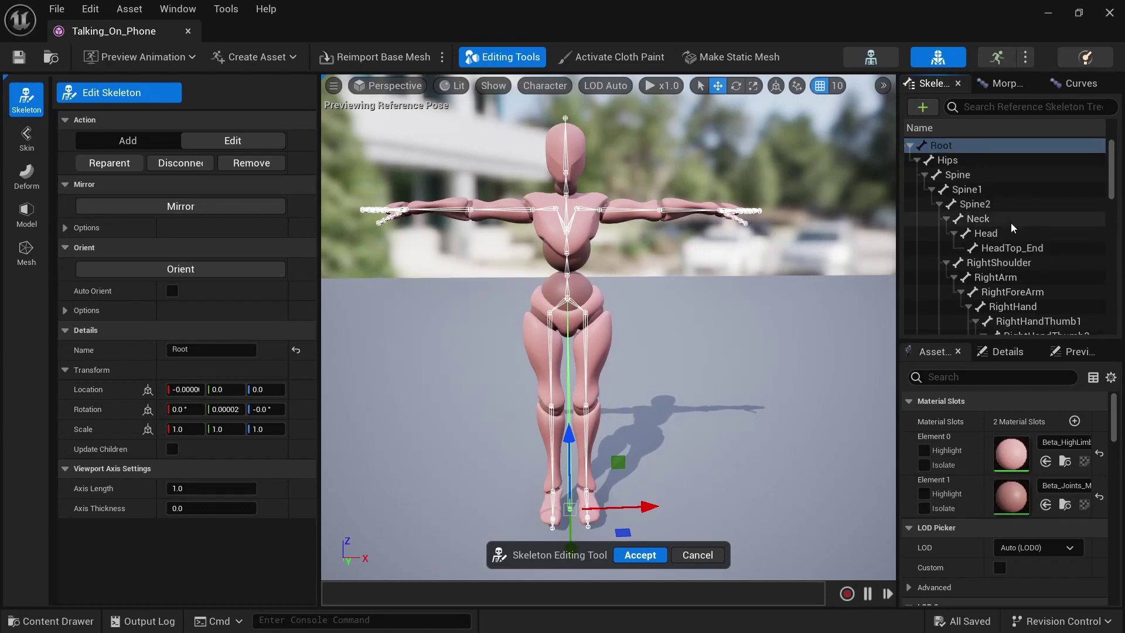
- Try moving the Hips bone about 33 units along X, and undo the move
left_click(917, 160)
left_click(937, 160)
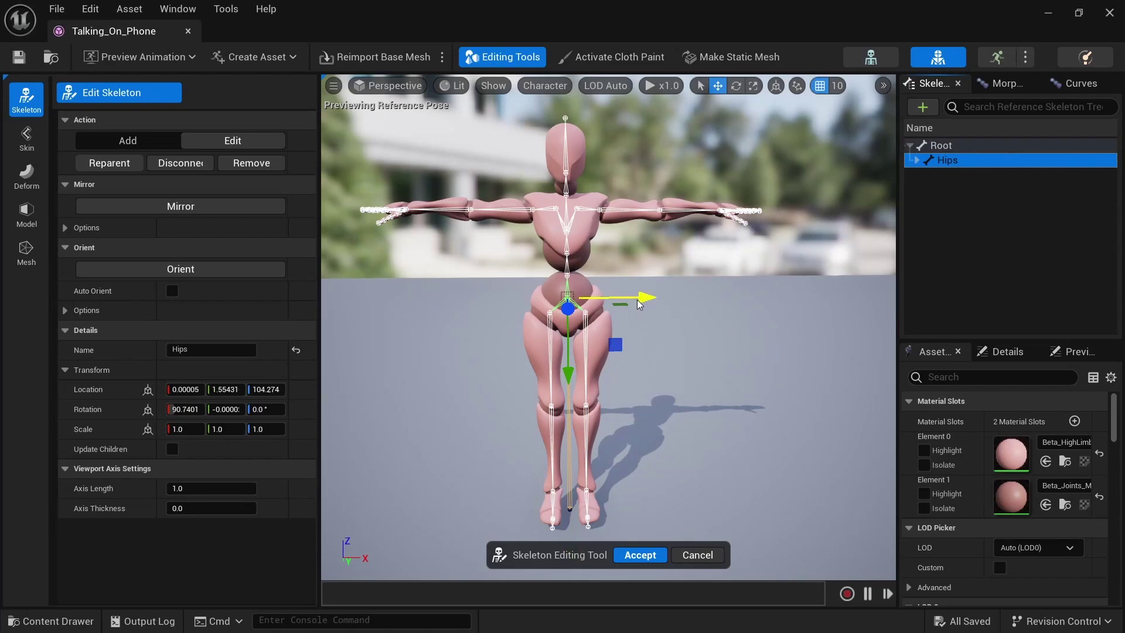
left_click_drag(638, 303, 713, 320)
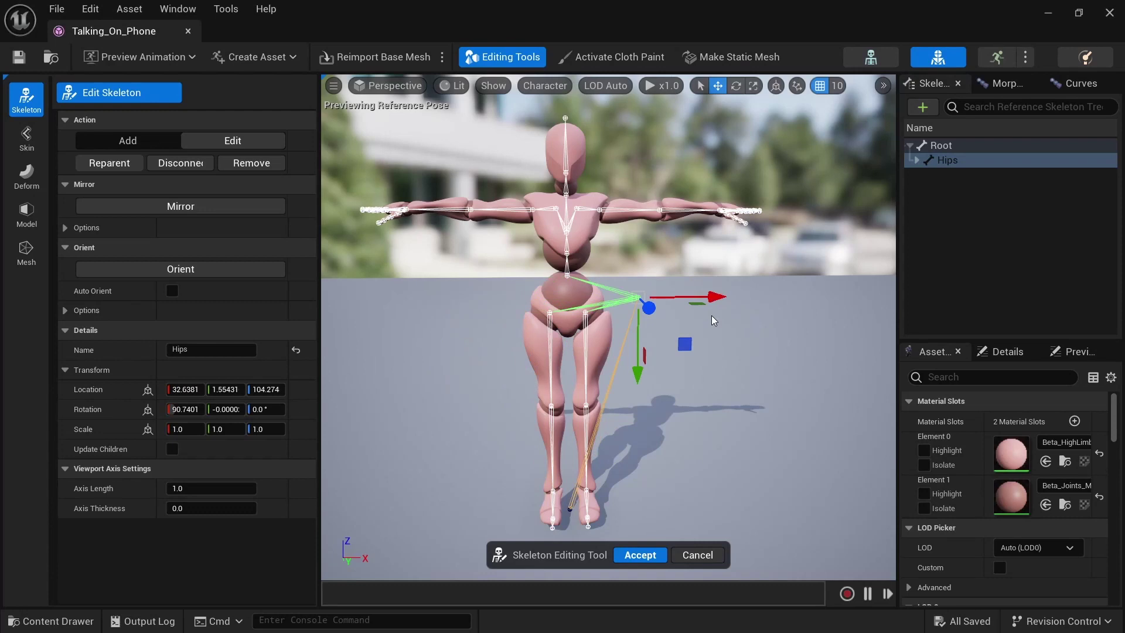
key("ctrl+z")
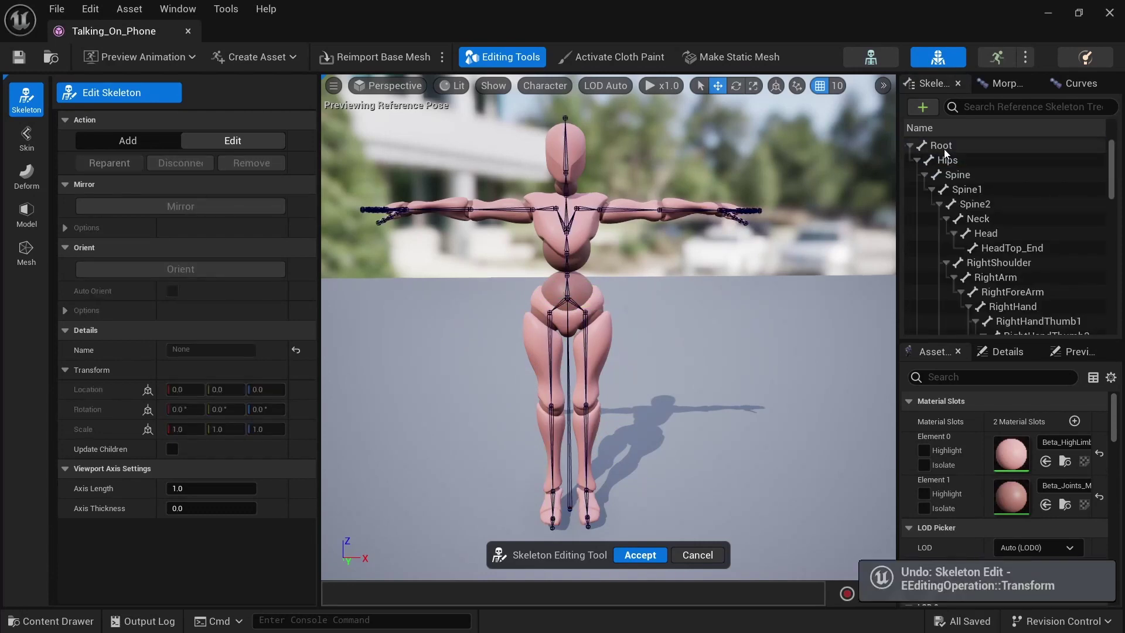
- Accept the skeleton edits and start the Edit Weights tool for the mesh's skin
left_click(939, 149)
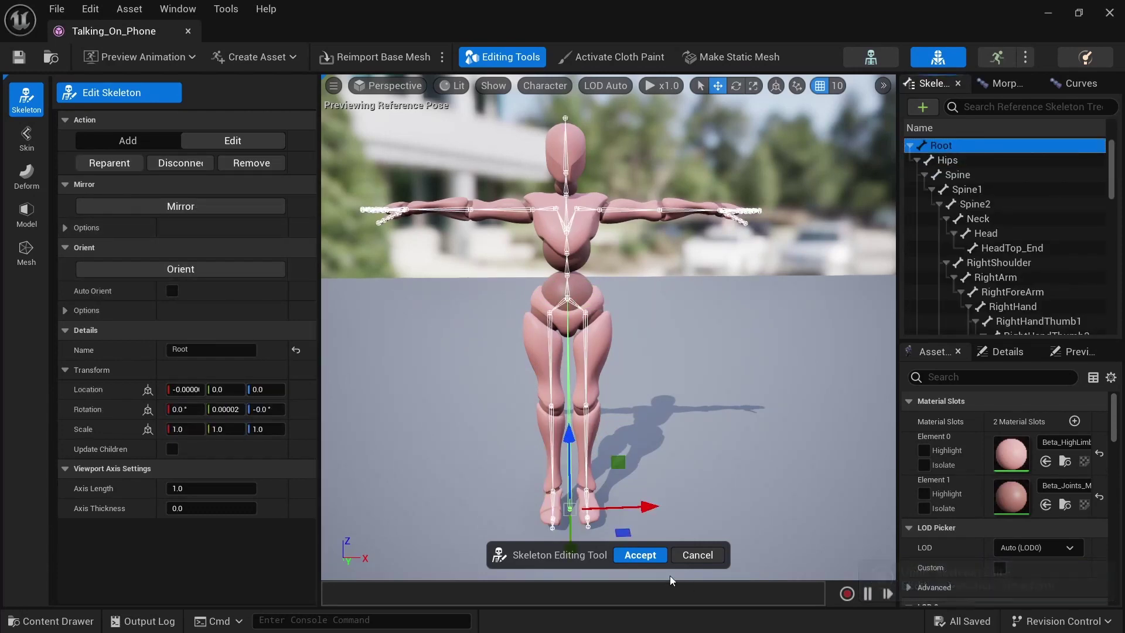
left_click(644, 559)
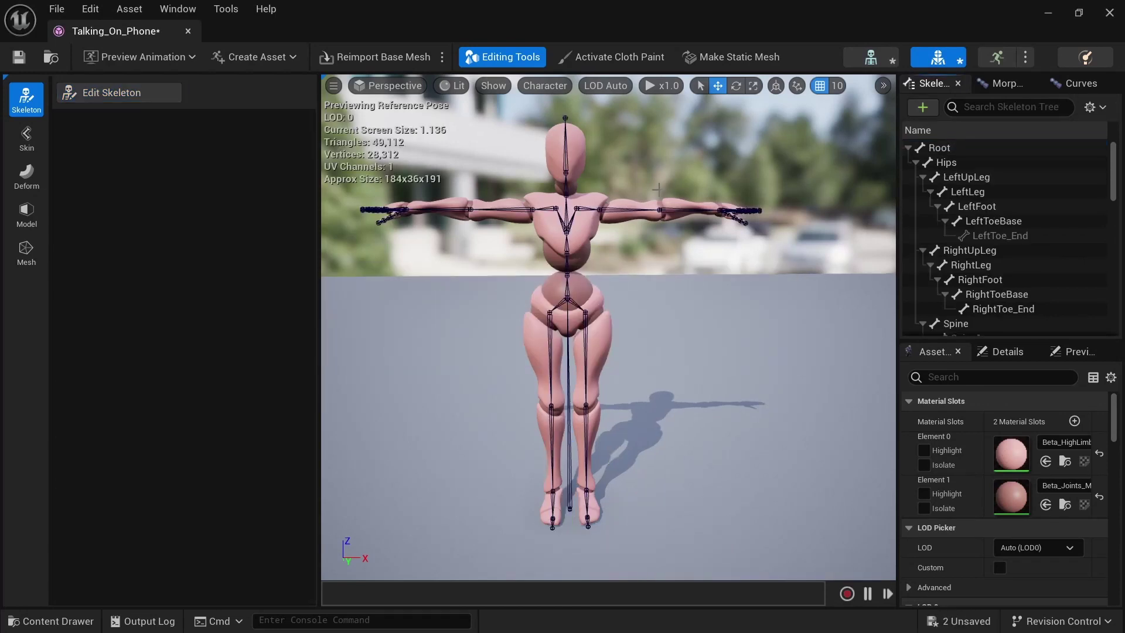
left_click(25, 140)
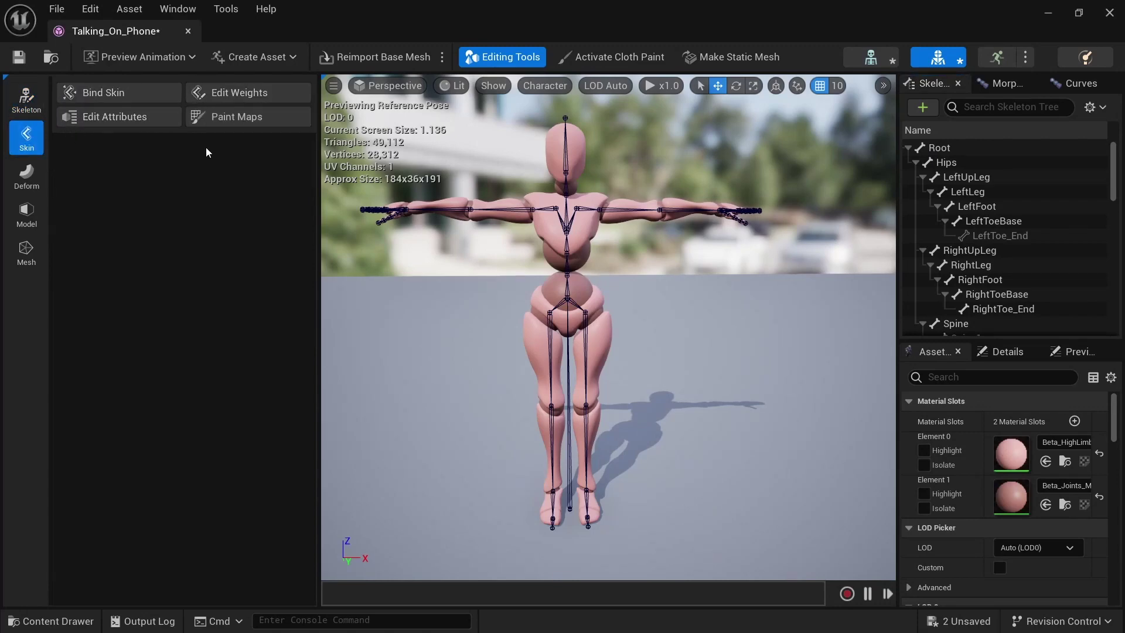
left_click(258, 90)
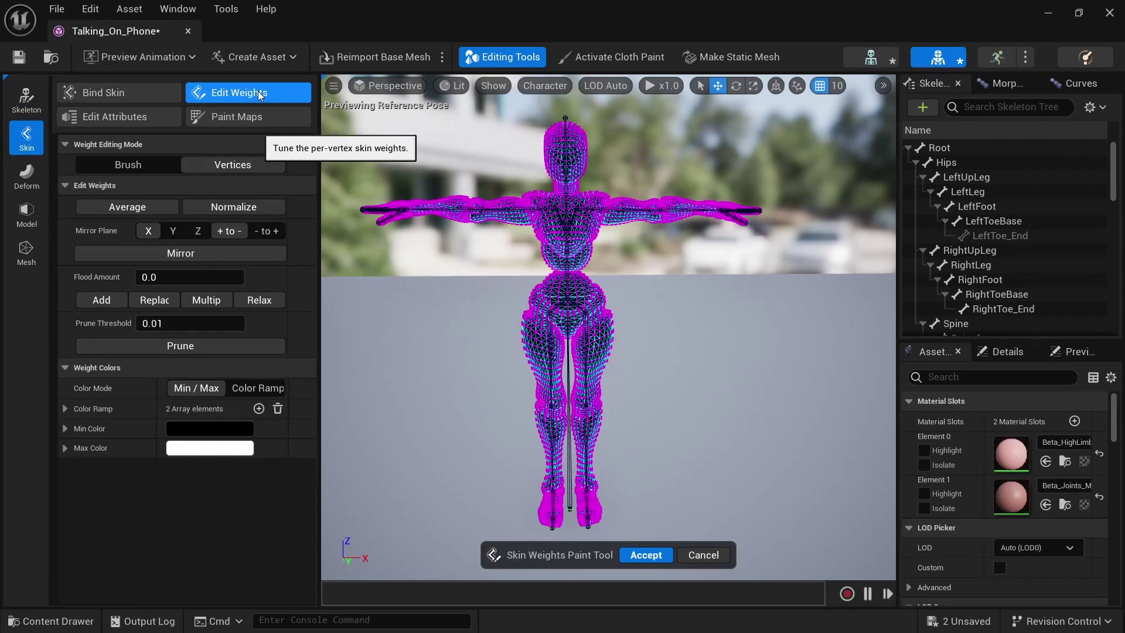
- Examine and compare the pelvis skin weights assigned to the Root and Hips bones from several angles
left_click(959, 152)
left_click_drag(732, 307, 652, 311, "alt")
right_click_drag(729, 307, 818, 307, "alt")
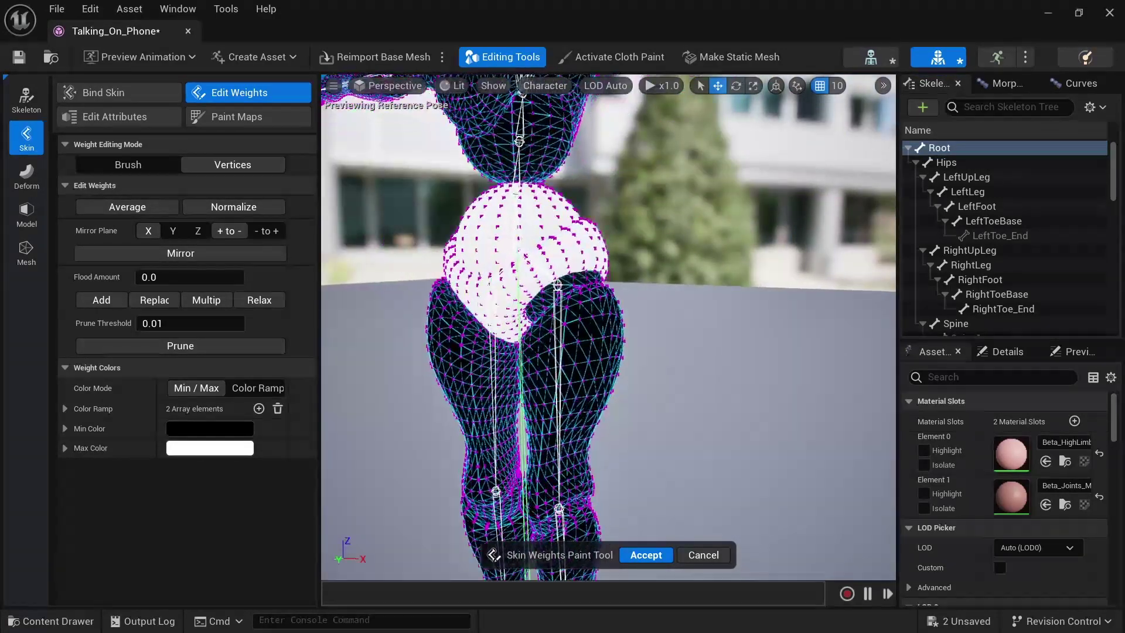
left_click_drag(644, 311, 720, 307, "alt")
middle_click_drag(609, 316, 688, 384, "alt")
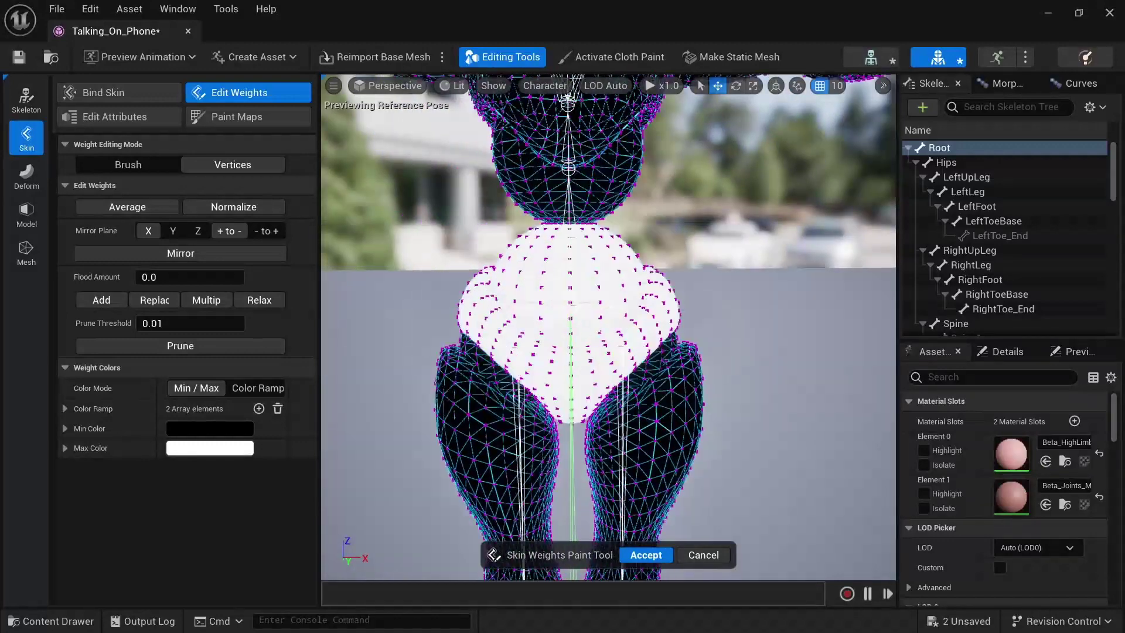
middle_click_drag(627, 291, 627, 298, "alt")
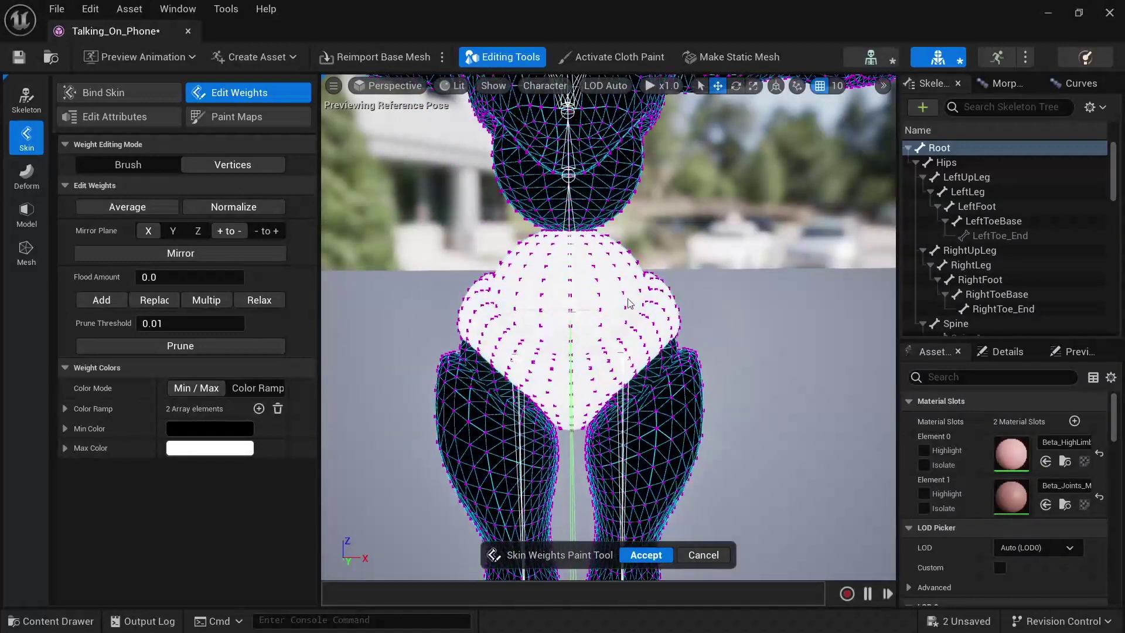
left_click(949, 163)
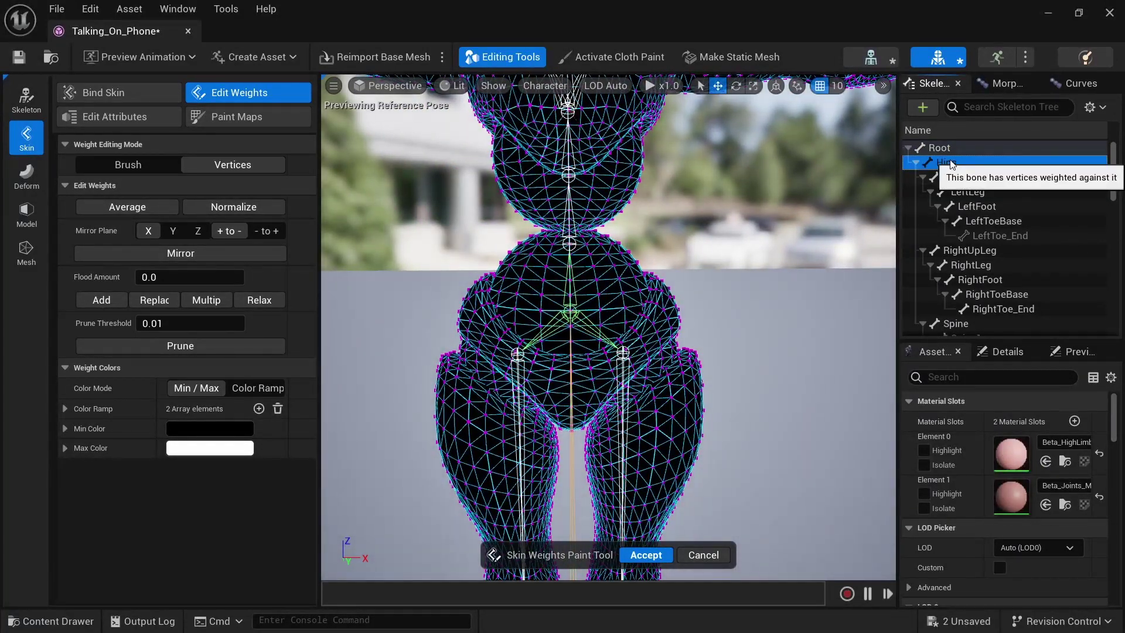
left_click(947, 148)
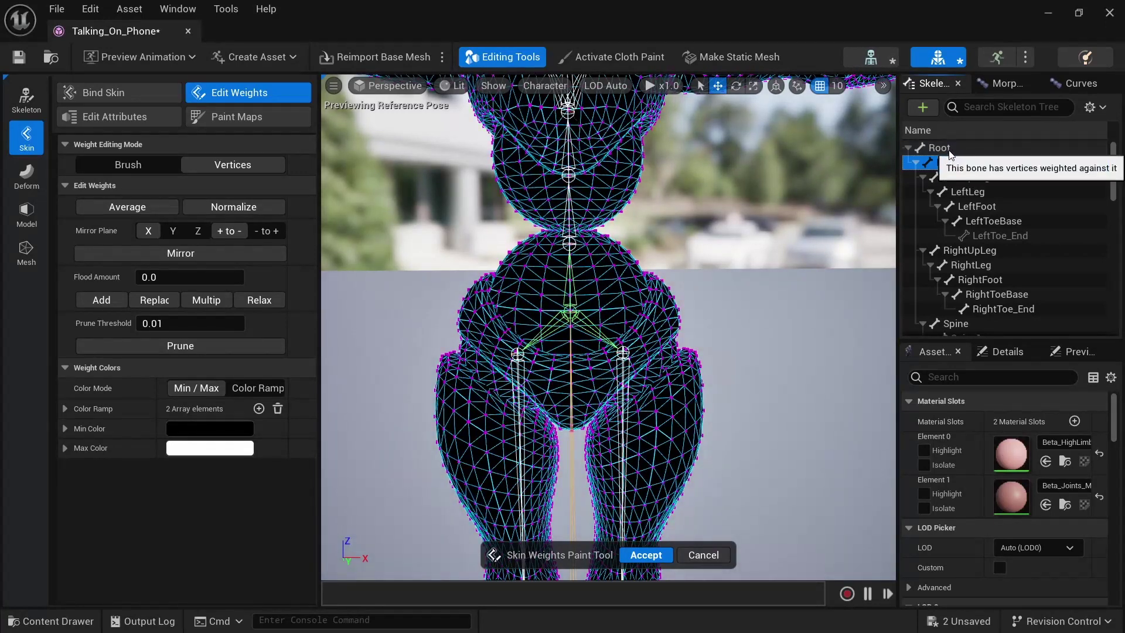
left_click(949, 163)
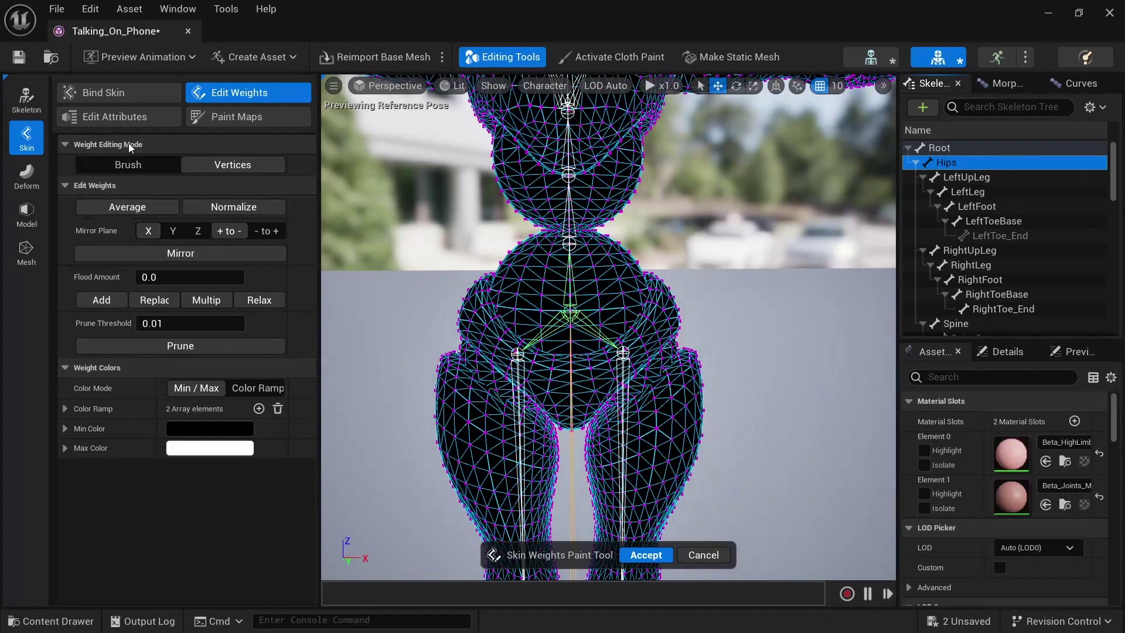
- Paint added Hips bone weight with the brush over the pelvis's front and back and onto the right upper leg
left_click(138, 164)
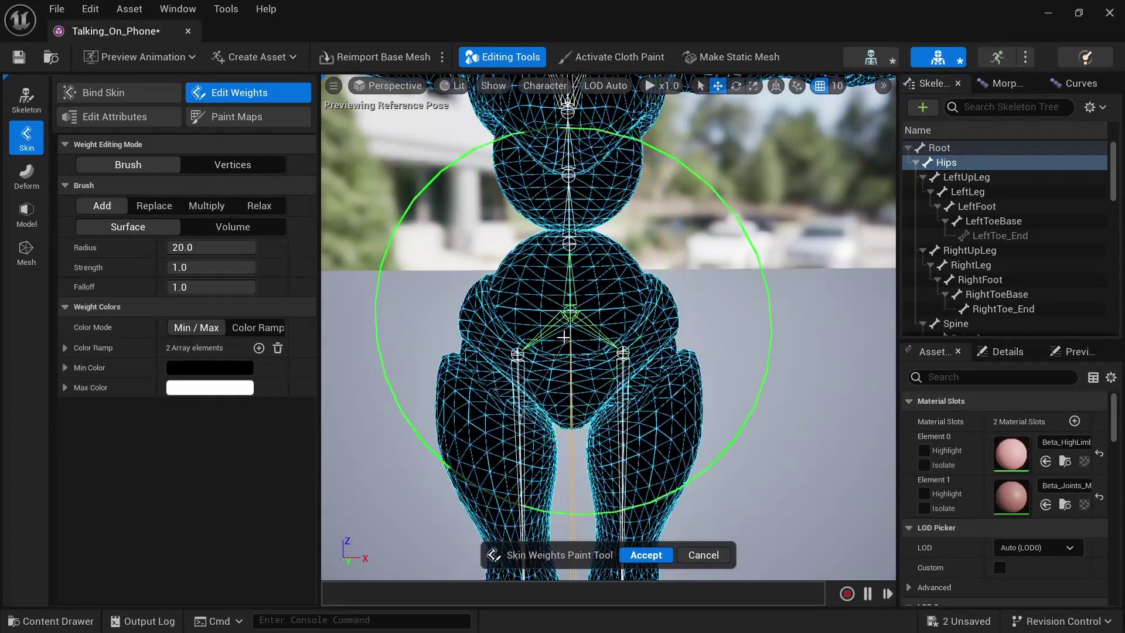
mouse_move(586, 322)
left_mouse_down()
mouse_move(477, 314)
mouse_move(622, 327)
mouse_move(628, 353)
mouse_move(585, 382)
mouse_move(535, 344)
mouse_move(514, 291)
mouse_move(557, 274)
mouse_move(602, 279)
mouse_move(615, 327)
mouse_move(530, 324)
mouse_move(575, 379)
mouse_move(650, 313)
left_mouse_up()
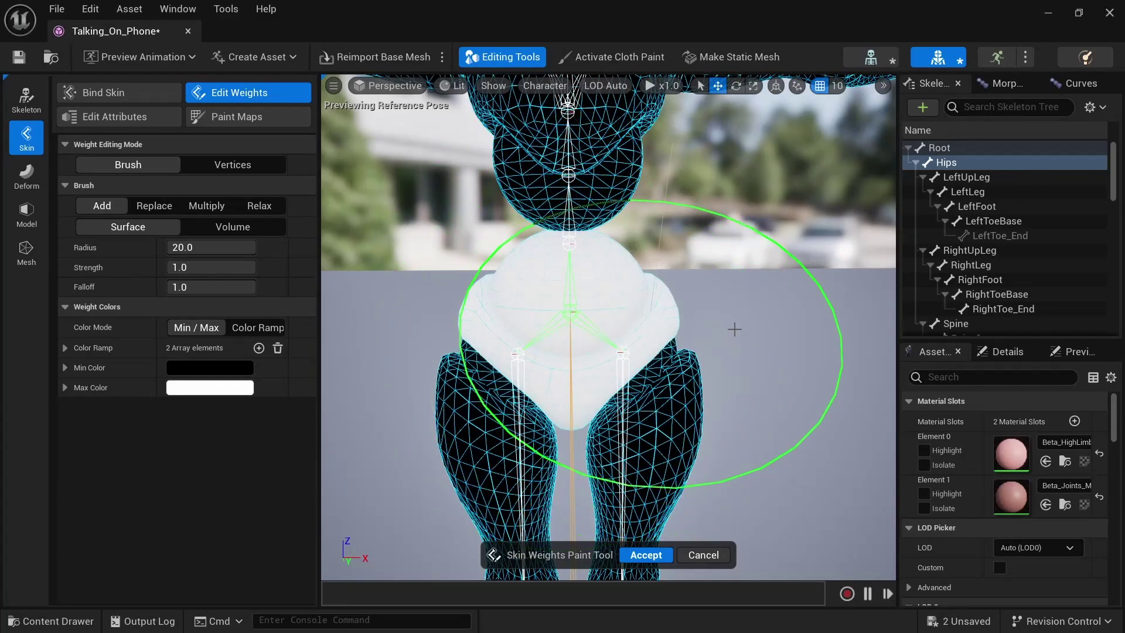
left_click_drag(733, 308, 422, 311, "alt")
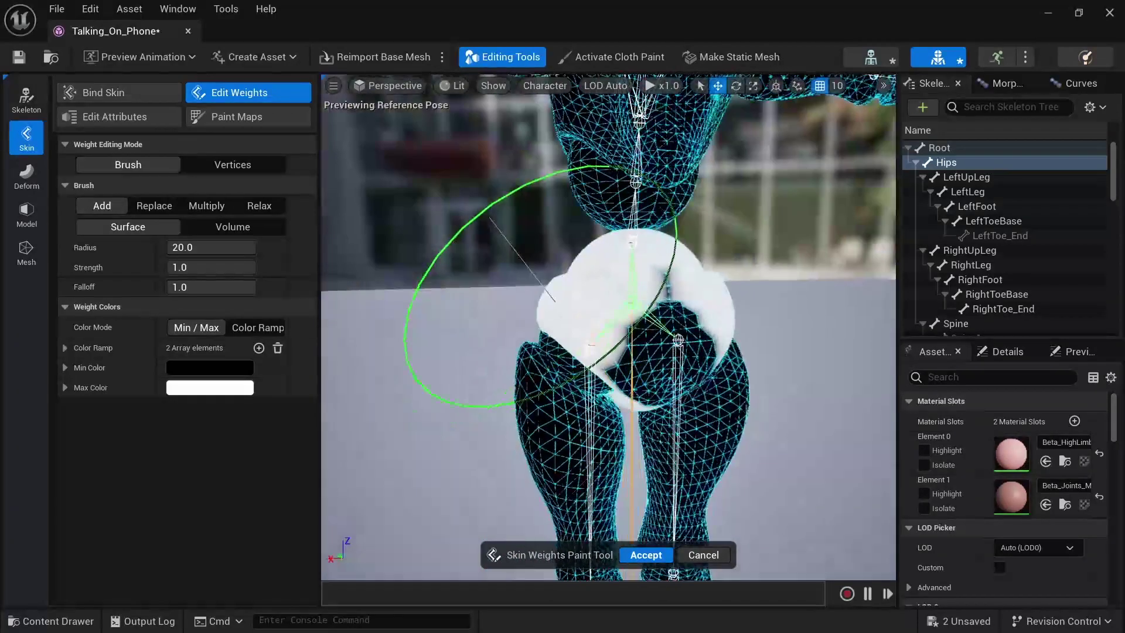
mouse_move(730, 305)
left_mouse_down("alt")
mouse_move(673, 307)
mouse_move(637, 354)
mouse_move(645, 269)
mouse_move(618, 272)
mouse_move(671, 340)
mouse_move(645, 349)
left_mouse_up("alt")
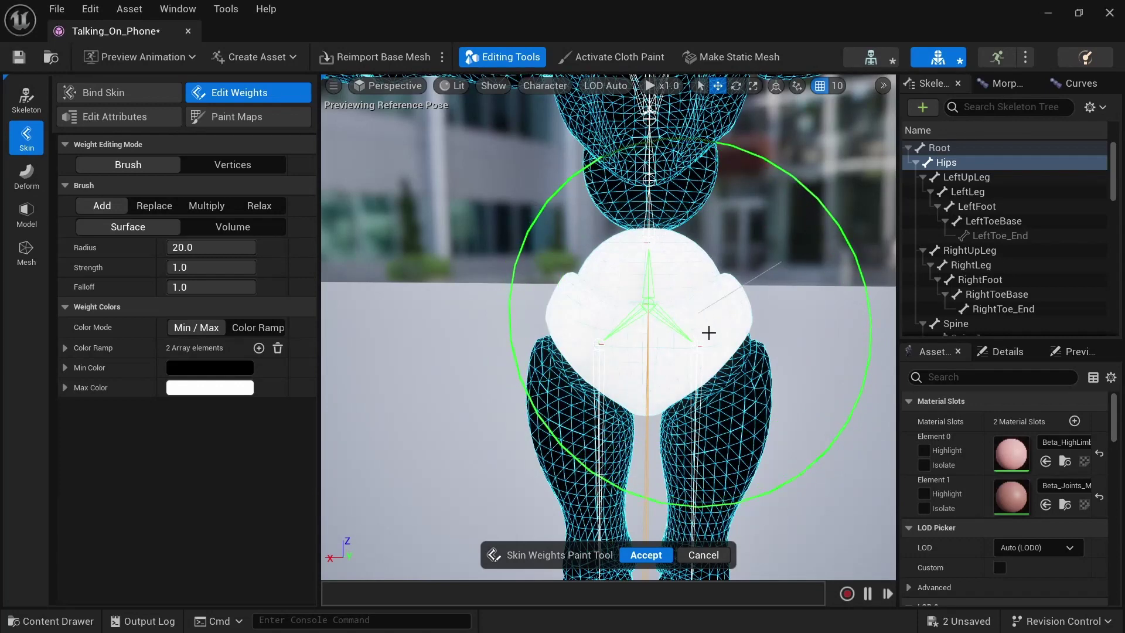
left_click_drag(708, 333, 745, 387)
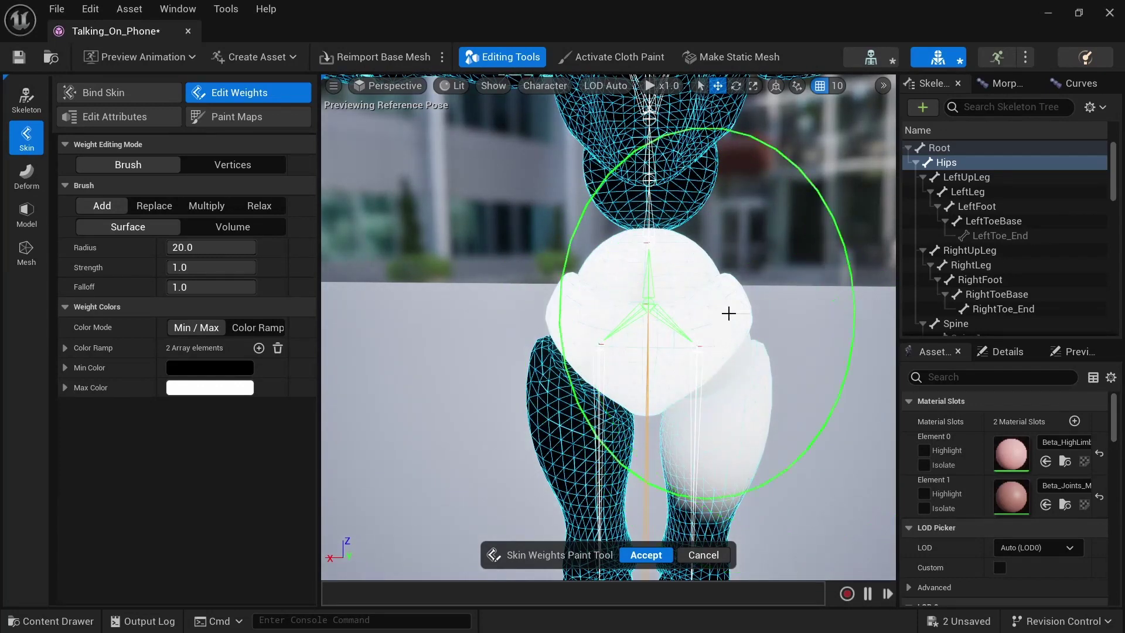
- Undo the weight stroke on the right upper leg and apply the Hips bone's brush once over the pelvis
key("ctrl+z")
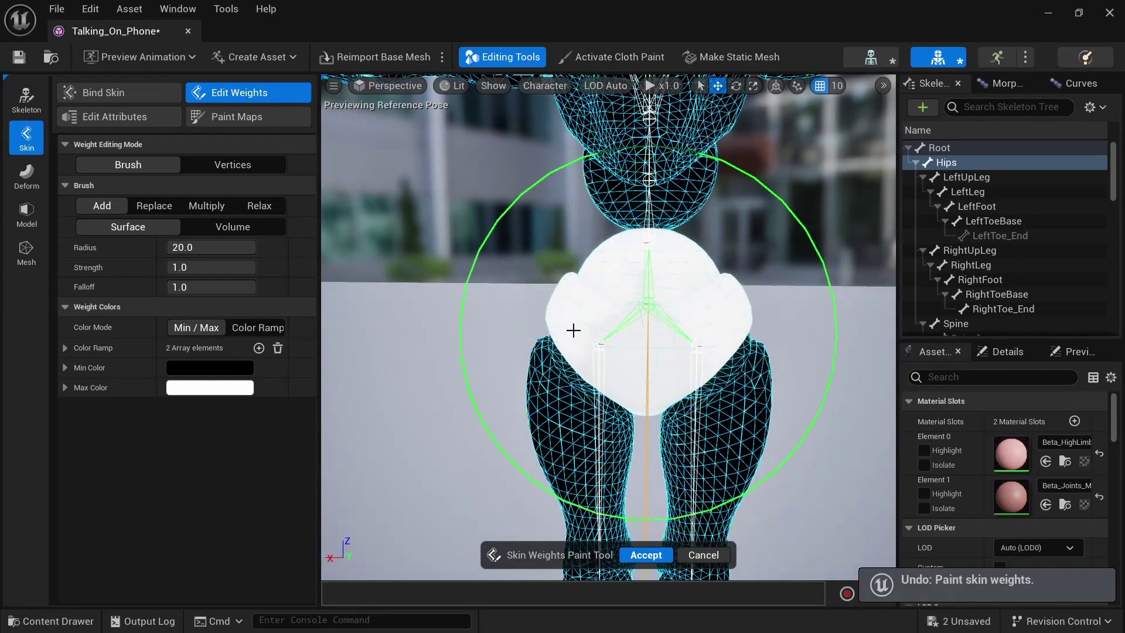
mouse_move(542, 381)
left_mouse_down("alt")
mouse_move(650, 346)
mouse_move(738, 363)
mouse_move(776, 410)
mouse_move(788, 375)
mouse_move(806, 375)
left_mouse_up("alt")
left_click_drag(469, 318, 501, 325, "alt")
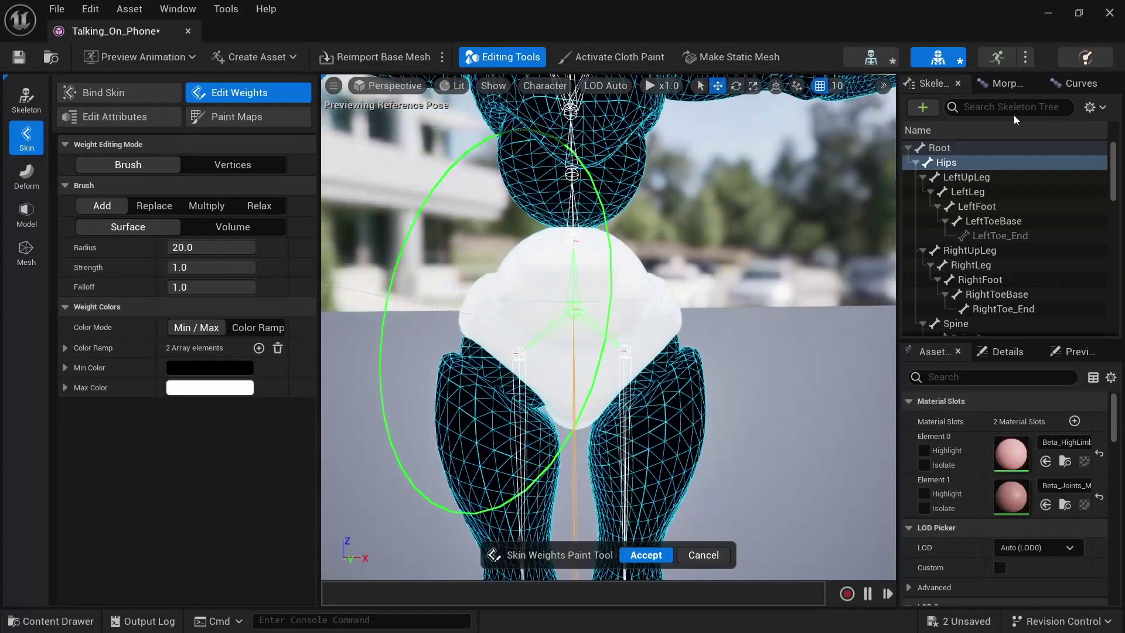
left_click(959, 164)
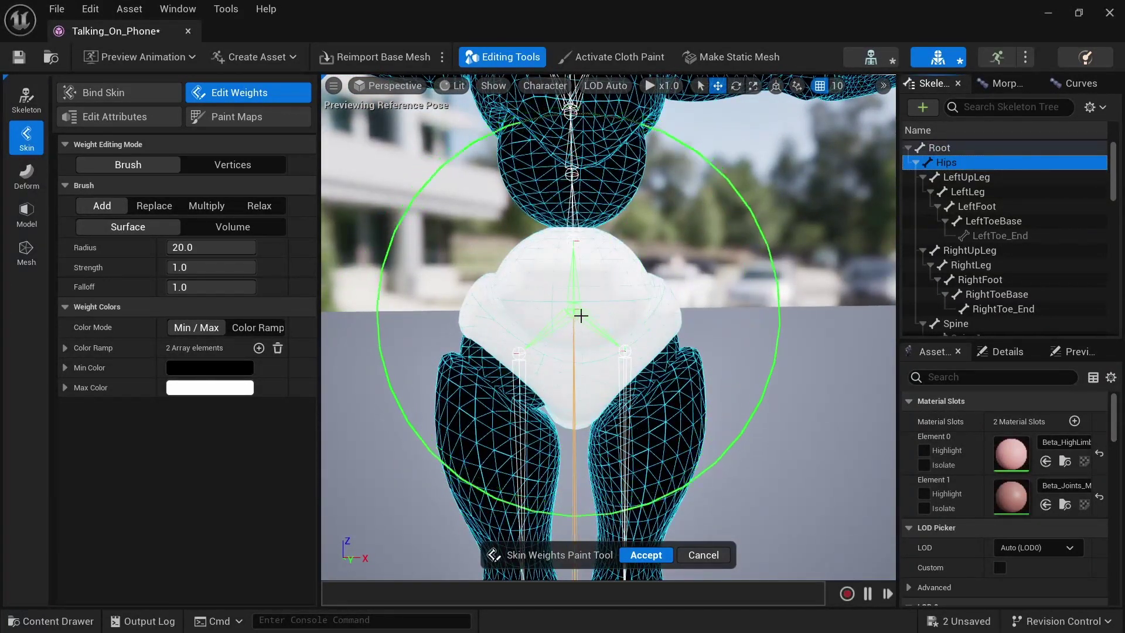
left_click(578, 305)
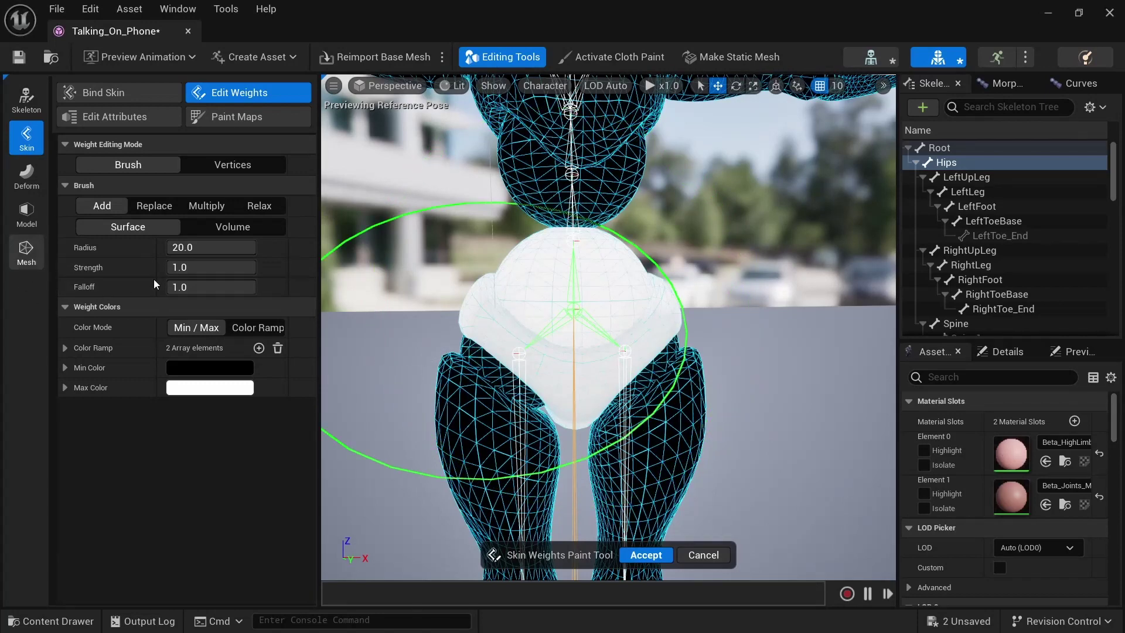
- Set the brush falloff to 0.0, paint Hips weight over the pelvis, and check its coverage from several sides
left_click_drag(187, 290, 152, 290)
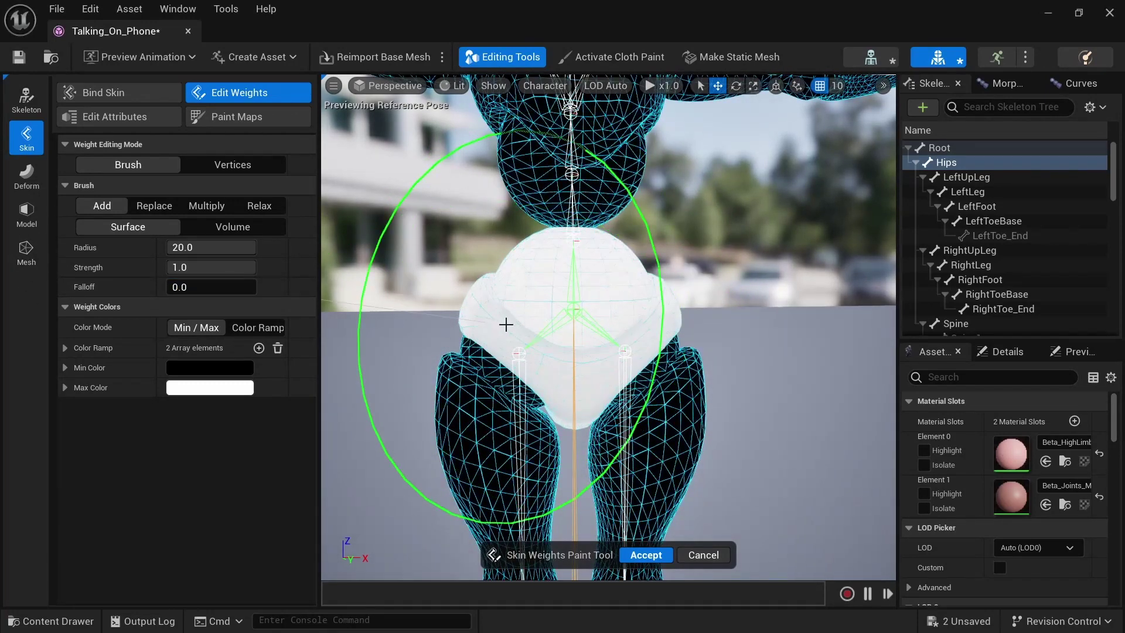
mouse_move(575, 340)
left_mouse_down()
mouse_move(572, 376)
mouse_move(498, 291)
mouse_move(592, 321)
left_mouse_up()
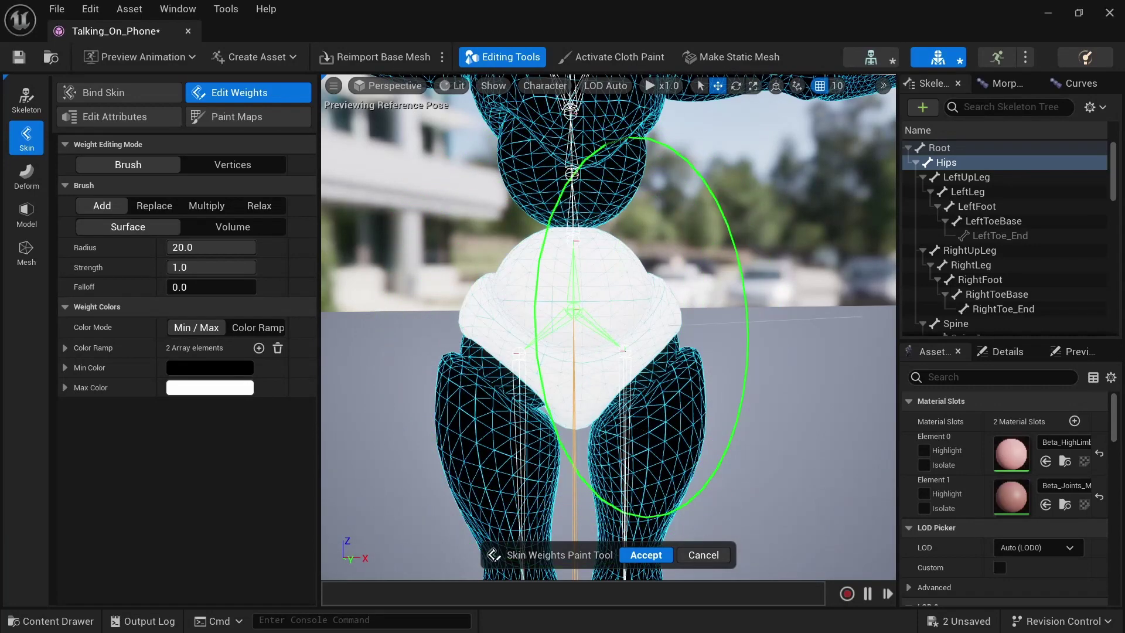
left_click_drag(658, 326, 422, 351, "alt")
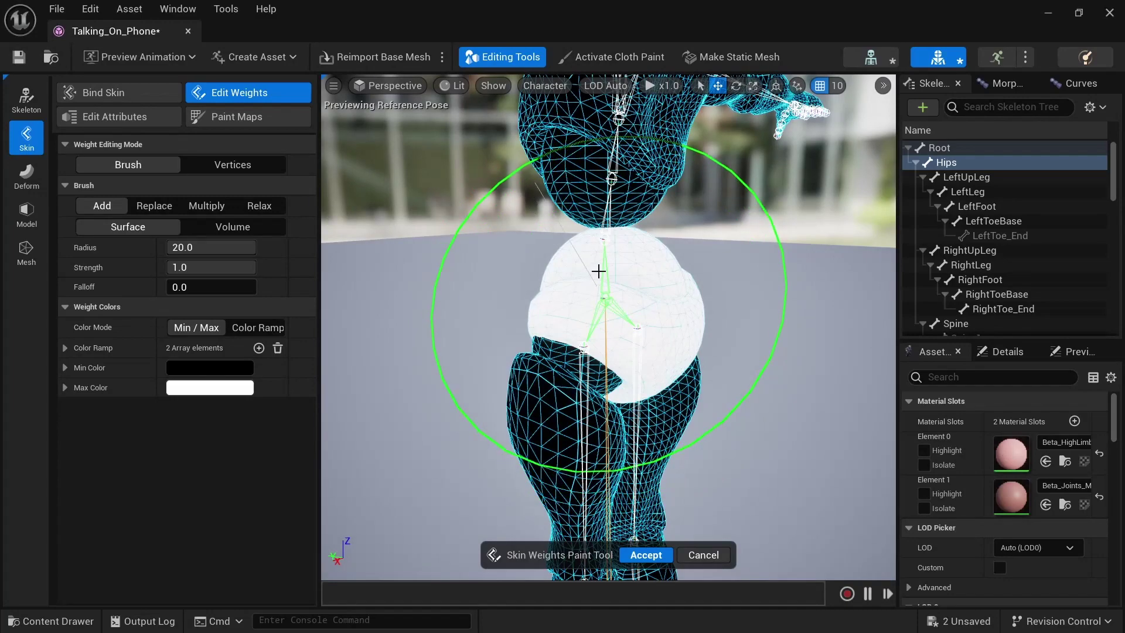
left_click_drag(650, 267, 433, 320, "alt")
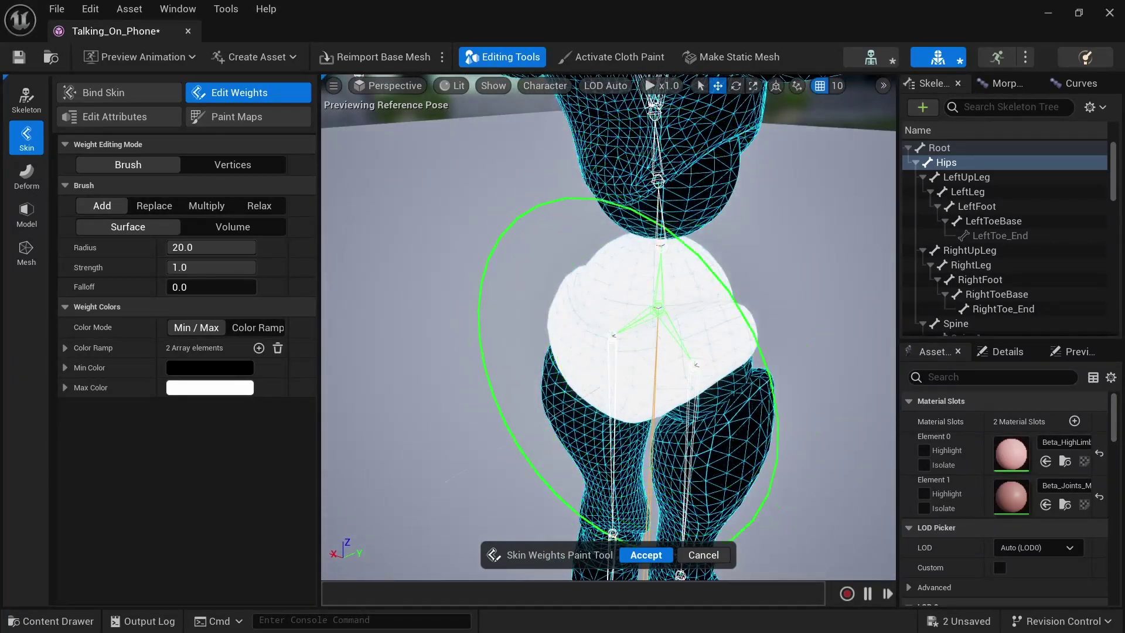
left_click_drag(627, 361, 726, 235, "alt")
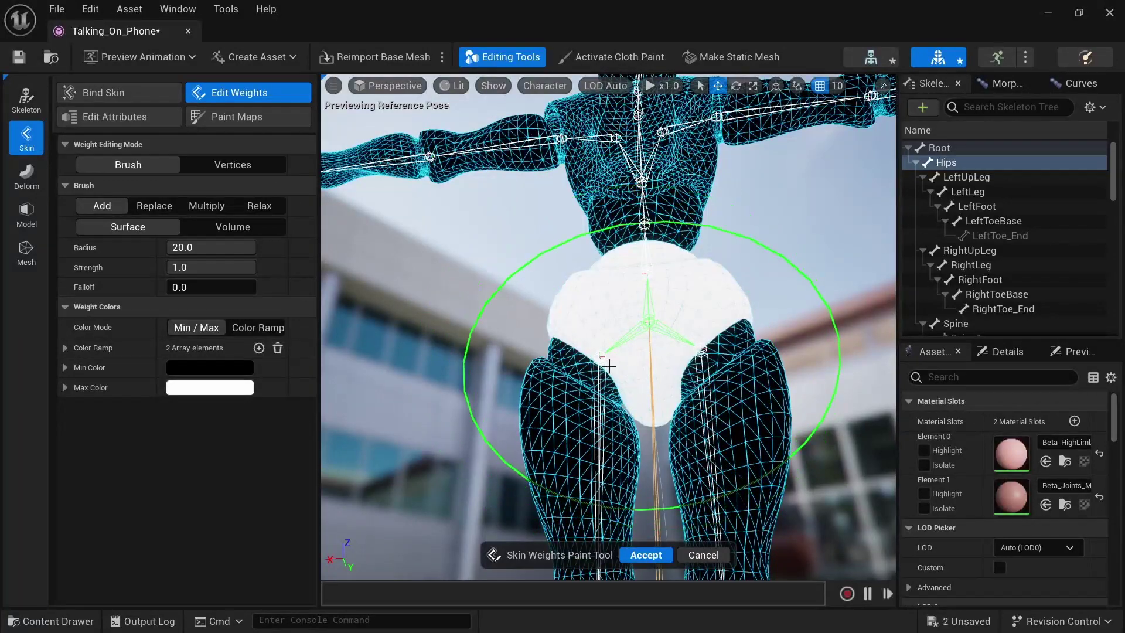
mouse_move(562, 355)
left_mouse_down("alt")
mouse_move(610, 381)
mouse_move(732, 398)
mouse_move(691, 351)
left_mouse_up("alt")
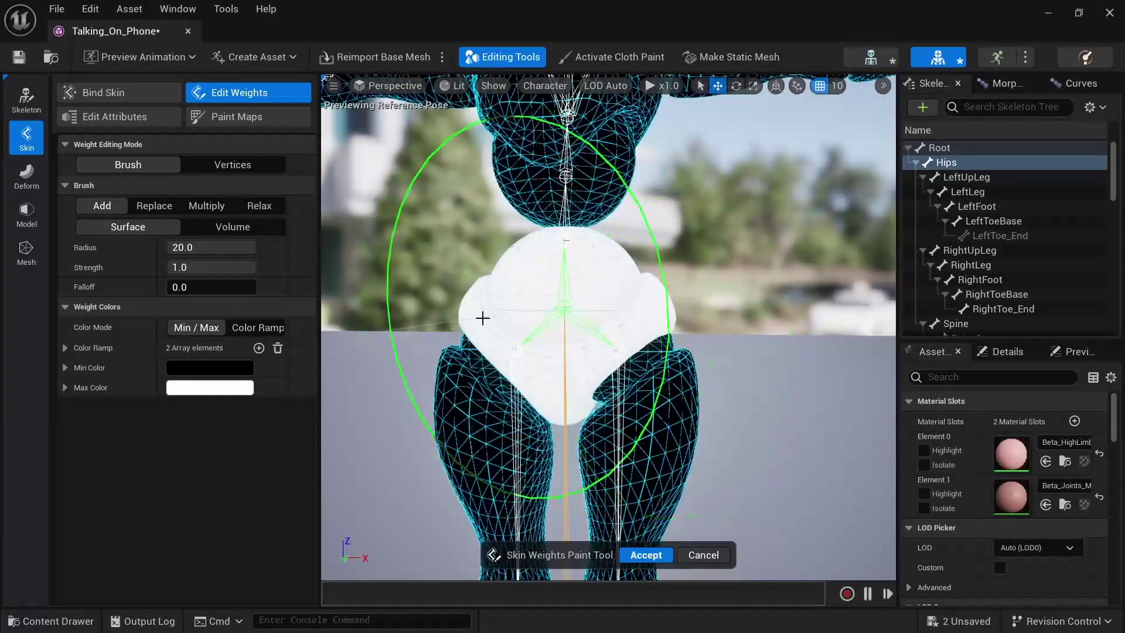
left_click_drag(532, 296, 586, 311, "alt")
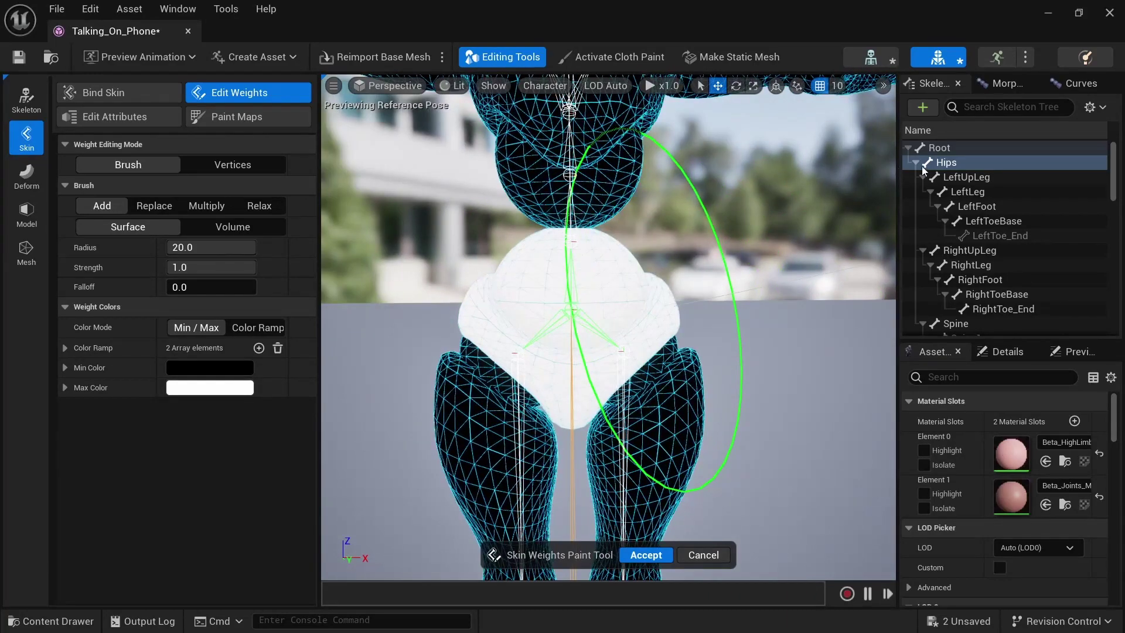
- Check the Root bone's weights around the pelvis and accept the skin weight edits
left_click(937, 154)
left_click_drag(773, 293, 633, 240, "alt")
mouse_move(546, 332)
left_mouse_down("alt")
mouse_move(610, 339)
mouse_move(621, 320)
left_mouse_up("alt")
left_click(642, 556)
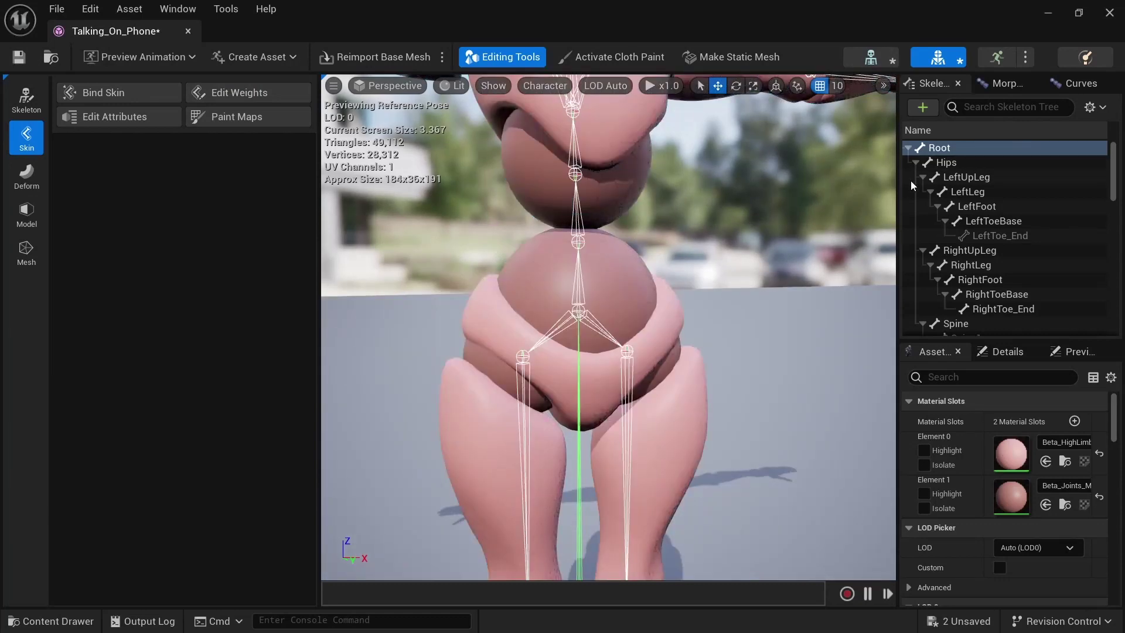
- Open the mesh's skeleton asset, try moving the Hips bone, and shift the Root bone about 7 units along negative X
left_click(871, 58)
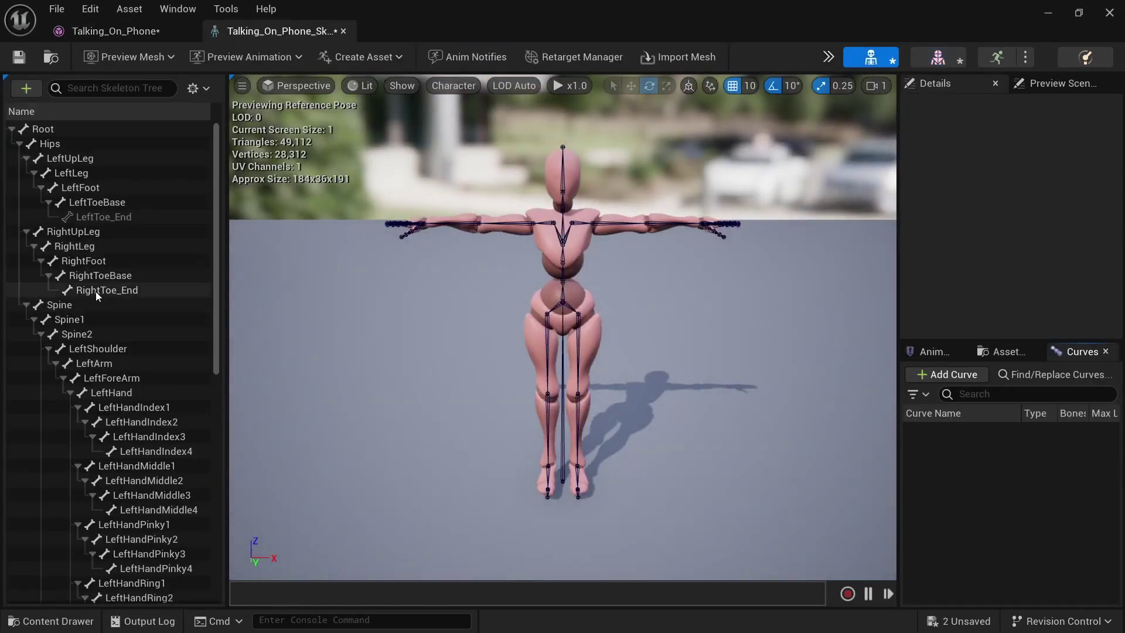
left_click(65, 145)
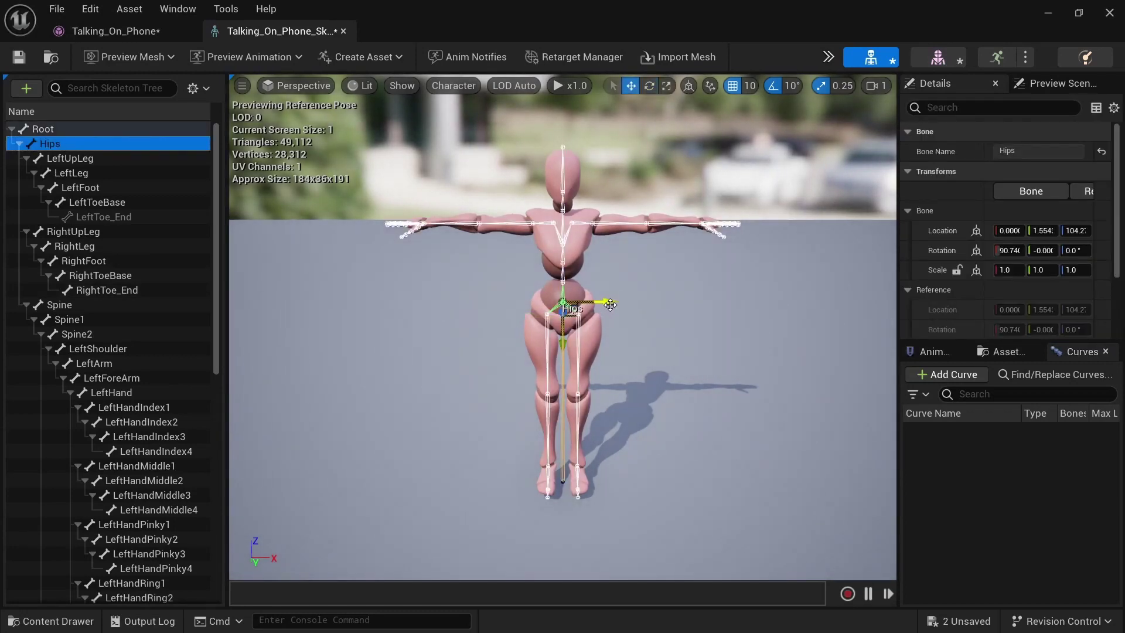
left_click_drag(610, 304, 492, 393)
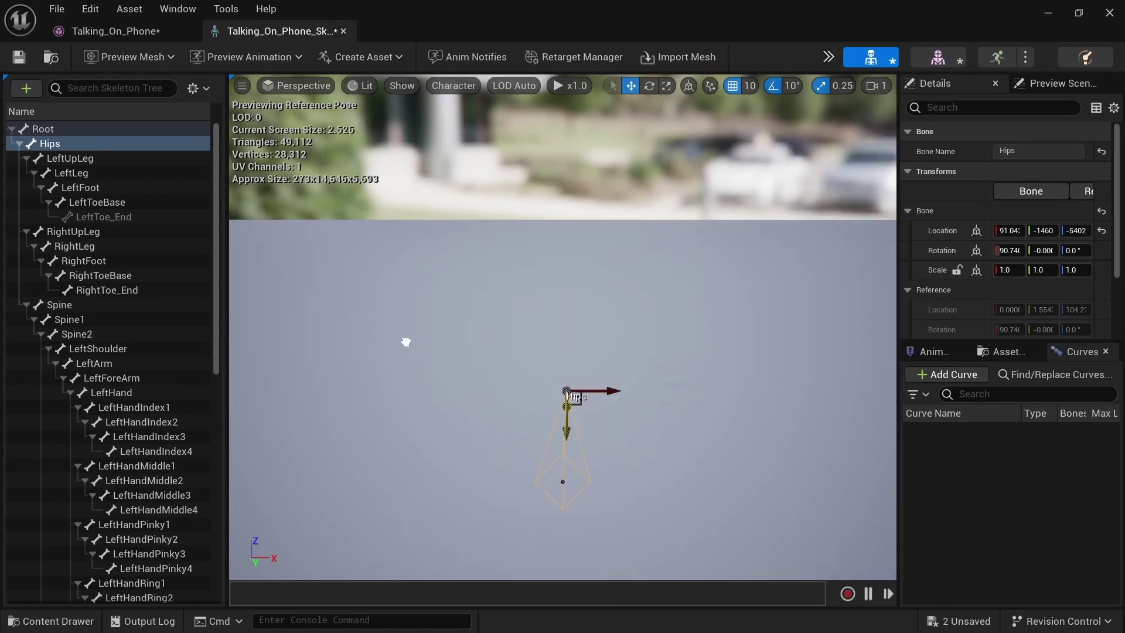
left_click_drag(405, 342, 593, 311)
left_click(113, 129)
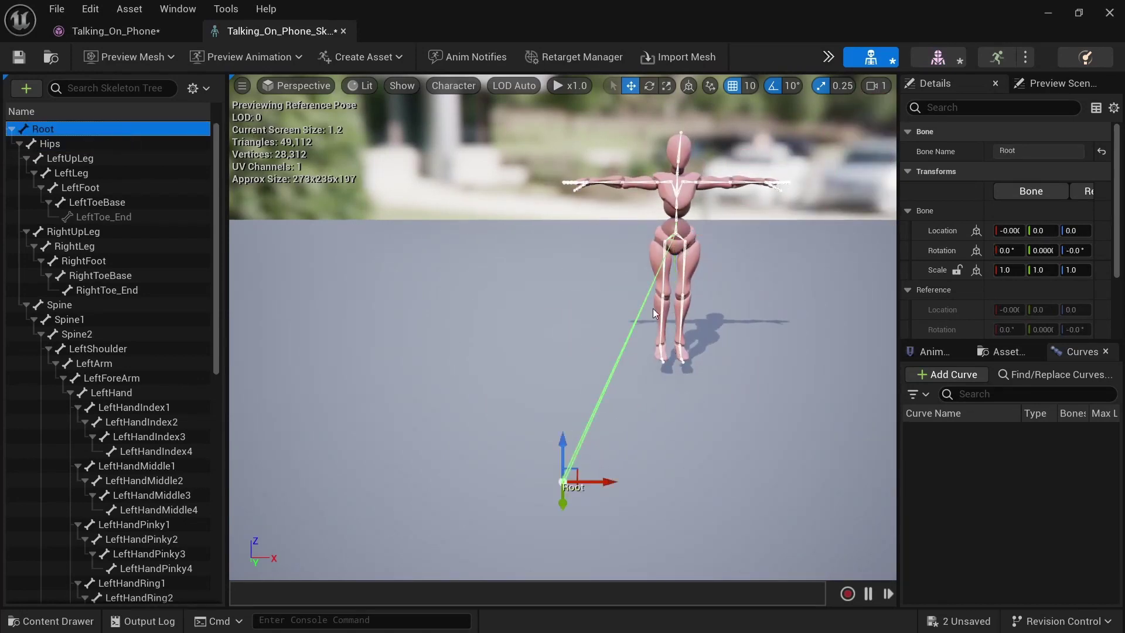
mouse_move(607, 480)
left_mouse_down()
mouse_move(472, 467)
mouse_move(594, 477)
left_mouse_up()
- Save the Talking_On_Phone skeletal mesh and its skeleton asset
left_click(115, 31)
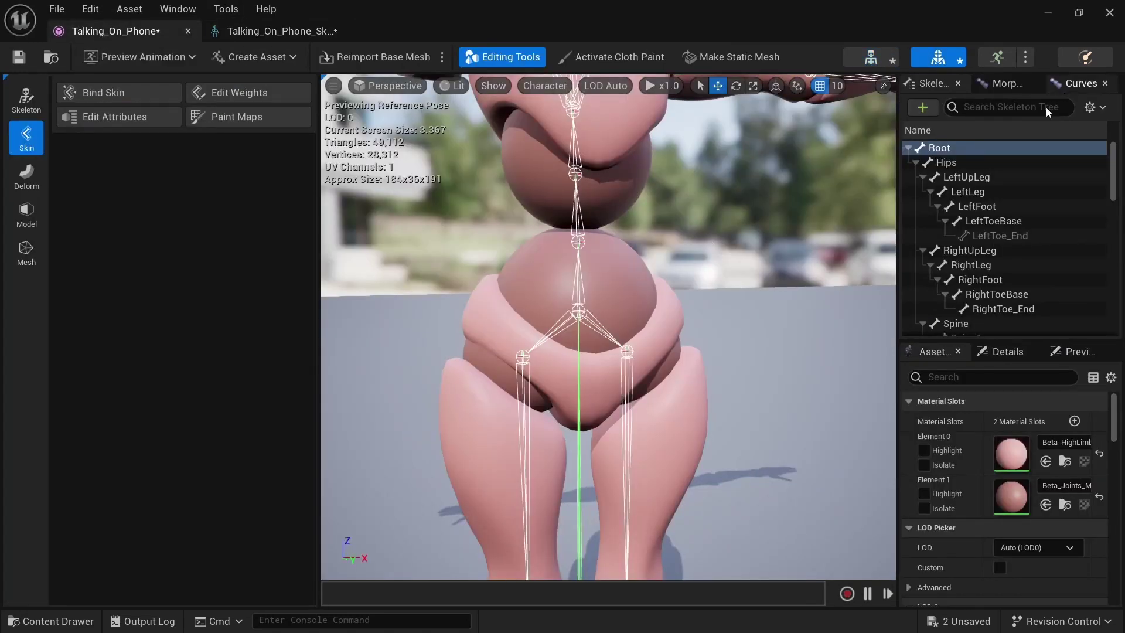
left_click(15, 56)
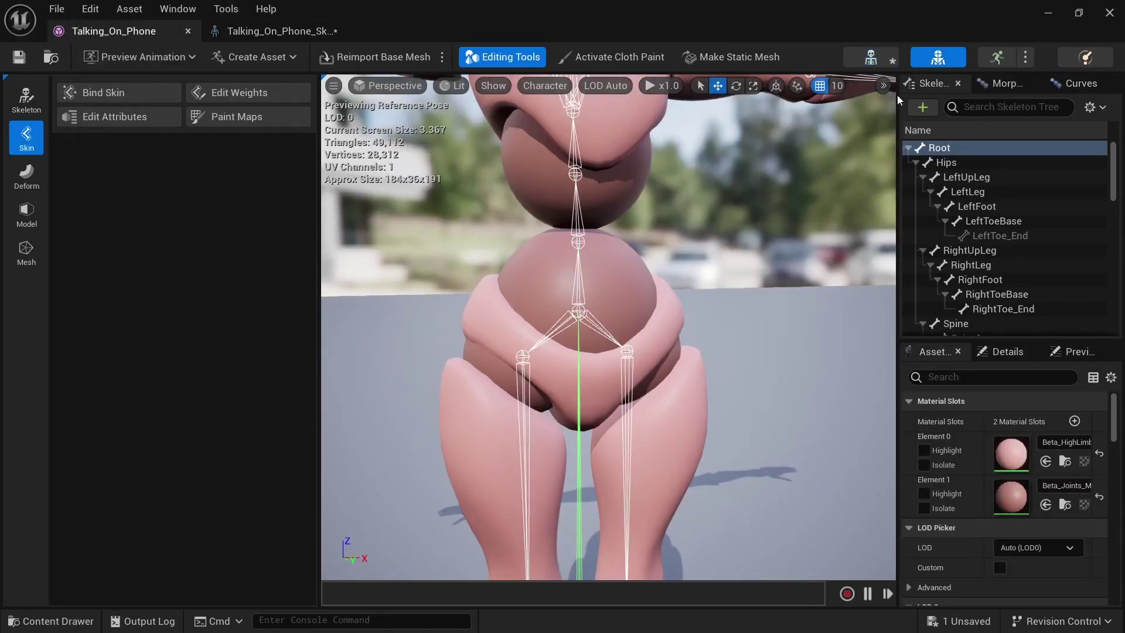
left_click(880, 56)
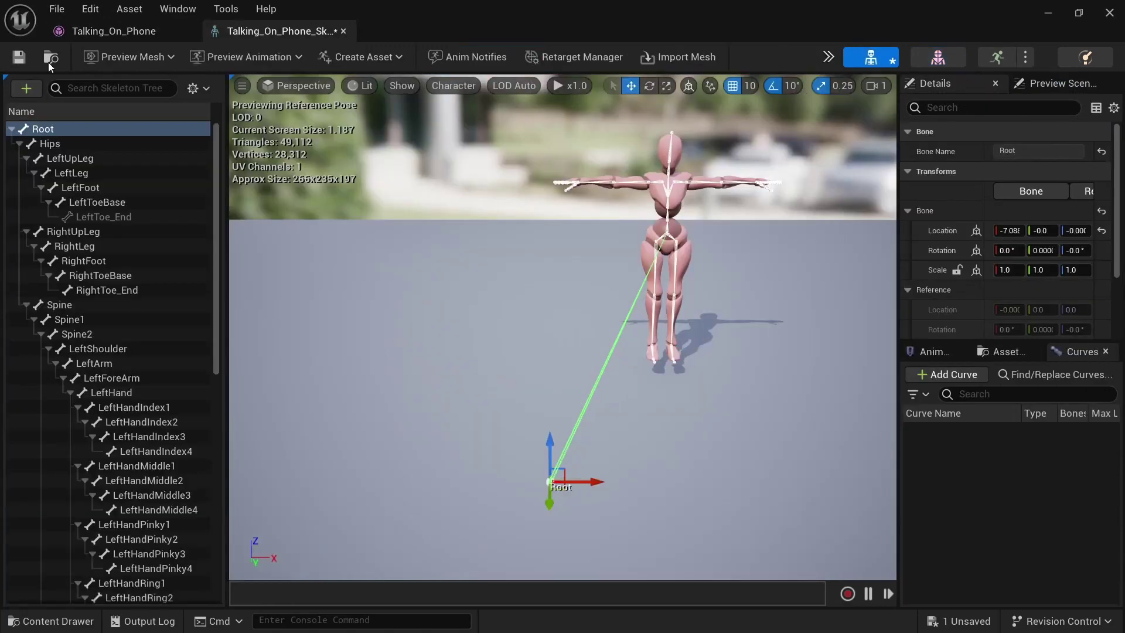
left_click(18, 57)
- Open the Talking_On_Phone_Anim_mixamo_com animation sequence from the skeleton editor and view its playback
left_click(1026, 57)
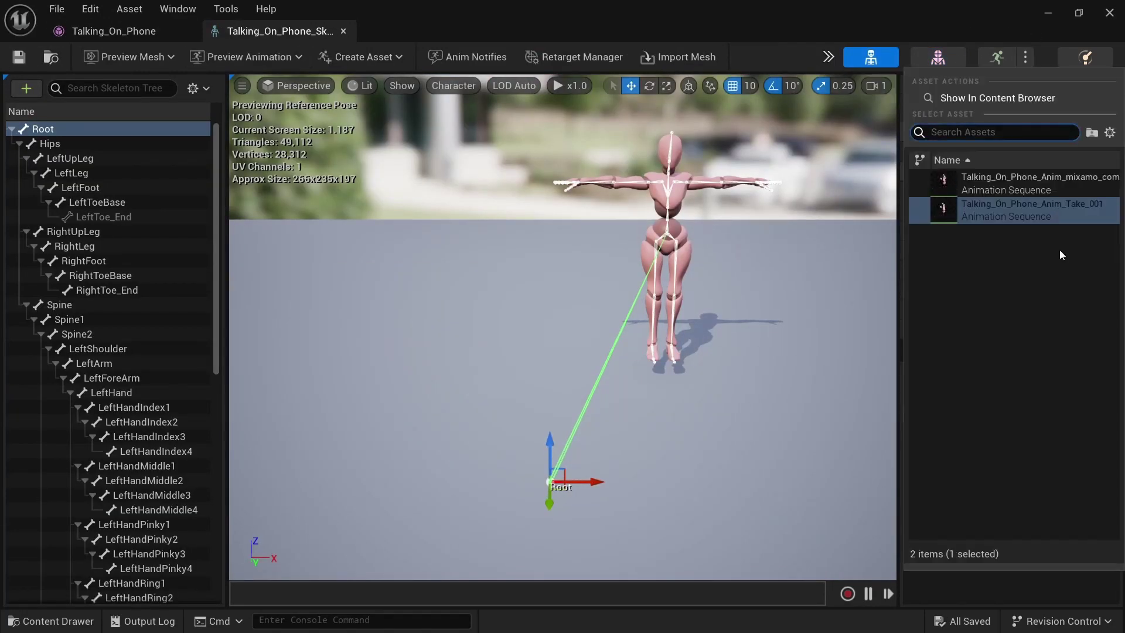
left_click(1029, 187)
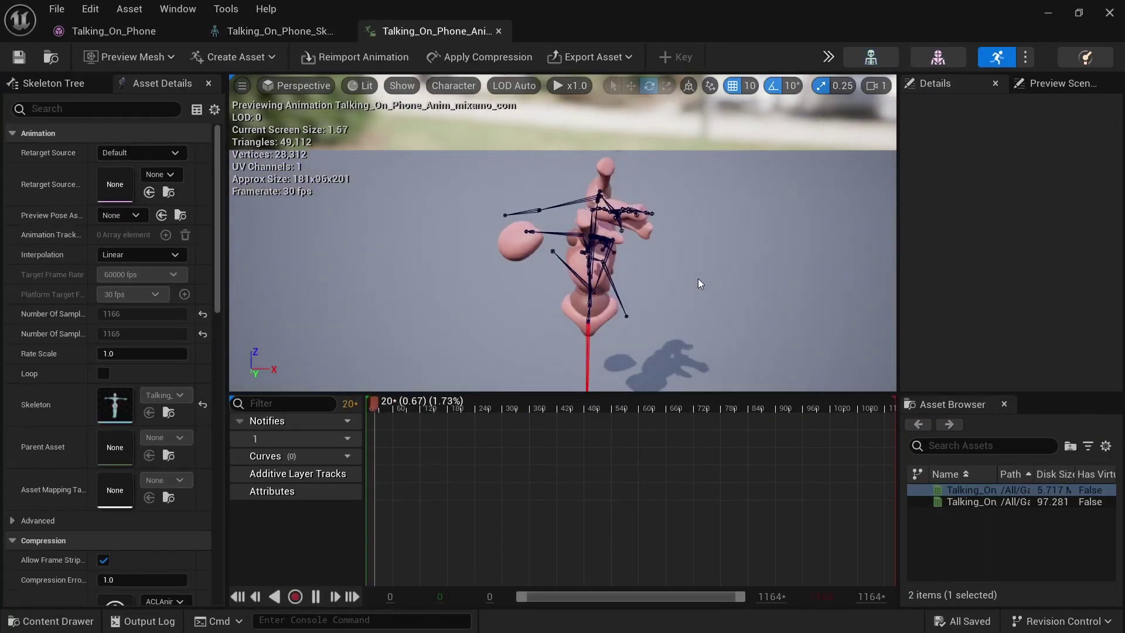
mouse_move(689, 270)
left_mouse_down("alt")
mouse_move(712, 287)
mouse_move(808, 237)
mouse_move(685, 253)
left_mouse_up("alt")
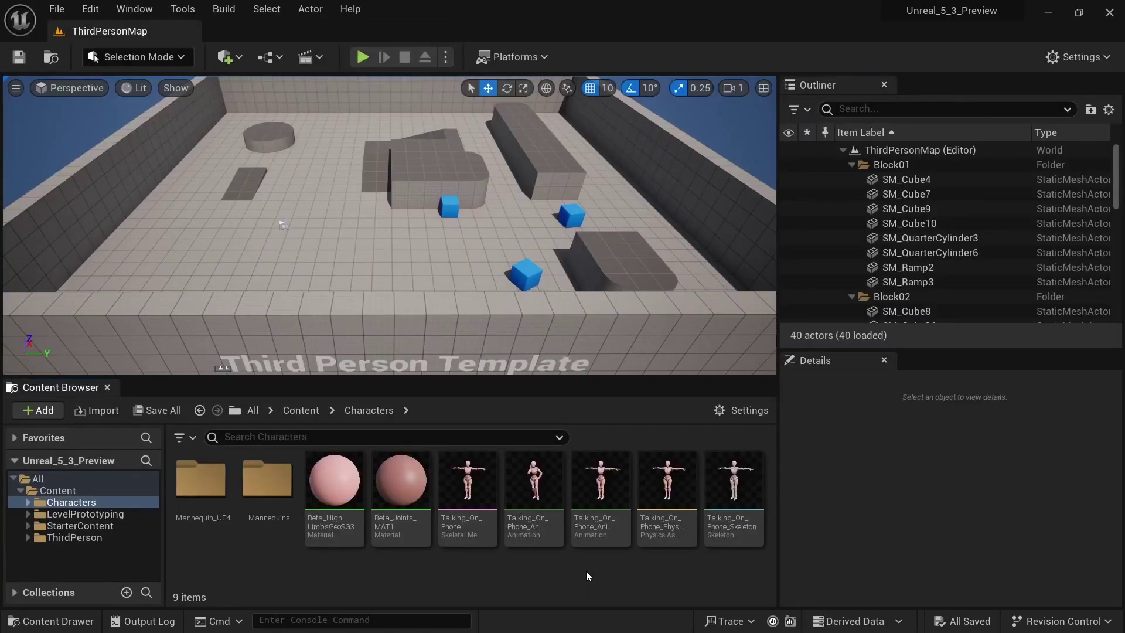
- Reopen the Talking_On_Phone_Anim_mixamo_com animation from the Characters folder and move its Root bone about 53 units along negative X
double_click(550, 530)
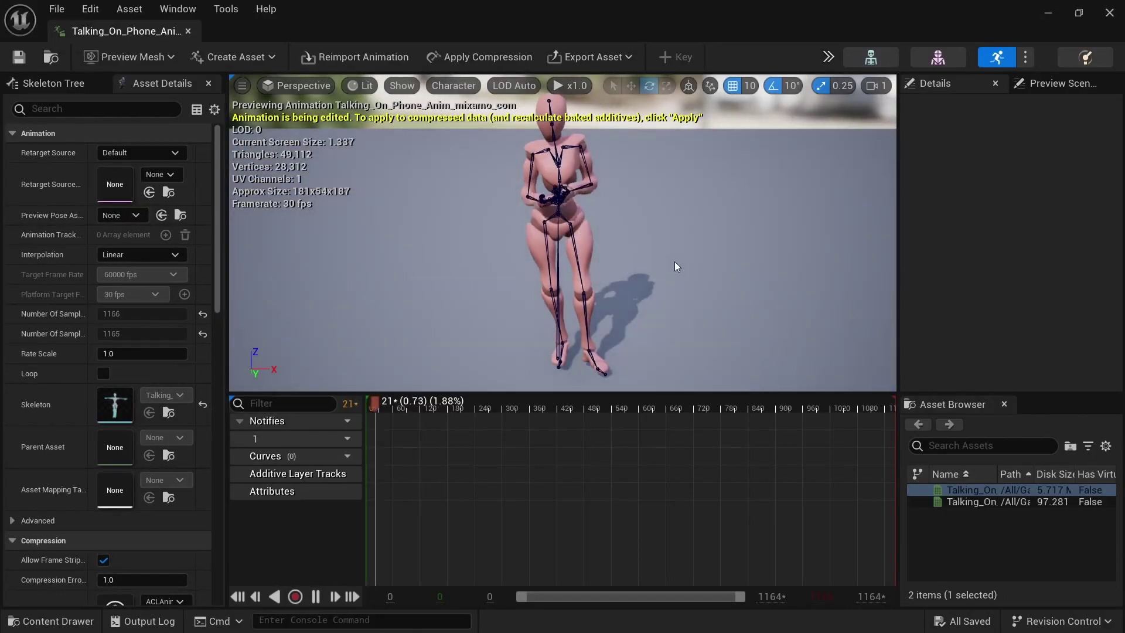
left_click_drag(599, 273, 597, 220, "alt")
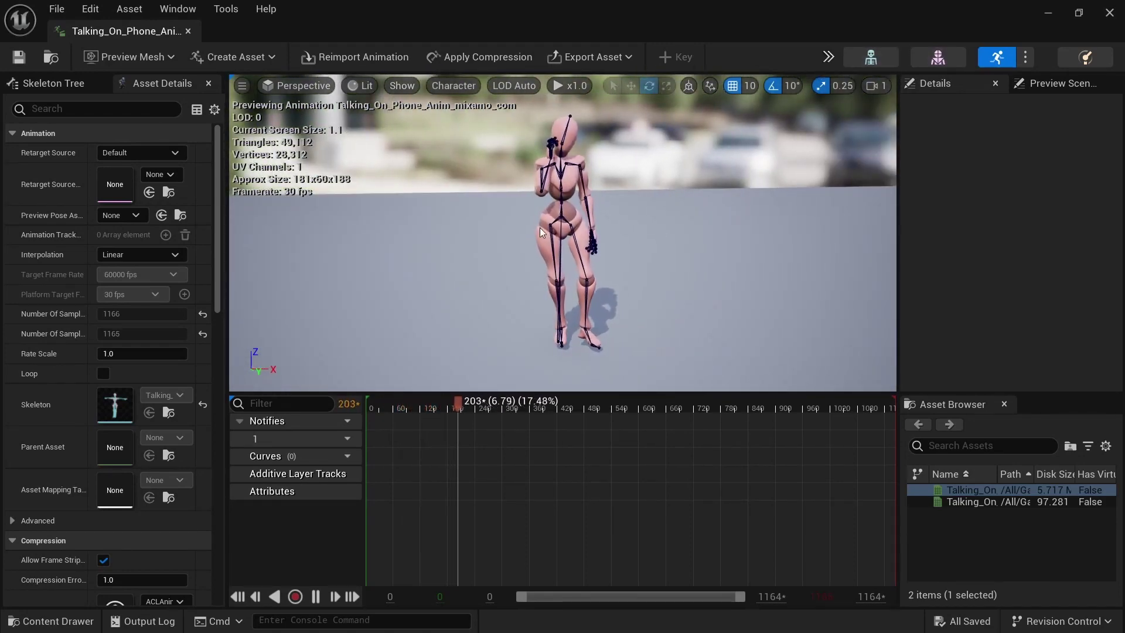
left_click(48, 83)
left_click(61, 147)
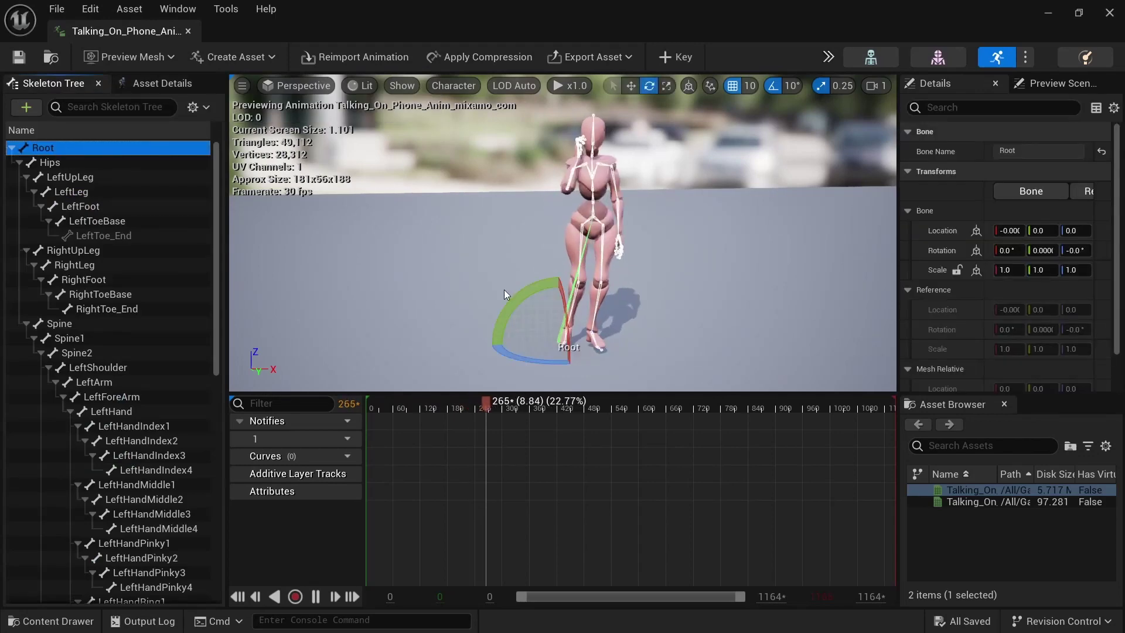
left_click_drag(745, 331, 768, 333, "alt")
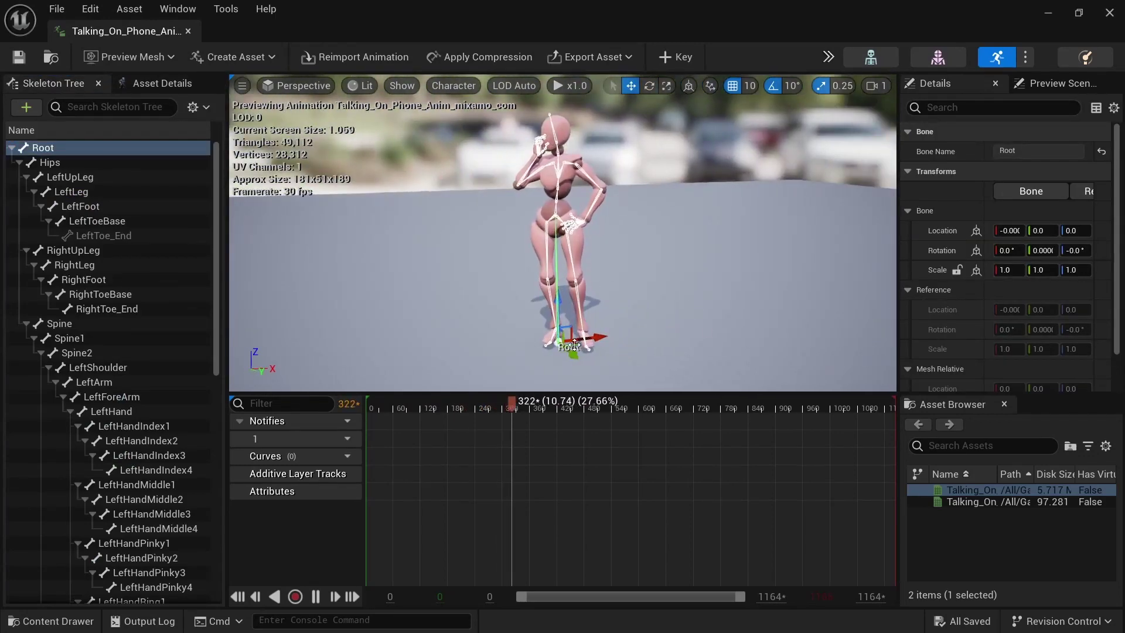
left_click_drag(599, 335, 542, 320)
left_click_drag(596, 265, 527, 264, "alt")
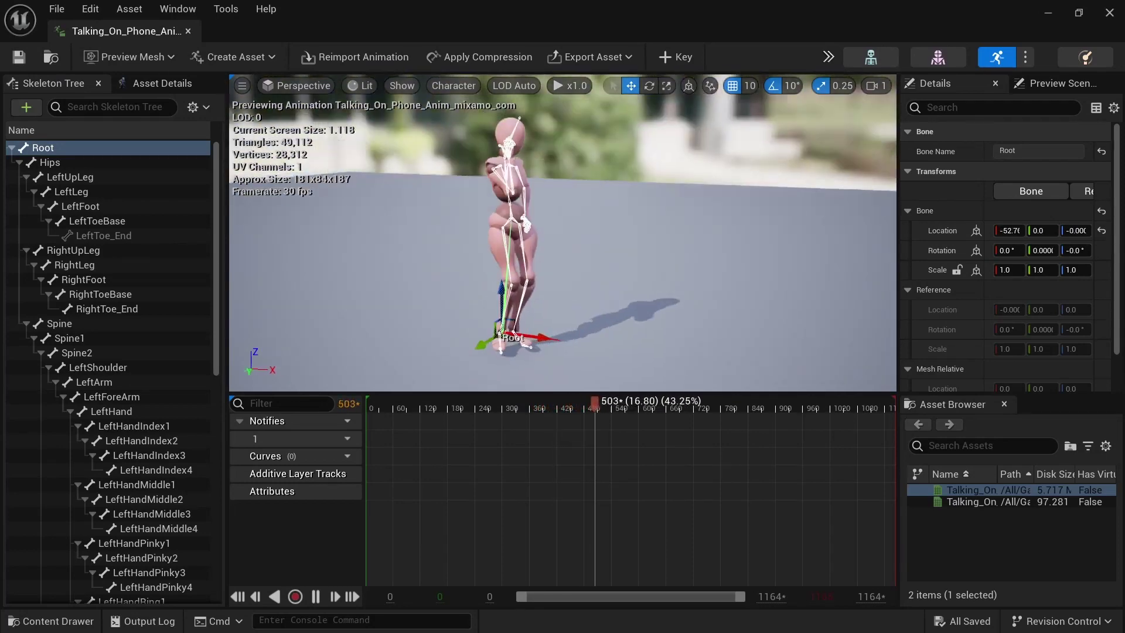
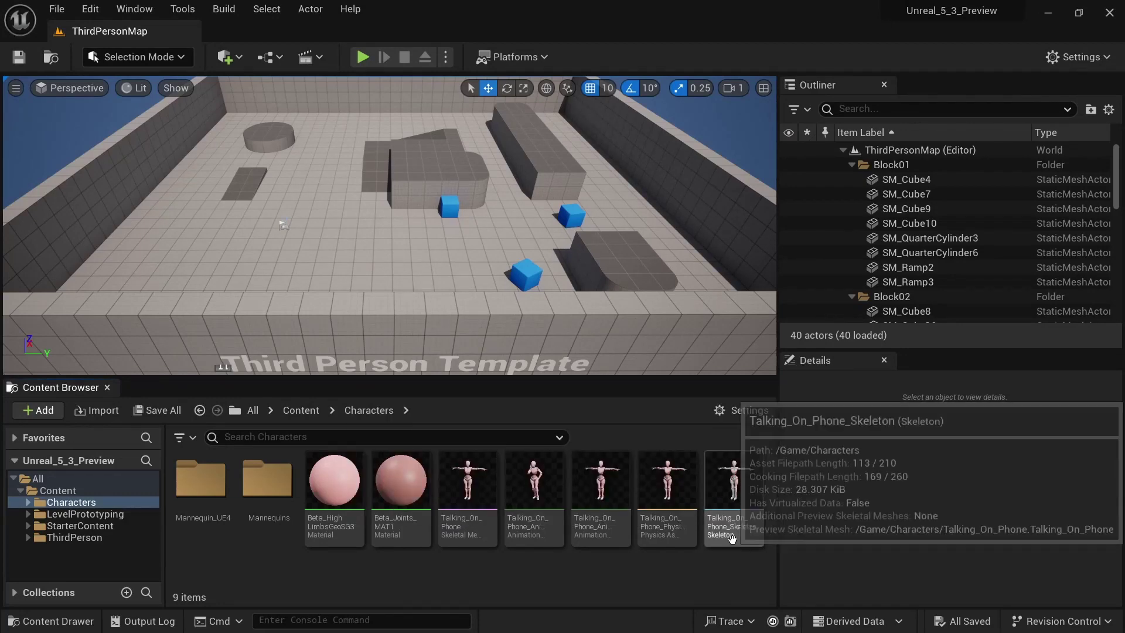
- Open the Talking_On_Phone skeletal mesh and convert it to a static mesh named StaticMesh in the Characters folder
double_click(466, 503)
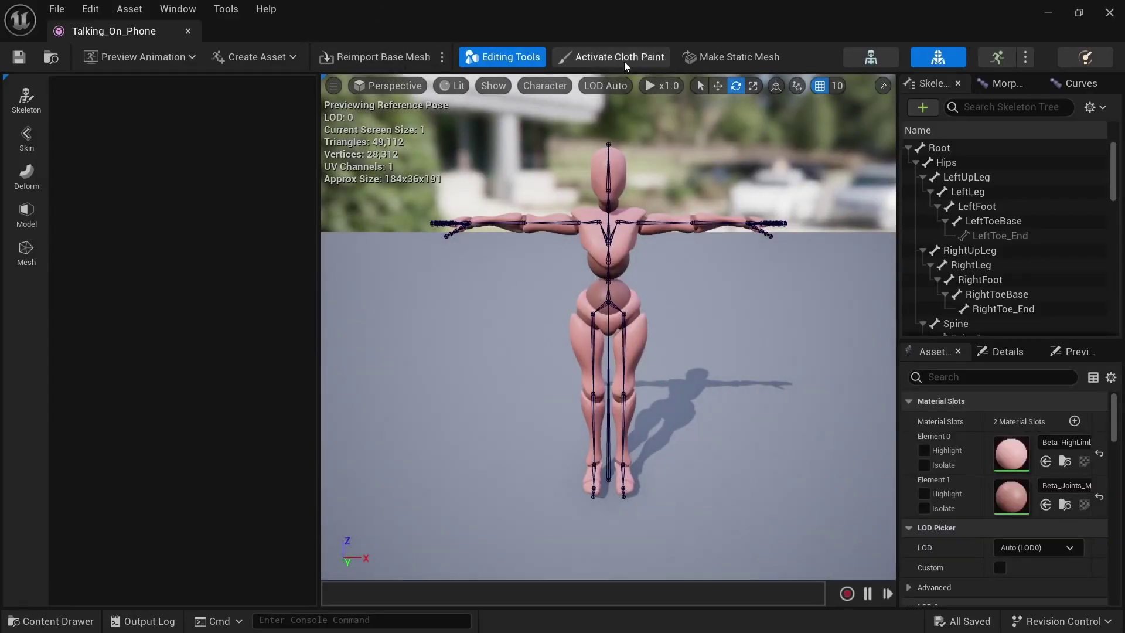
left_click(706, 61)
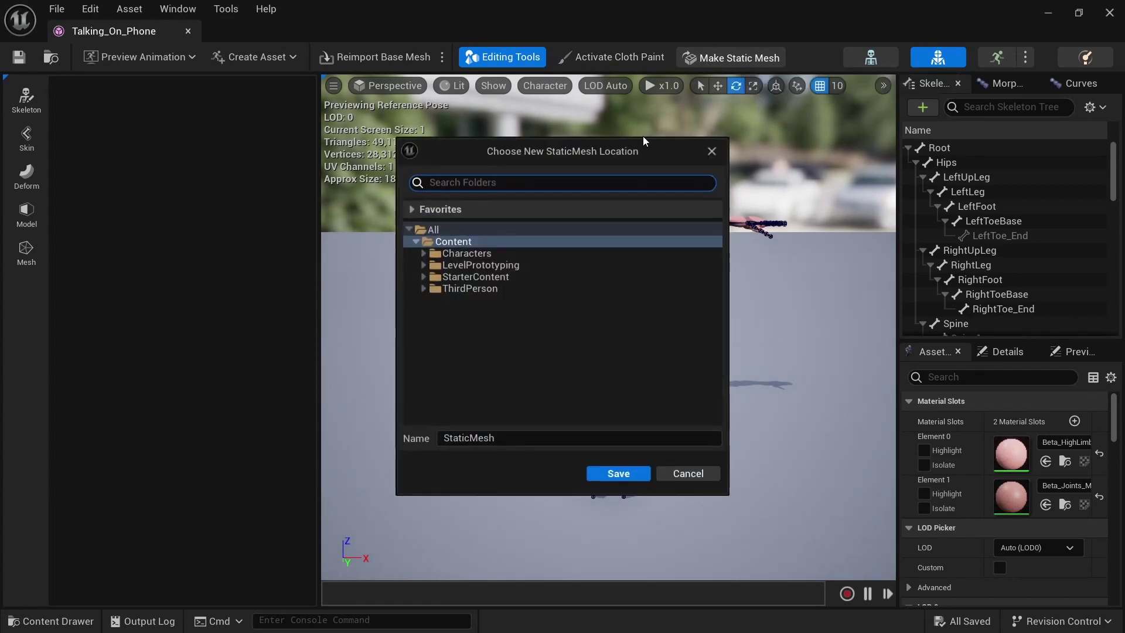
left_click(464, 253)
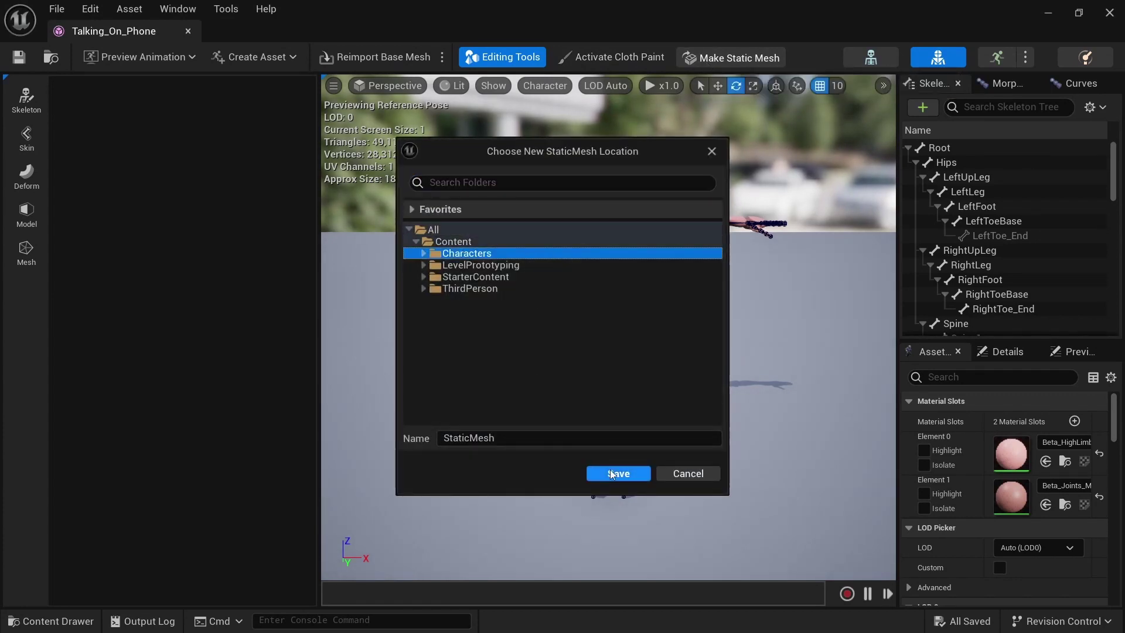
left_click(619, 473)
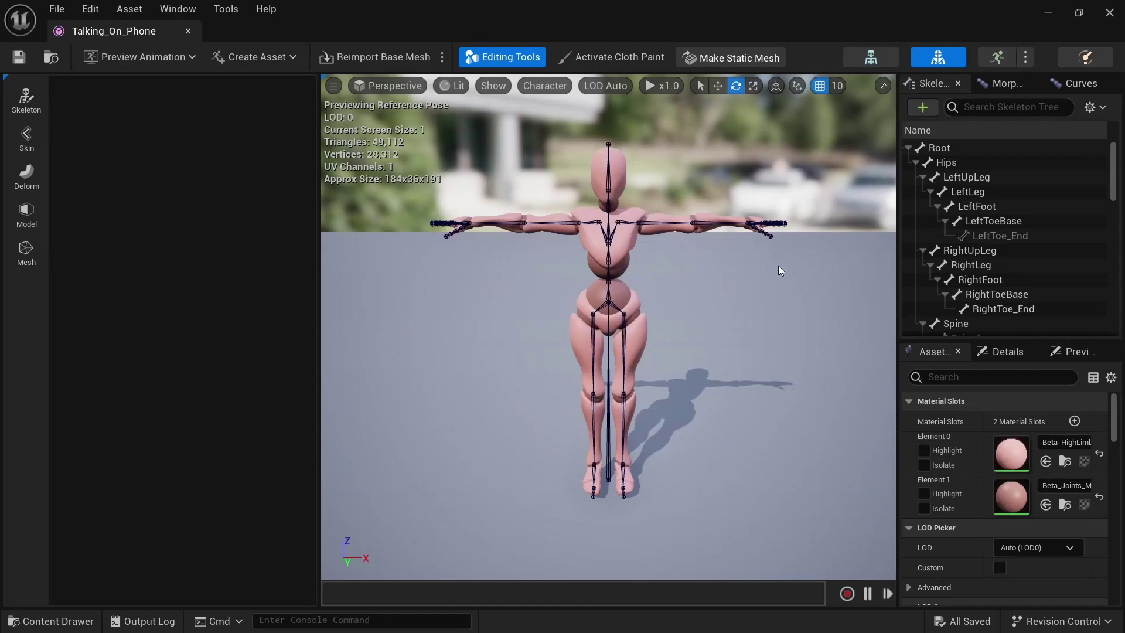
- Return to the Characters folder in the level editor and open the StaticMesh asset
left_click(1049, 15)
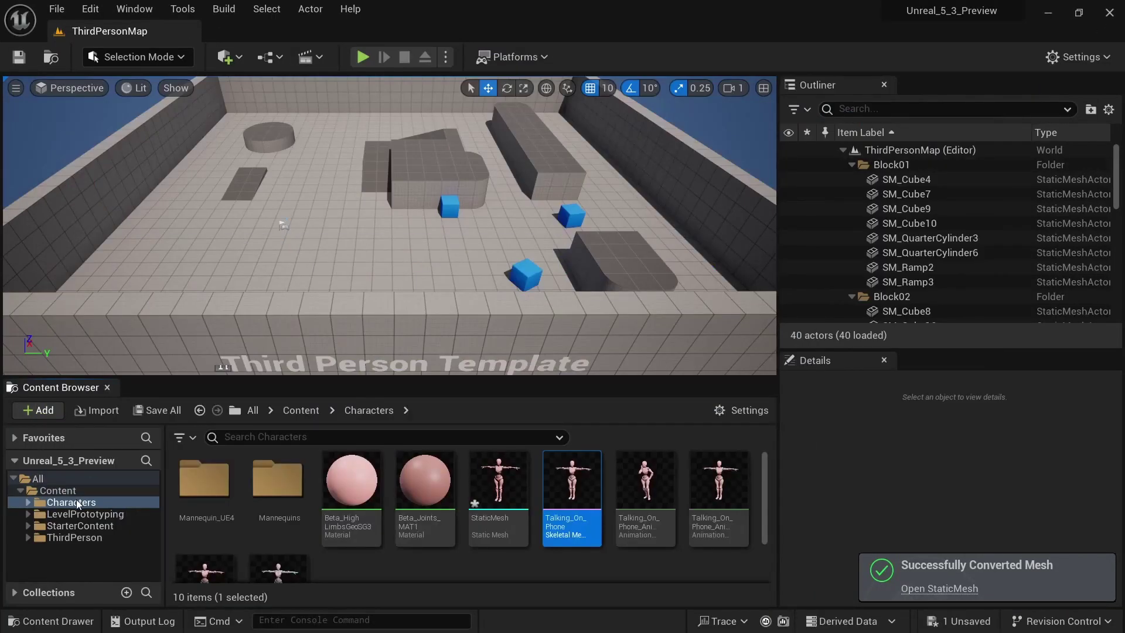
left_click(499, 485)
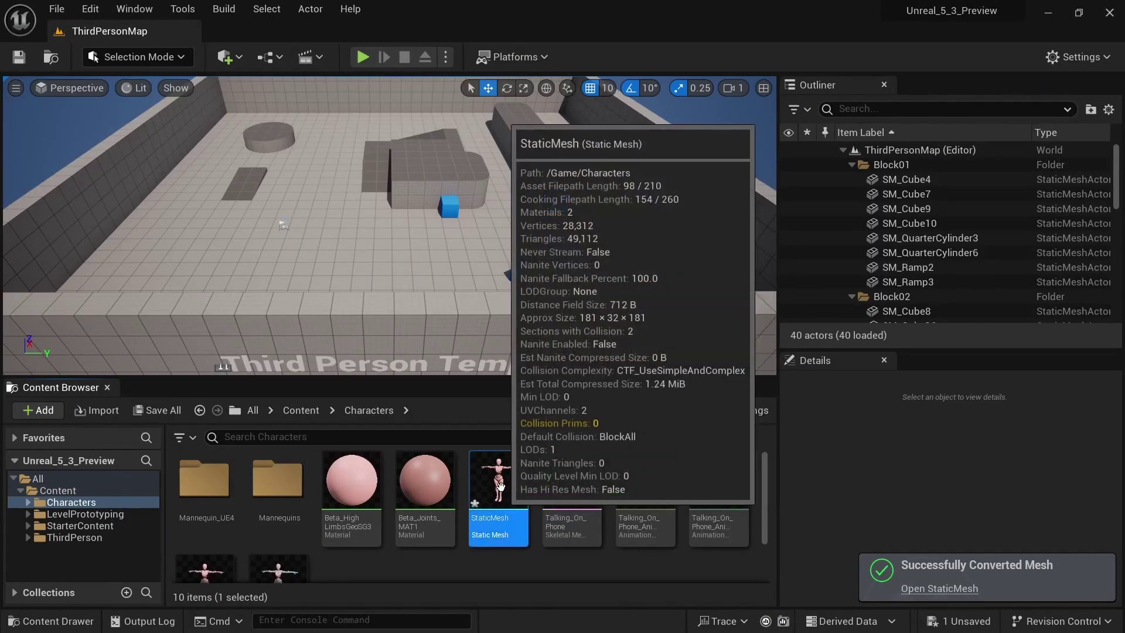
double_click(498, 485)
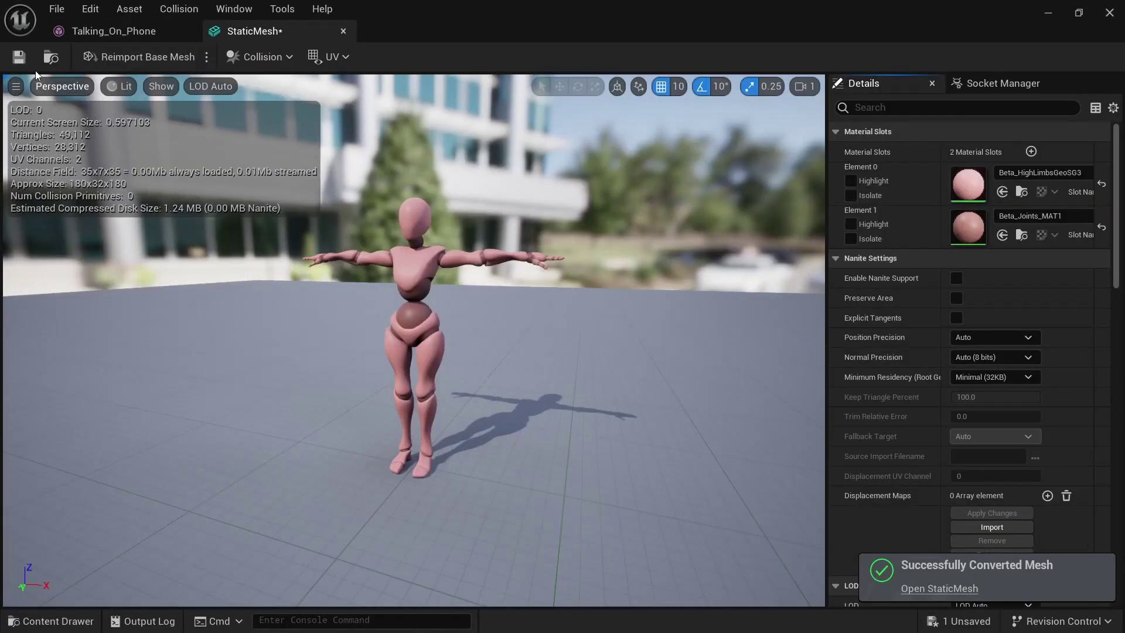
- Convert the StaticMesh asset in the Characters folder to a skeletal mesh using the existing skeleton SK_Mannequin
left_click(1109, 13)
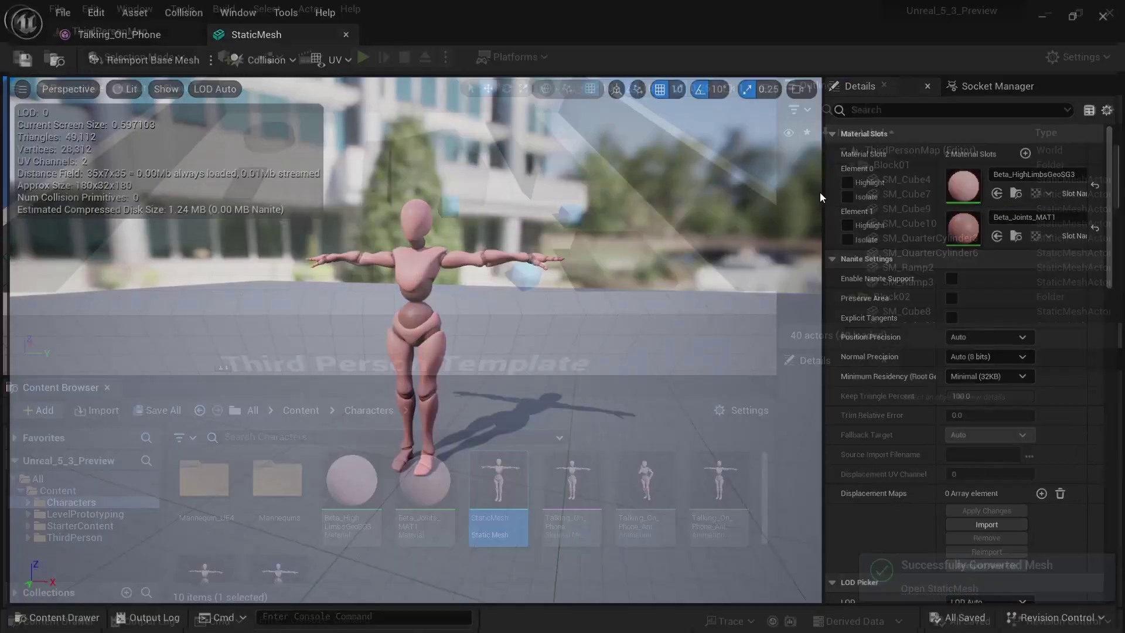
right_click(492, 501)
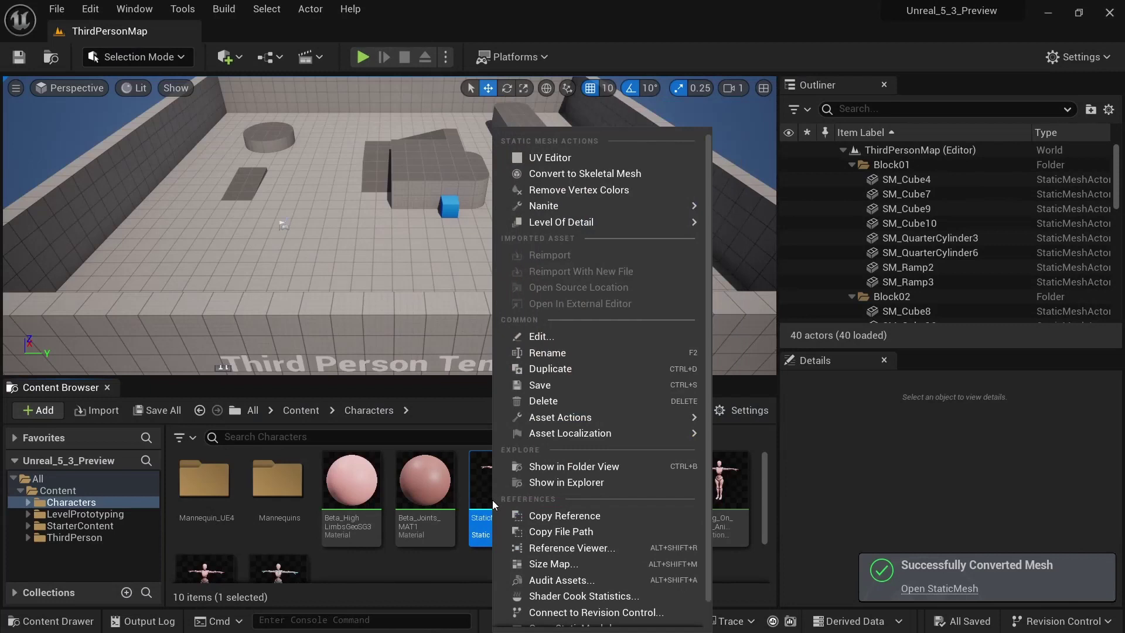
left_click(597, 174)
left_click(617, 337)
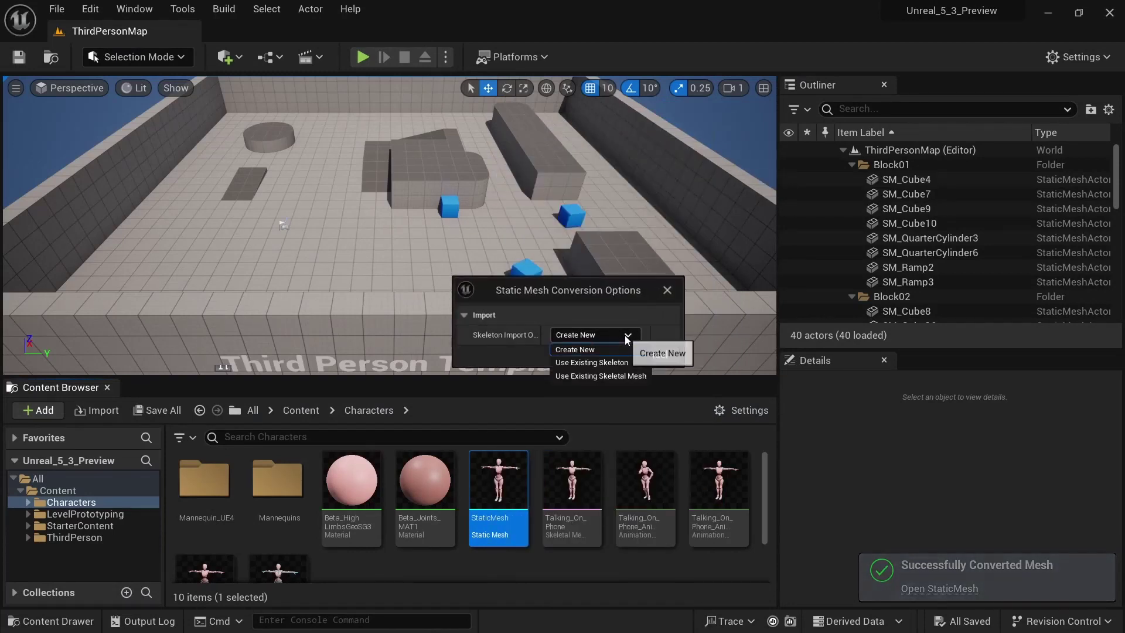
left_click(611, 363)
left_click(671, 357)
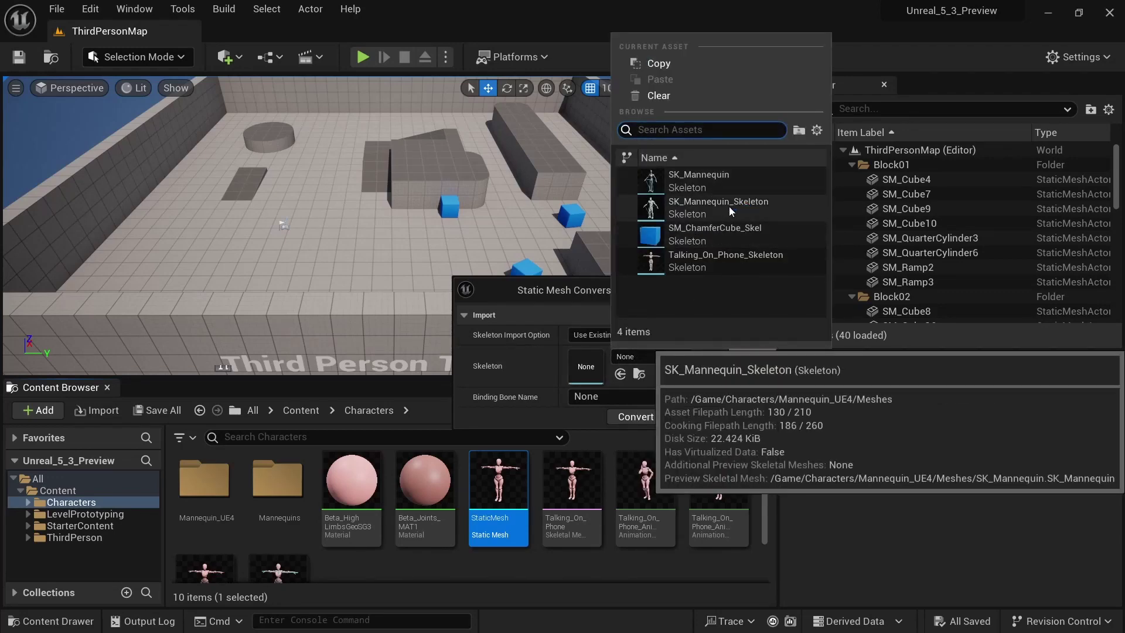
left_click(719, 183)
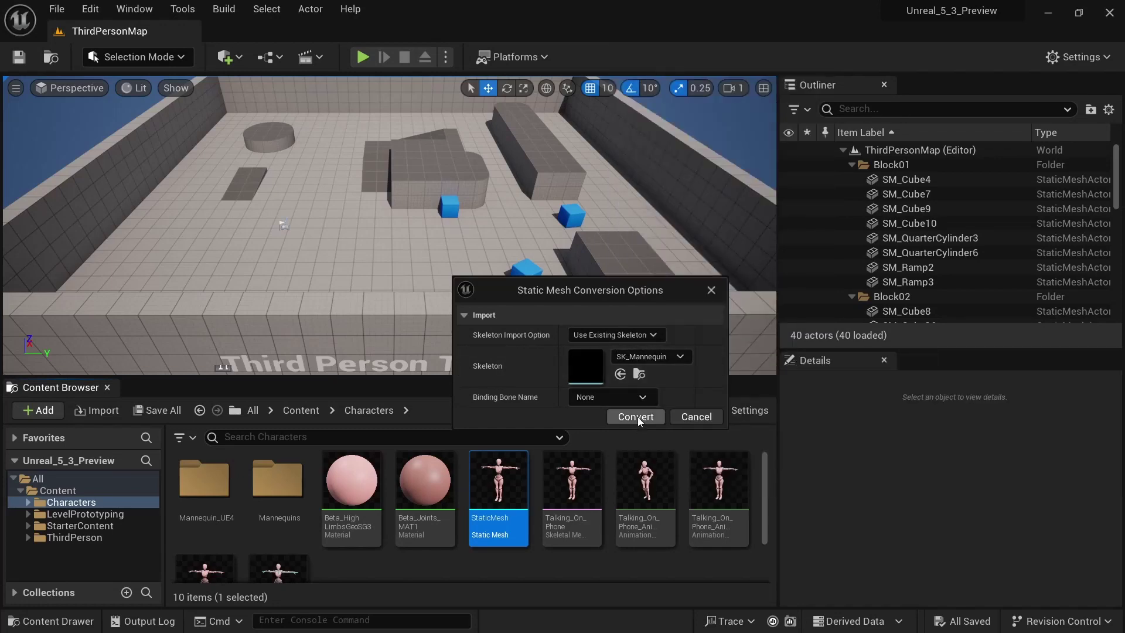
left_click(636, 417)
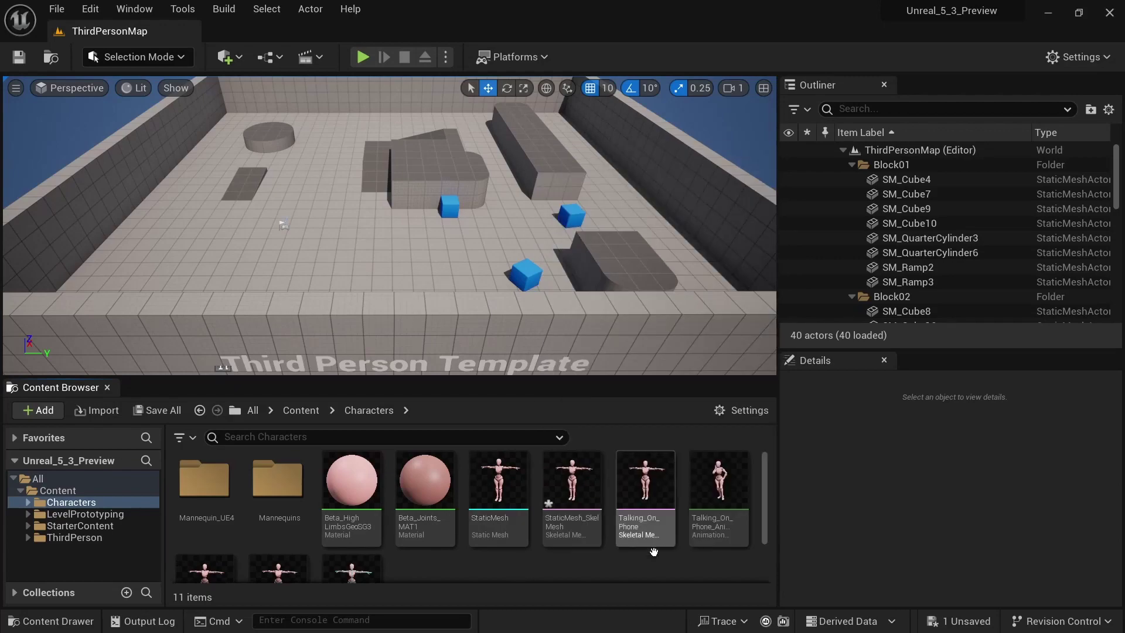
- Open the StaticMesh_SkelMesh asset, select its left upper arm bone and start the Edit Skeleton tool
left_click(573, 518)
double_click(574, 519)
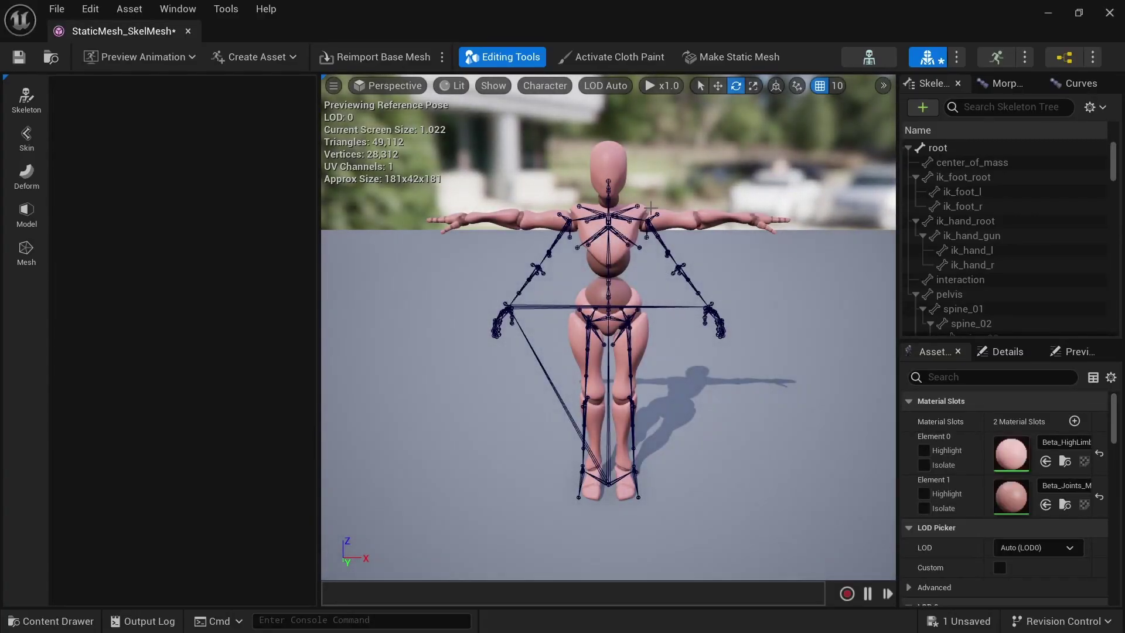
mouse_move(731, 277)
left_mouse_down("alt")
mouse_move(615, 281)
mouse_move(739, 273)
left_mouse_up("alt")
mouse_move(627, 278)
left_mouse_down("alt")
mouse_move(562, 281)
mouse_move(612, 280)
left_mouse_up("alt")
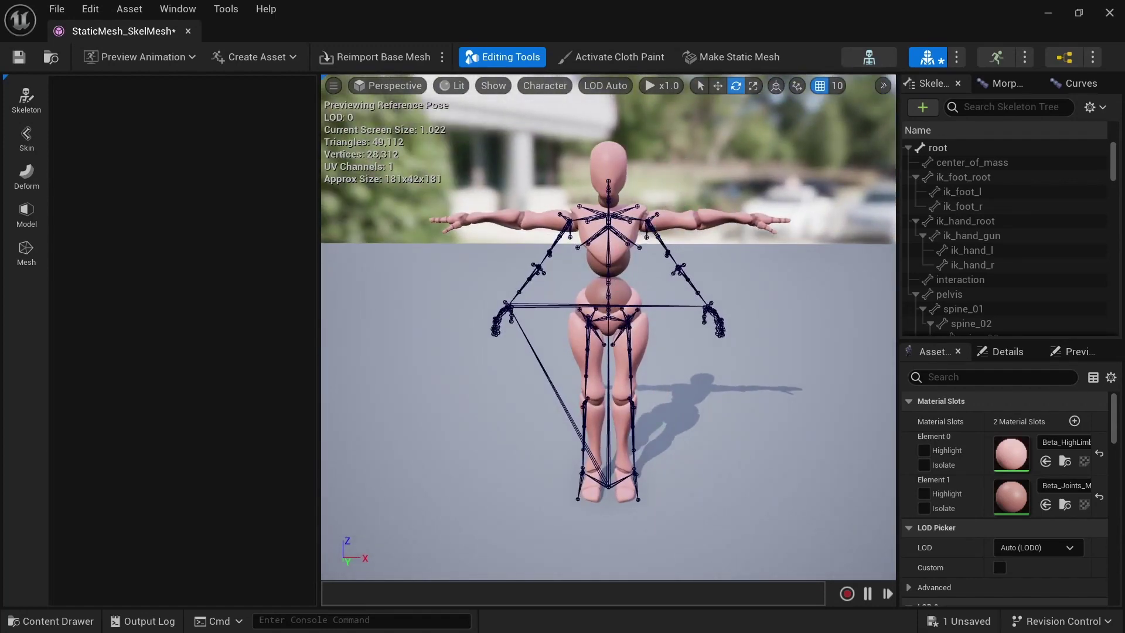
left_click(682, 242)
left_click(24, 98)
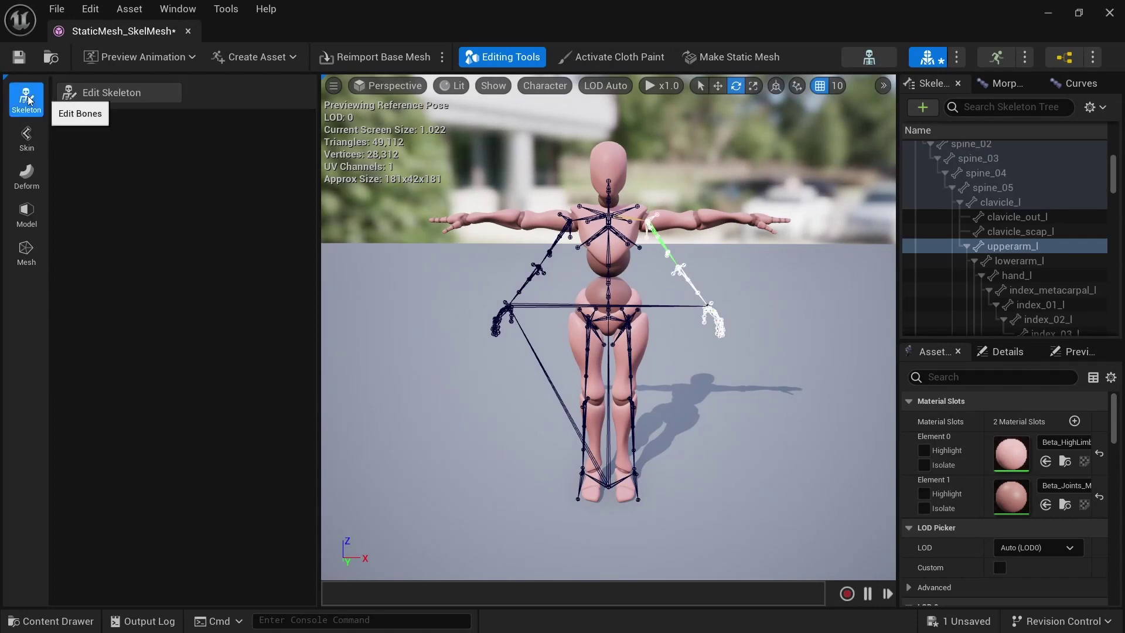
left_click(135, 94)
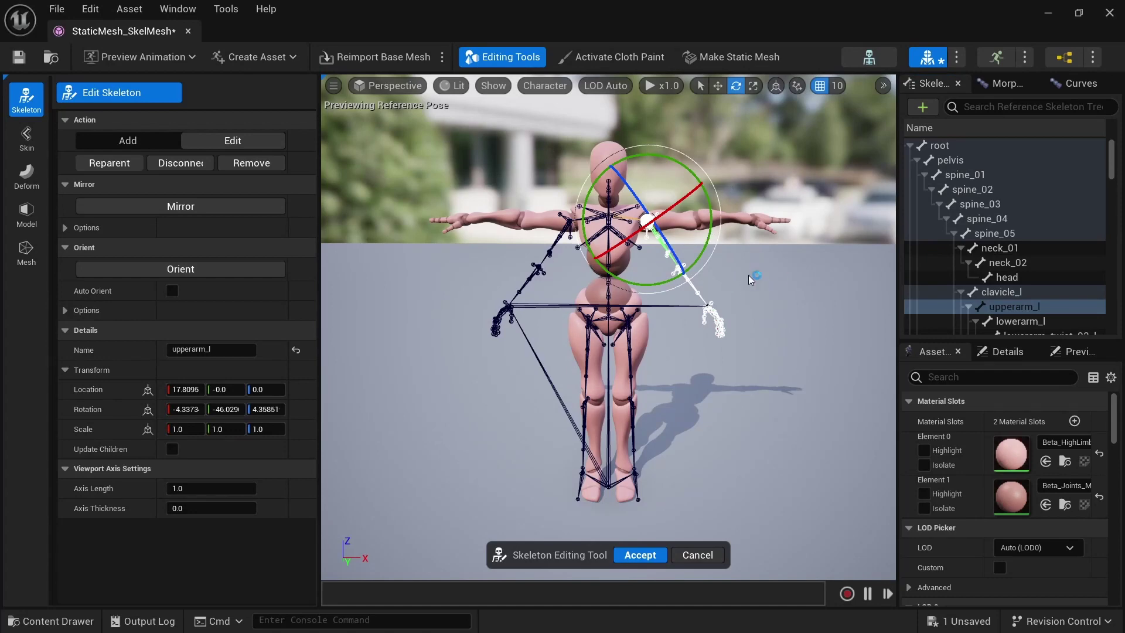
- Rotate the upperarm_l bone in edit mode without updating its child bones
left_click_drag(735, 262, 712, 263, "alt")
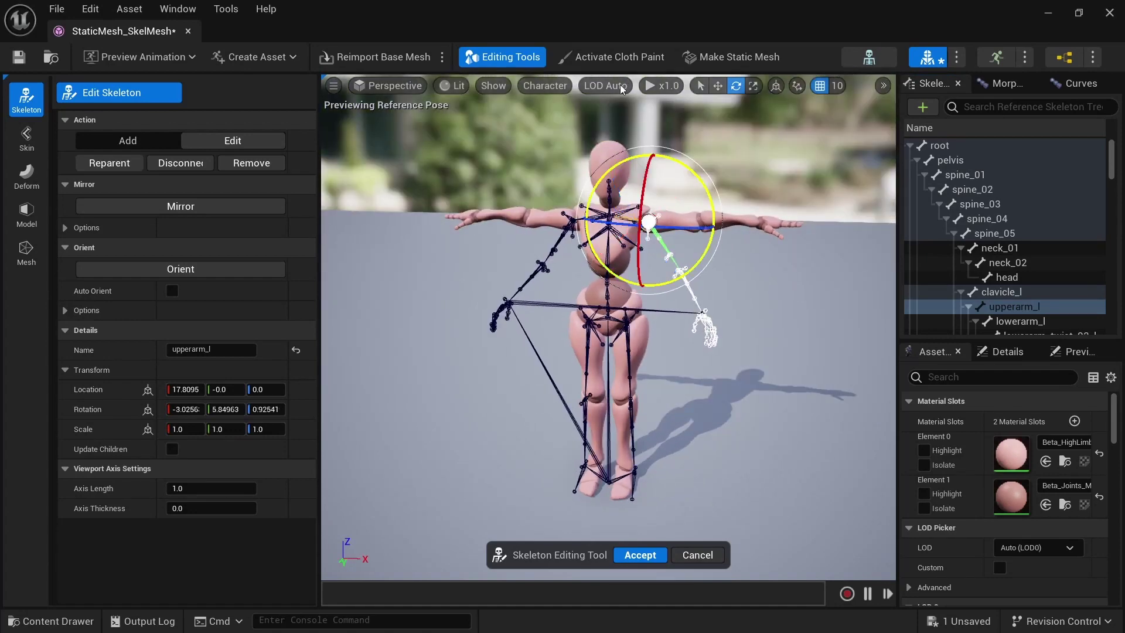
left_click_drag(630, 103, 703, 120)
left_click(1016, 294)
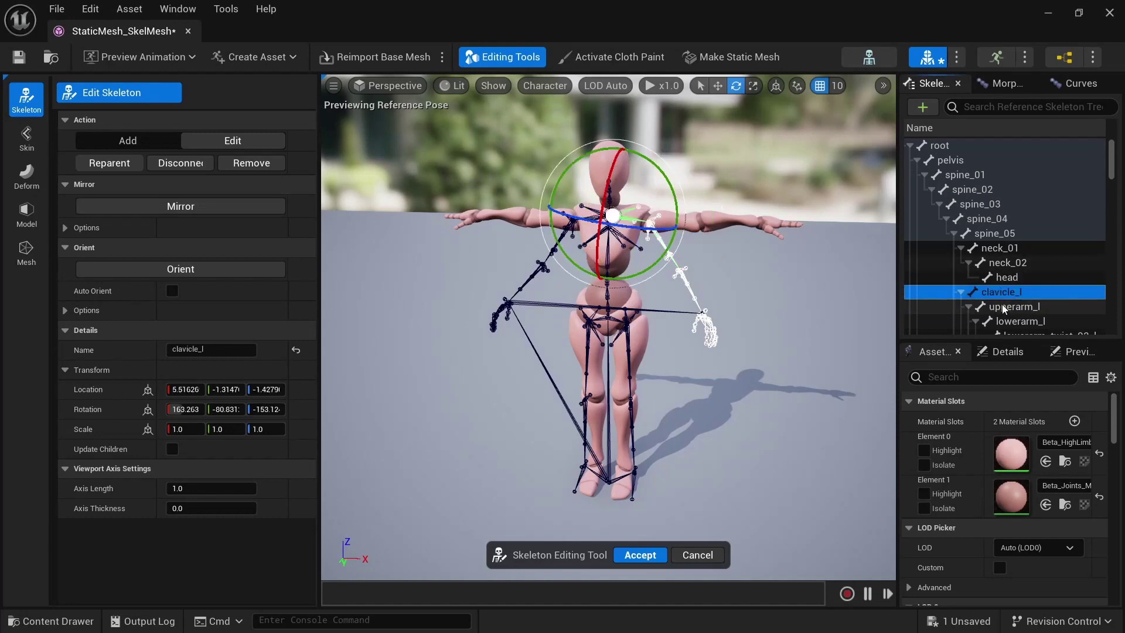
left_click(1004, 307)
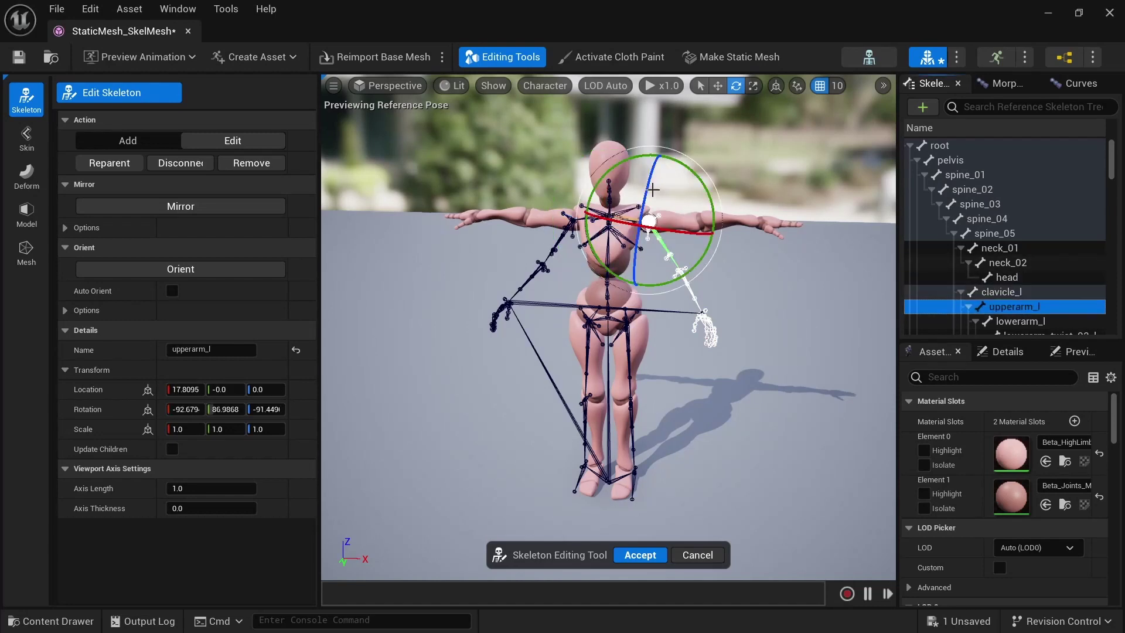
left_click(218, 144)
left_click_drag(709, 207, 714, 247)
- Try moving the upperarm_l bone along its X axis without its children, and undo the move
key("w")
scroll(710, 265, "up", 6)
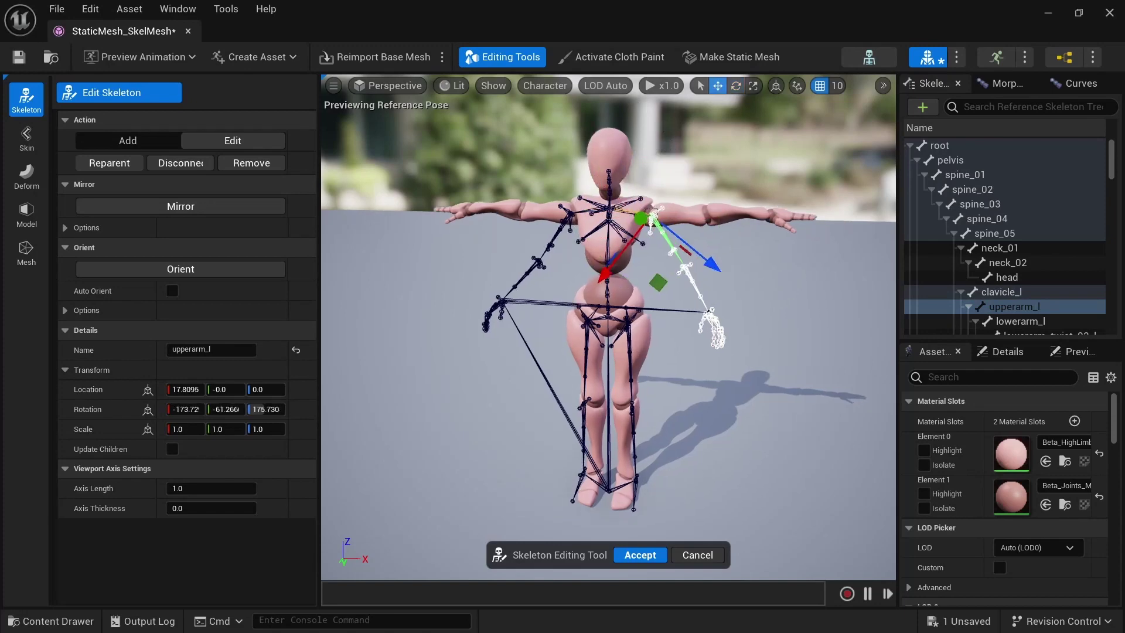
middle_click_drag(730, 250, 761, 88)
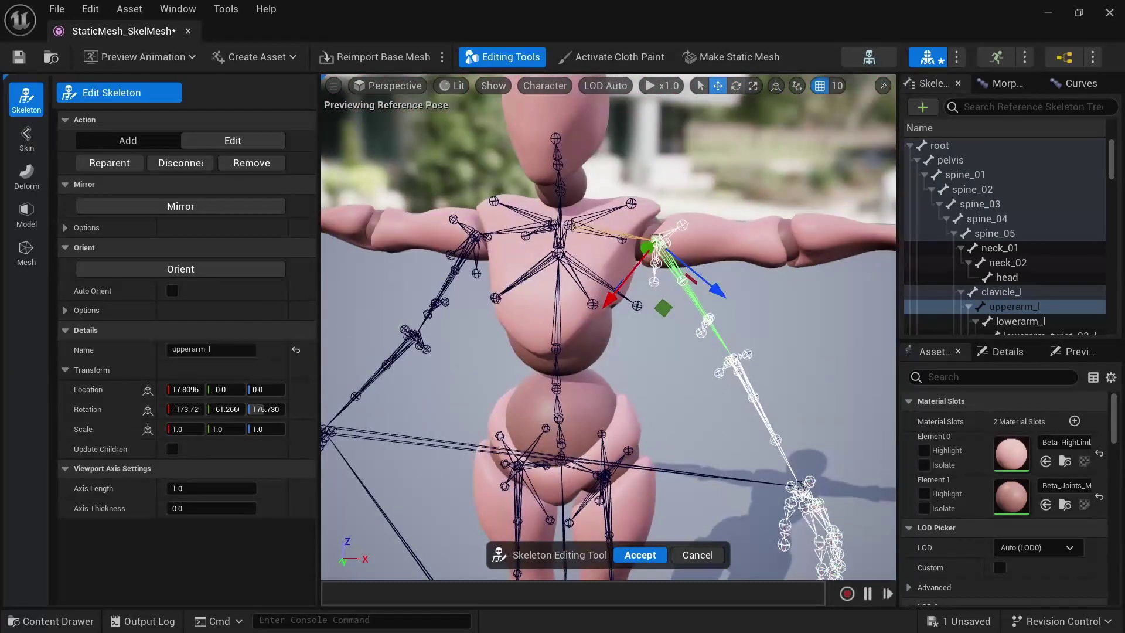
left_click_drag(613, 302, 626, 299)
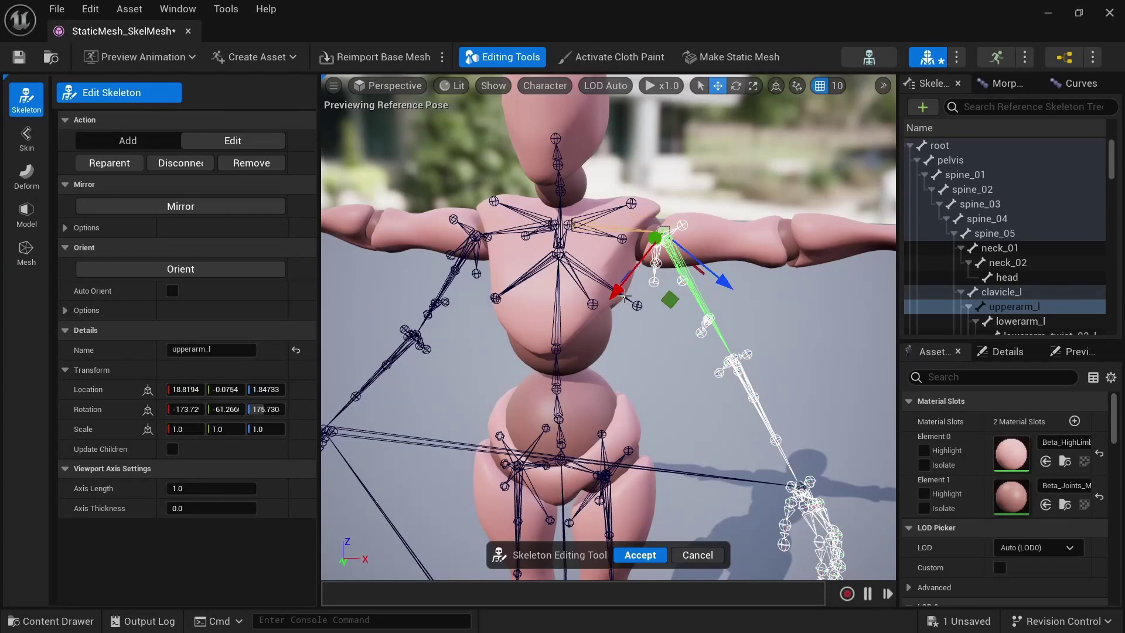
key("ctrl+z")
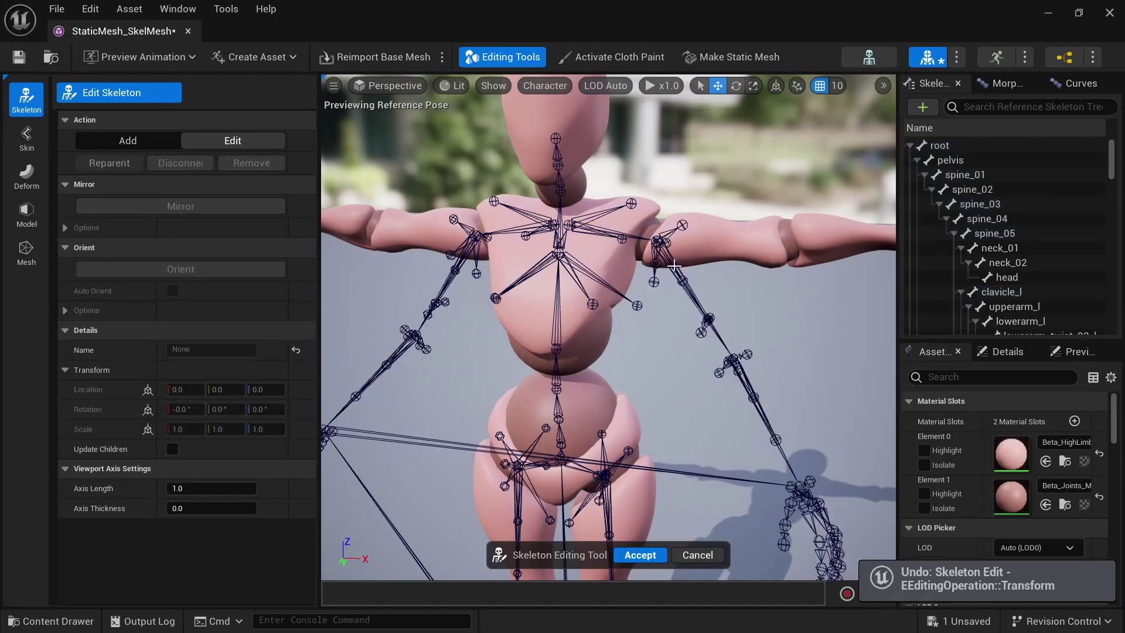
- Enable Update Children for upperarm_l and rotate the bone up to align with the mesh's outstretched left arm
left_click(674, 266)
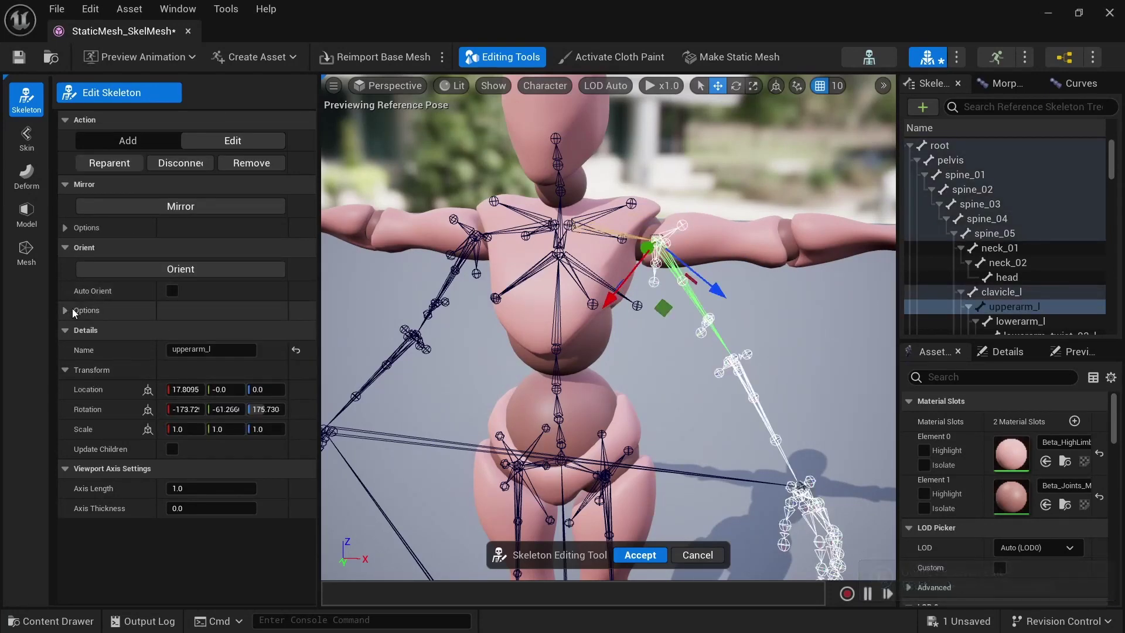
left_click(65, 228)
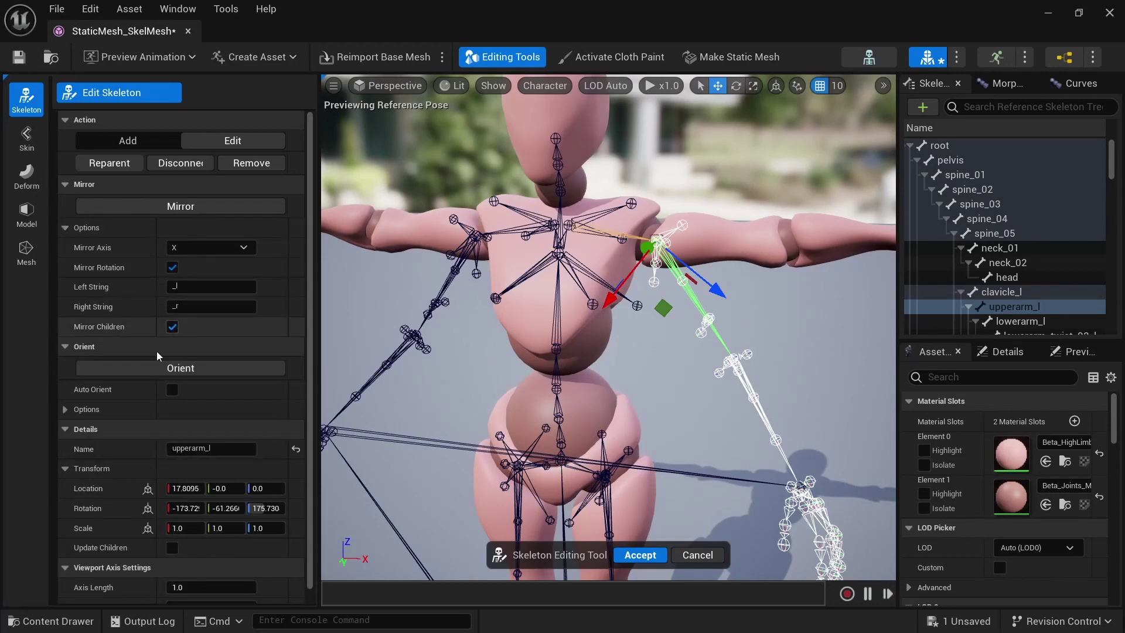
left_click(67, 410)
scroll(82, 445, "down", 3)
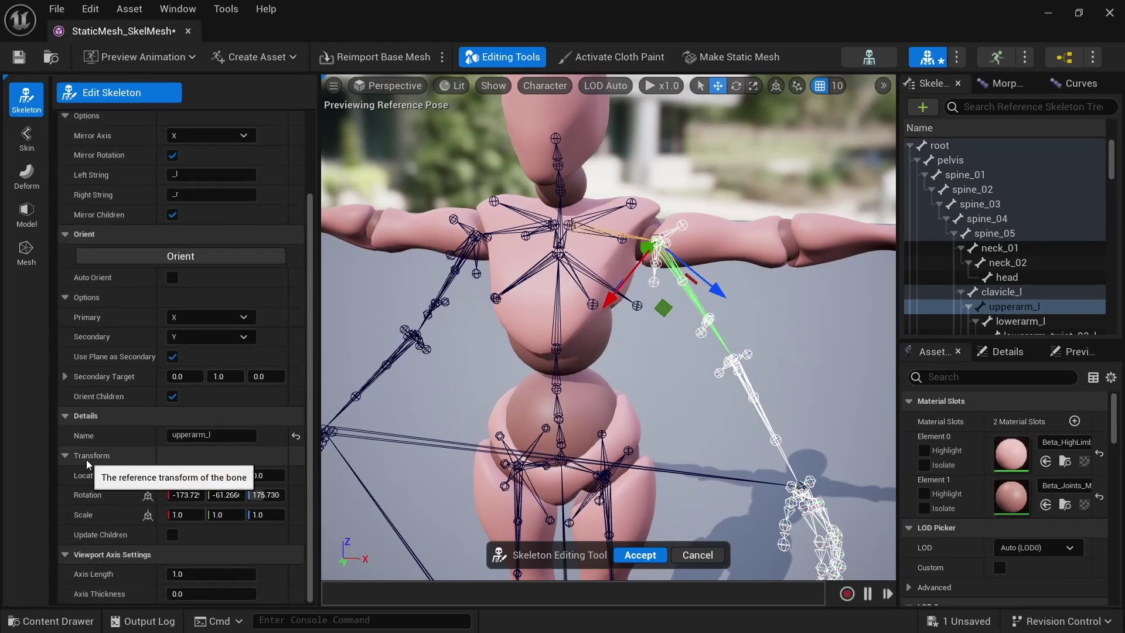
left_click(173, 534)
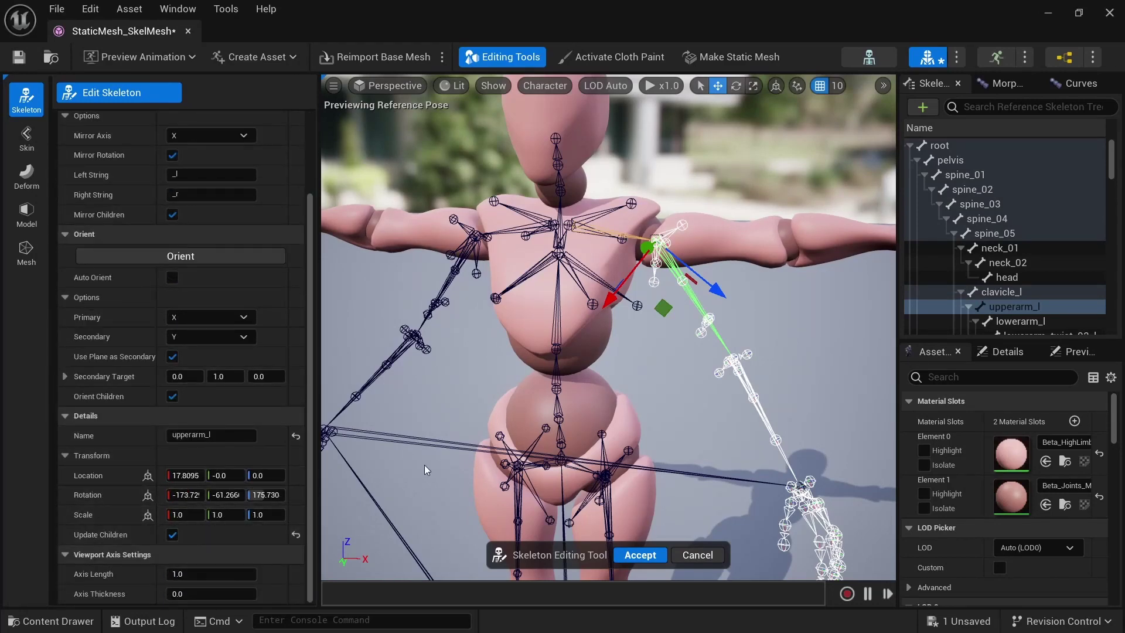
key("e")
left_click_drag(710, 205, 681, 179)
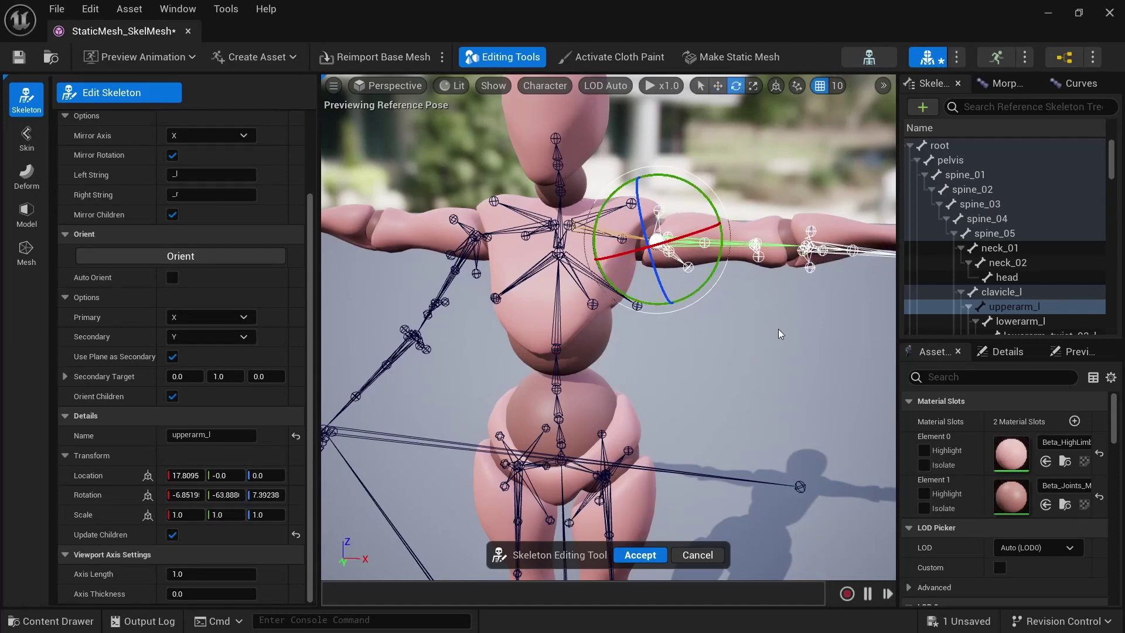
- Rotate the lowerarm_l bone so the lower arm chain follows the mesh's left forearm and hand
scroll(709, 269, "down", 5)
left_click_drag(677, 262, 679, 262)
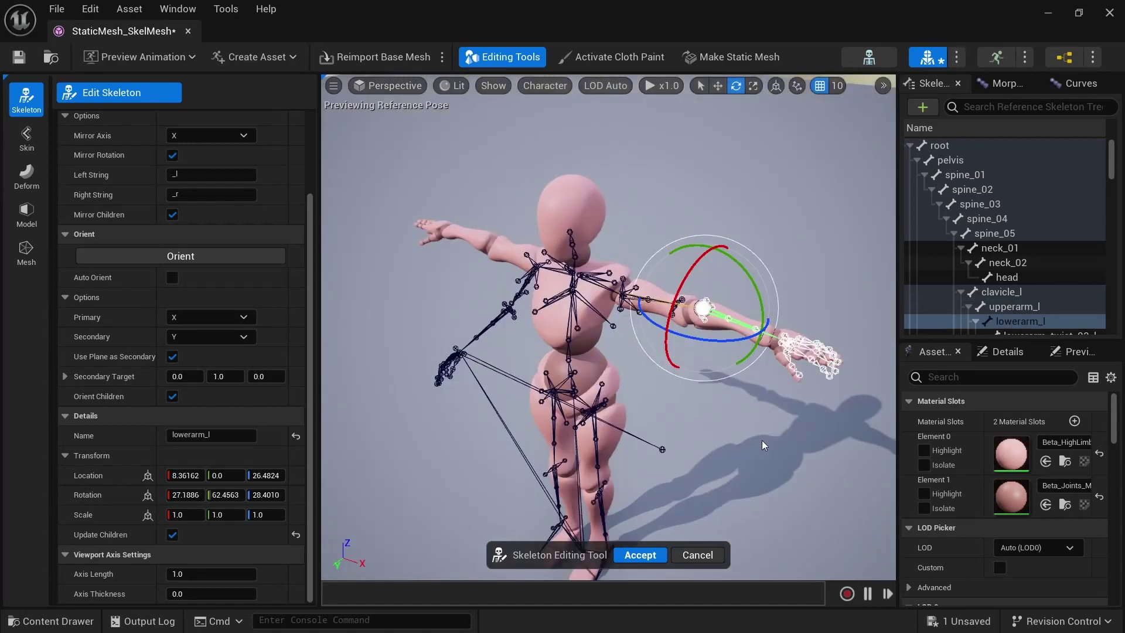
left_click_drag(764, 444, 832, 407, "alt")
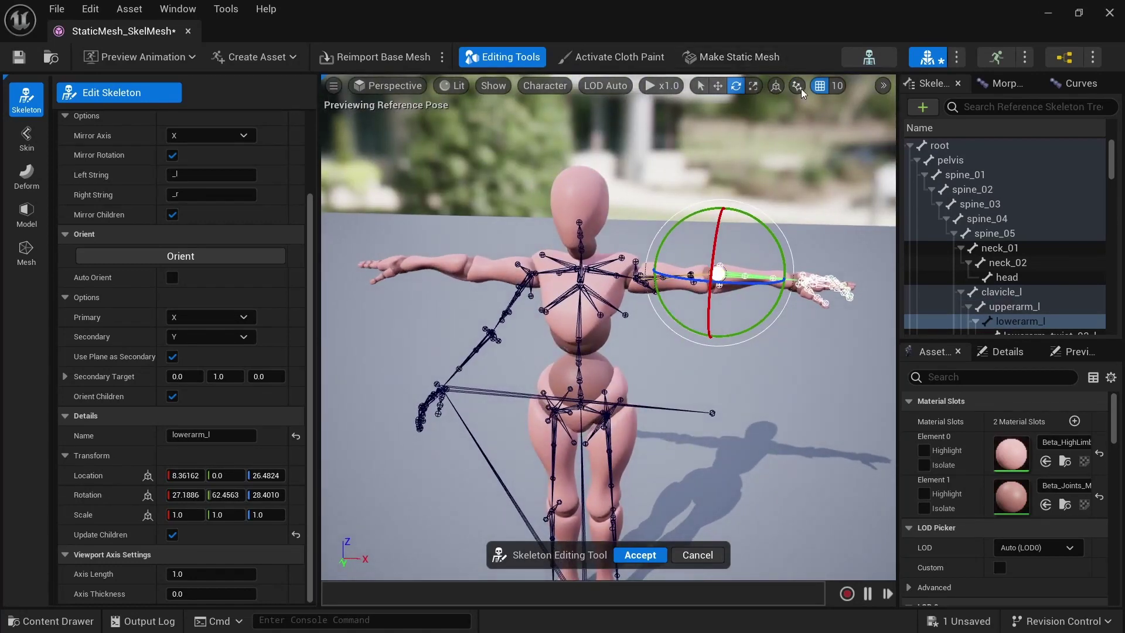
- Widen the viewport, disable grid, rotation and scale snapping, and slightly refine the rotation of lowerarm_l
left_click(887, 87)
mouse_move(875, 124)
left_click(834, 152)
left_click_drag(898, 118, 1041, 116)
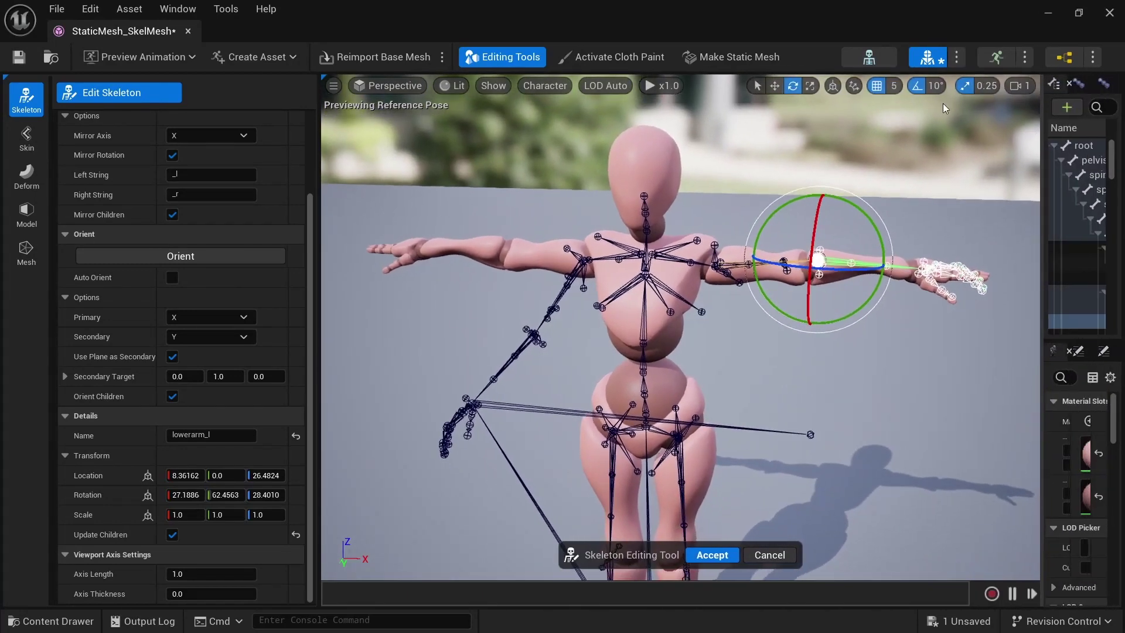
left_click(924, 87)
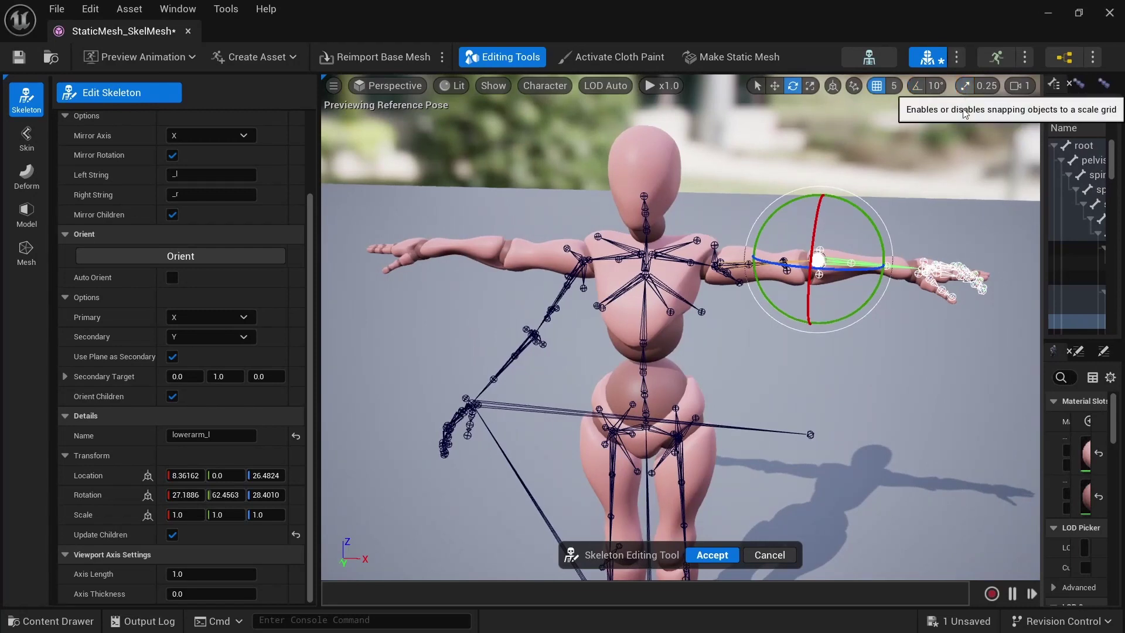
left_click(877, 86)
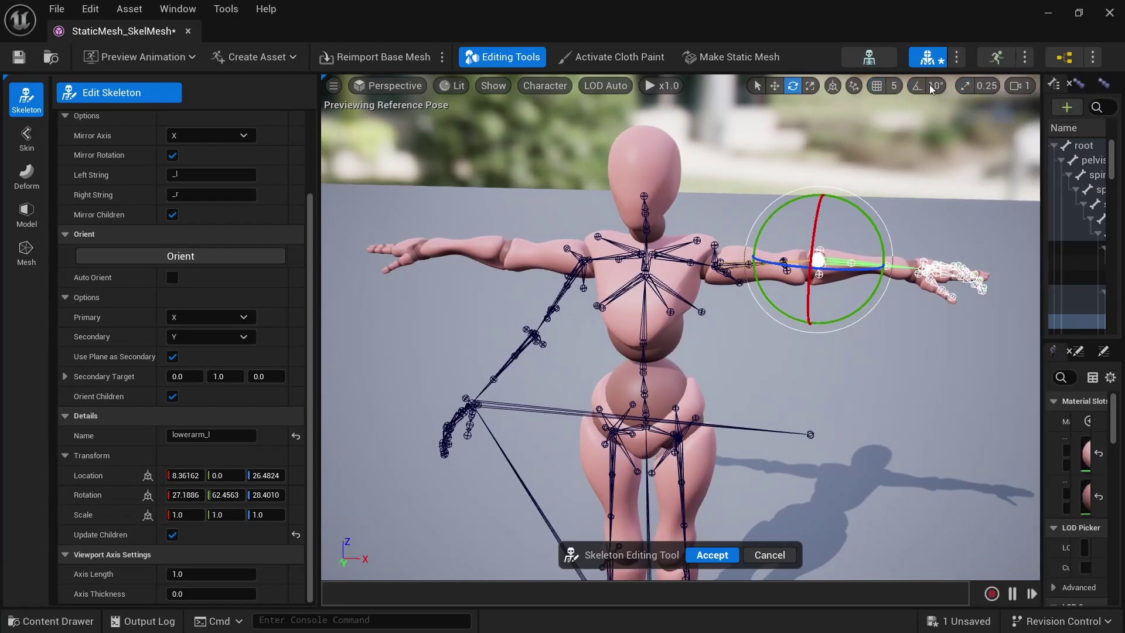
mouse_move(870, 216)
left_mouse_down()
mouse_move(878, 225)
mouse_move(861, 200)
mouse_move(871, 217)
left_mouse_up()
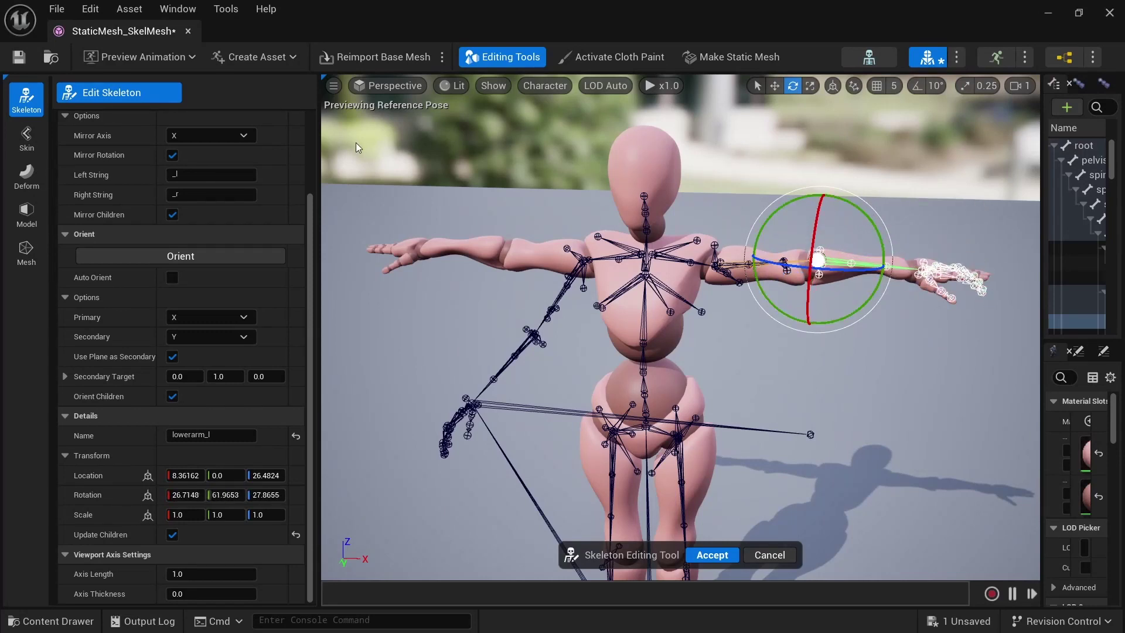
- Set the viewport's field of view to 20 and frame the left forearm and hand
left_click(334, 87)
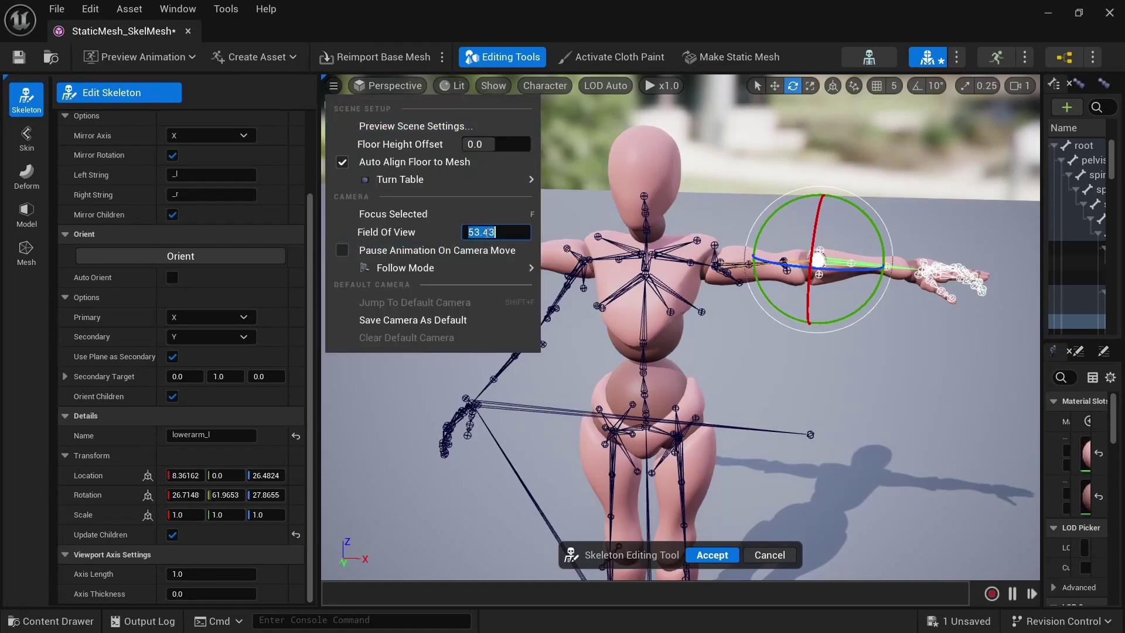
key("Return")
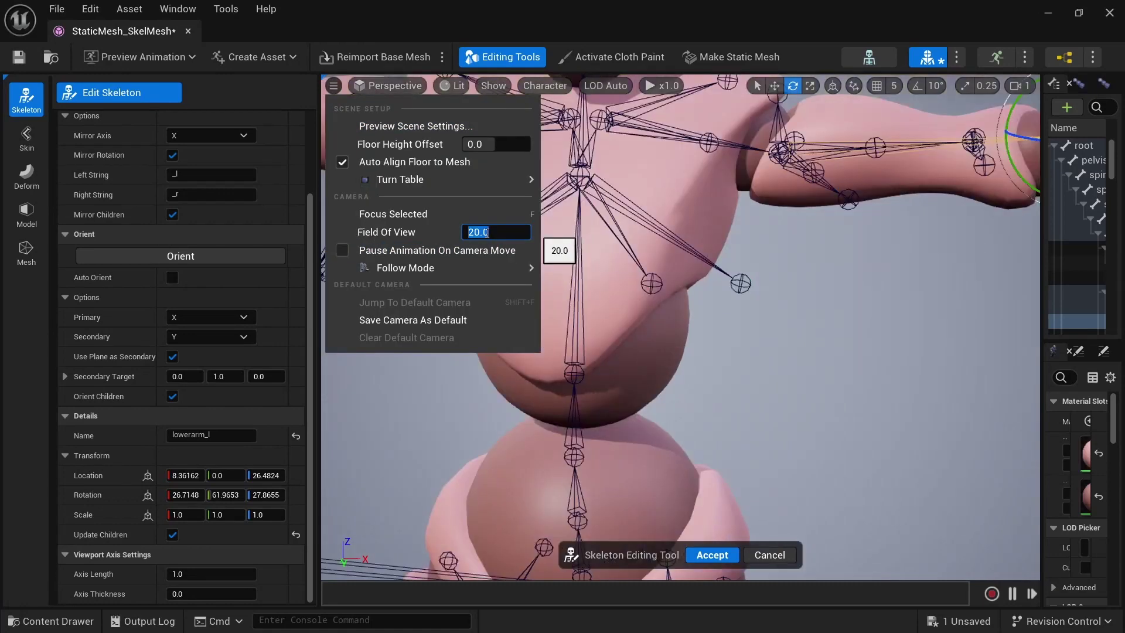
left_click(850, 328)
middle_click_drag(850, 328, 1084, 251)
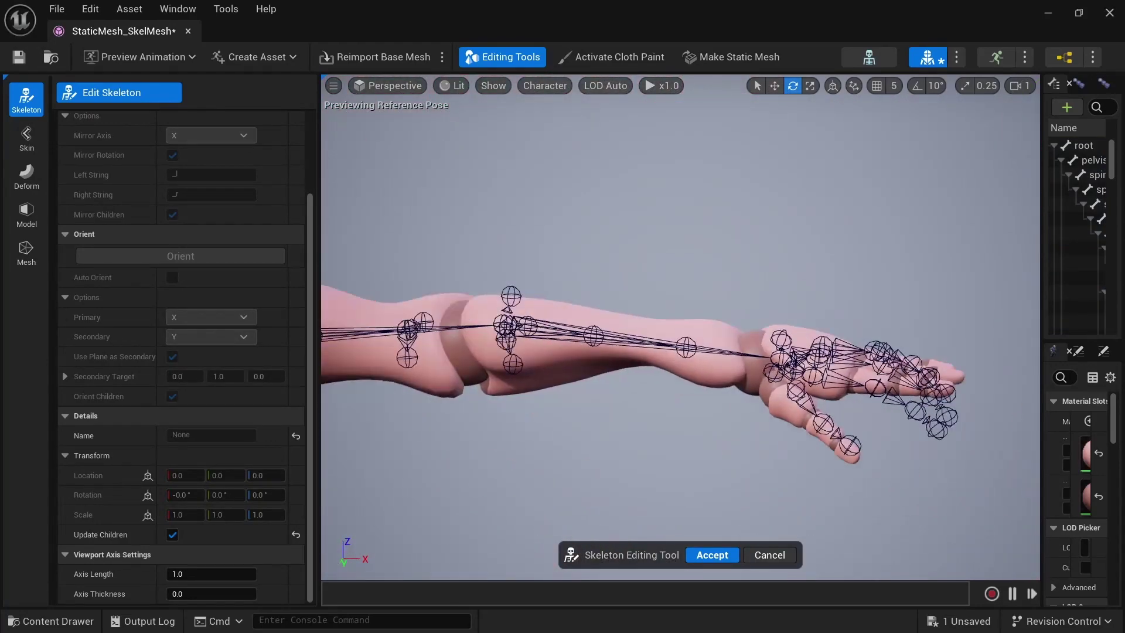
left_click_drag(578, 379, 430, 392, "alt")
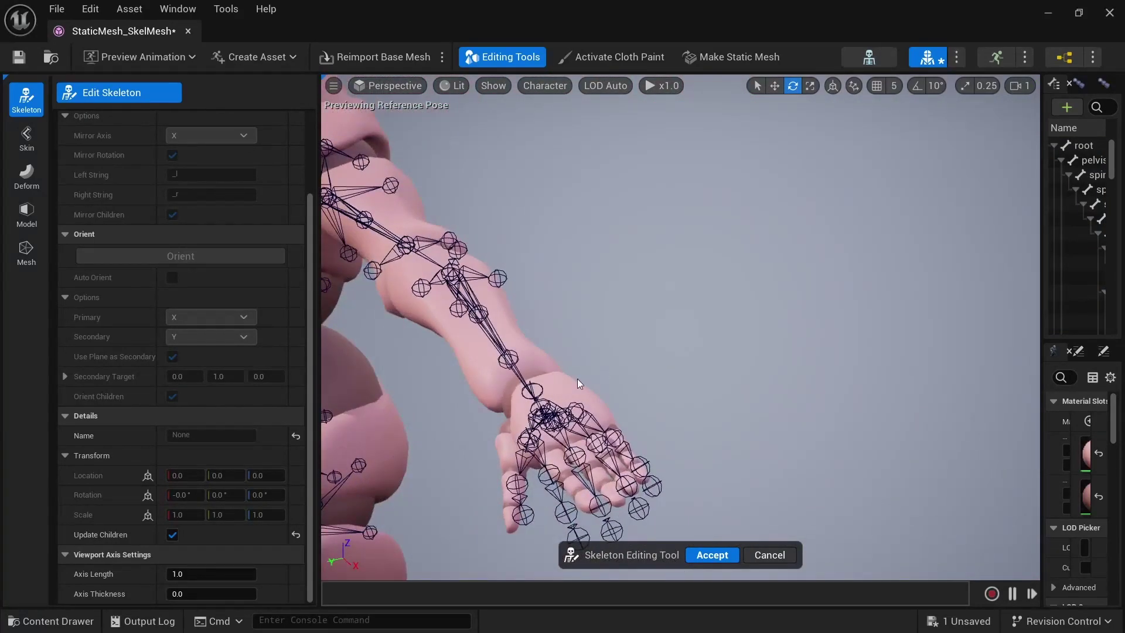
- Move the hand_l bone back along its X axis towards the wrist of the left hand
left_click(546, 405)
key("w")
left_click_drag(744, 358, 867, 316, "alt")
left_click(873, 355)
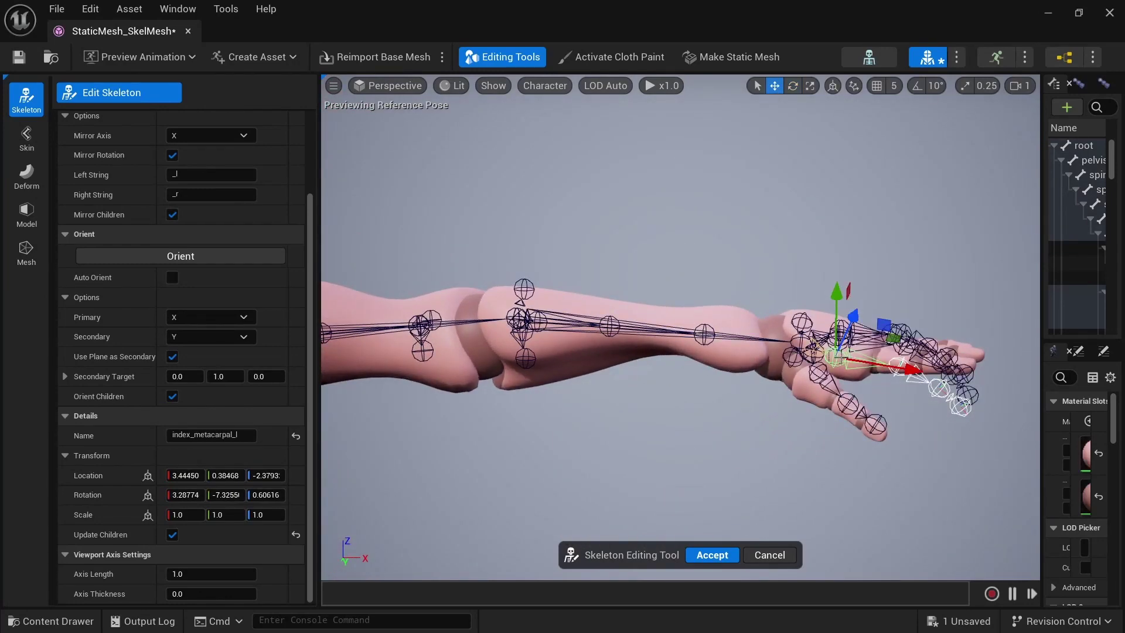
left_click(814, 350)
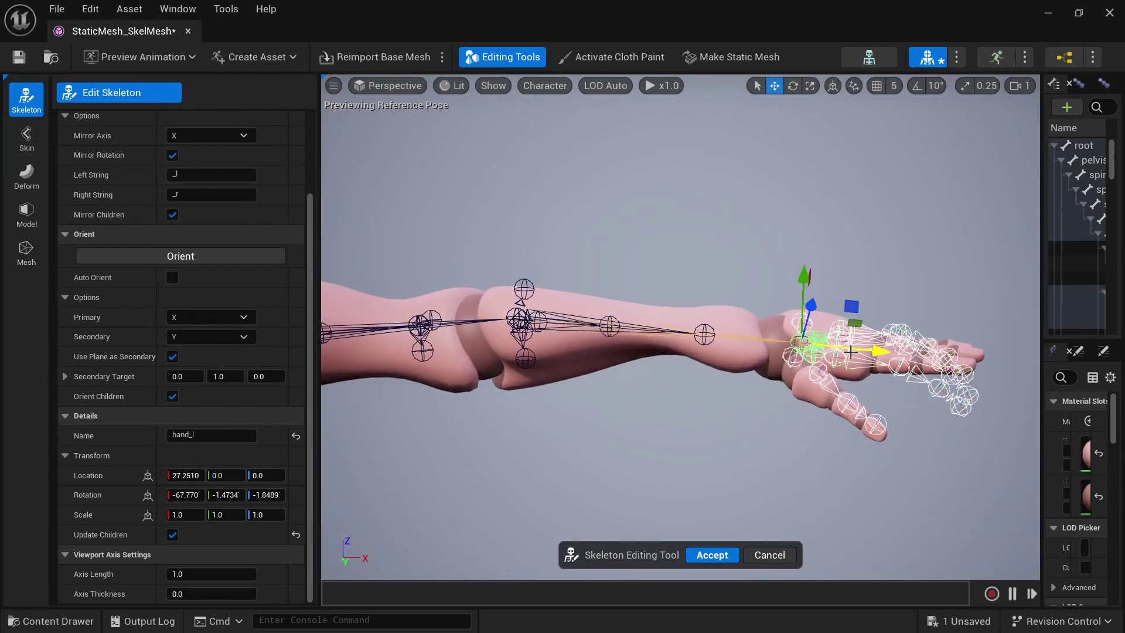
left_click_drag(851, 352, 820, 350)
- Select the upperarm_l bone and mirror it with its children across the X axis to the right arm
mouse_move(603, 379)
left_mouse_down("alt")
mouse_move(480, 413)
mouse_move(600, 373)
left_mouse_up("alt")
scroll(600, 373, "down", 2)
middle_click_drag(611, 408, 636, 351)
left_click(618, 331)
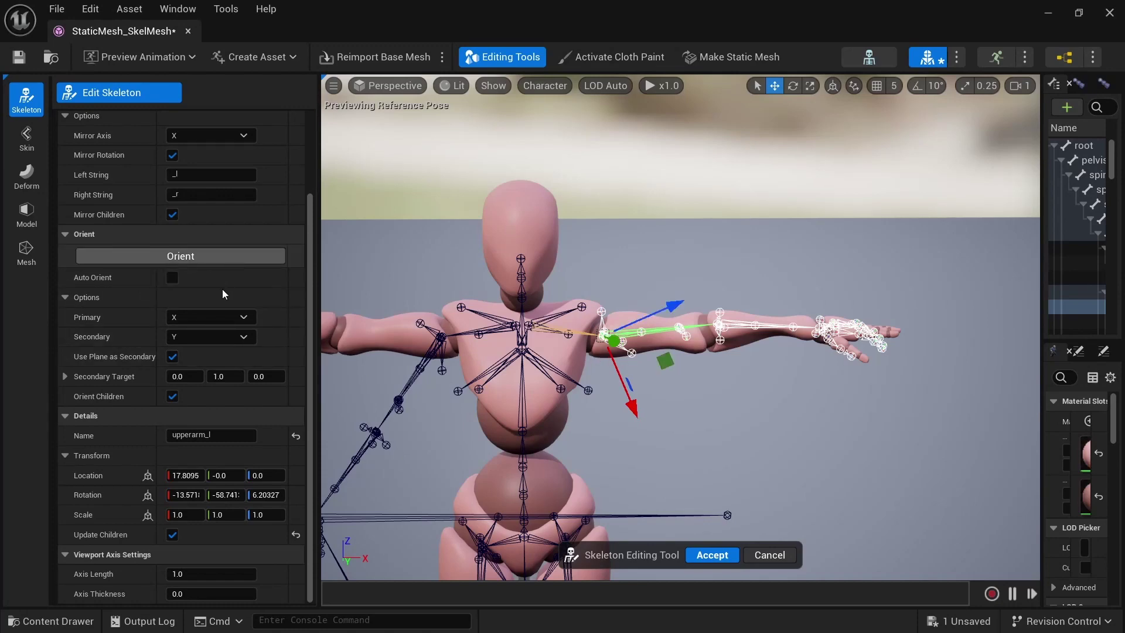
scroll(221, 363, "up", 2)
scroll(221, 370, "up", 2)
left_click(236, 192)
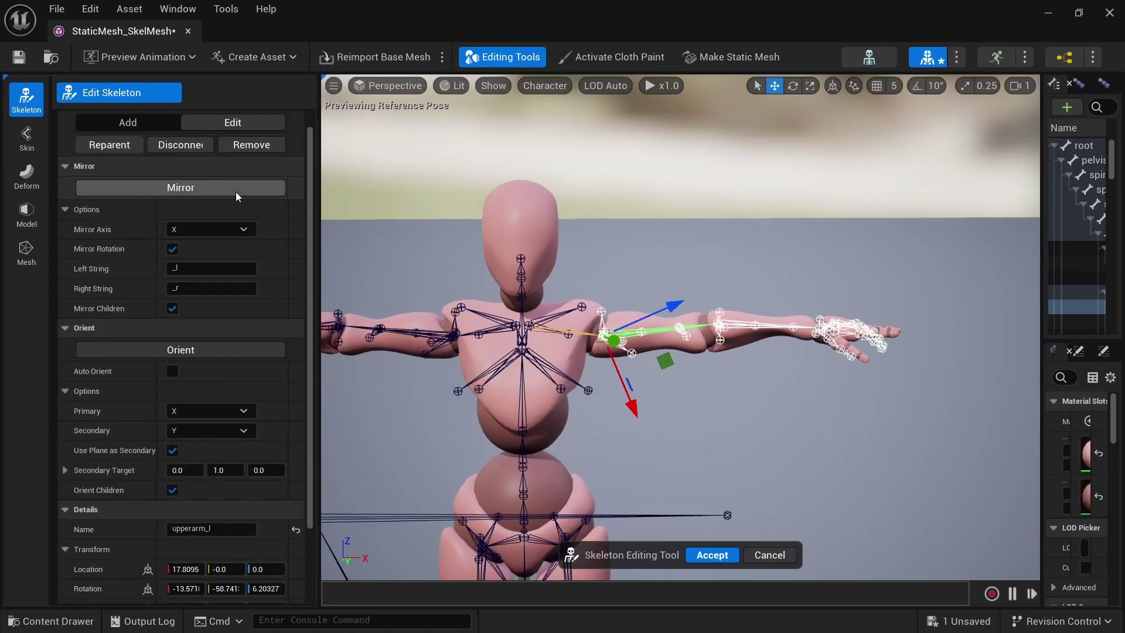
- Try to orient the upperarm_l bone with X as primary and Y as secondary axis, and toggle the gizmo between world and local space
middle_click_drag(614, 441, 644, 450)
scroll(646, 454, "down", 4)
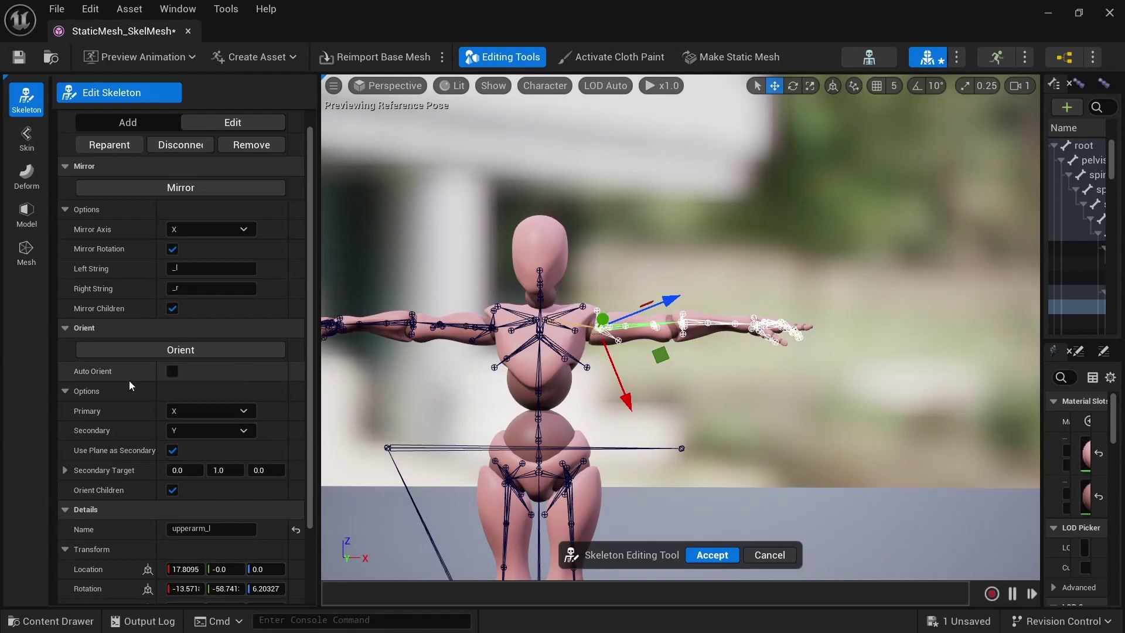
scroll(129, 380, "down", 3)
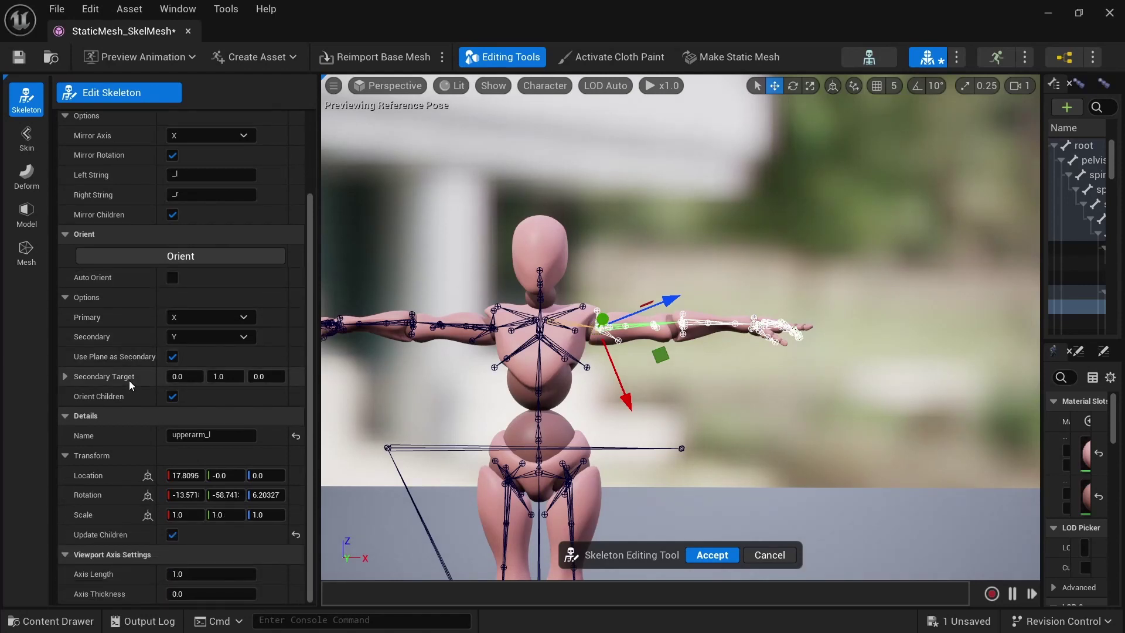
left_click(229, 256)
mouse_move(775, 375)
left_mouse_down("alt")
mouse_move(694, 389)
mouse_move(767, 385)
left_mouse_up("alt")
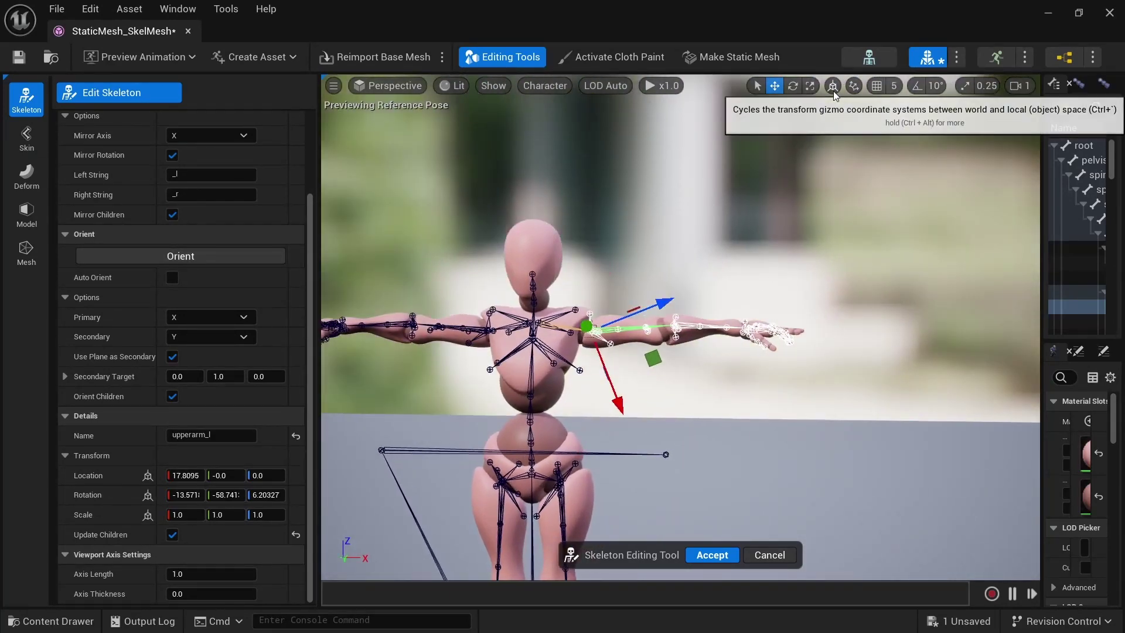
left_click(833, 88)
left_click(833, 88)
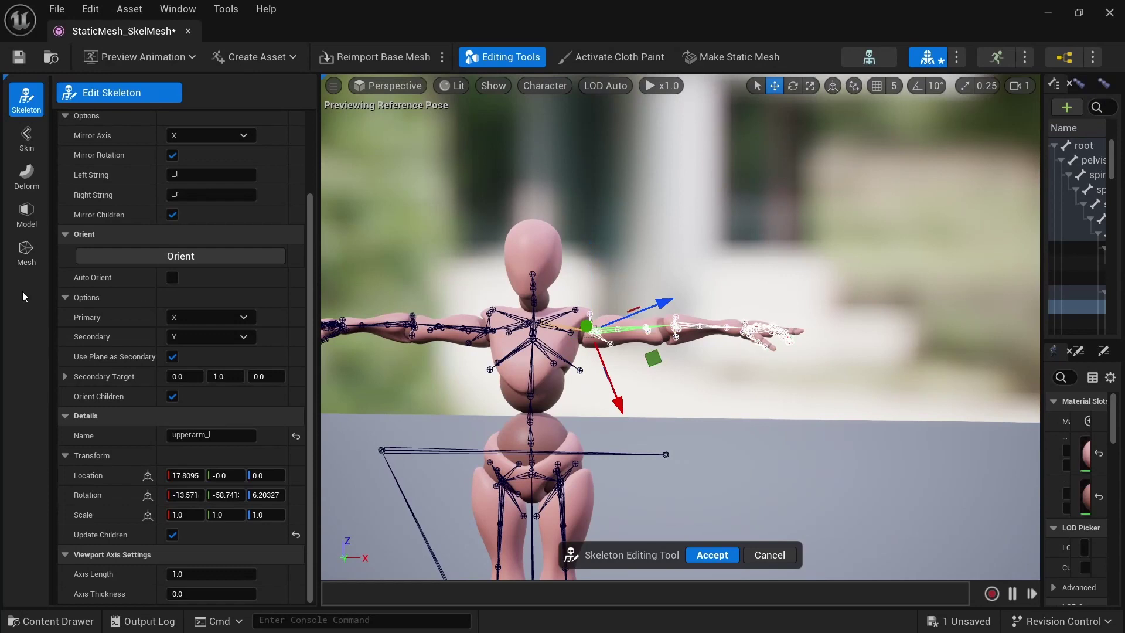
- Try to orient the upperarm_l bone again, switching Auto Orient on and off between attempts
left_click(172, 277)
left_click(197, 258)
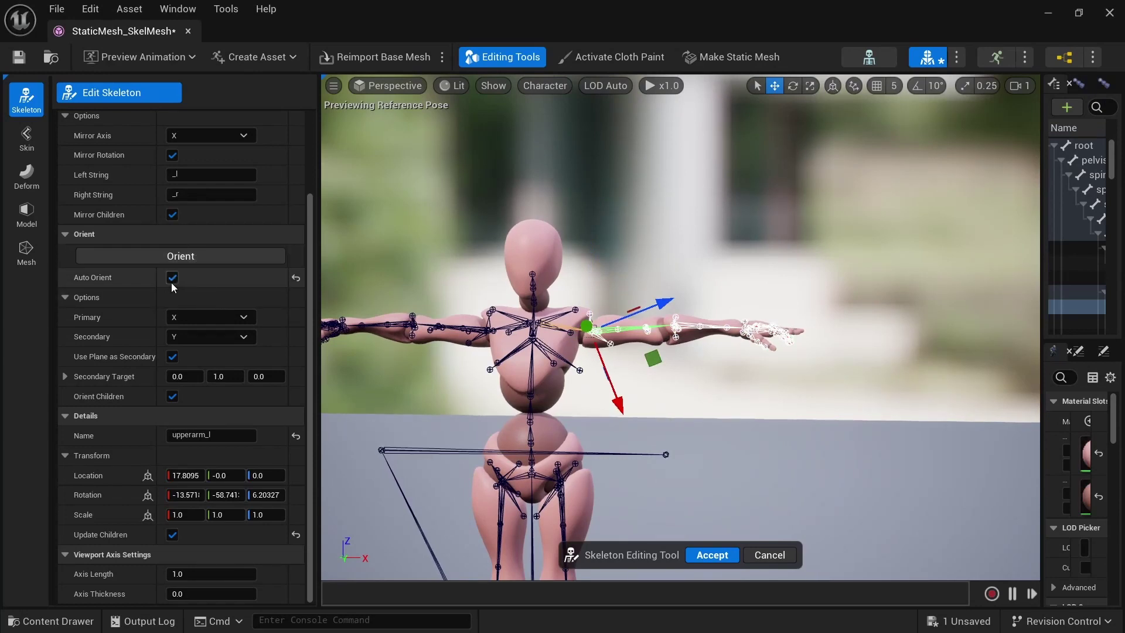
left_click(171, 282)
left_click(186, 261)
left_click(172, 278)
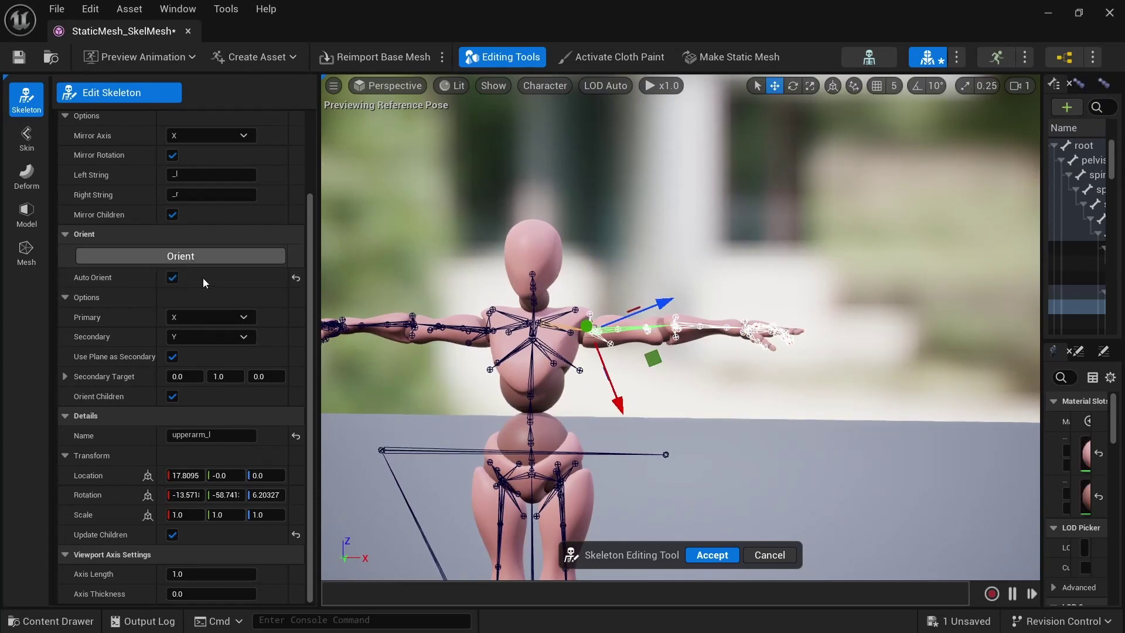
- Compare the gizmo orientations of lowerarm_l and upperarm_l, and examine the whole skeleton's fit to the mesh from the front
left_click_drag(637, 362, 624, 404, "alt")
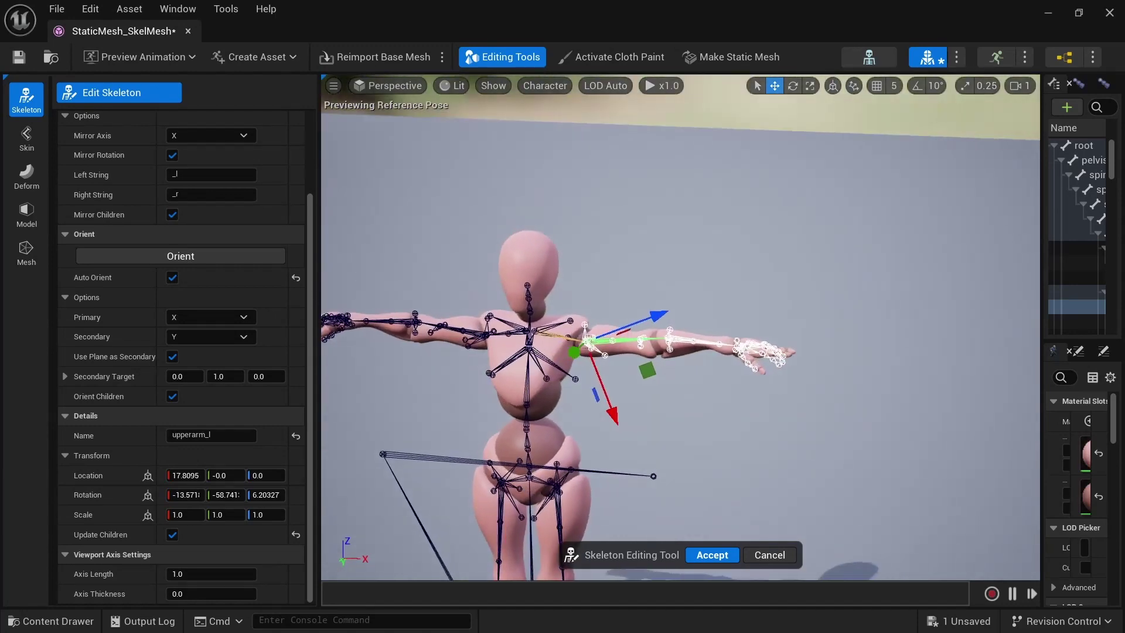
left_click(669, 340)
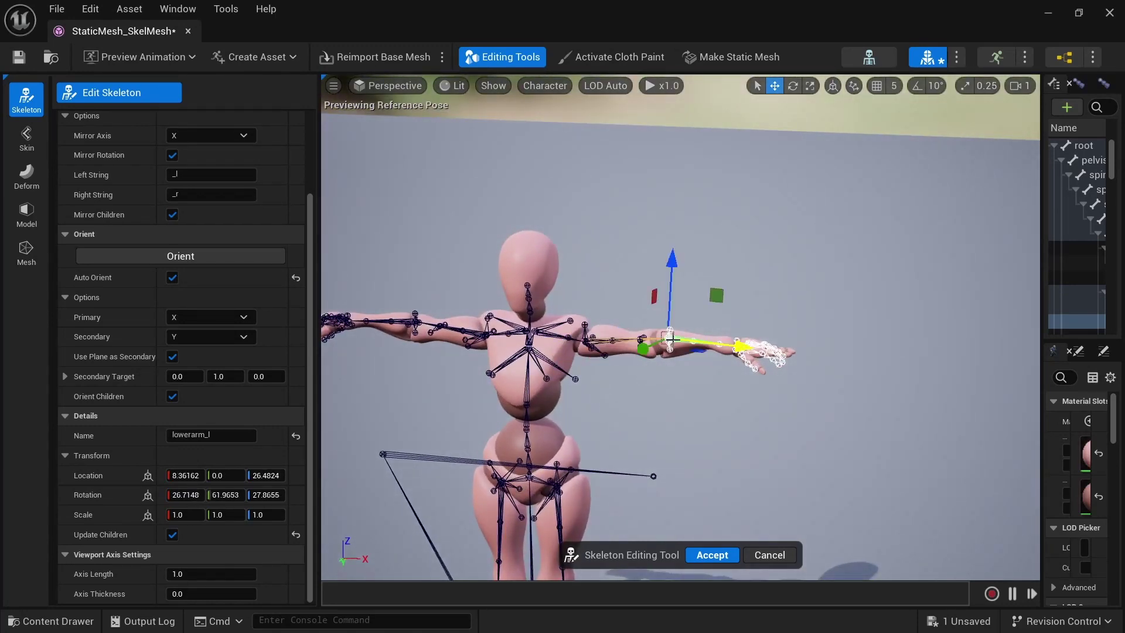
left_click(595, 340)
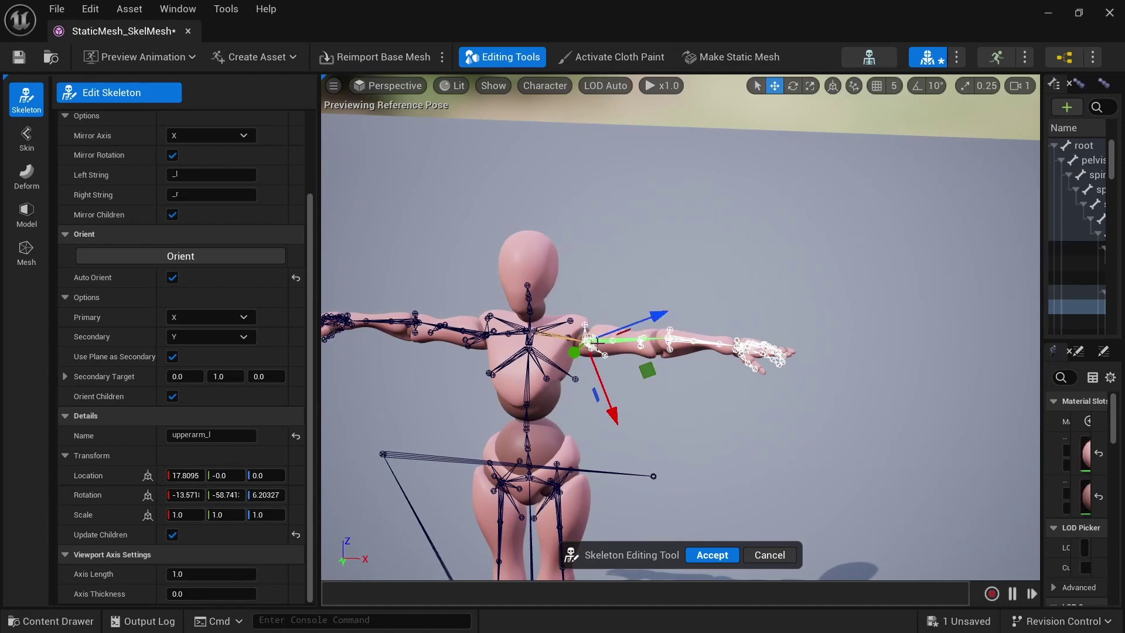
left_click_drag(668, 363, 700, 325, "alt")
scroll(636, 460, "down", 2)
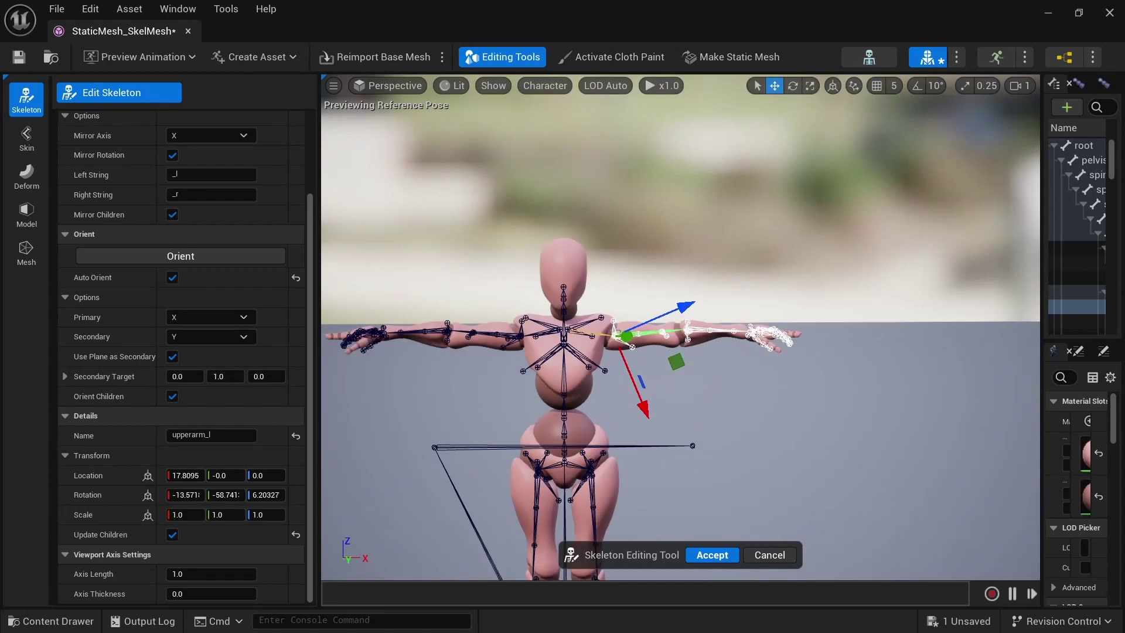
scroll(673, 391, "down", 1)
middle_click_drag(672, 390, 679, 233)
scroll(726, 359, "down", 1)
scroll(636, 314, "down", 1)
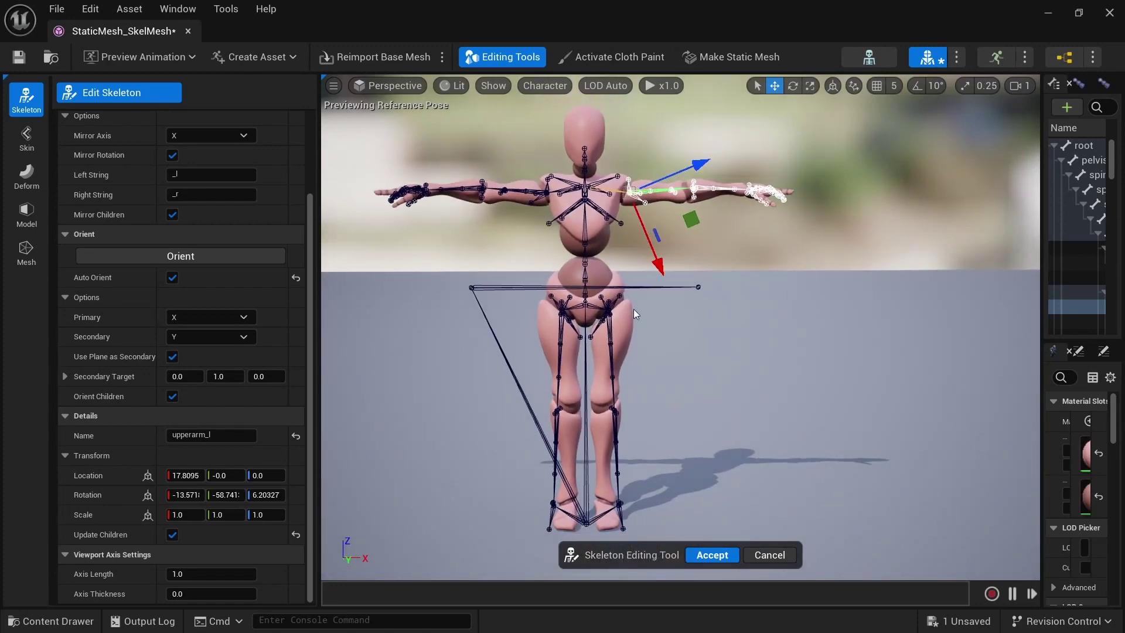
left_click_drag(715, 256, 737, 252, "alt")
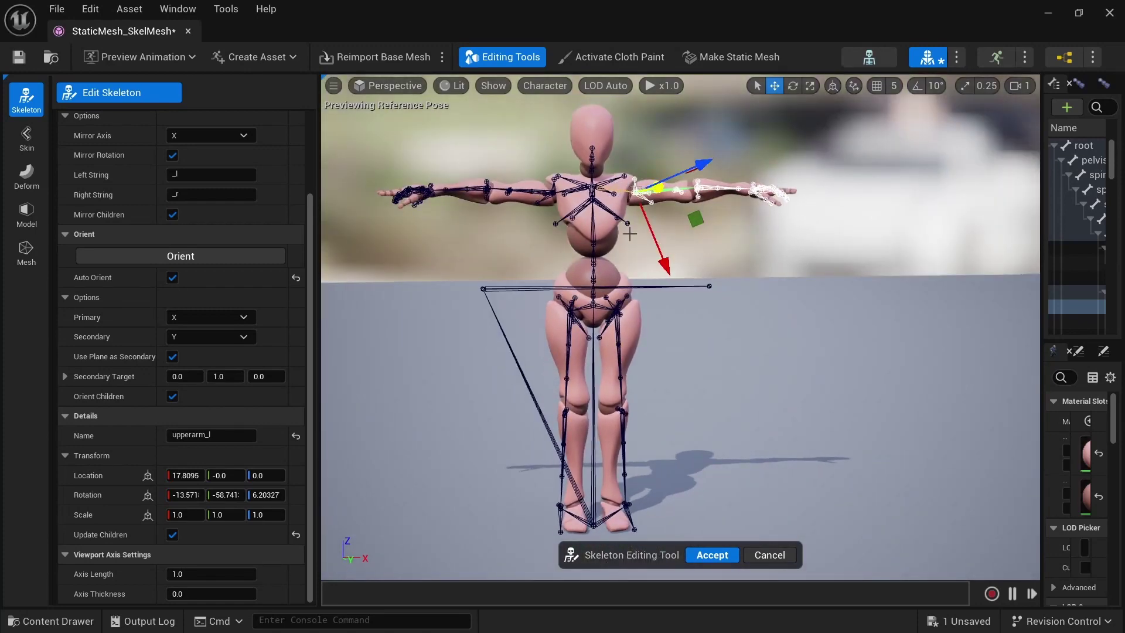
left_click(756, 380)
left_click_drag(756, 380, 734, 380, "alt")
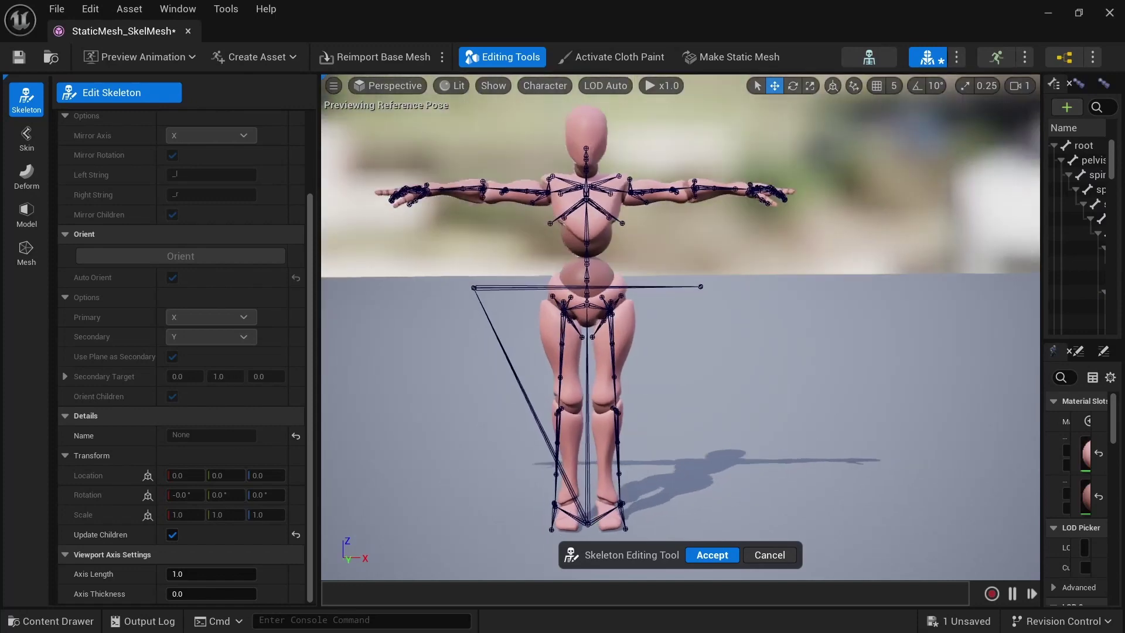
- Try to orient the upperarm_correctiveRoot_l bone, disabling Auto Orient and Orient Children, and check the bone axes along the left arm
left_click(633, 192)
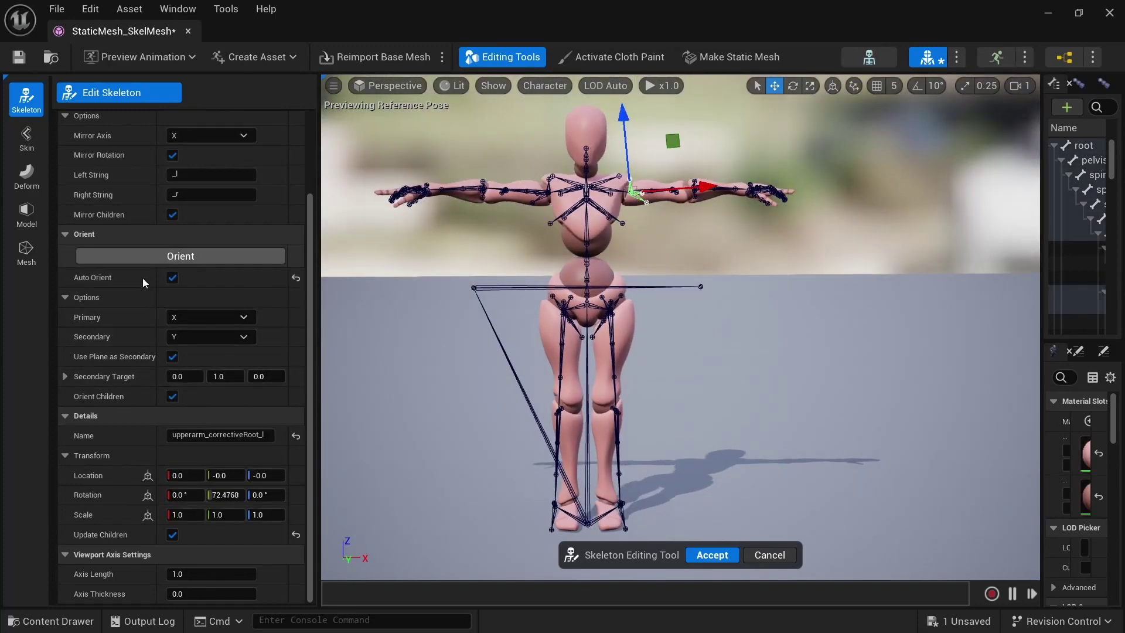
left_click(172, 279)
left_click(189, 262)
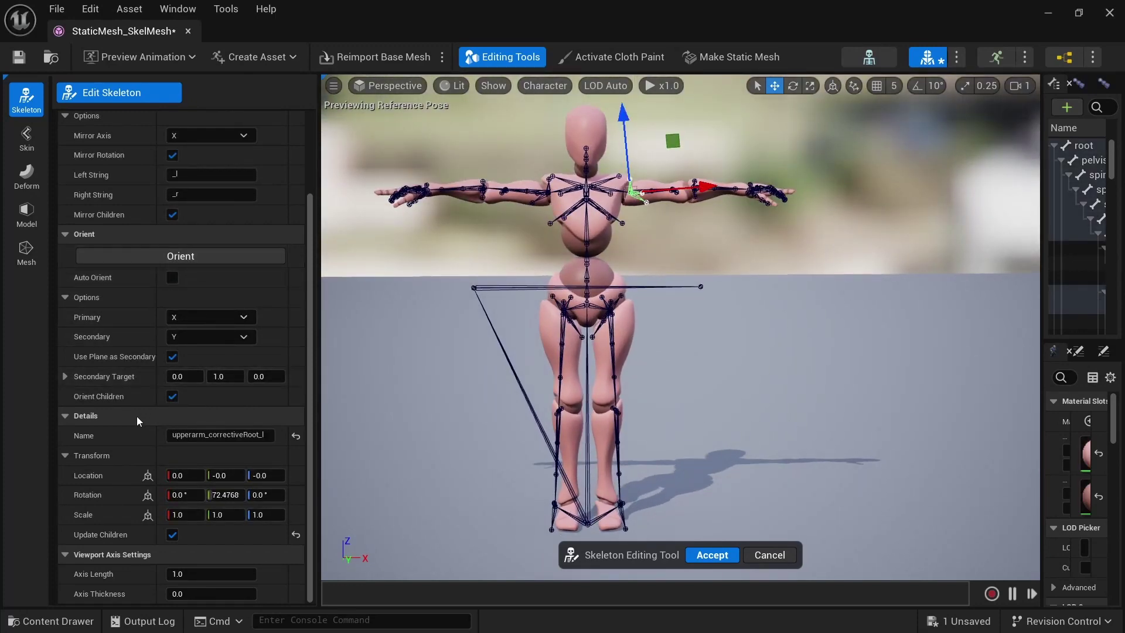
left_click(172, 397)
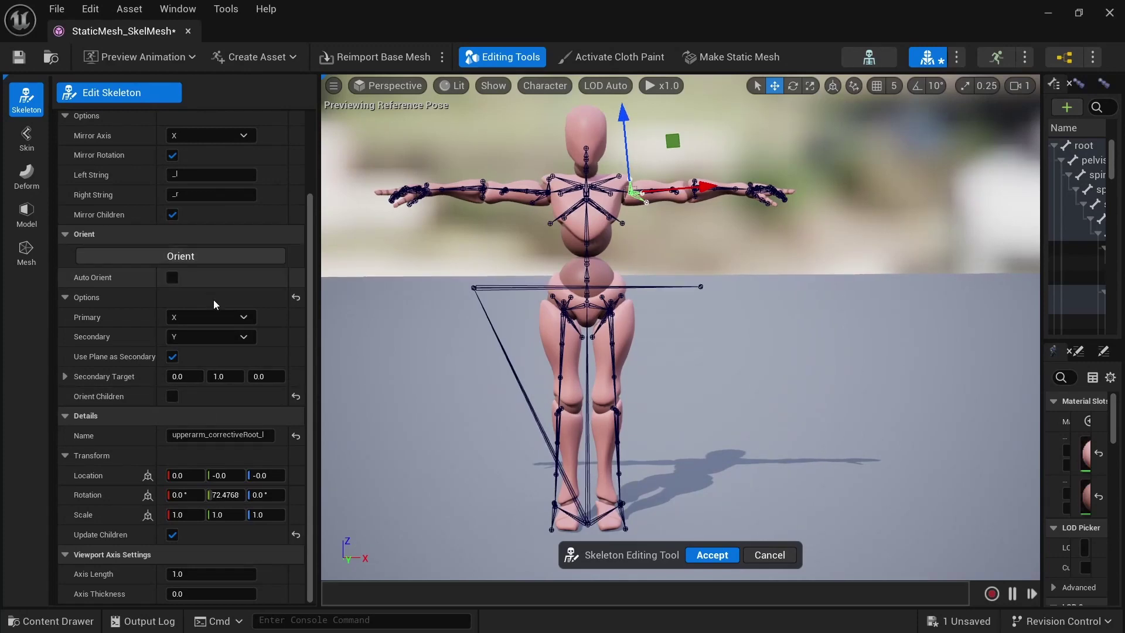
left_click_drag(652, 287, 591, 369, "alt")
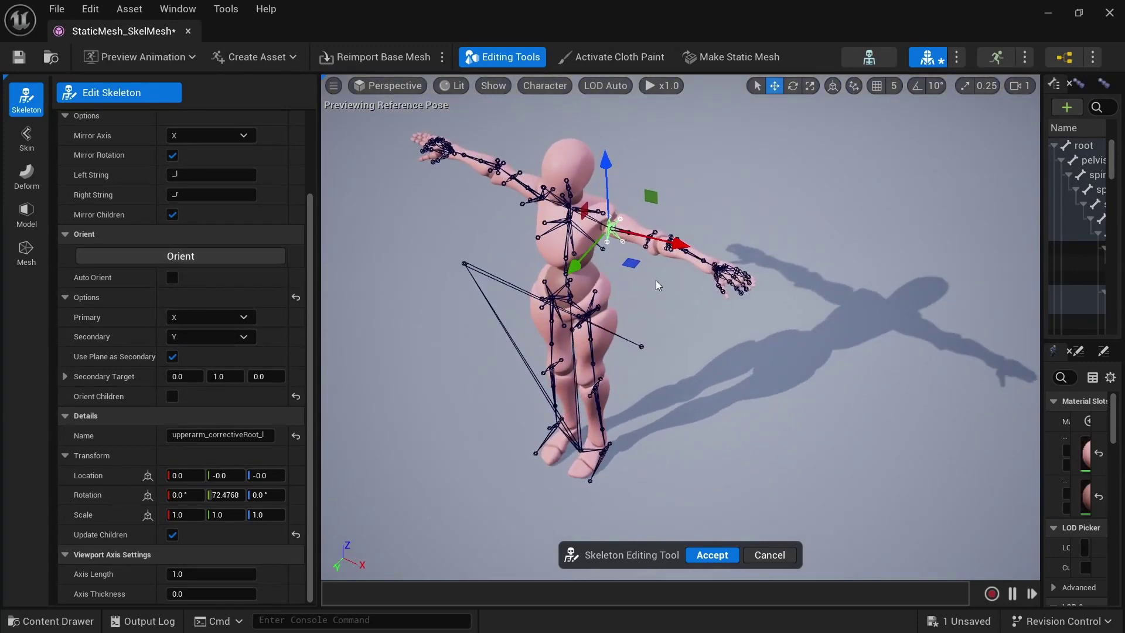
scroll(656, 281, "up", 4)
left_click_drag(620, 266, 662, 225, "alt")
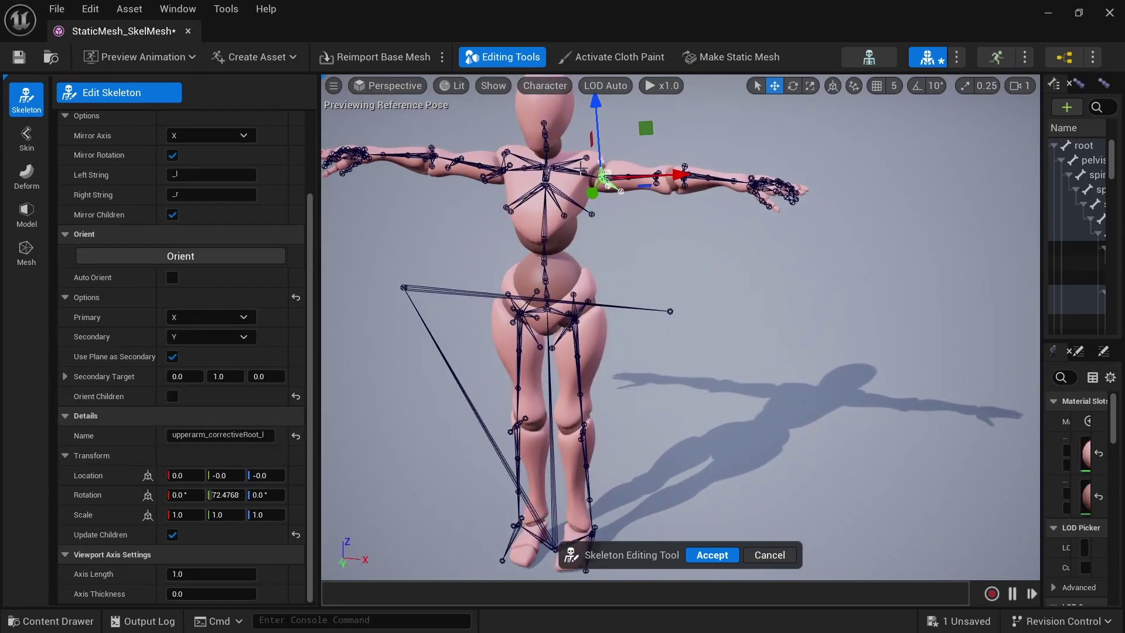
left_click(683, 176)
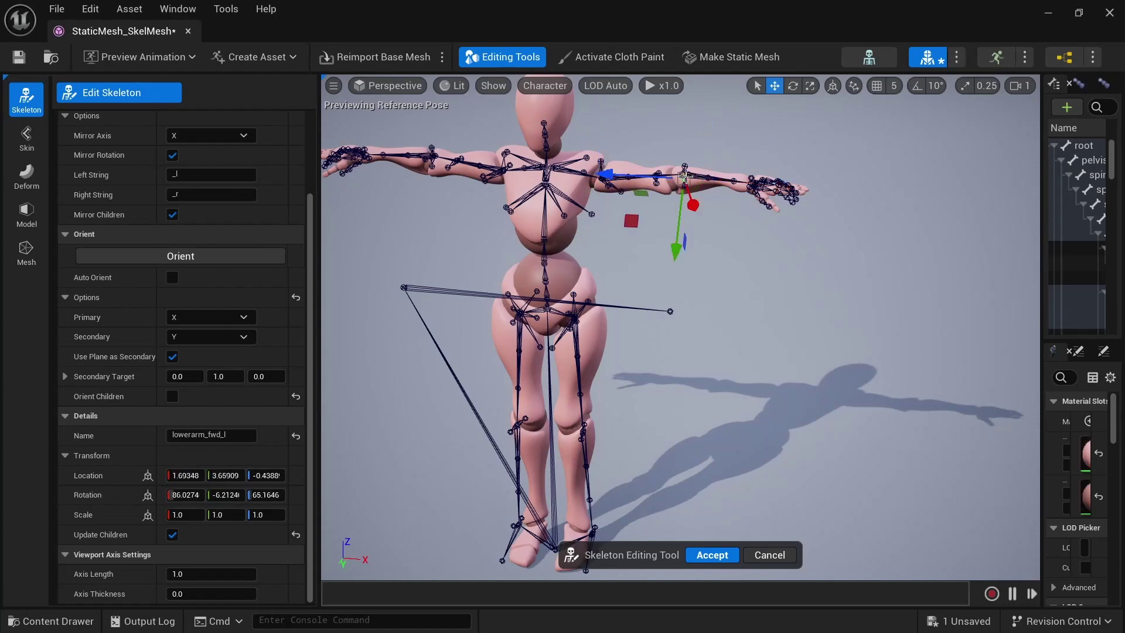
left_click(687, 175)
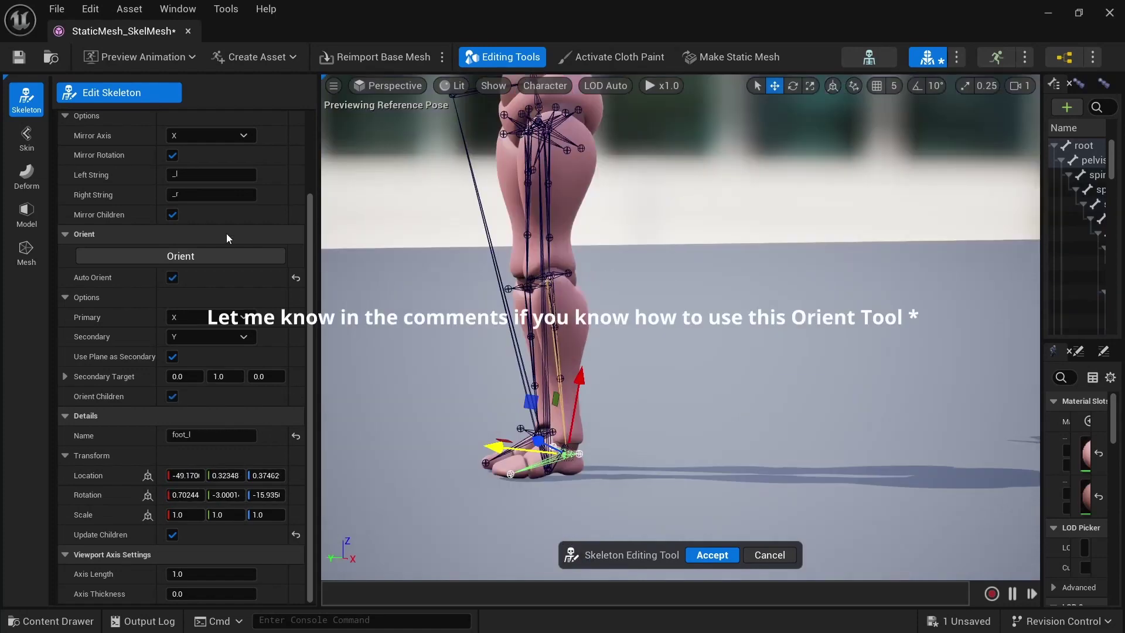
- Reset Auto Orient to off, select the thigh_l bone and mirror it with its children across the X axis to the right leg
left_click(298, 278)
left_click(743, 328)
scroll(742, 326, "down", 3)
left_click_drag(741, 327, 861, 361, "alt")
left_click(568, 217)
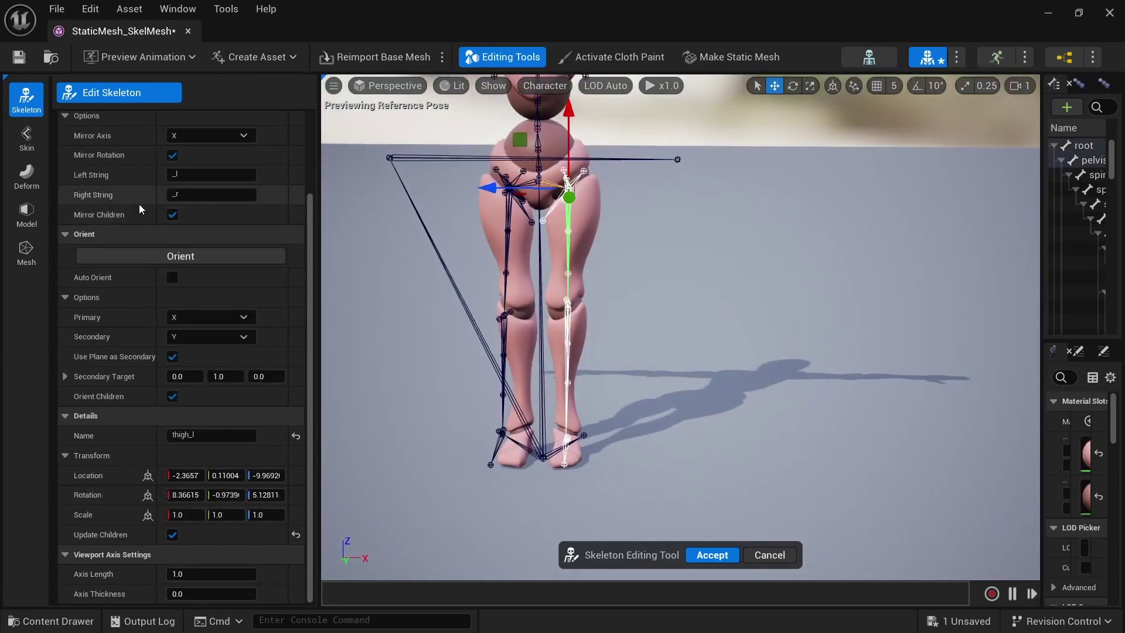
scroll(197, 252, "up", 3)
left_click(202, 205)
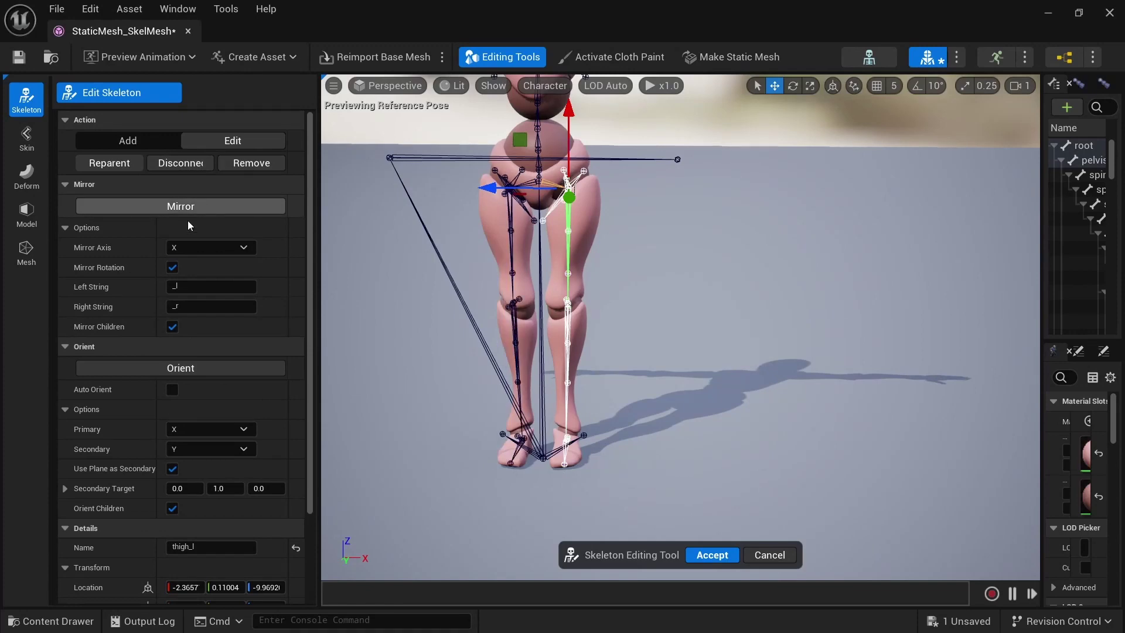
- Check the mirrored arms and legs against the mesh and accept the skeleton edits
left_click_drag(704, 374, 709, 337, "alt")
middle_click_drag(708, 337, 720, 521, "alt")
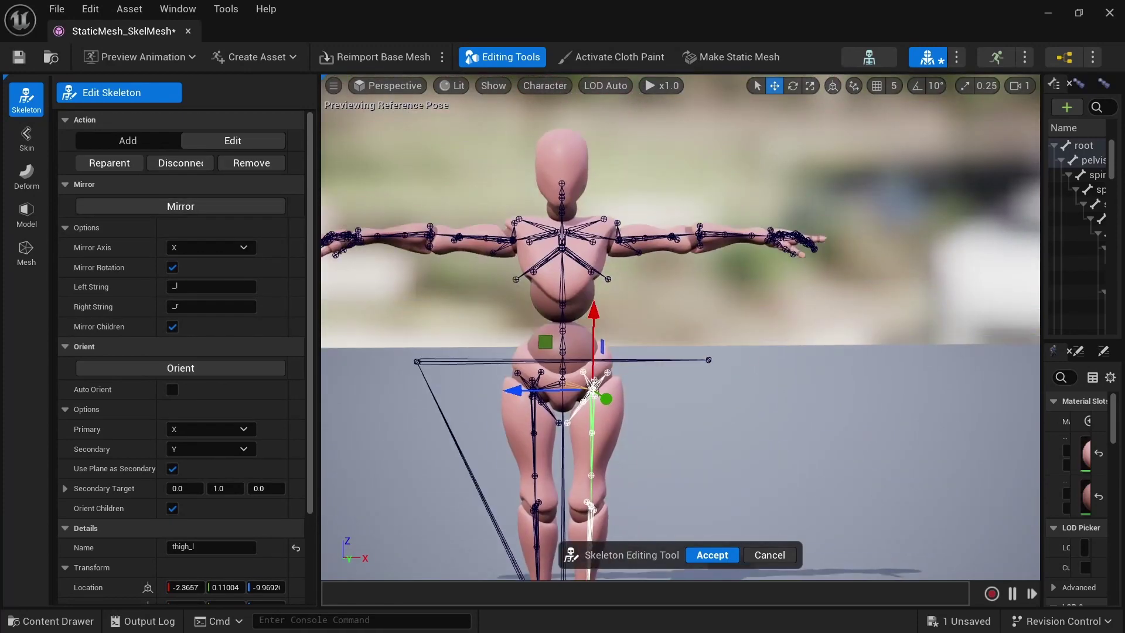
scroll(737, 351, "down", 4)
left_click_drag(737, 350, 756, 401, "alt")
left_click(715, 557)
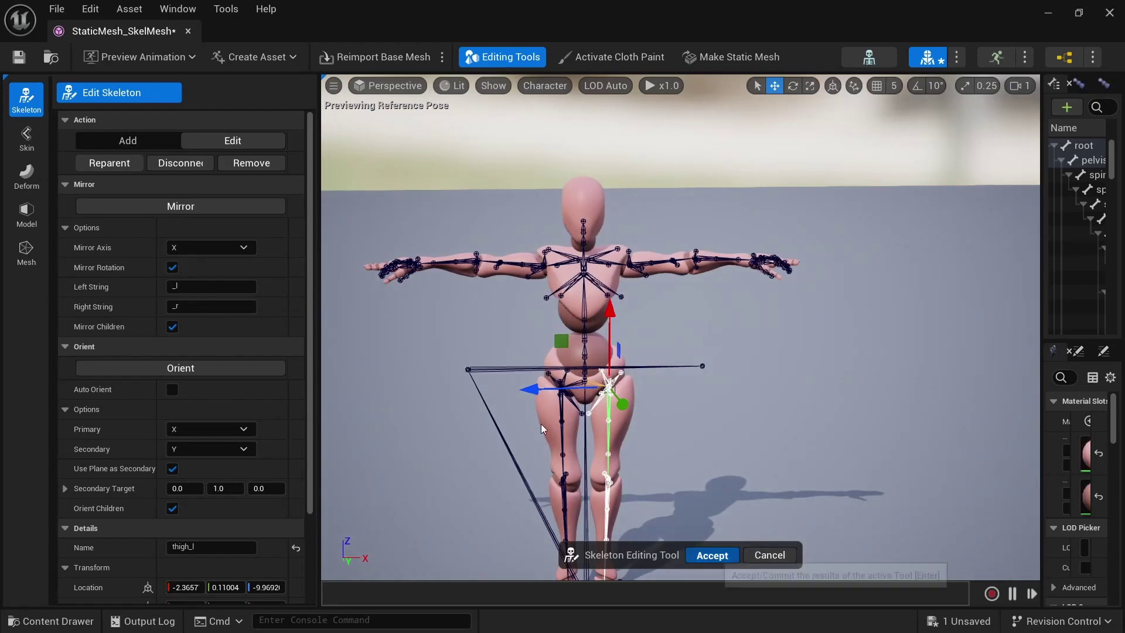
- Start the Bind Skin tool from the skin editing tools and widen the skeleton tree so the bone names are readable
left_click(33, 136)
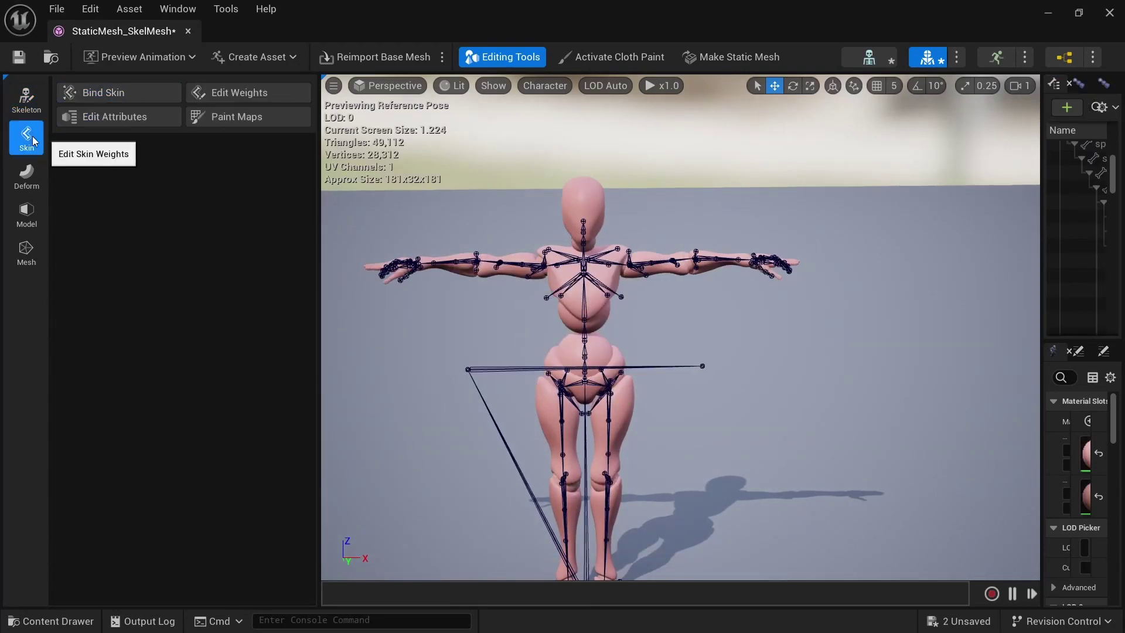
left_click(125, 94)
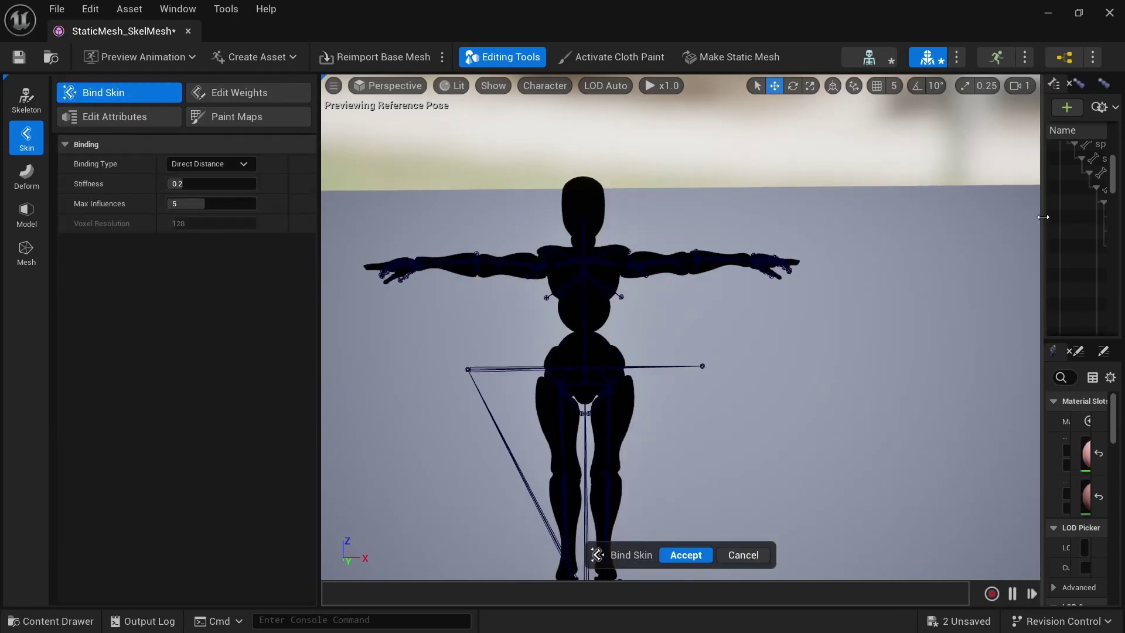
left_click_drag(1042, 212, 832, 246)
scroll(986, 222, "up", 4)
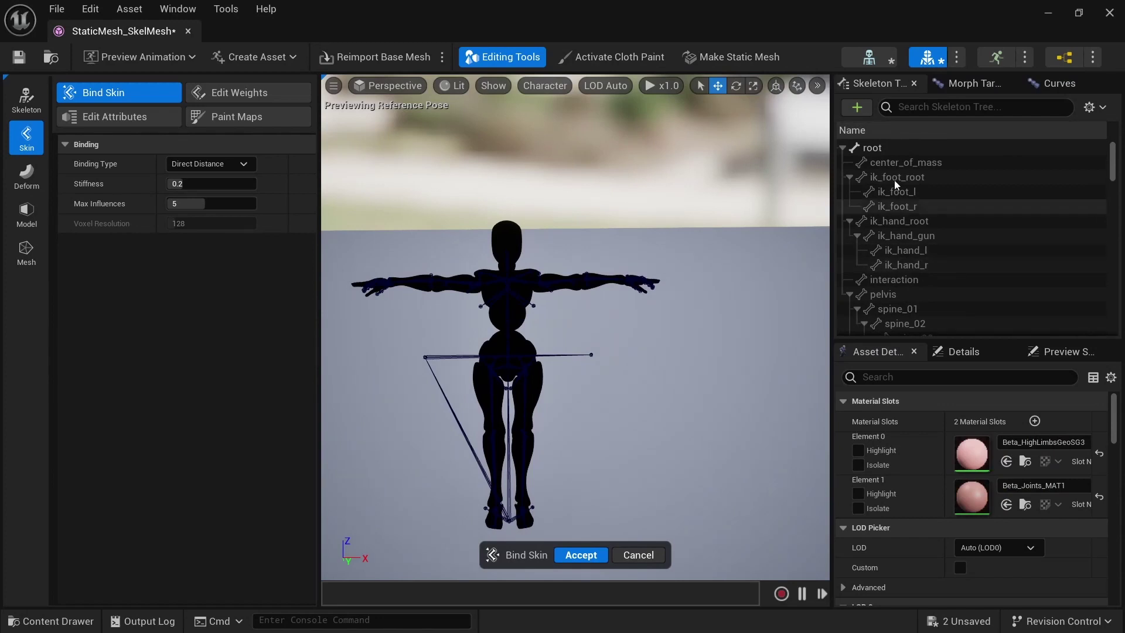
- Examine the skin weights of the root, ik_foot_root, ik_hand_root, pelvis and spine_01 bones, collapsing the two ik branches in the skeleton tree
left_click(883, 150)
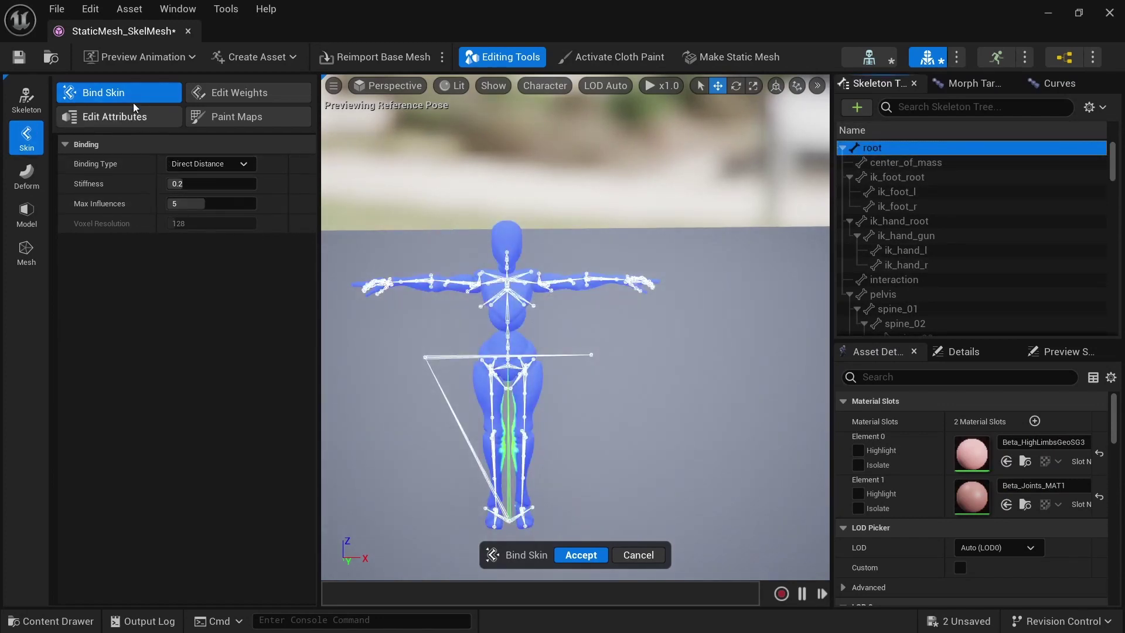
scroll(583, 338, "up", 5)
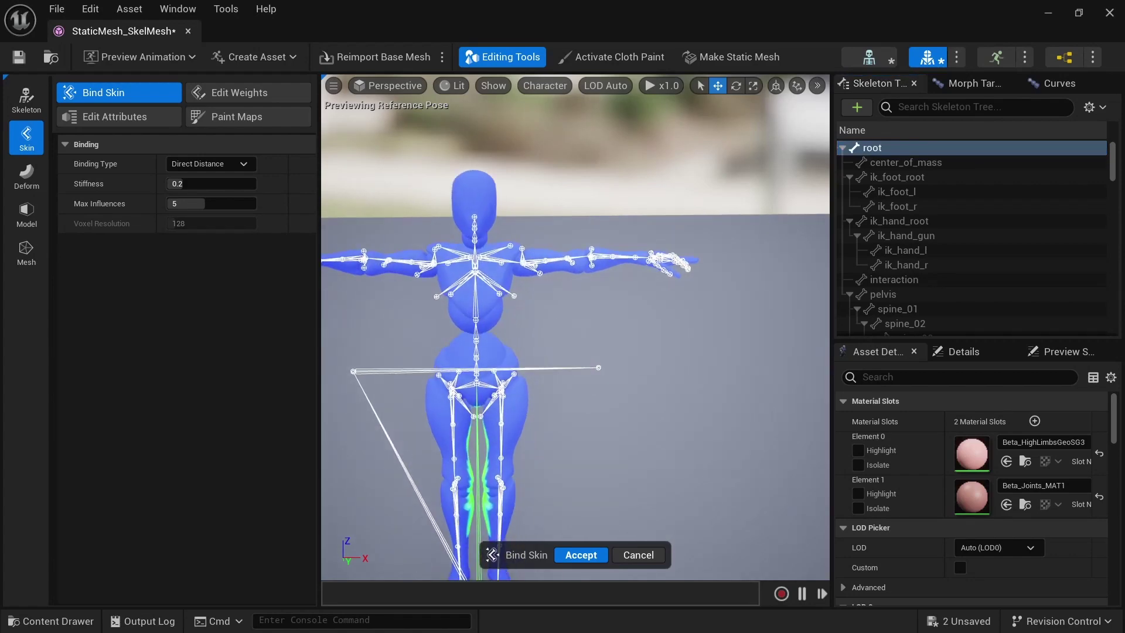
middle_click_drag(583, 339, 671, 230)
middle_click_drag(543, 433, 538, 405)
scroll(537, 405, "up", 5)
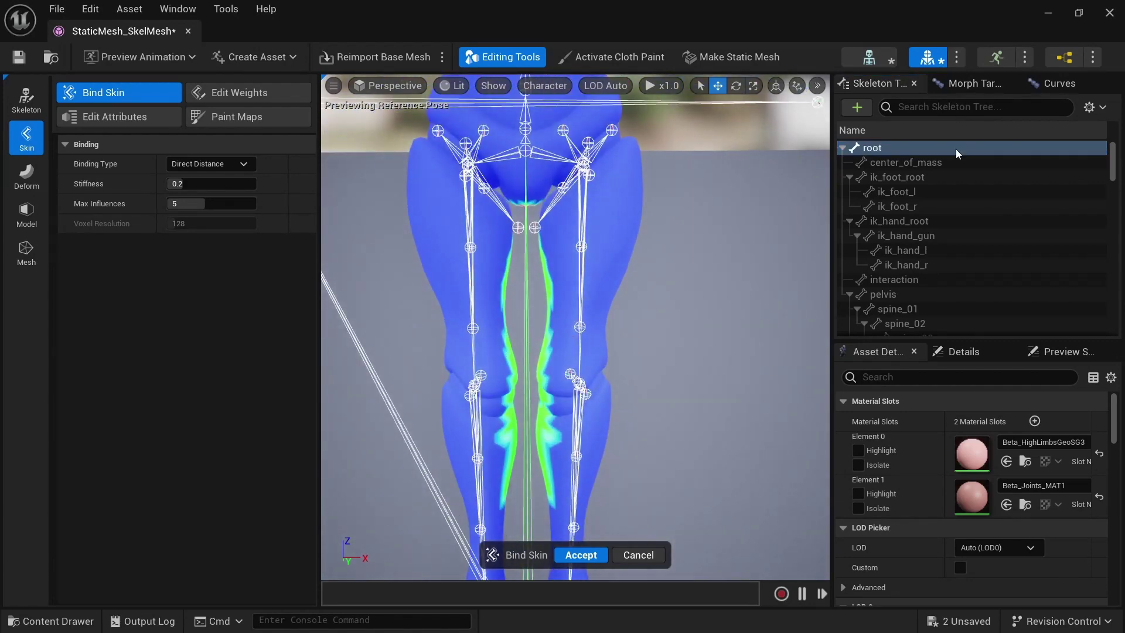
left_click(913, 179)
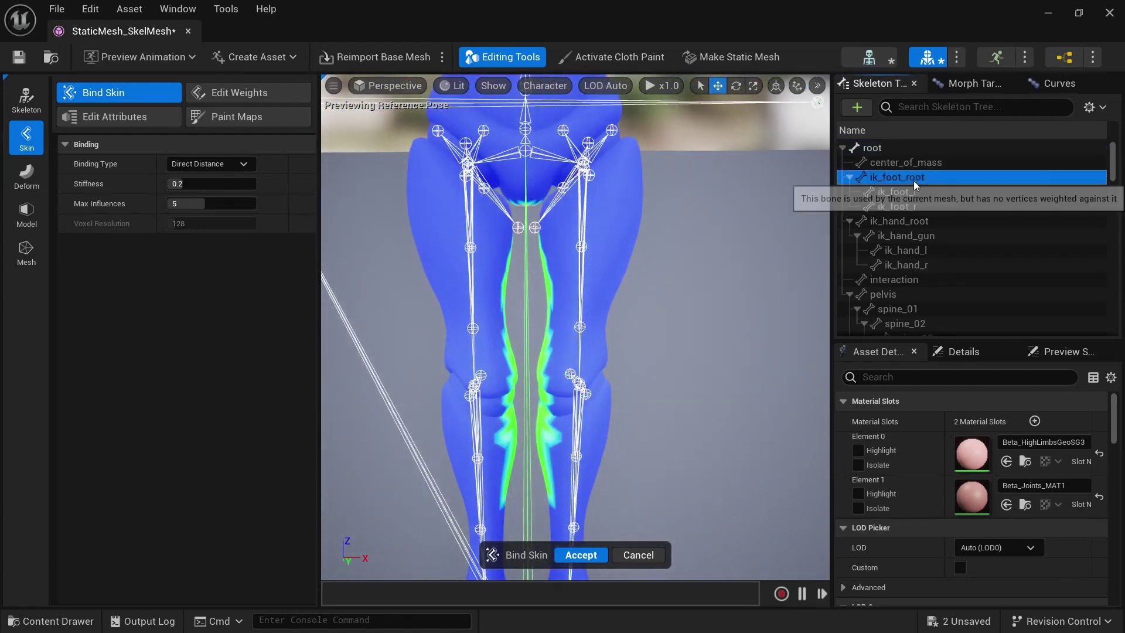
left_click(849, 177)
left_click(871, 196)
left_click(849, 191)
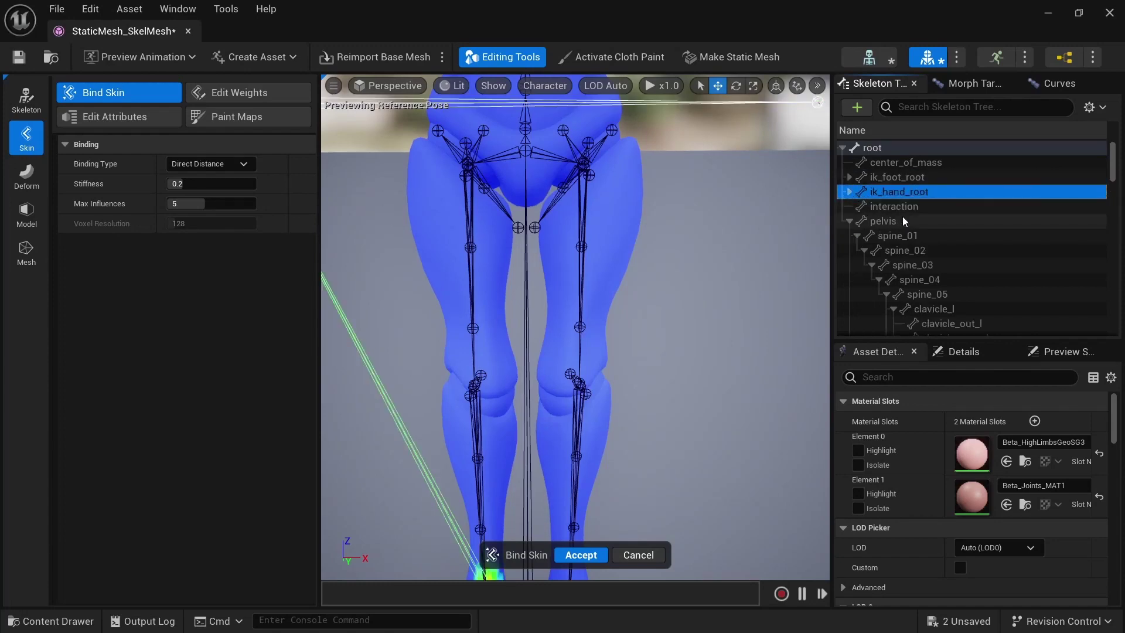
left_click(883, 221)
middle_click_drag(685, 281, 680, 391)
left_click(905, 237)
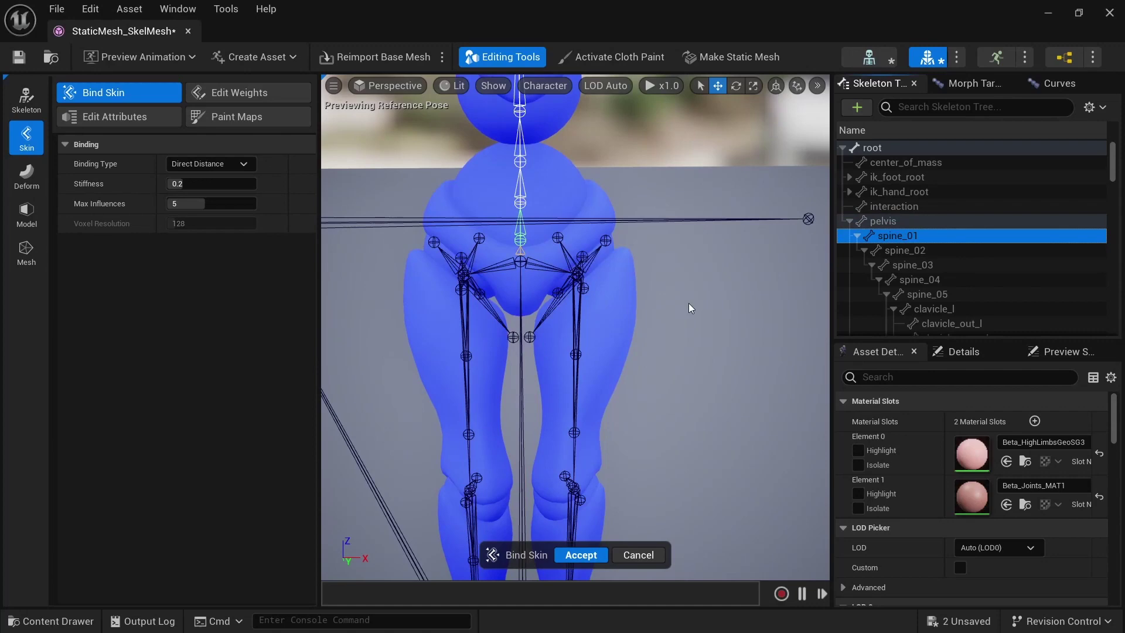
- Lower the Max Influences of the skin binding and accept the bind
scroll(622, 308, "down", 5)
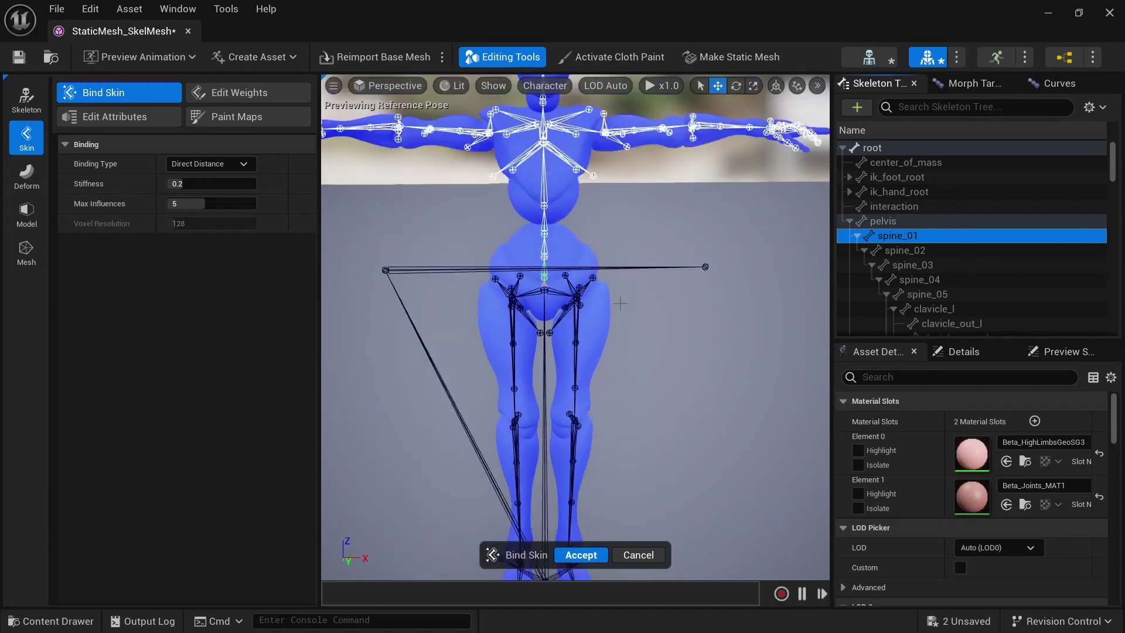
mouse_move(196, 206)
left_mouse_down()
mouse_move(255, 205)
mouse_move(174, 205)
left_mouse_up()
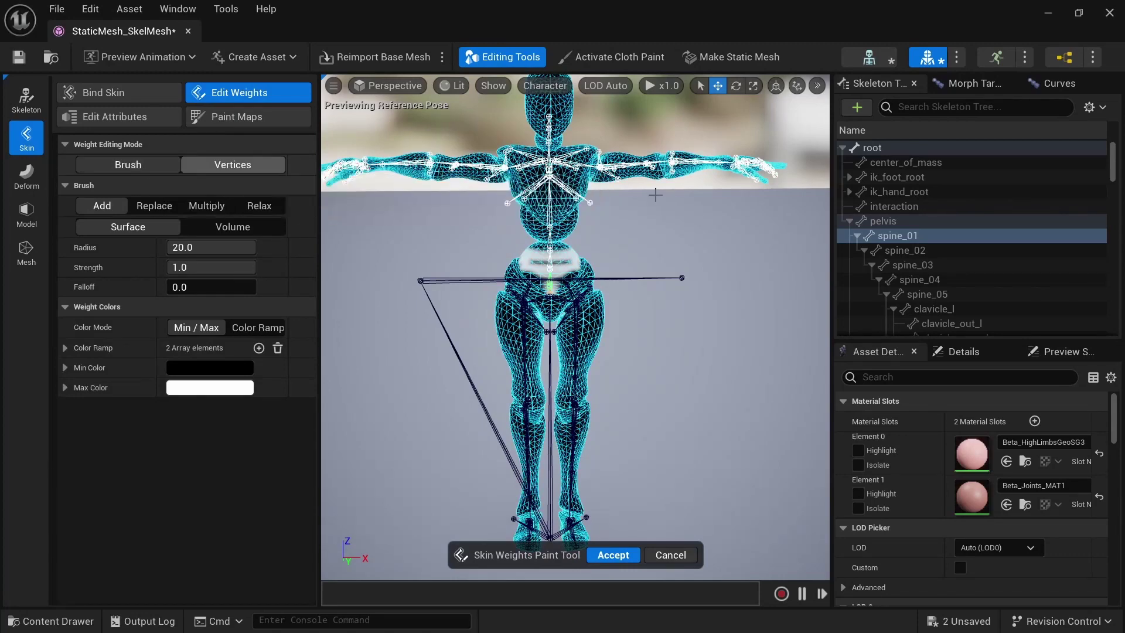
- Set Edit Weights to Brush mode, check the pelvis weights, collapse the spine_01 branch and select the thigh_l bone
left_click(883, 225)
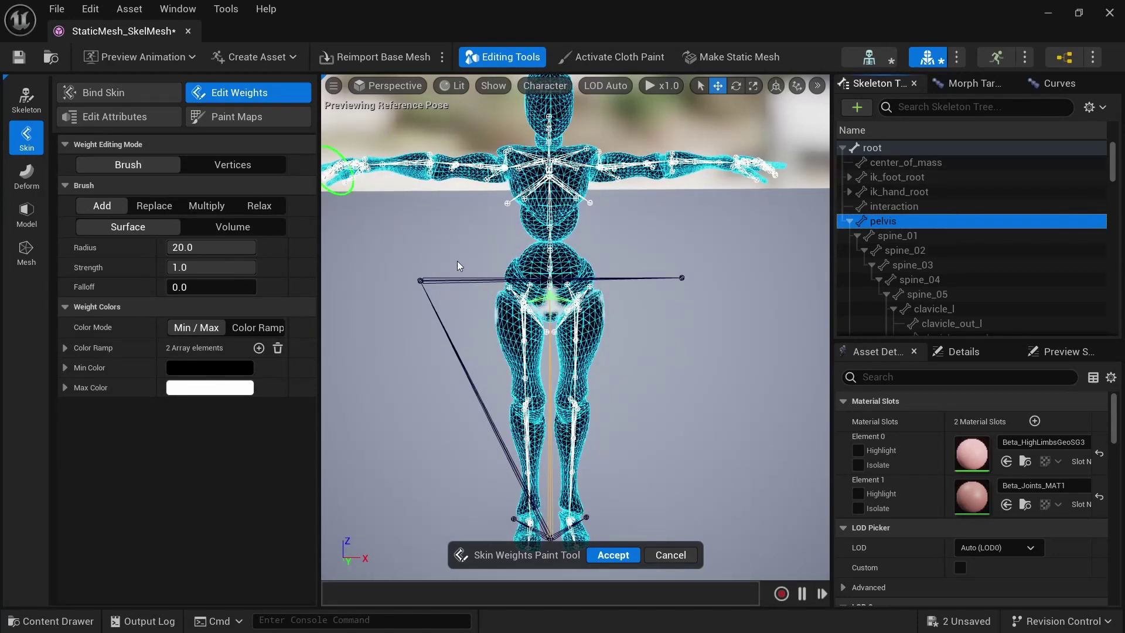
scroll(459, 252, "up", 5)
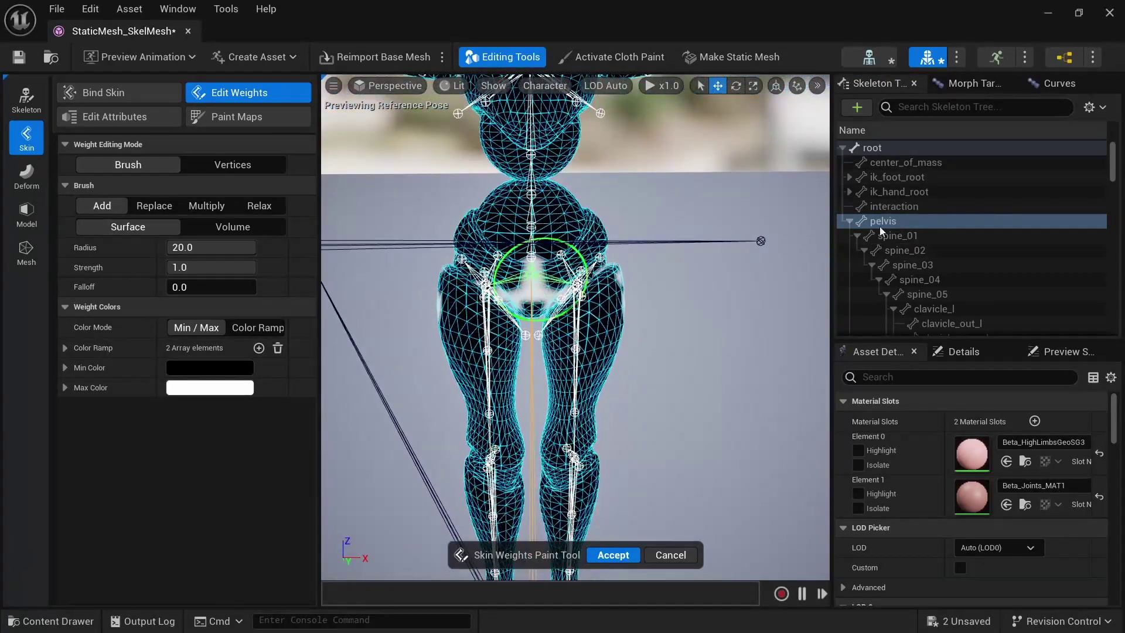
left_click(849, 222)
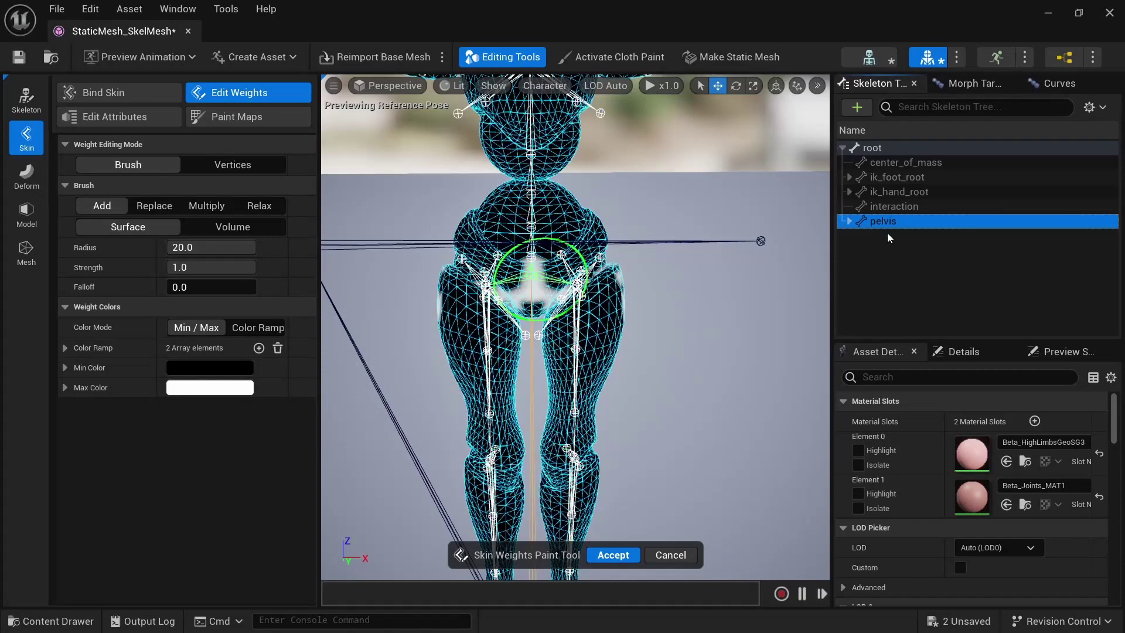
left_click(849, 221)
left_click(858, 236)
left_click(891, 250)
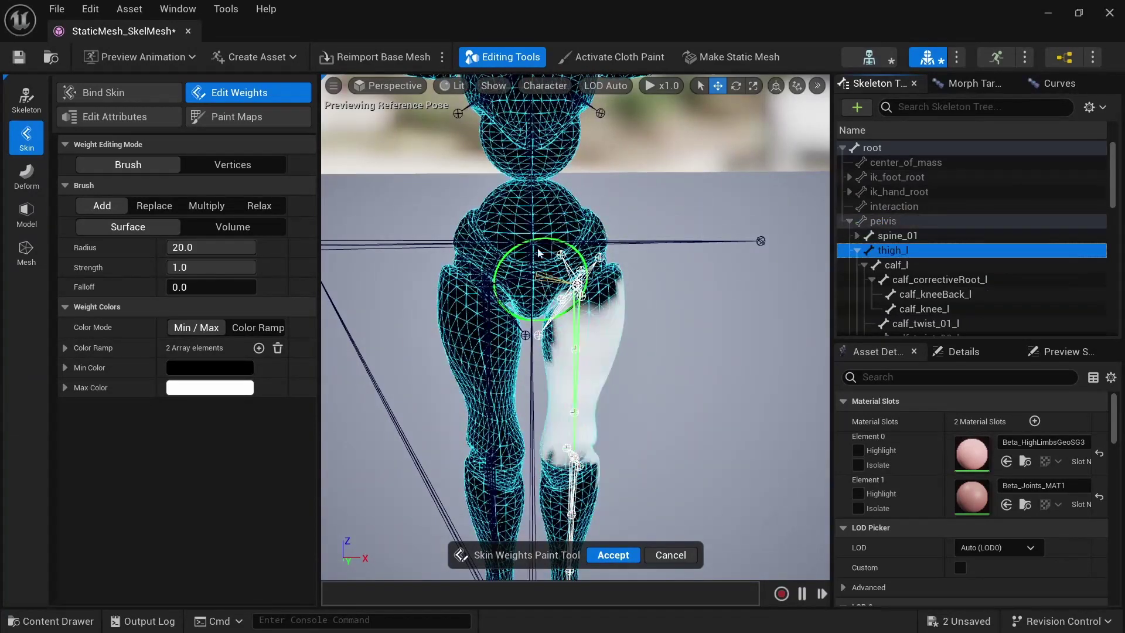
- Paint thigh_l weight over the front and side of the left thigh from hip to knee with the Add brush
left_click_drag(617, 282, 561, 249, "alt")
scroll(550, 229, "up", 4)
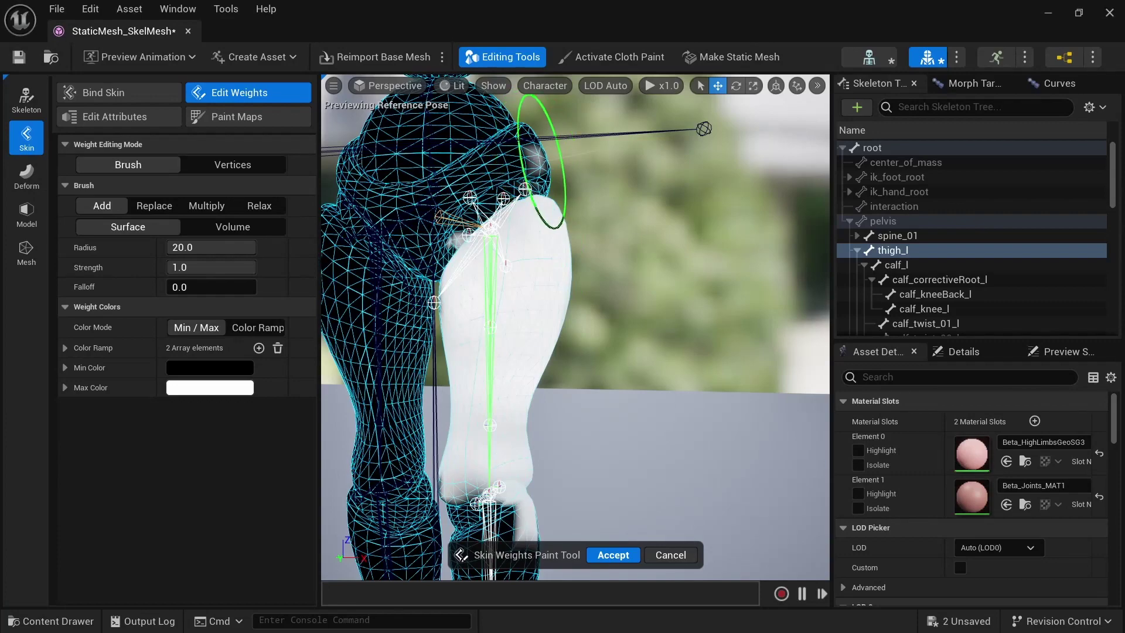
left_click_drag(542, 161, 484, 168, "alt")
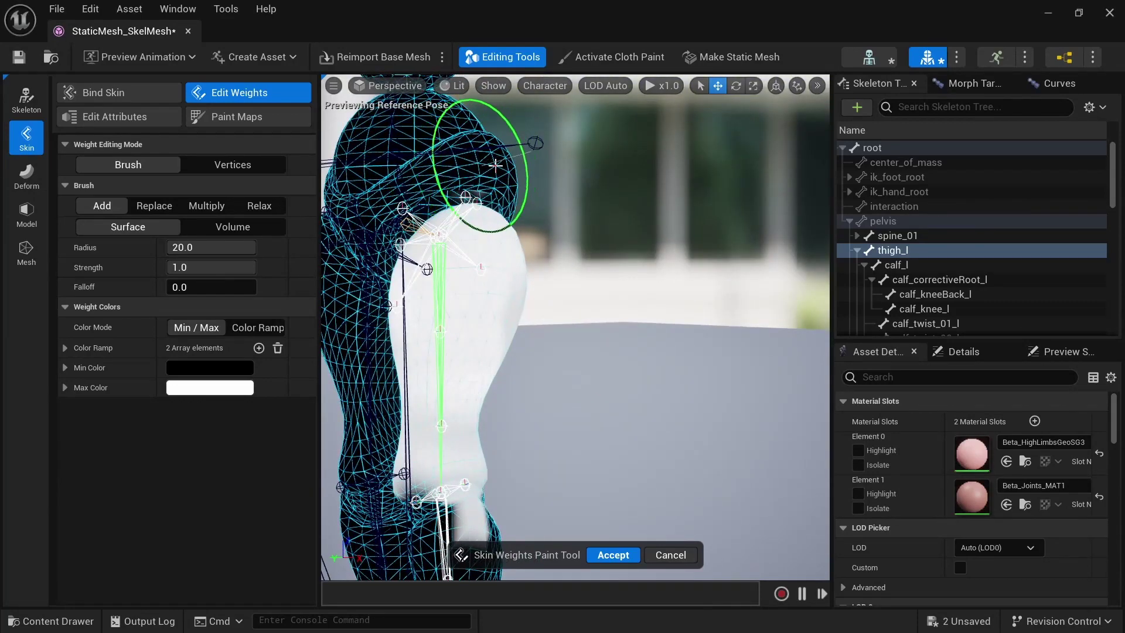
left_click_drag(605, 266, 694, 267, "alt")
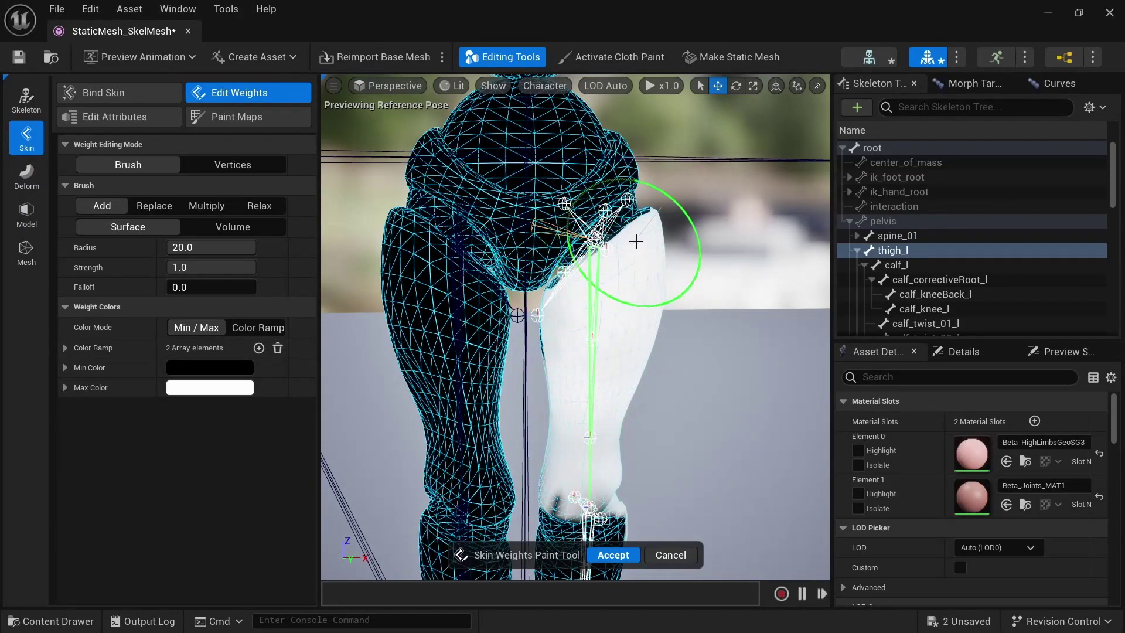
mouse_move(561, 437)
left_mouse_down()
mouse_move(575, 472)
mouse_move(593, 469)
left_mouse_up()
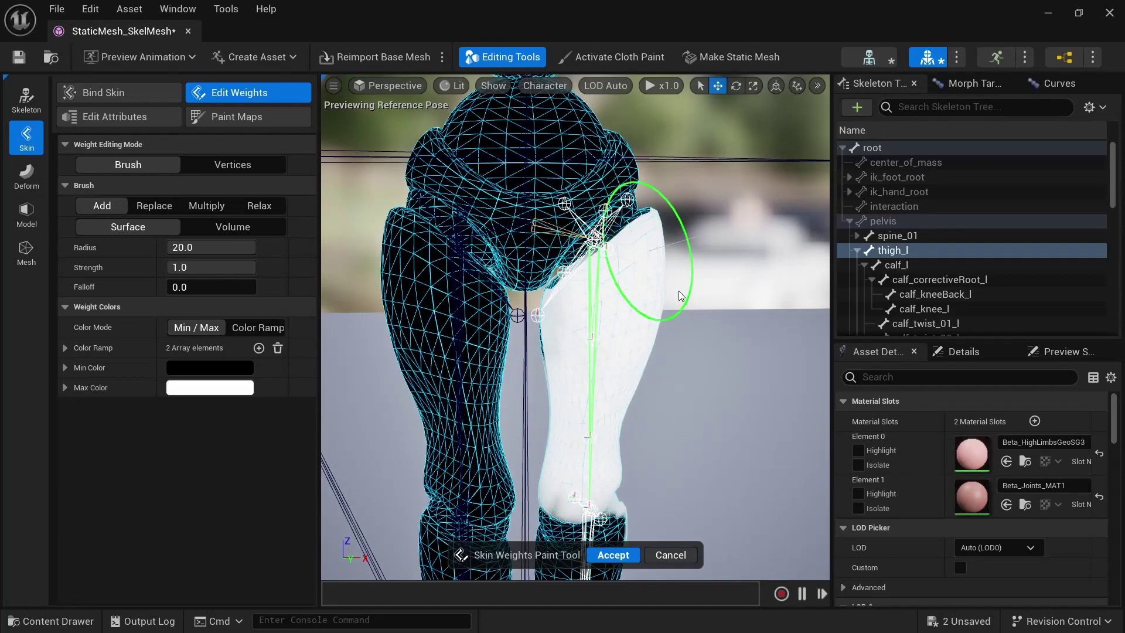
- Paint thigh_l weight along the back and inner edge of the left thigh, checking the hip joint from behind and in front
left_click_drag(681, 296, 375, 293, "alt")
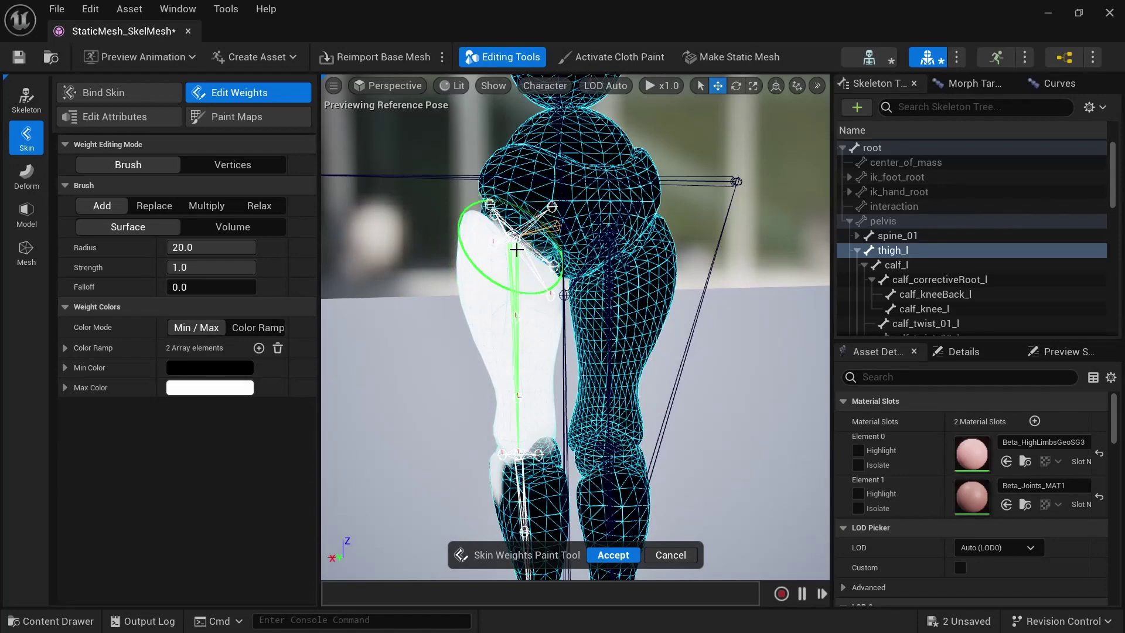
scroll(528, 235, "up", 6)
scroll(519, 255, "down", 2)
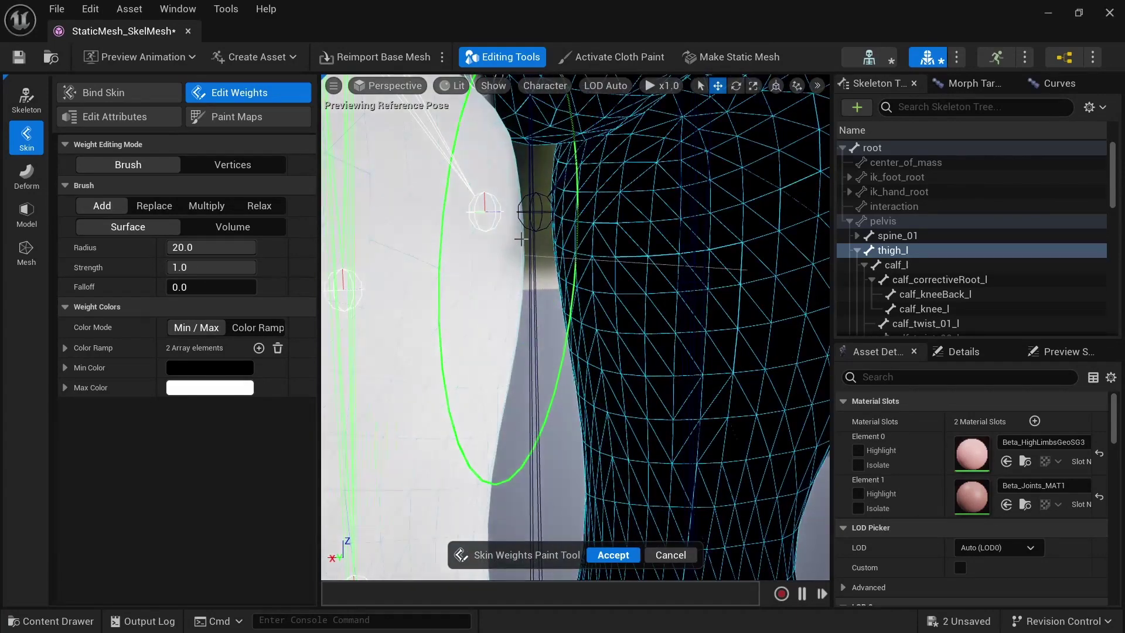
mouse_move(519, 227)
middle_mouse_down()
mouse_move(727, 276)
mouse_move(551, 410)
mouse_move(703, 447)
mouse_move(607, 447)
middle_mouse_up()
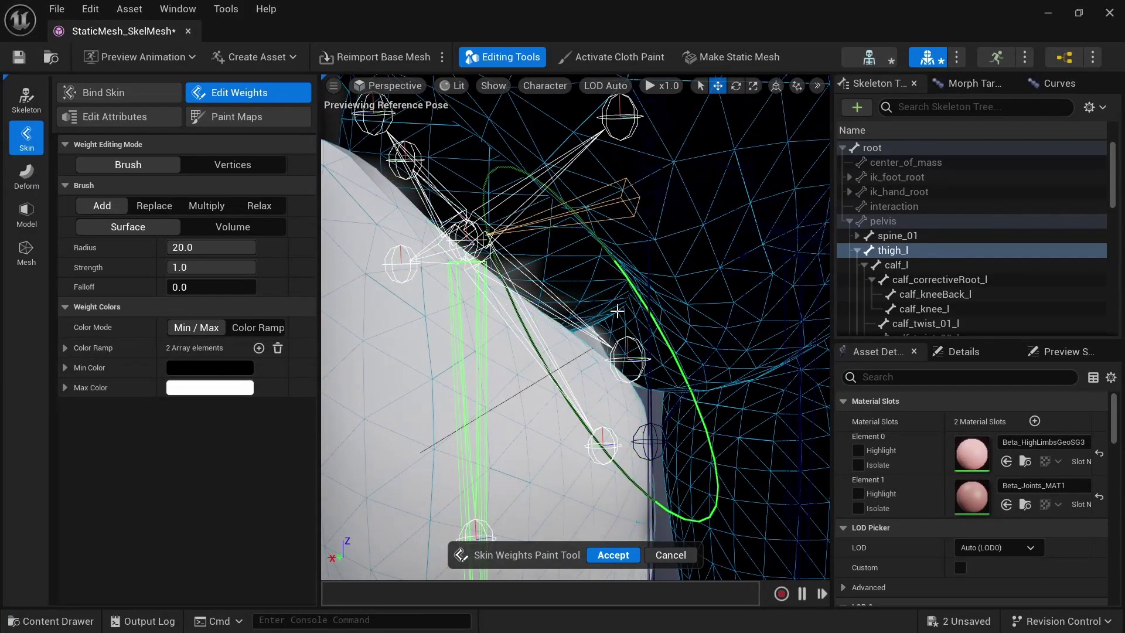
mouse_move(674, 323)
left_mouse_down("alt")
mouse_move(738, 324)
mouse_move(673, 320)
left_mouse_up("alt")
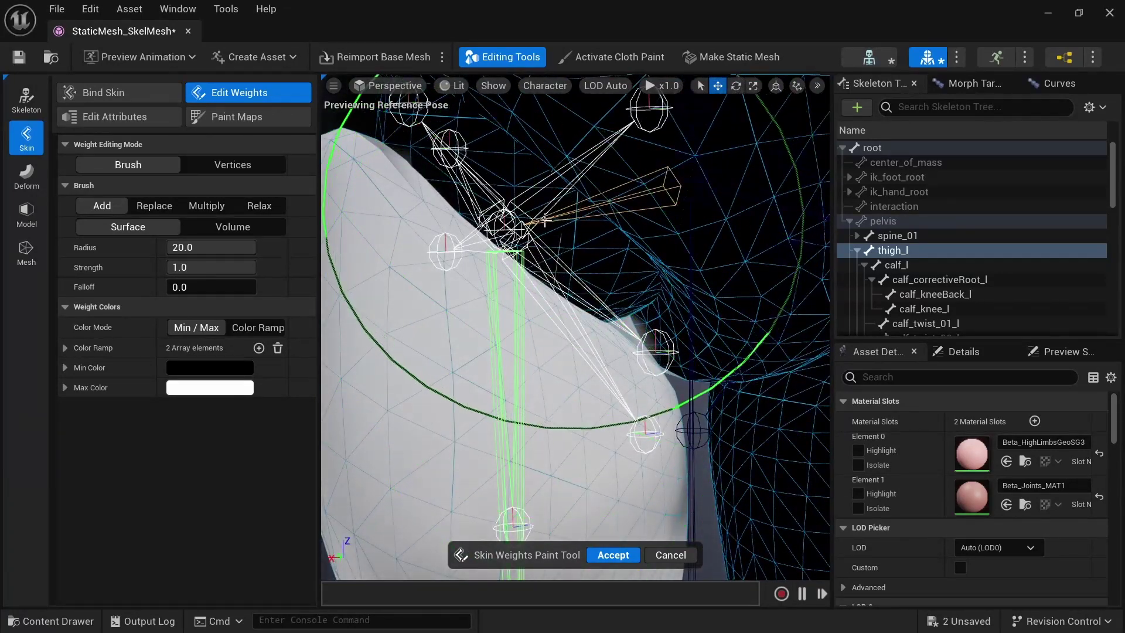
scroll(651, 322, "down", 6)
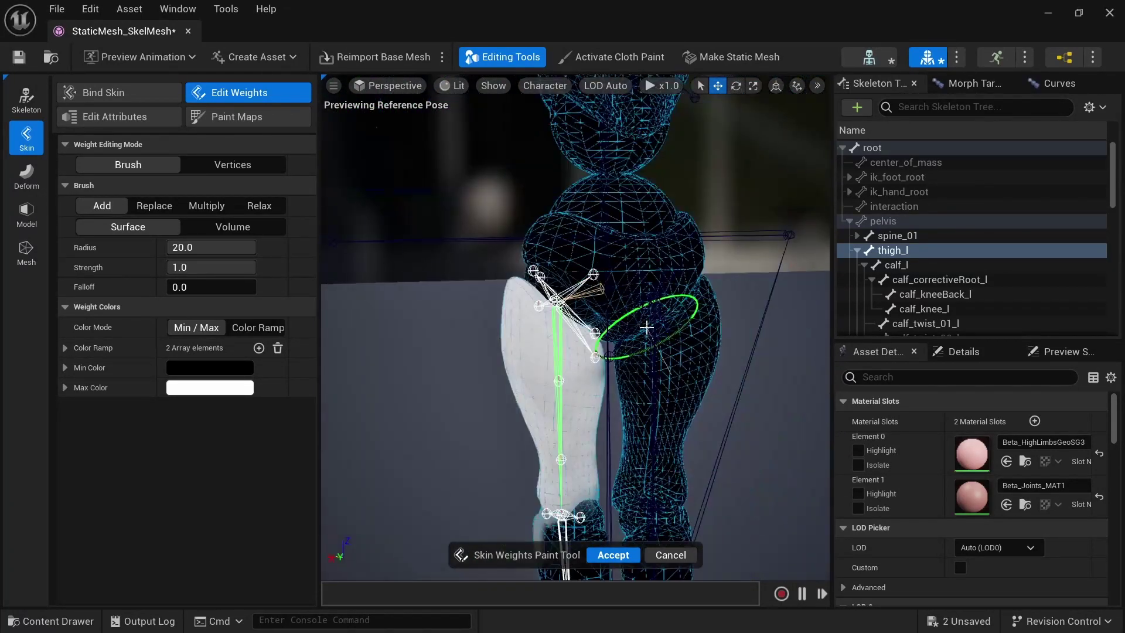
scroll(563, 321, "up", 4)
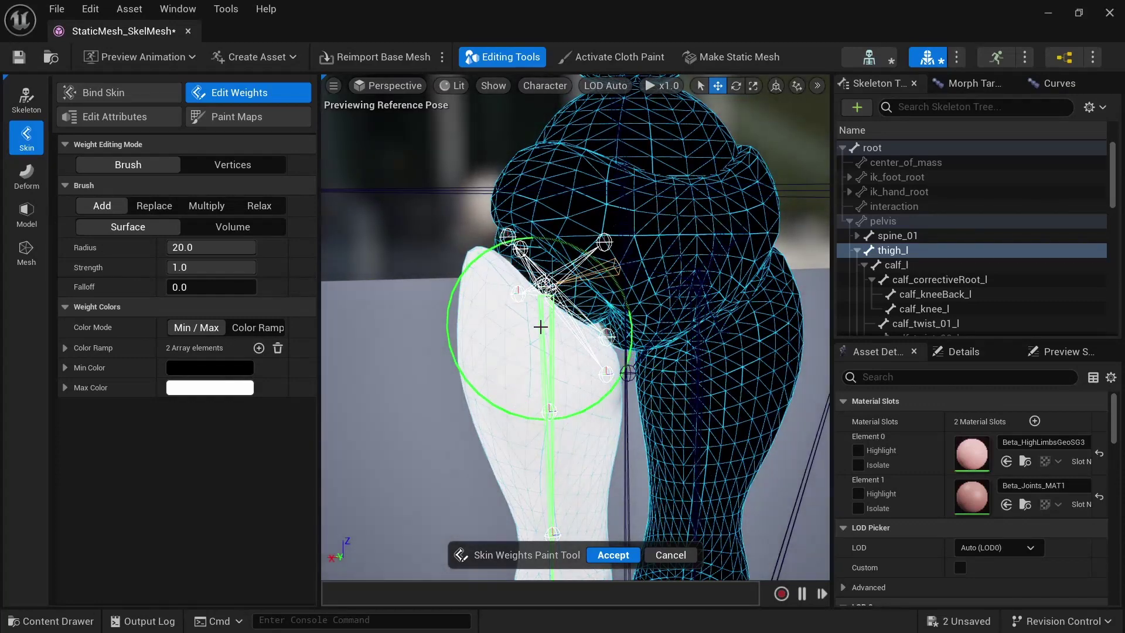
mouse_move(551, 333)
left_mouse_down("alt")
mouse_move(662, 328)
mouse_move(591, 336)
left_mouse_up("alt")
scroll(551, 333, "down", 3)
left_click_drag(473, 326, 703, 310, "alt")
left_click_drag(452, 334, 454, 287, "alt")
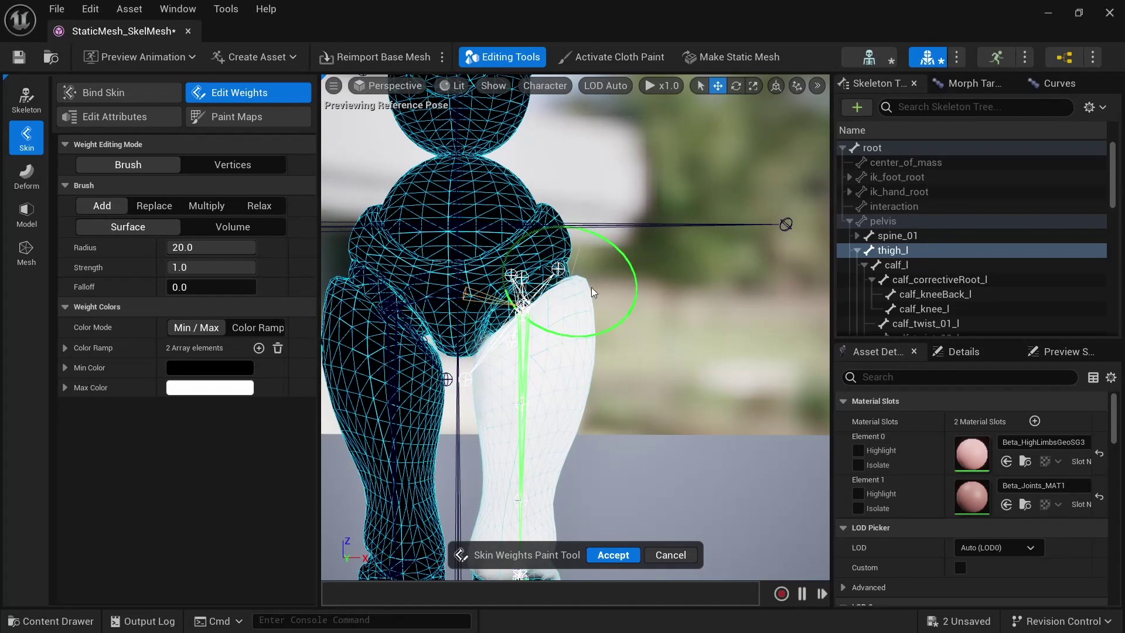
mouse_move(568, 358)
left_mouse_down("alt")
mouse_move(457, 384)
mouse_move(546, 422)
mouse_move(608, 406)
mouse_move(650, 356)
left_mouse_up("alt")
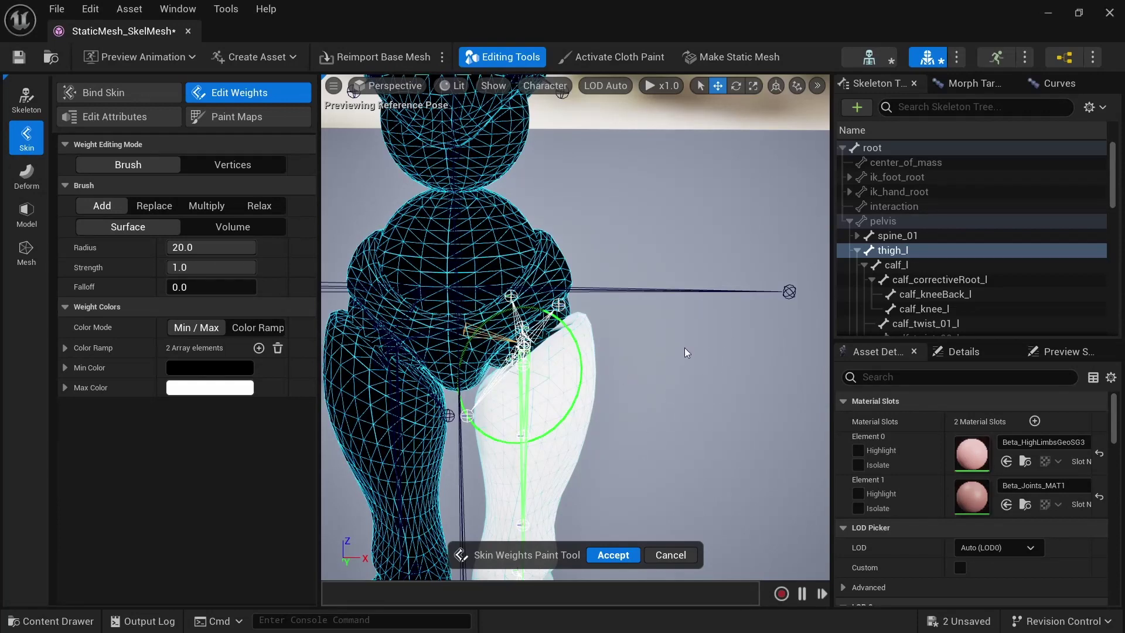
- Check the painted weights on the full figure, accept the skin weight edits and save the skeletal mesh
scroll(570, 361, "down", 4)
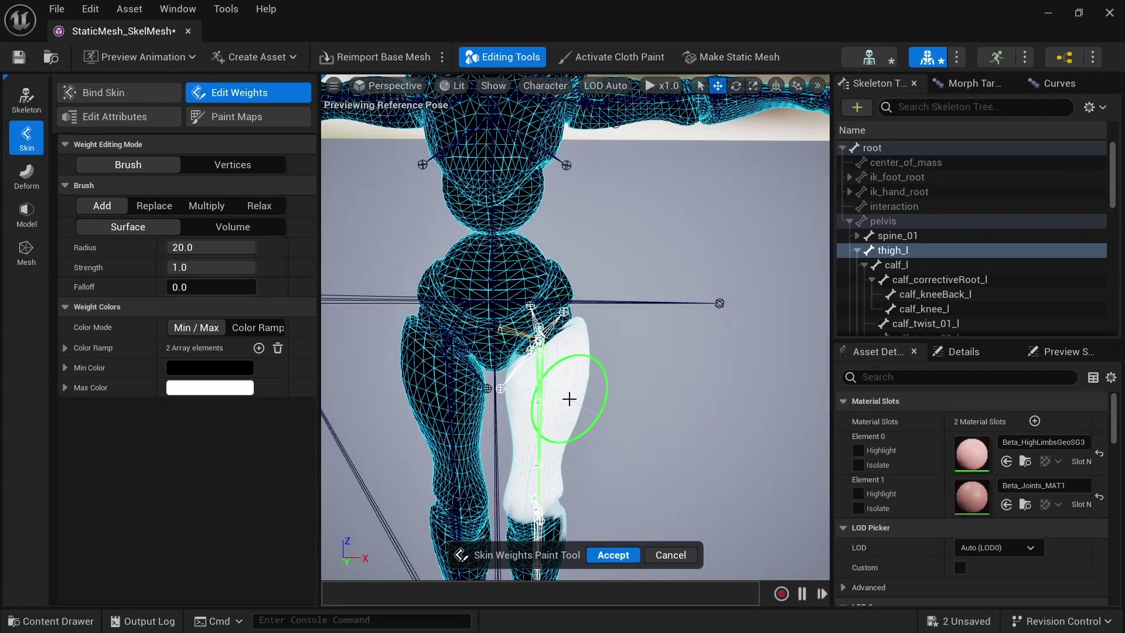
scroll(569, 399, "down", 1)
scroll(569, 399, "up", 1)
scroll(570, 399, "down", 3)
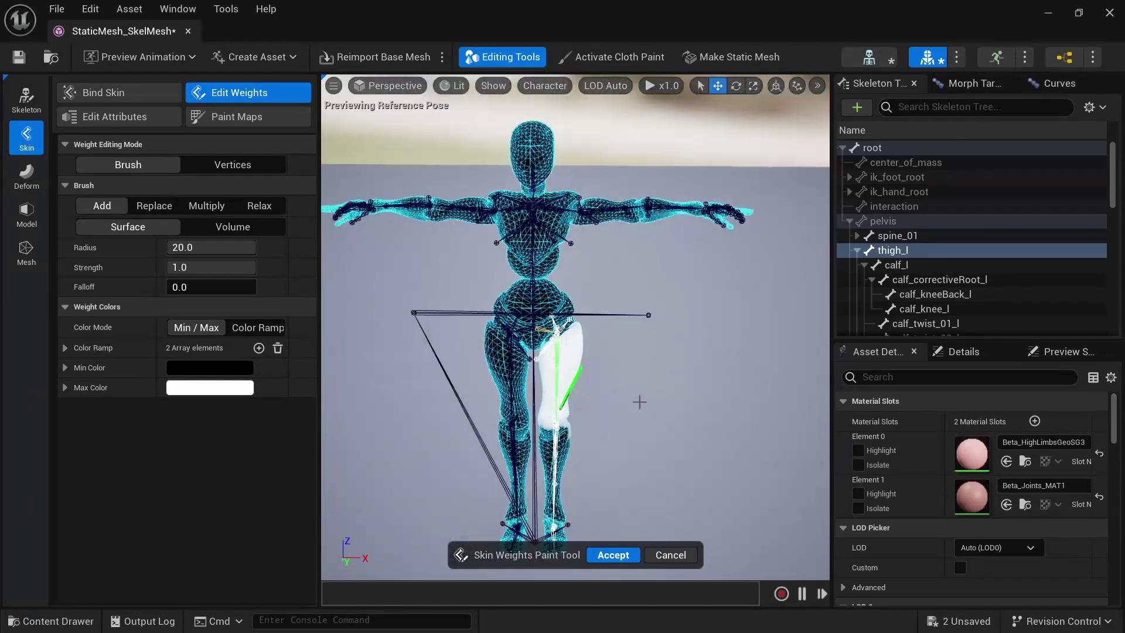
left_click_drag(651, 386, 651, 419, "alt")
middle_click_drag(649, 428, 672, 413, "alt")
right_click_drag(672, 414, 627, 414, "alt")
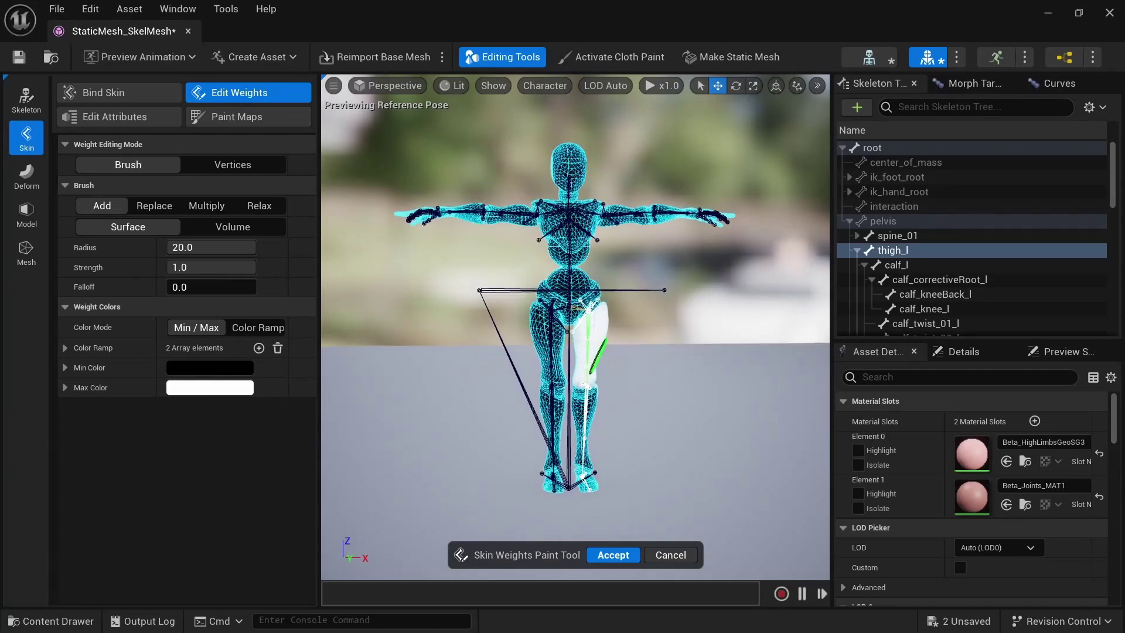
left_click_drag(598, 356, 619, 375, "alt")
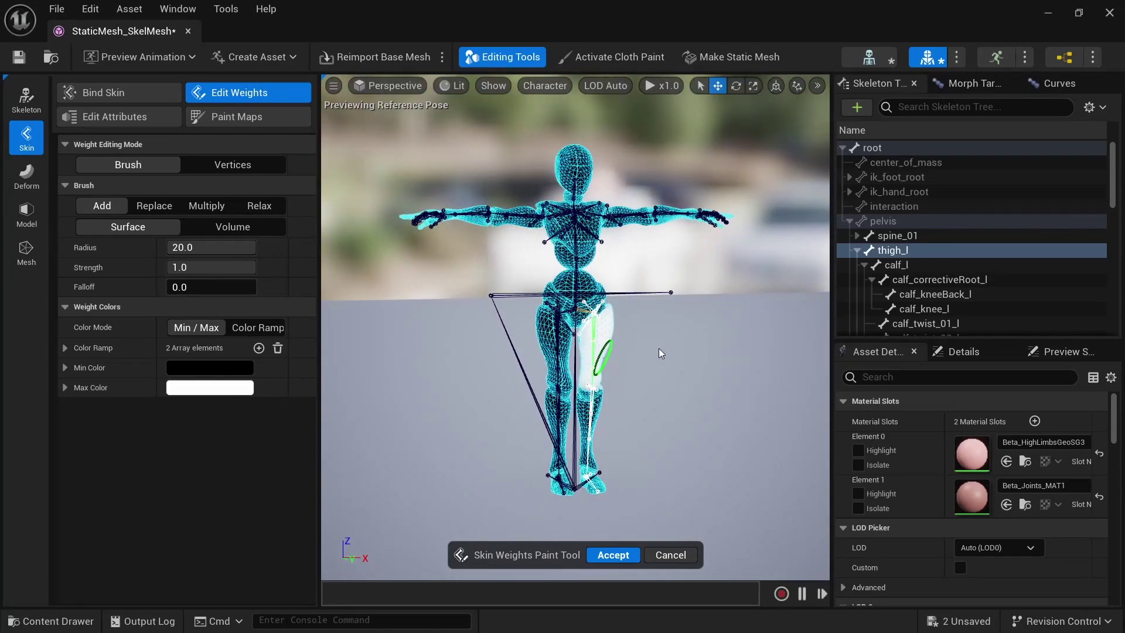
scroll(658, 349, "up", 2)
left_click(618, 558)
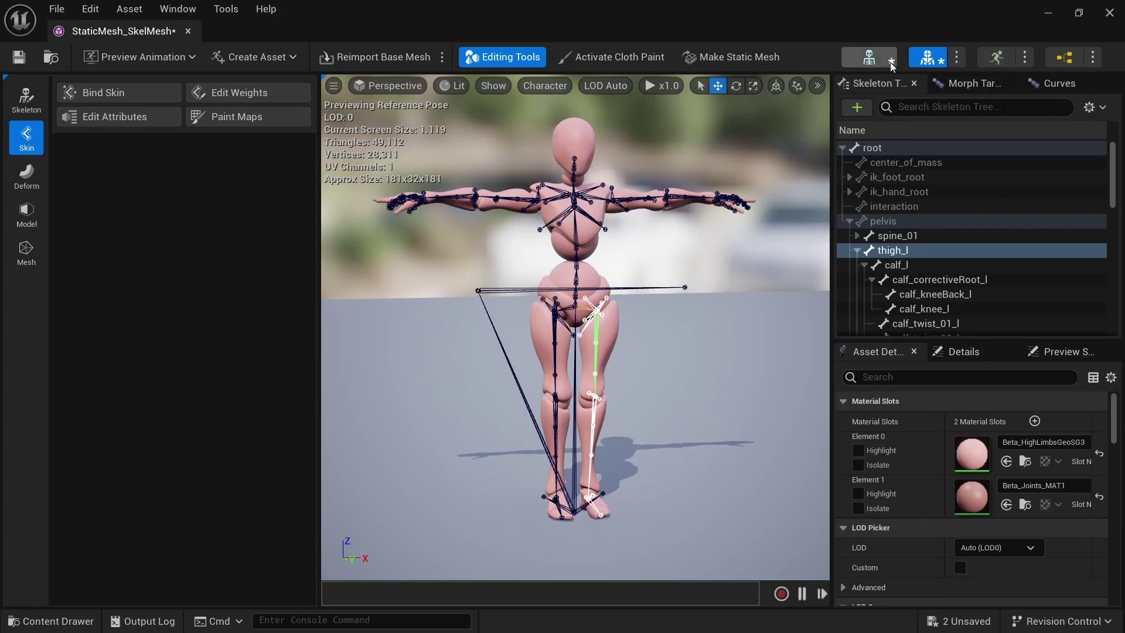
key("ctrl+s")
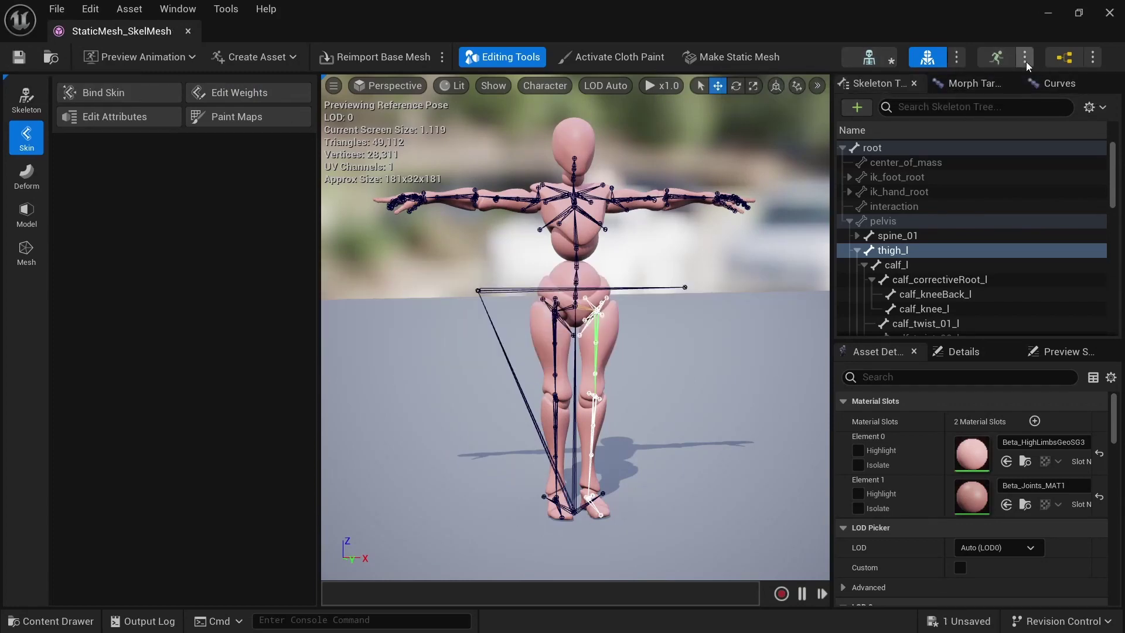
- Open the BS_MF_Unarmed_WalkRun blend space and set its preview mesh to StaticMesh_SkelMesh
left_click(1024, 57)
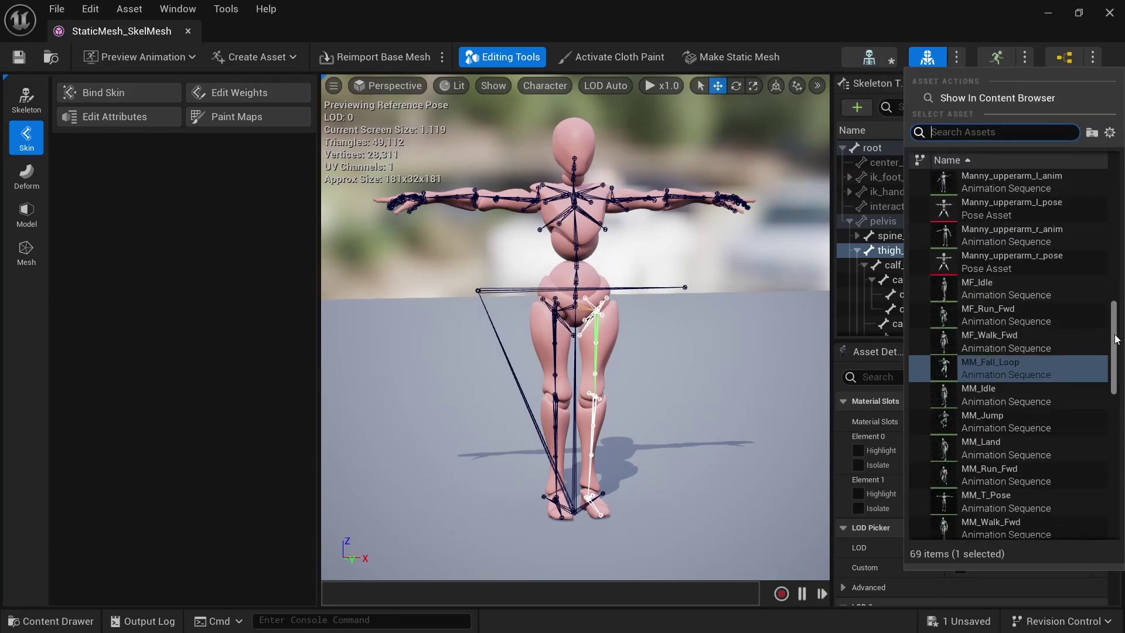
left_click_drag(1115, 336, 1122, 201)
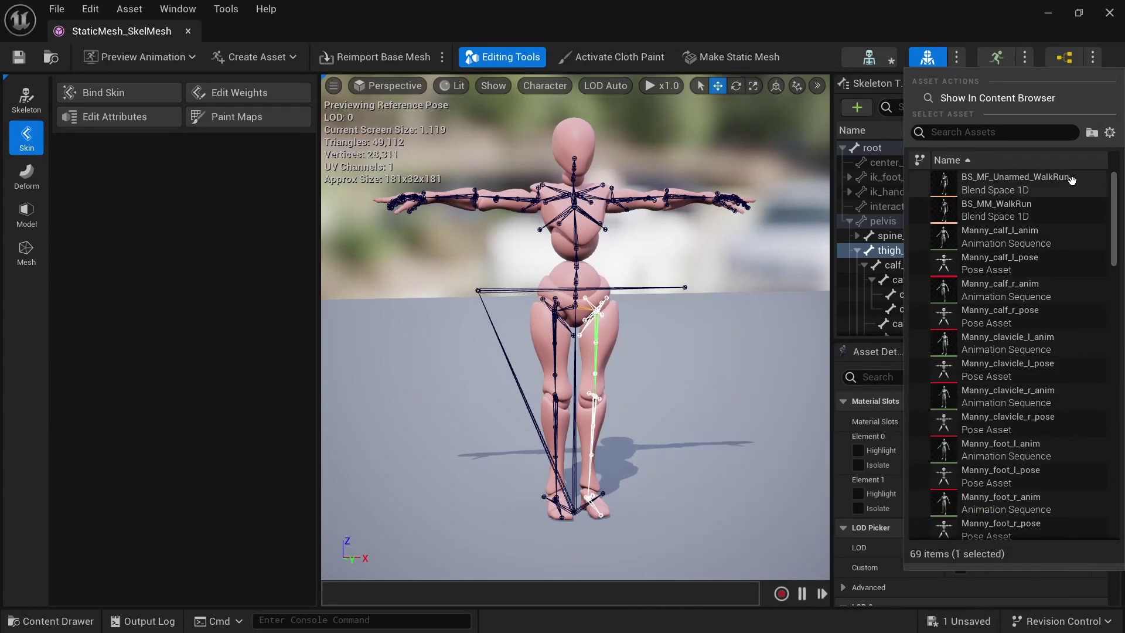
left_click(1071, 186)
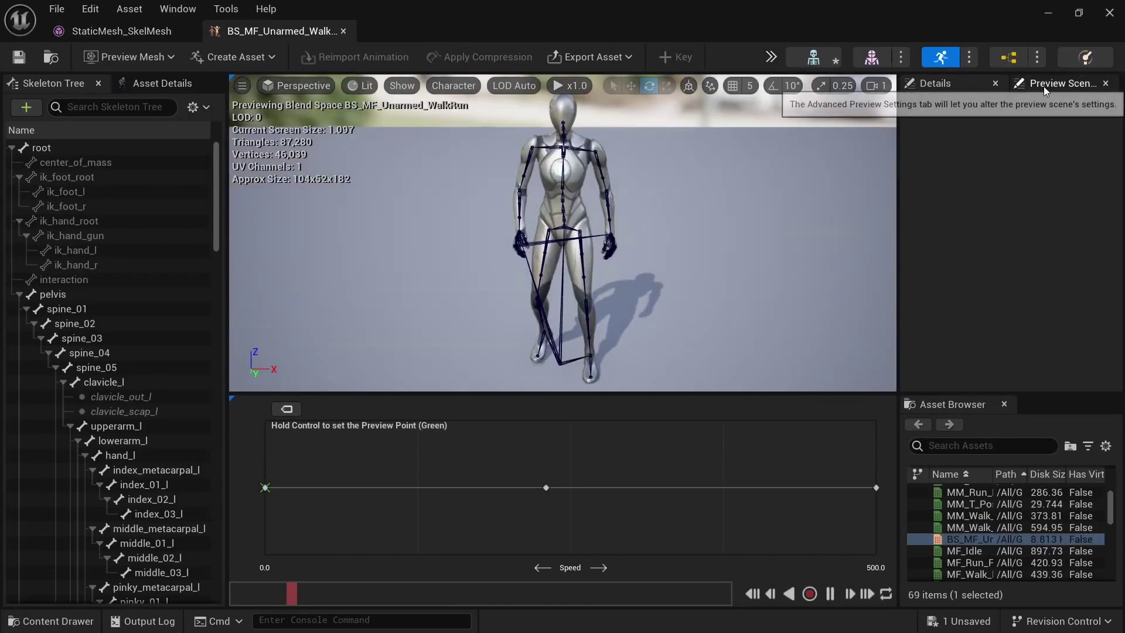
left_click(1060, 84)
left_click(1073, 195)
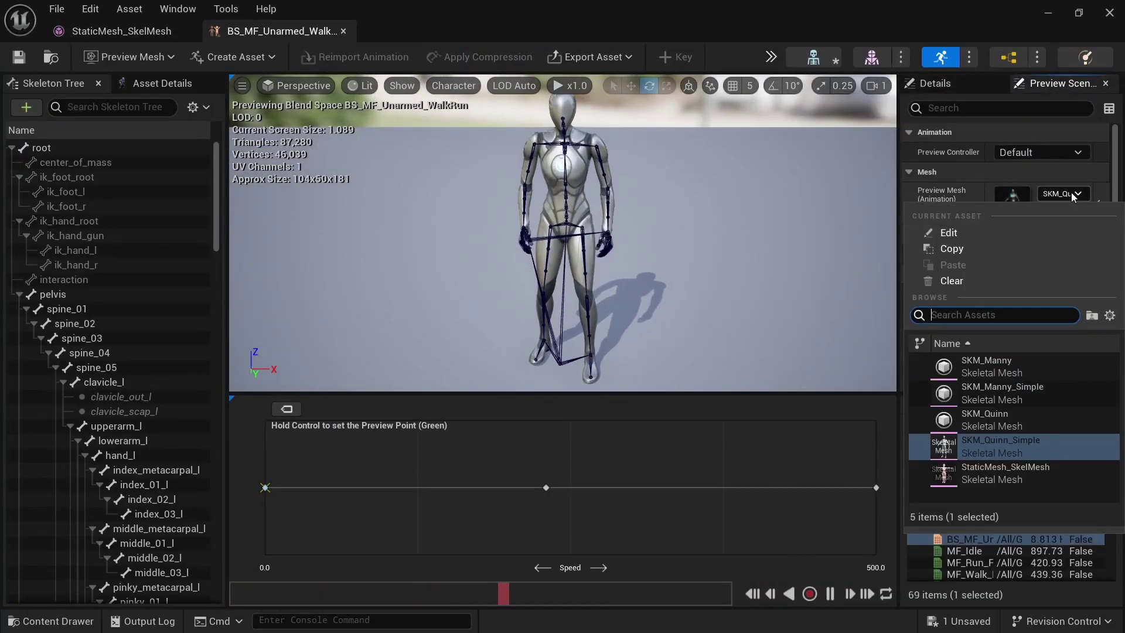
left_click(1005, 474)
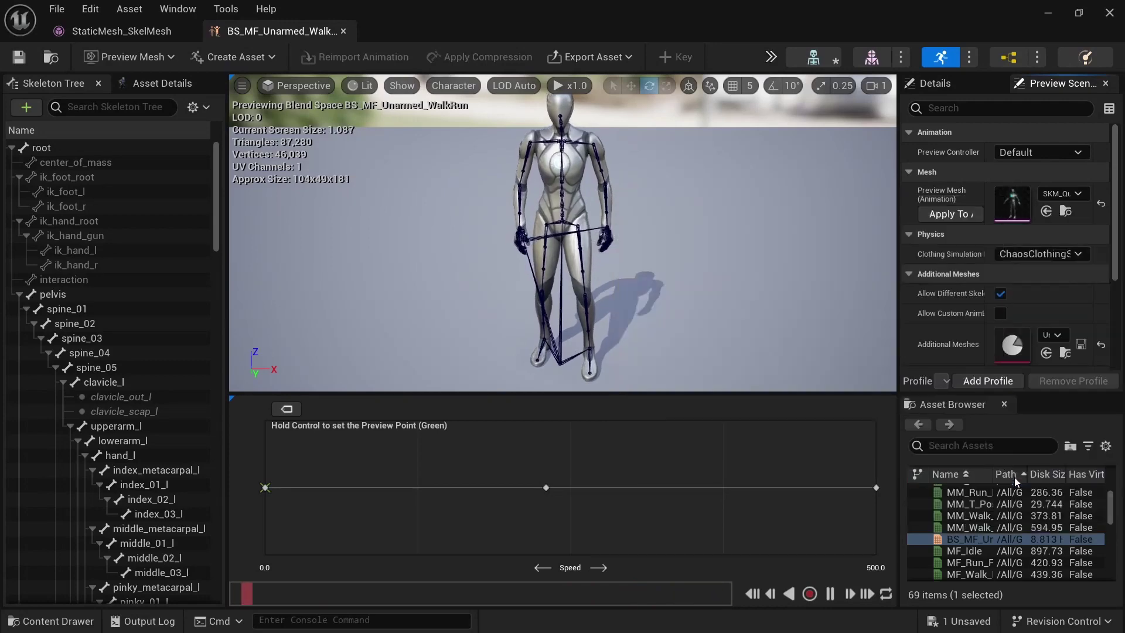
- Examine how the bound mesh deforms in the blend space preview from several angles and close the asset editor
scroll(698, 226, "down", 2)
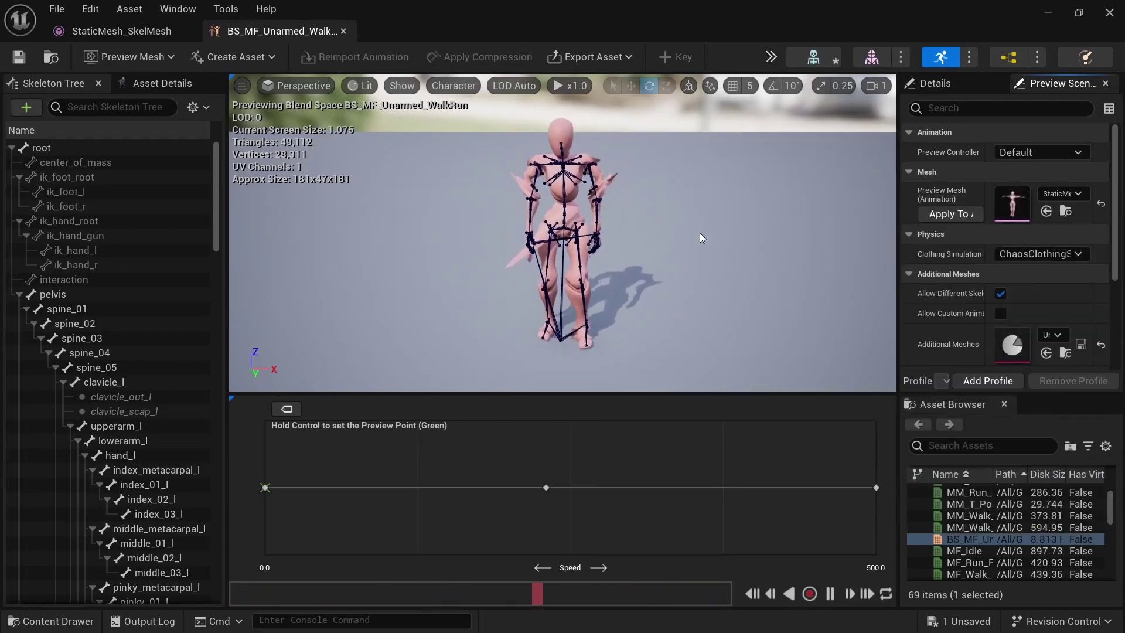
left_click_drag(697, 233, 574, 227, "alt")
scroll(647, 231, "up", 3)
scroll(677, 261, "down", 4)
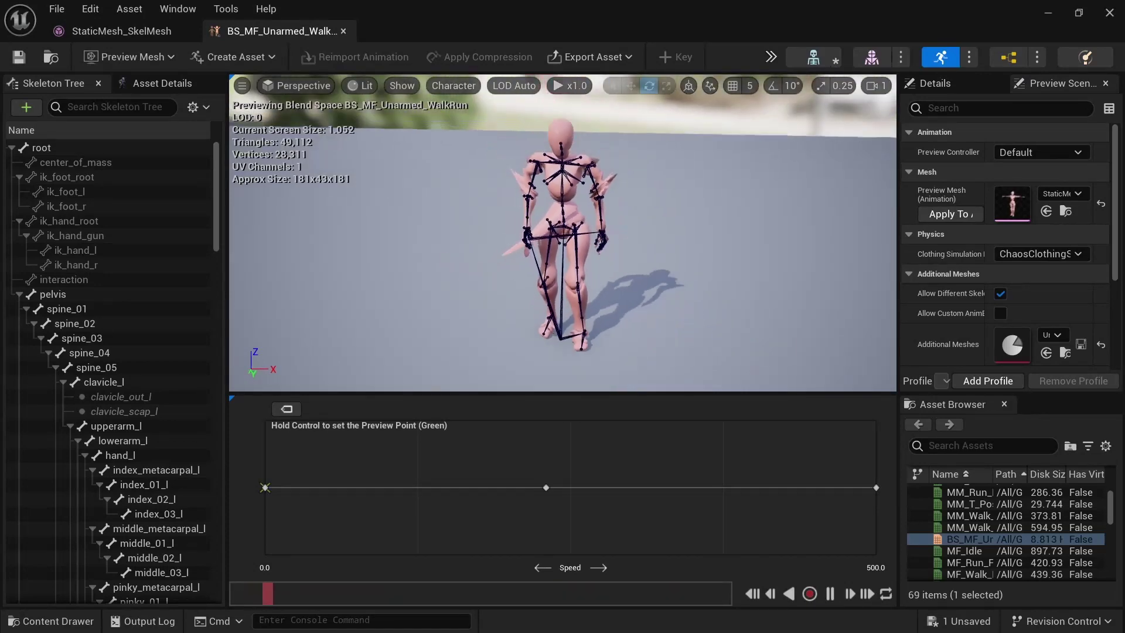
left_click_drag(678, 261, 679, 214, "alt")
scroll(673, 258, "up", 3)
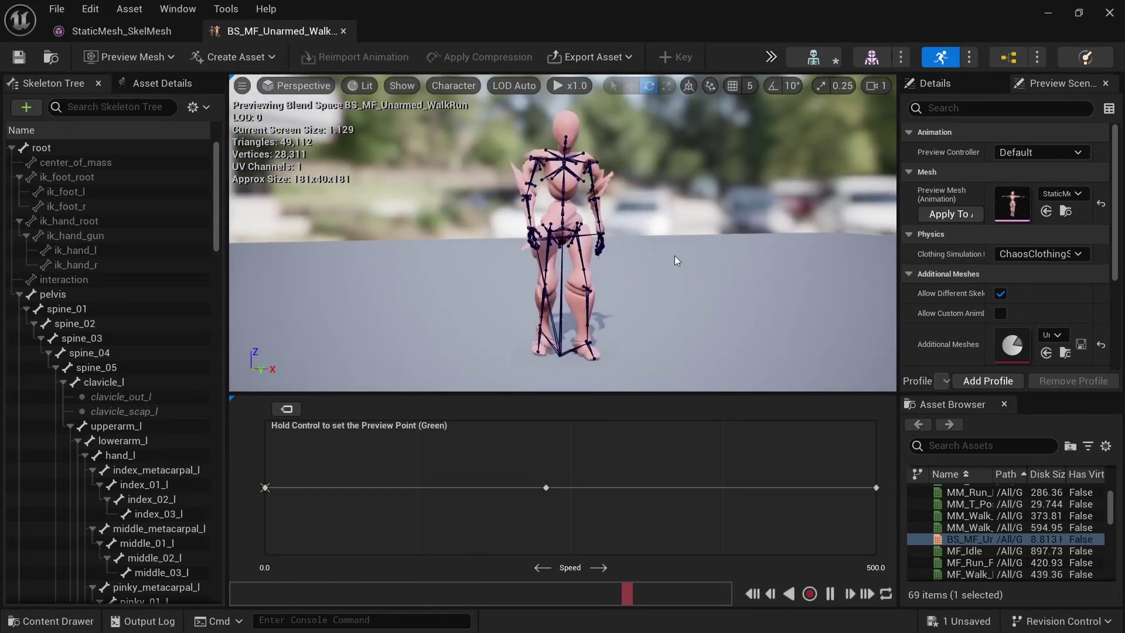
left_click_drag(673, 258, 645, 256, "alt")
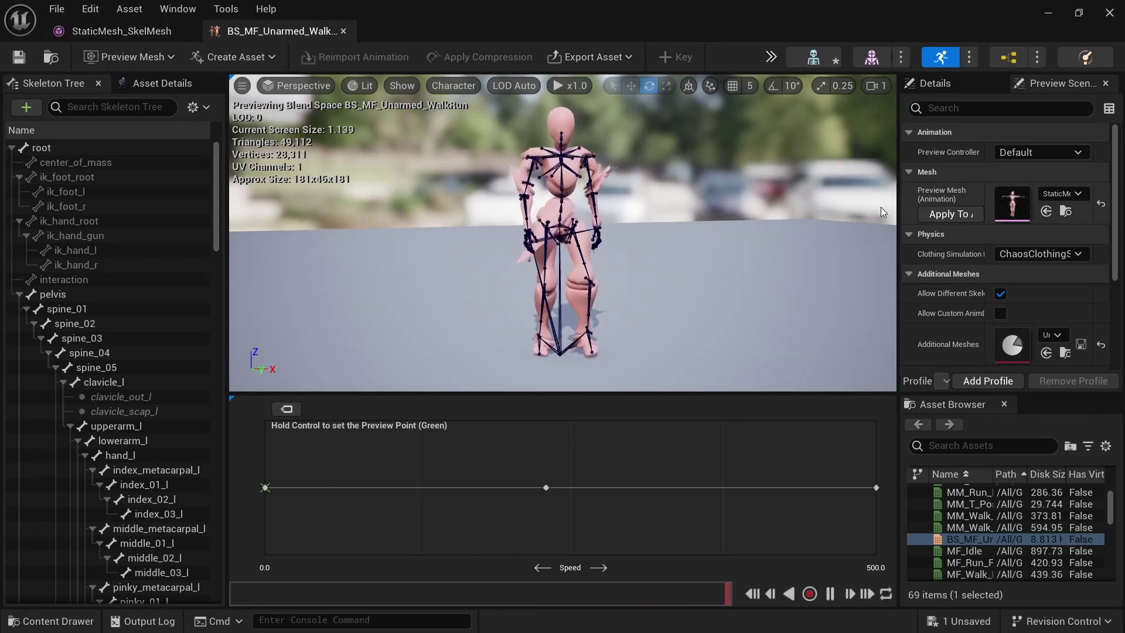
left_click(1109, 13)
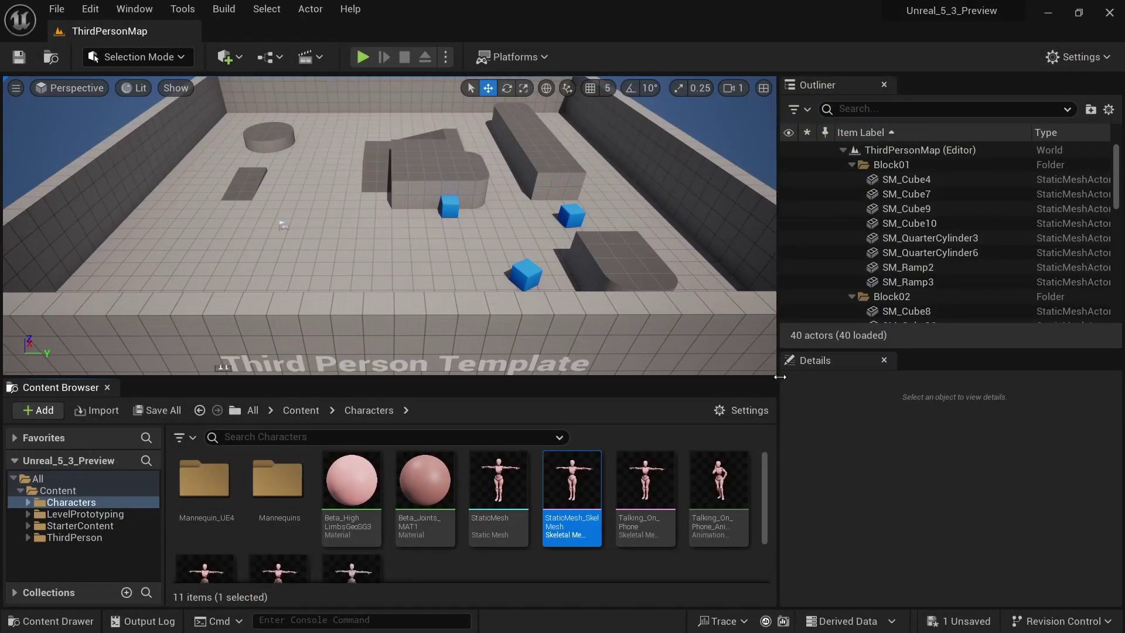